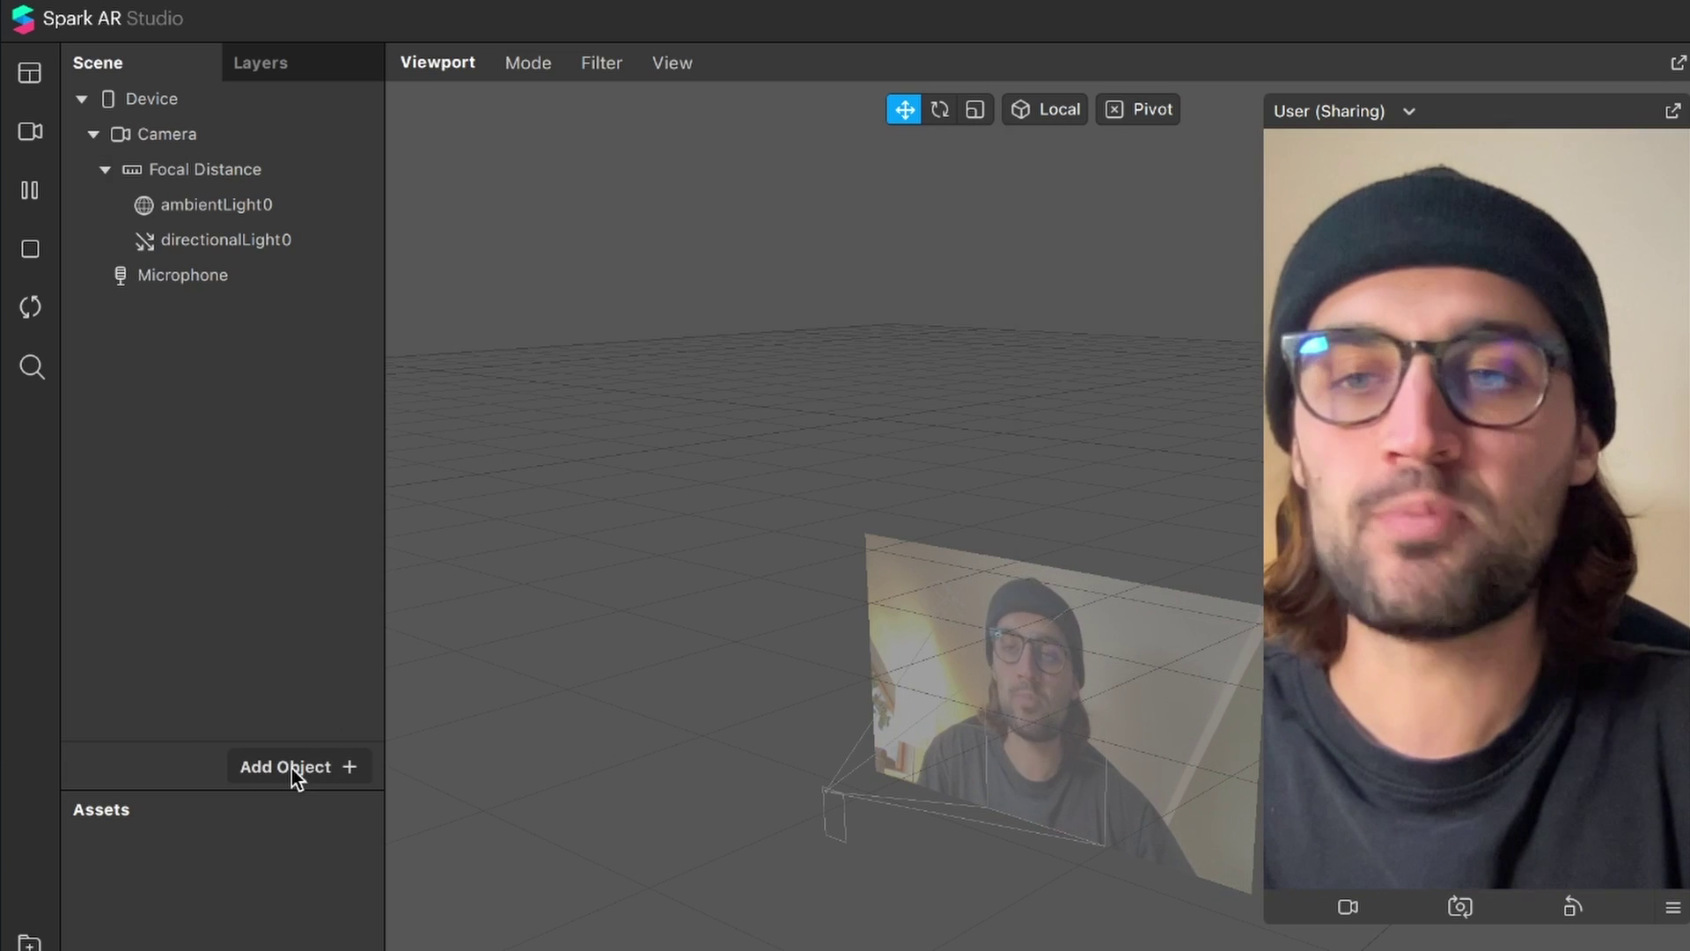
# Step: Add a Rectangle object to the scene
pyautogui.click(292, 769)
pyautogui.write('re')
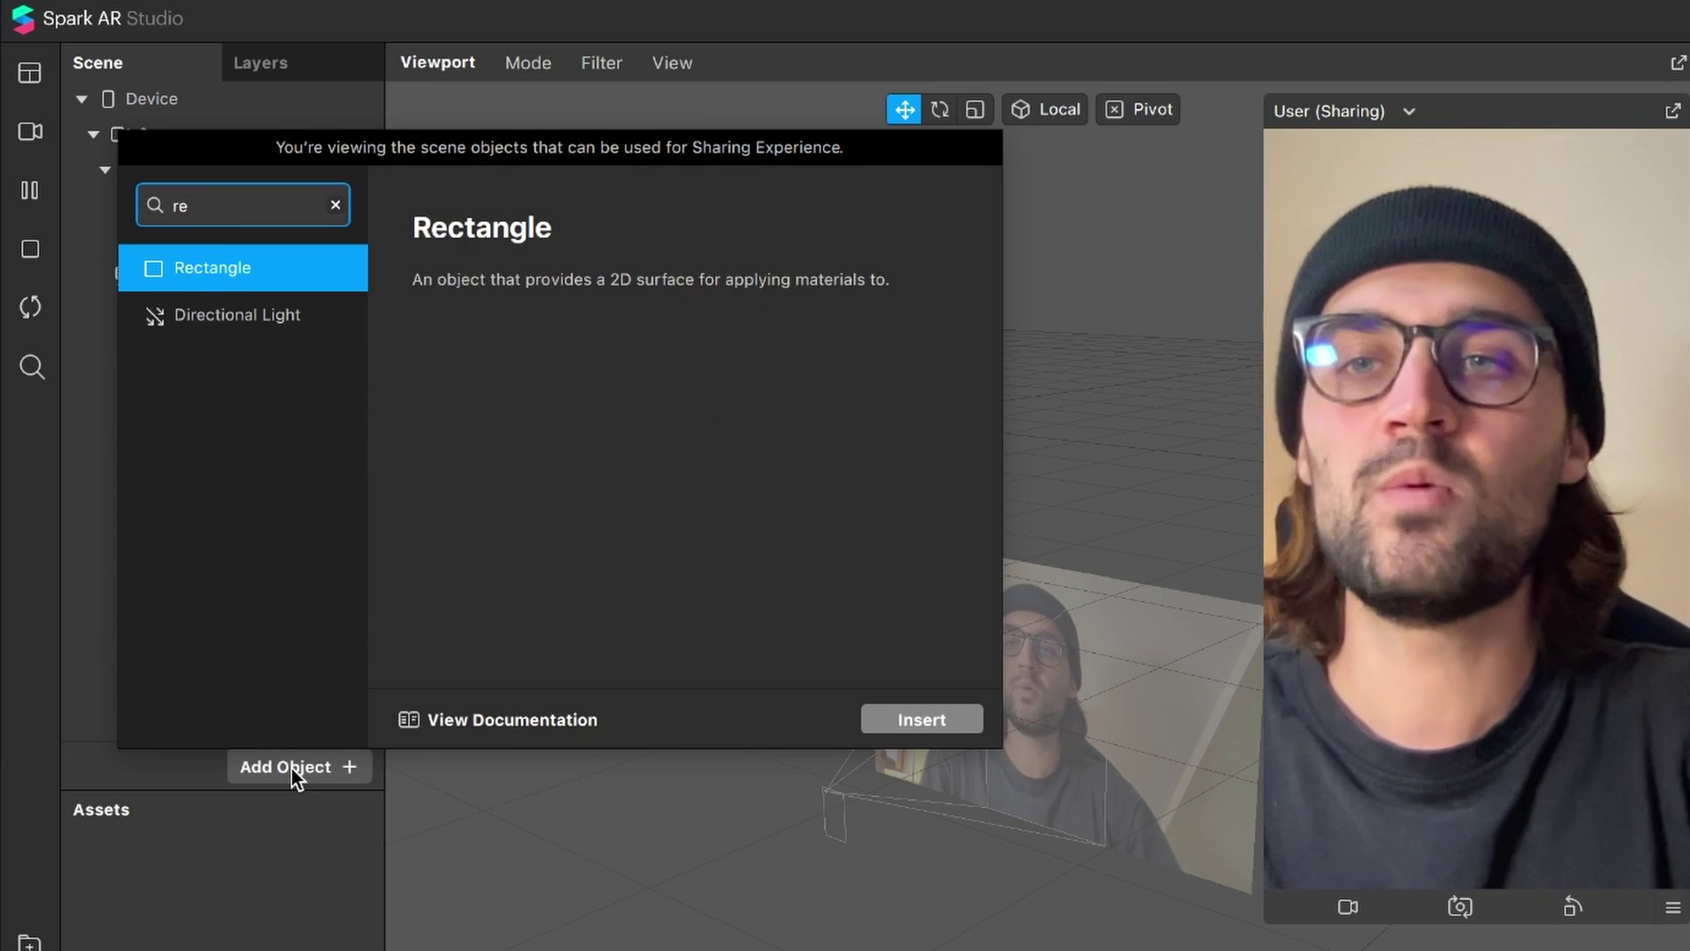
pyautogui.press('Return')
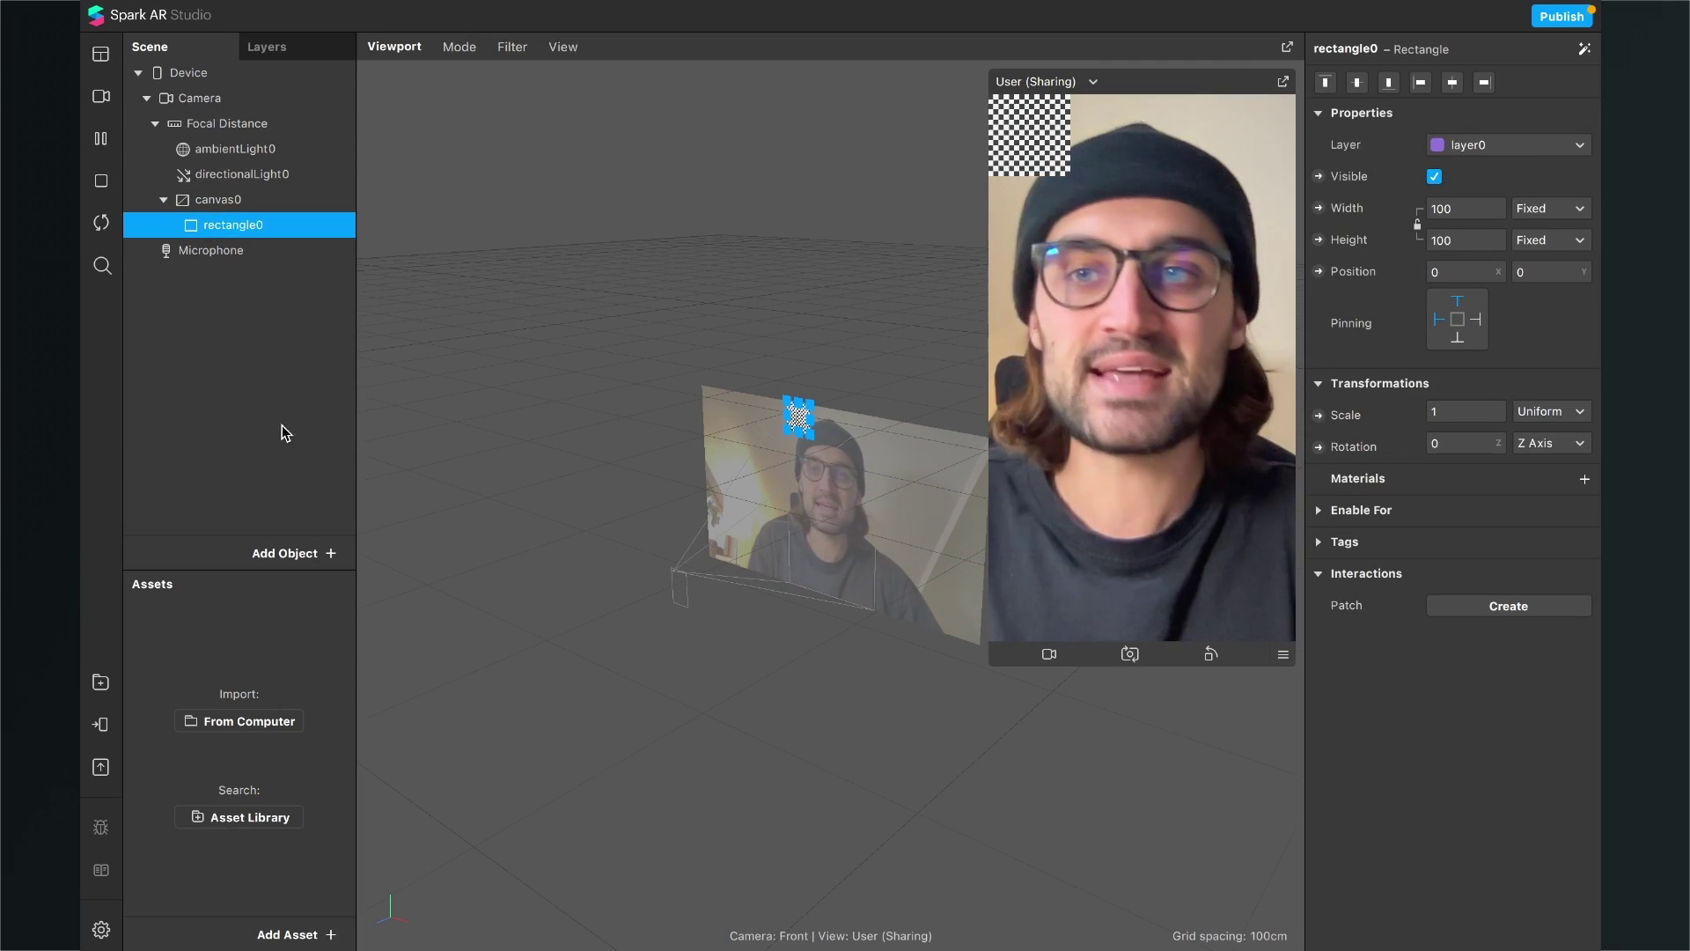
# Step: Import the Icon.png image into the project assets as a texture, keeping the name Icon
pyautogui.click(280, 435)
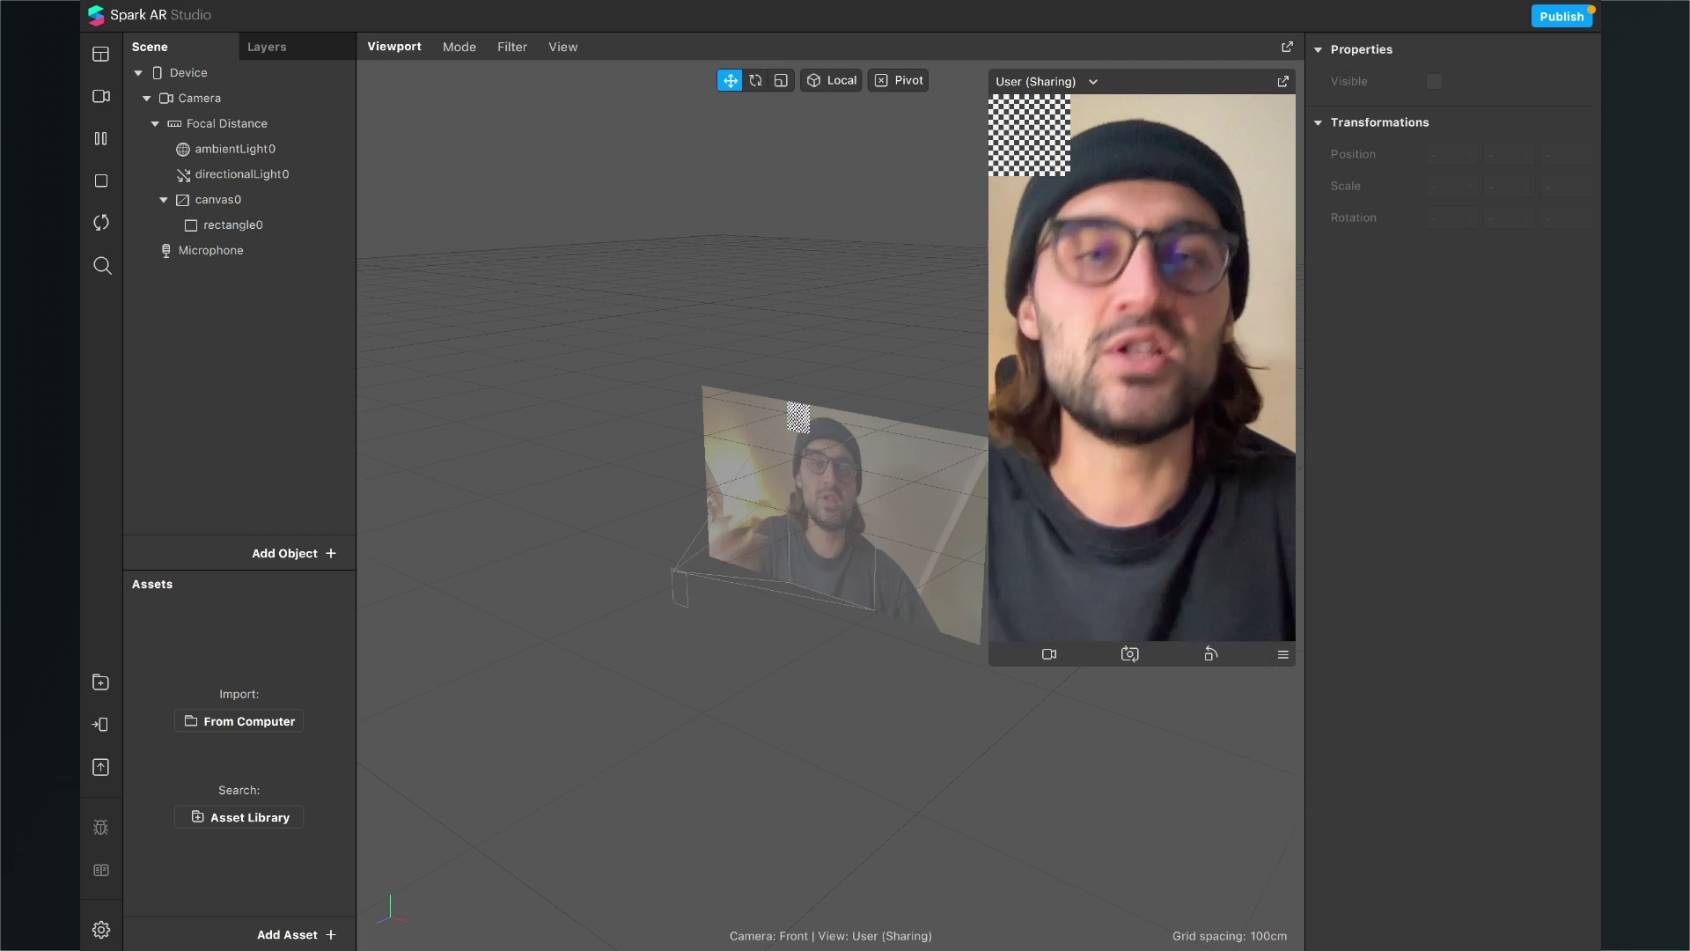
pyautogui.moveTo(84, 673); pyautogui.dragTo(219, 700)
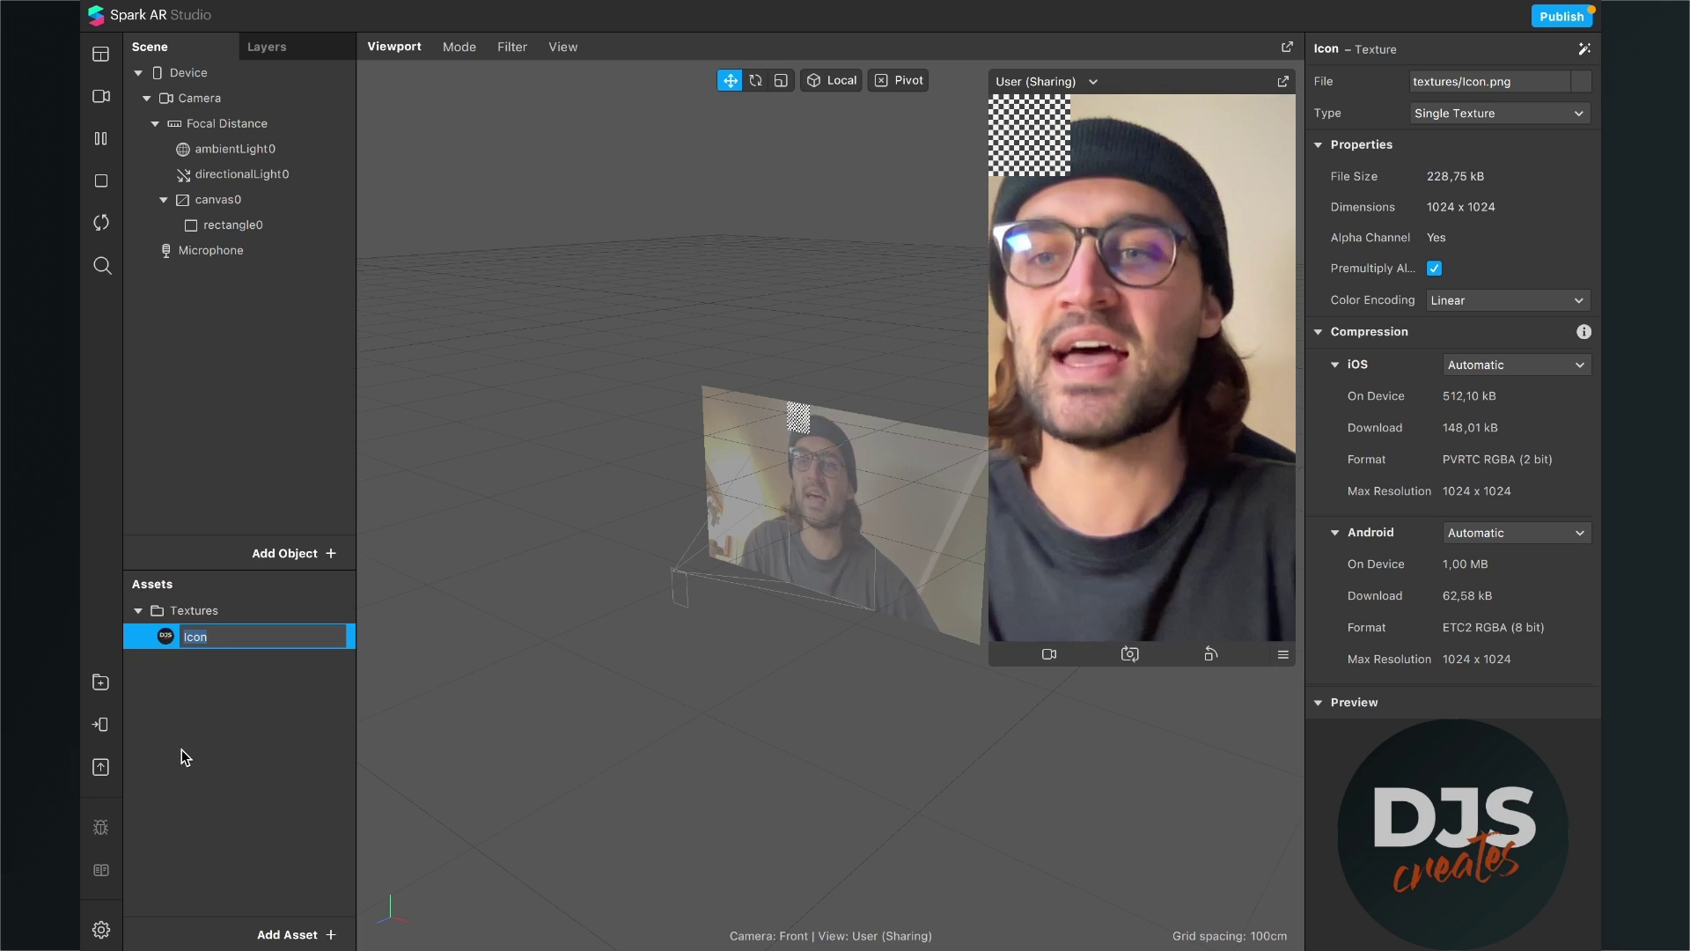
pyautogui.press('Return')
# Step: Set the Icon texture's compression to None for iOS, Android and Older Android
pyautogui.click(1539, 368)
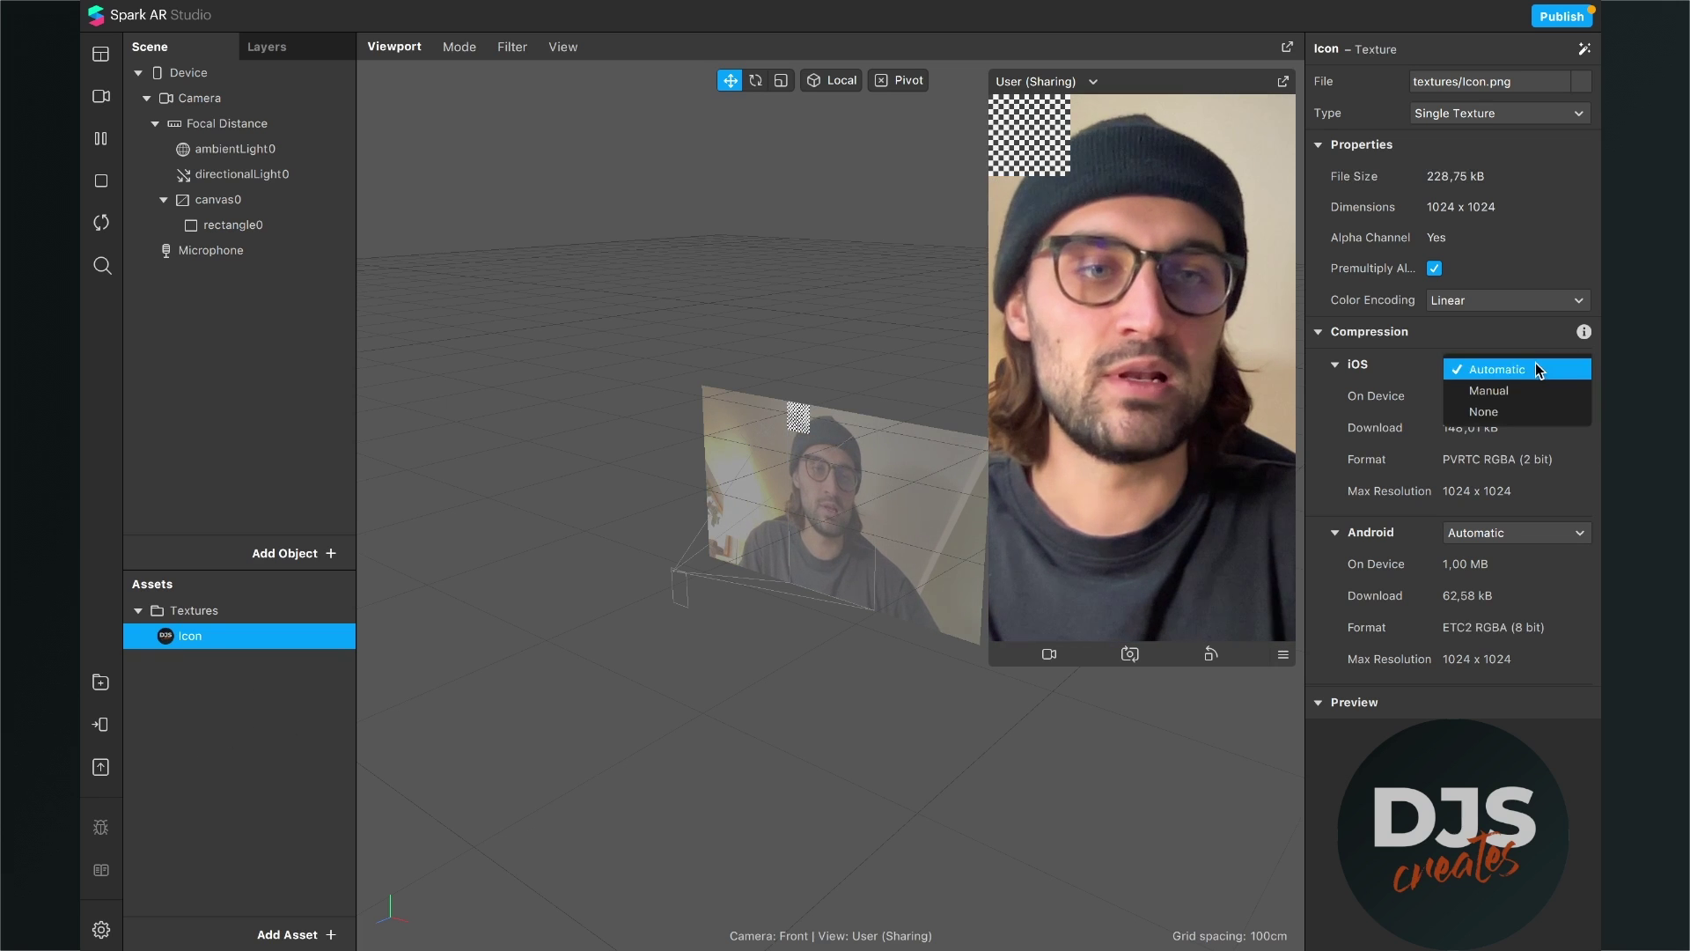
pyautogui.click(1483, 412)
pyautogui.click(1502, 472)
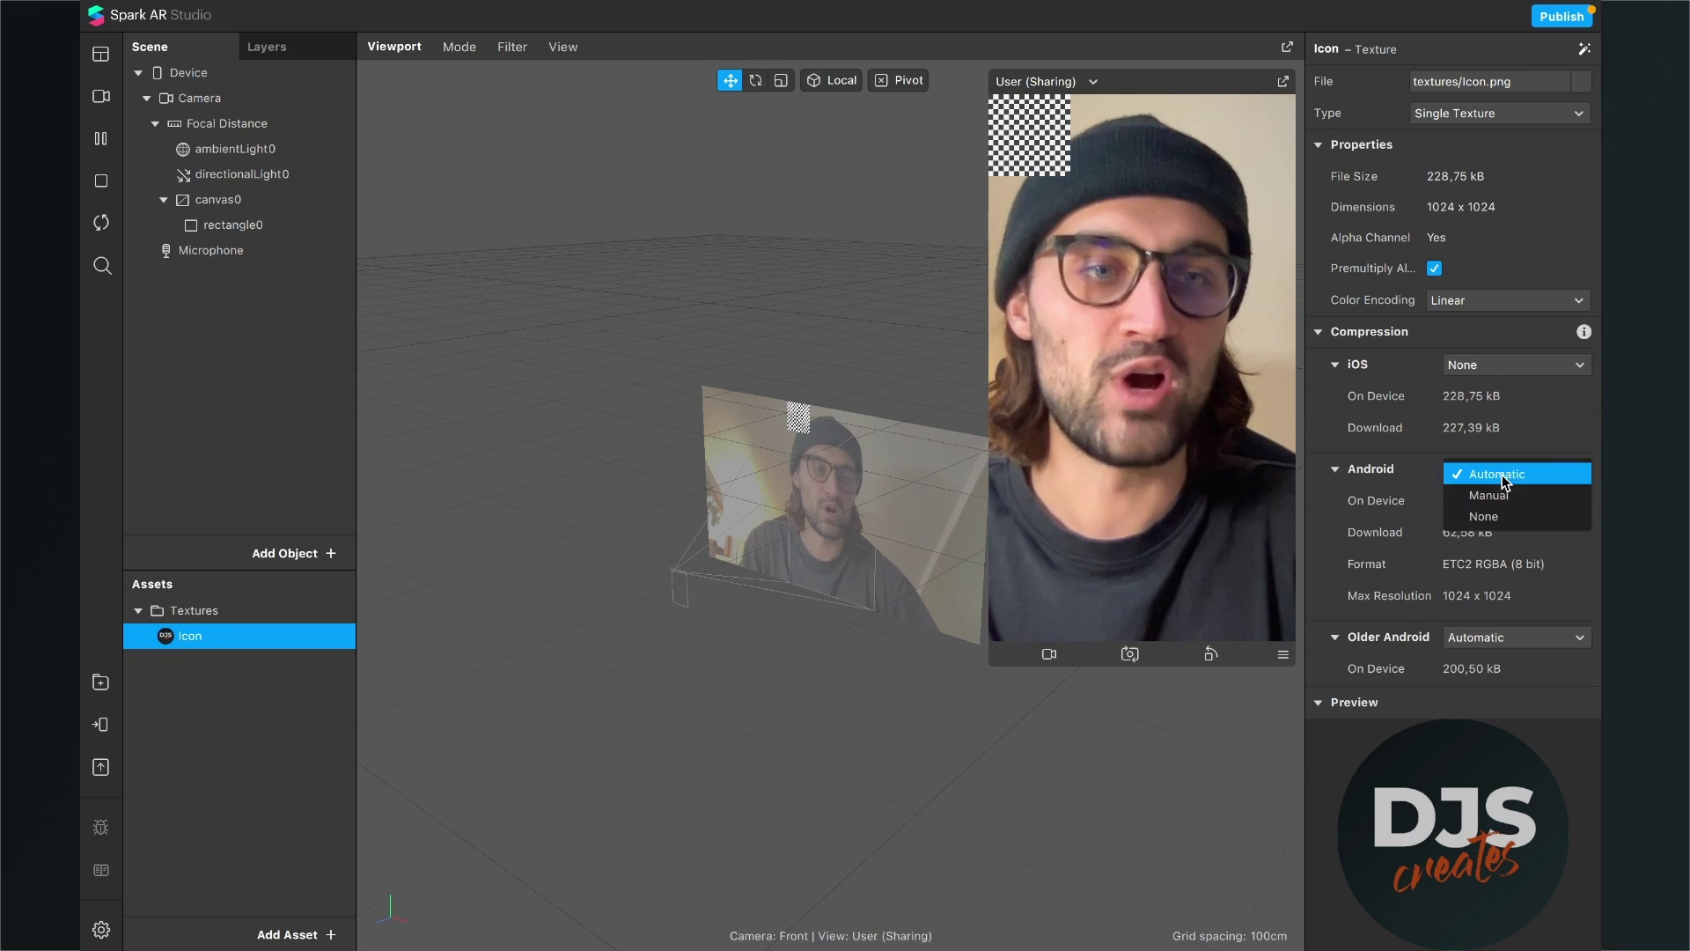
pyautogui.click(1502, 520)
pyautogui.click(1502, 577)
pyautogui.click(1509, 621)
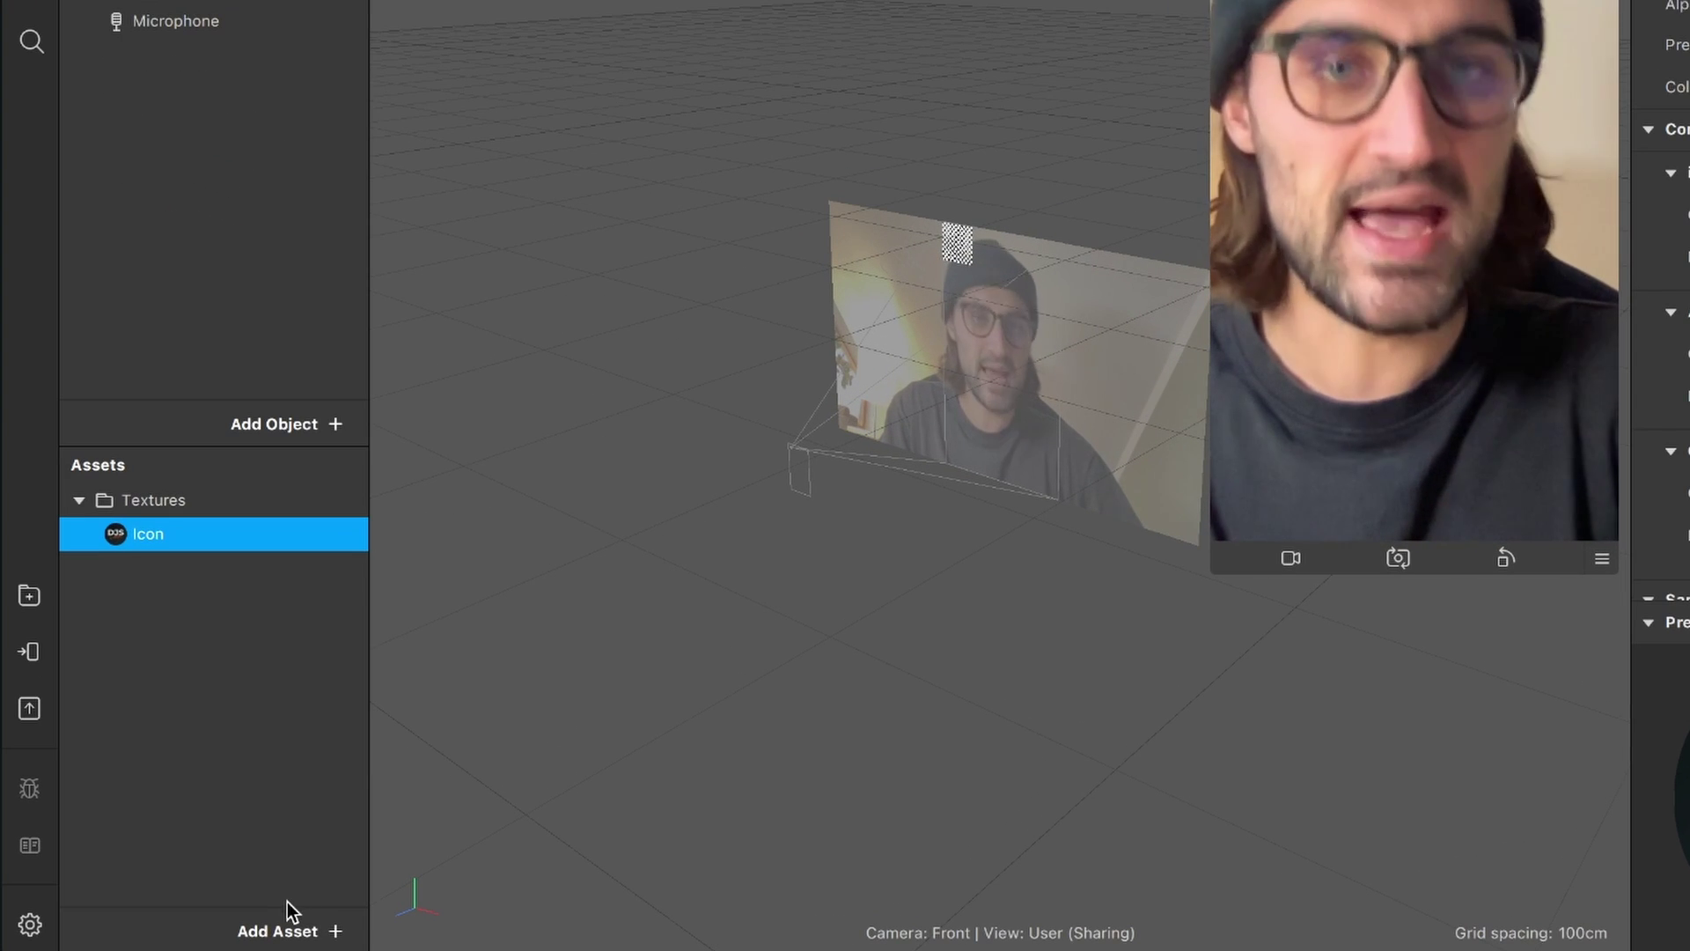
# Step: Create a new material asset and name it Icon
pyautogui.click(283, 929)
pyautogui.click(368, 746)
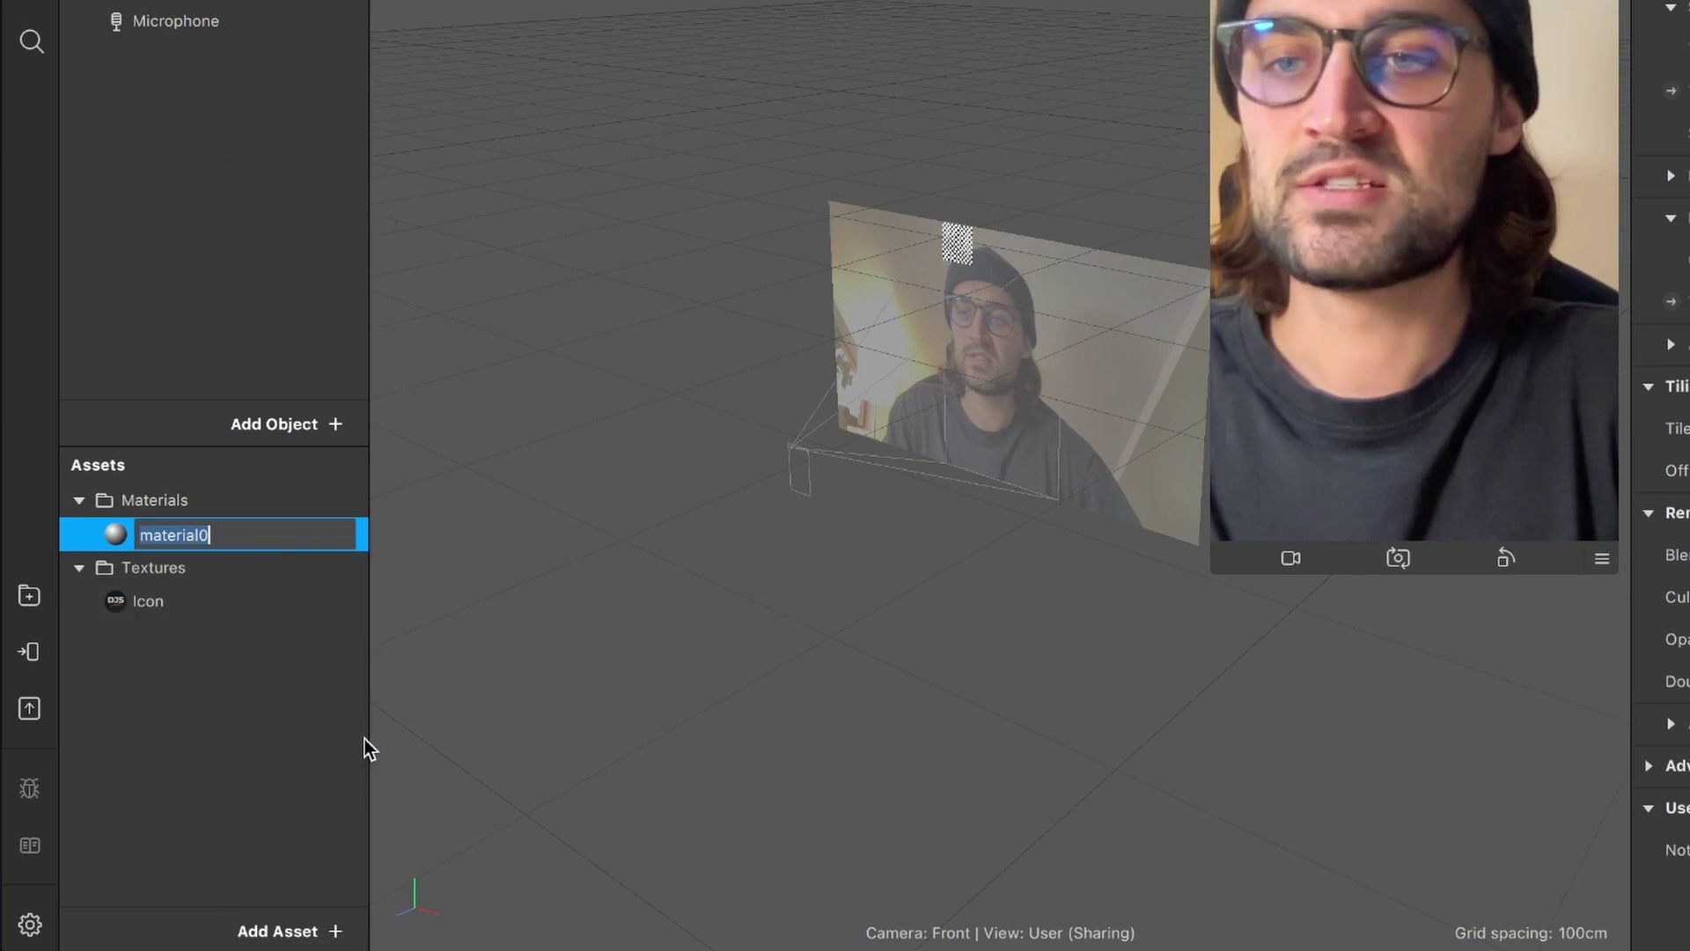
pyautogui.write('Icon')
pyautogui.press('Return')
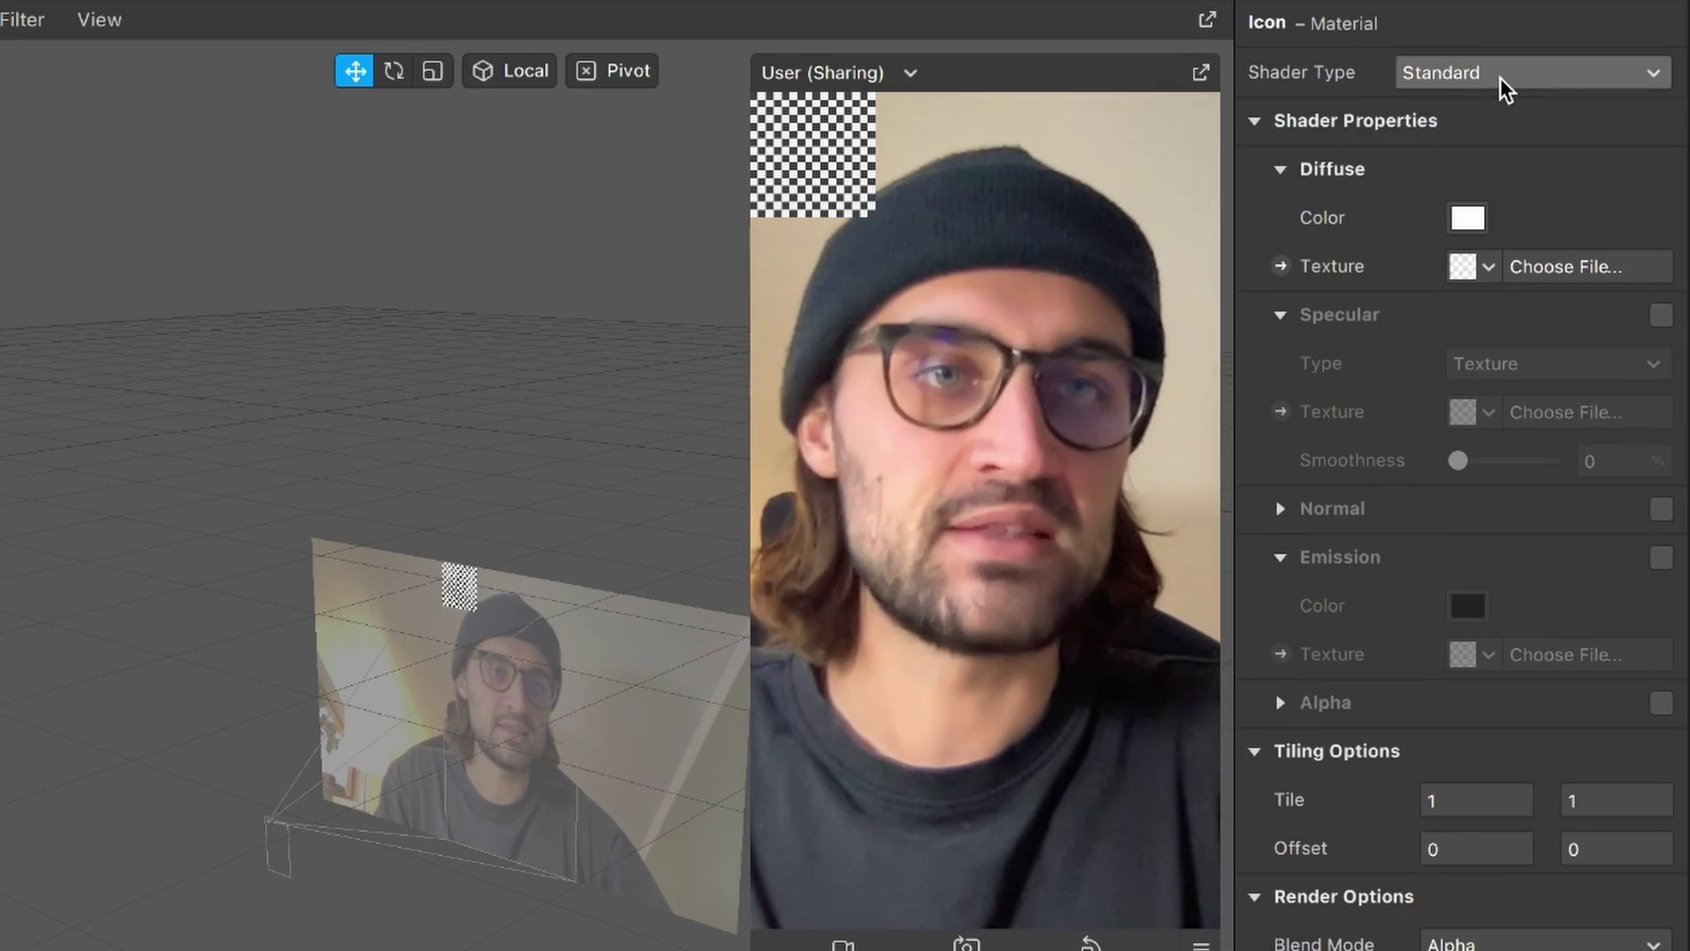
# Step: Set the Icon material's shader type to Flat and use the Icon texture as its diffuse texture
pyautogui.click(1497, 78)
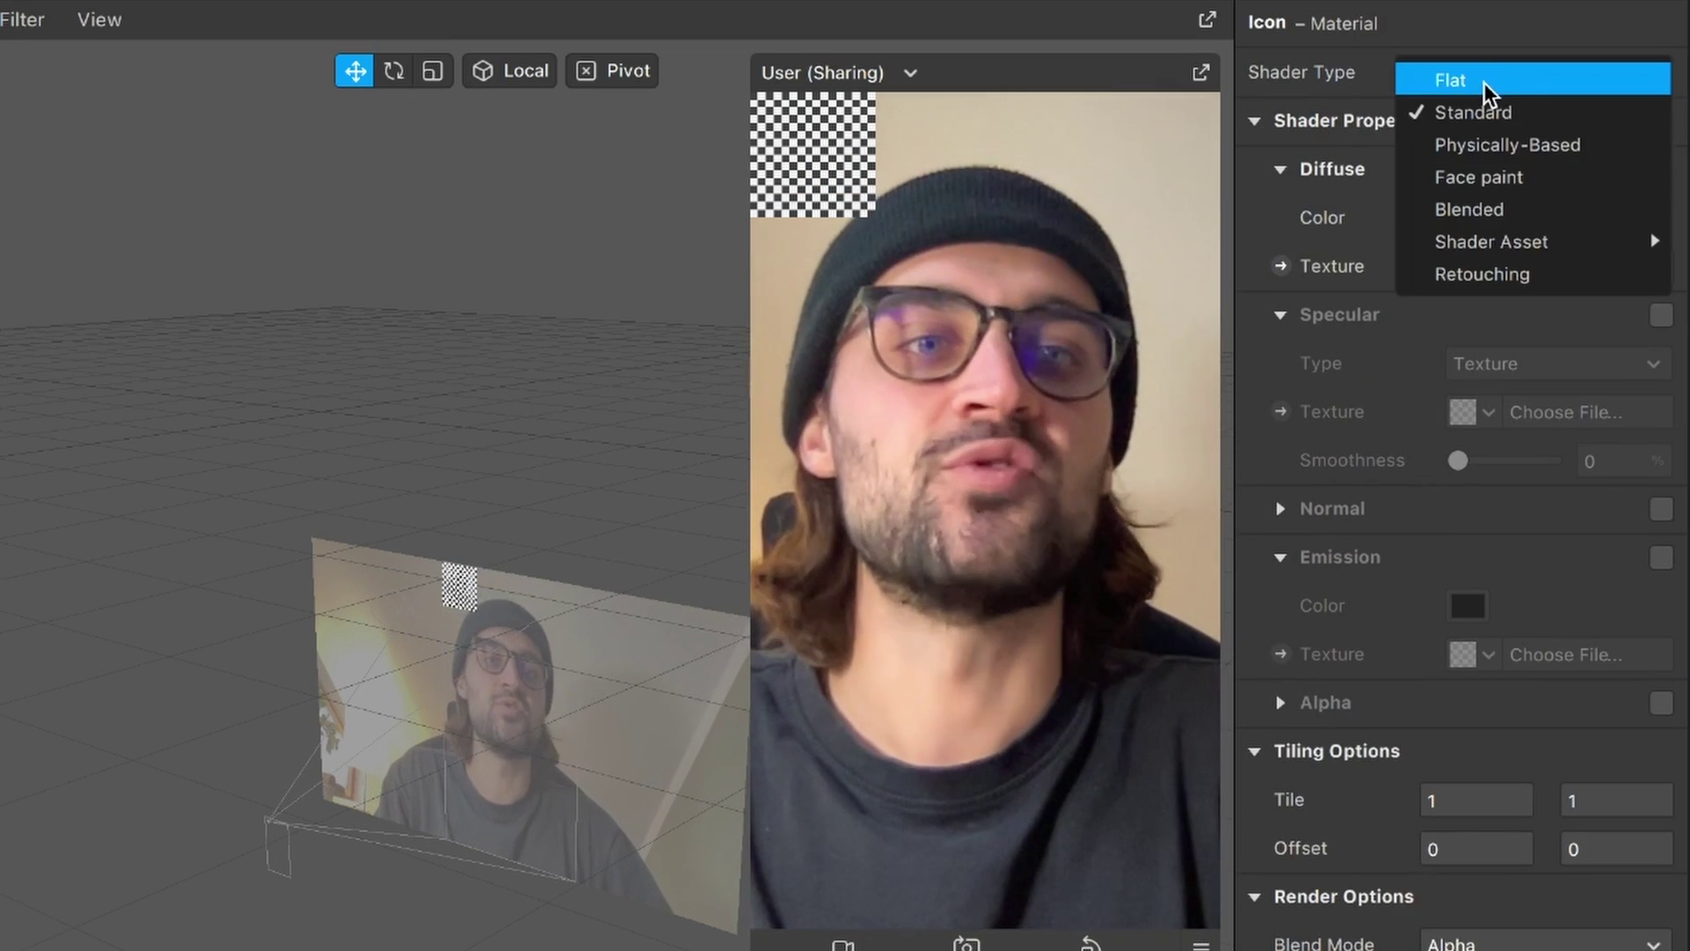
pyautogui.click(1484, 83)
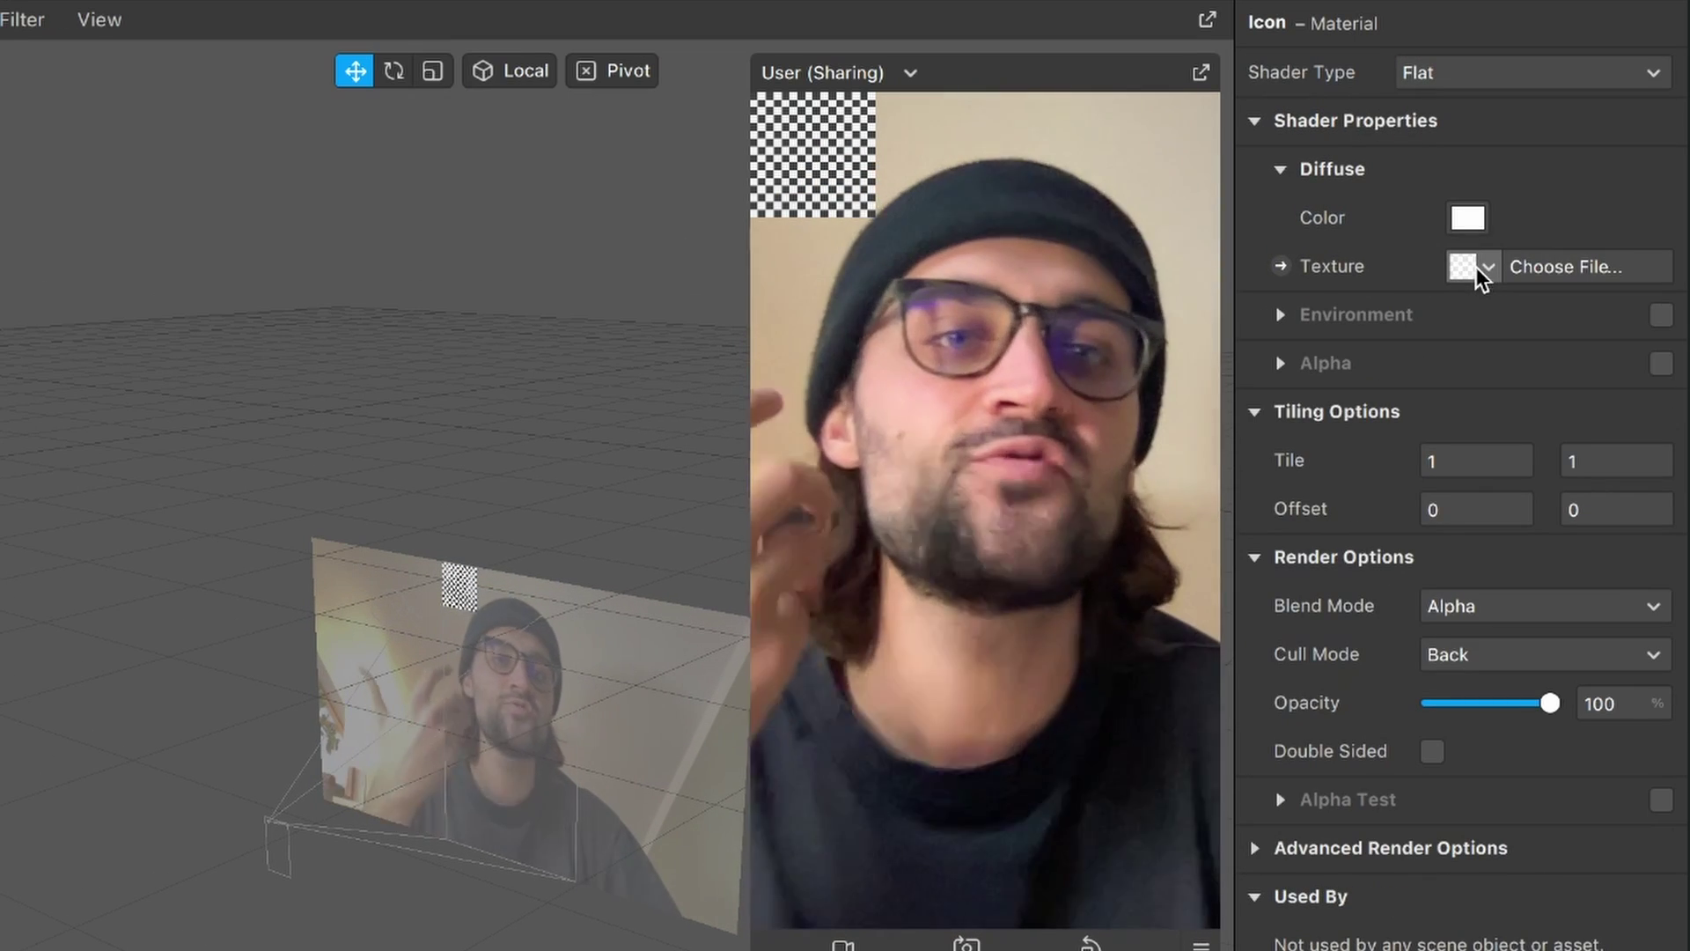
pyautogui.click(1485, 268)
pyautogui.click(1463, 314)
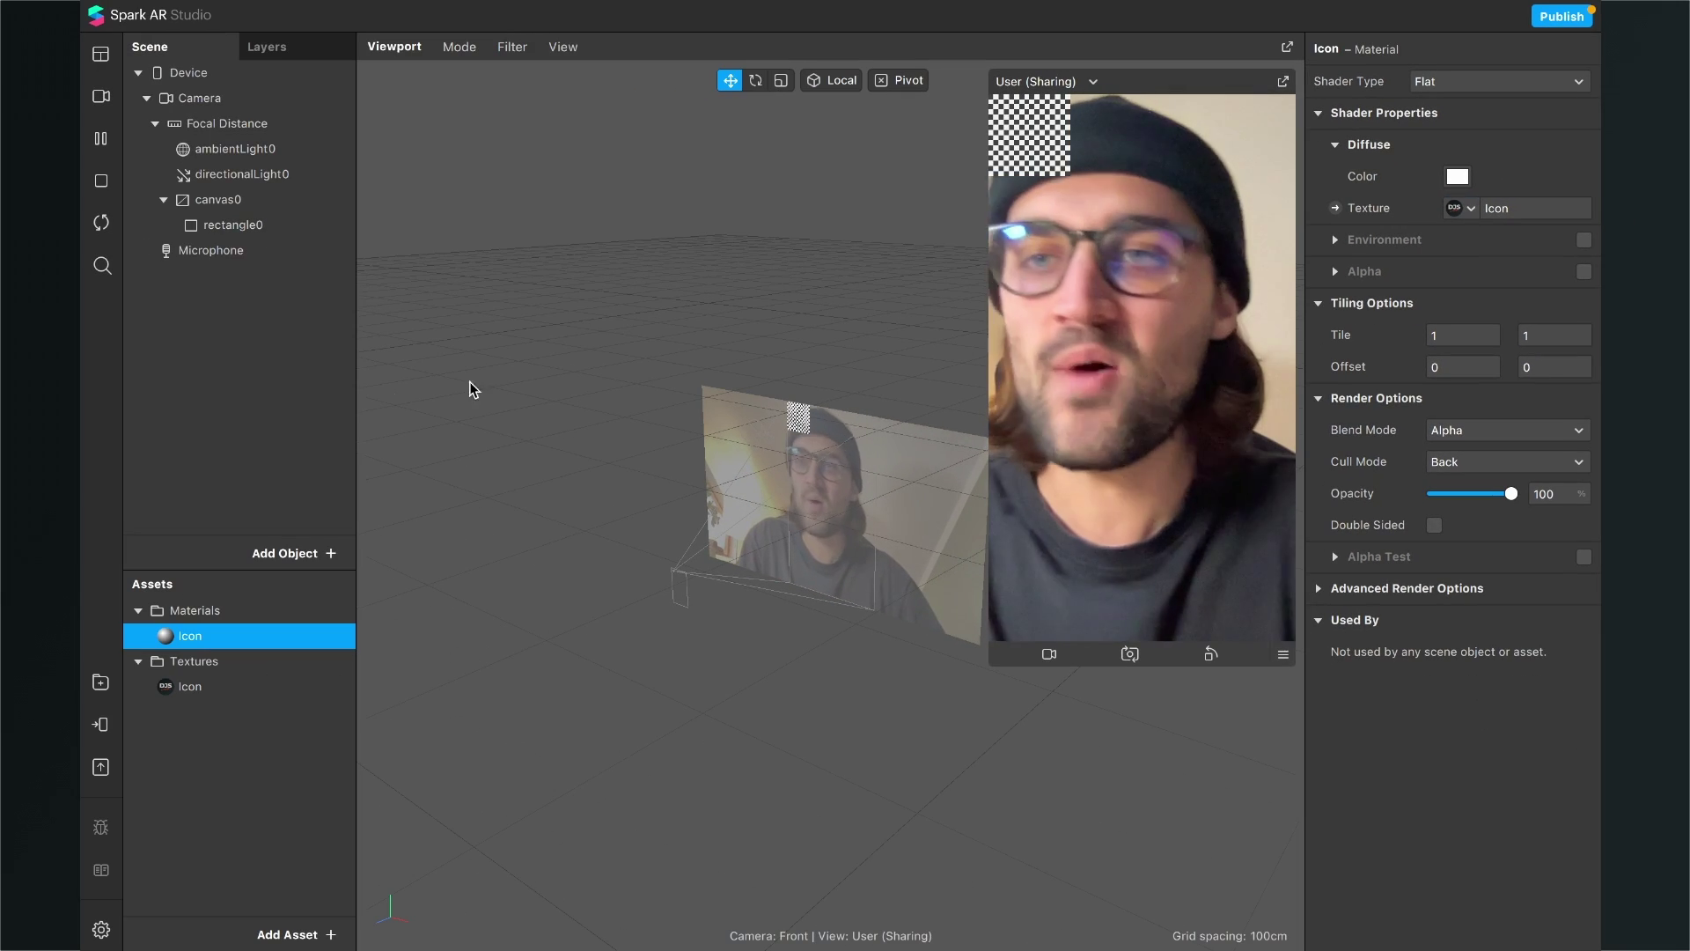
# Step: Assign the Icon material to rectangle0
pyautogui.click(260, 227)
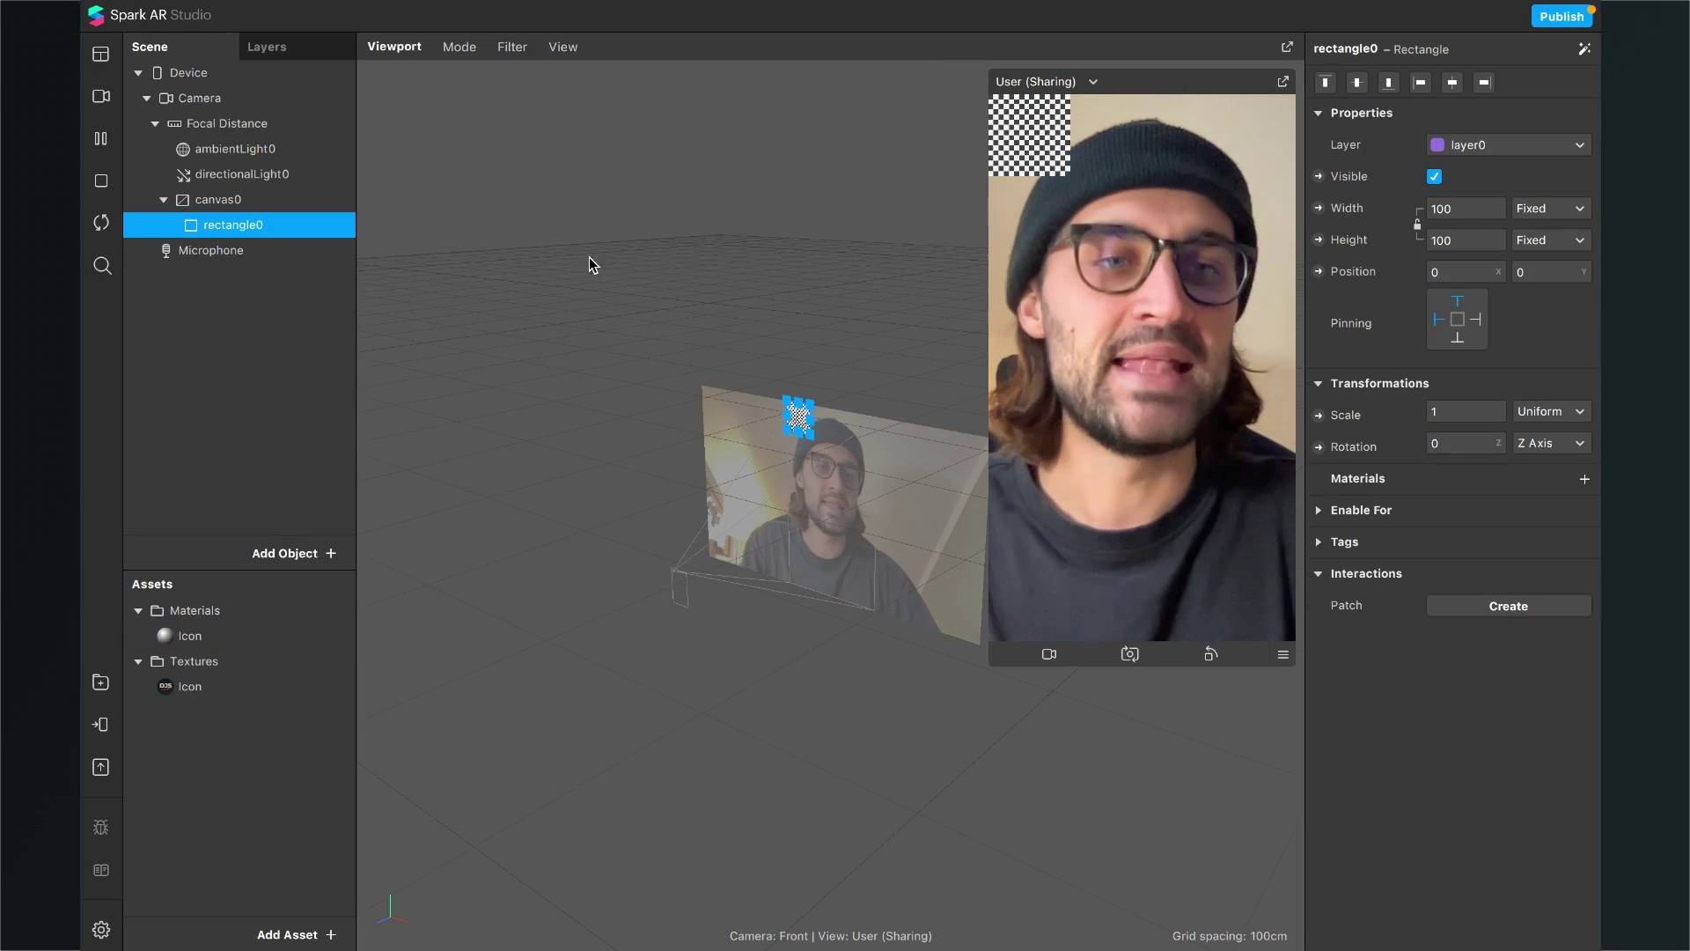
pyautogui.click(1584, 479)
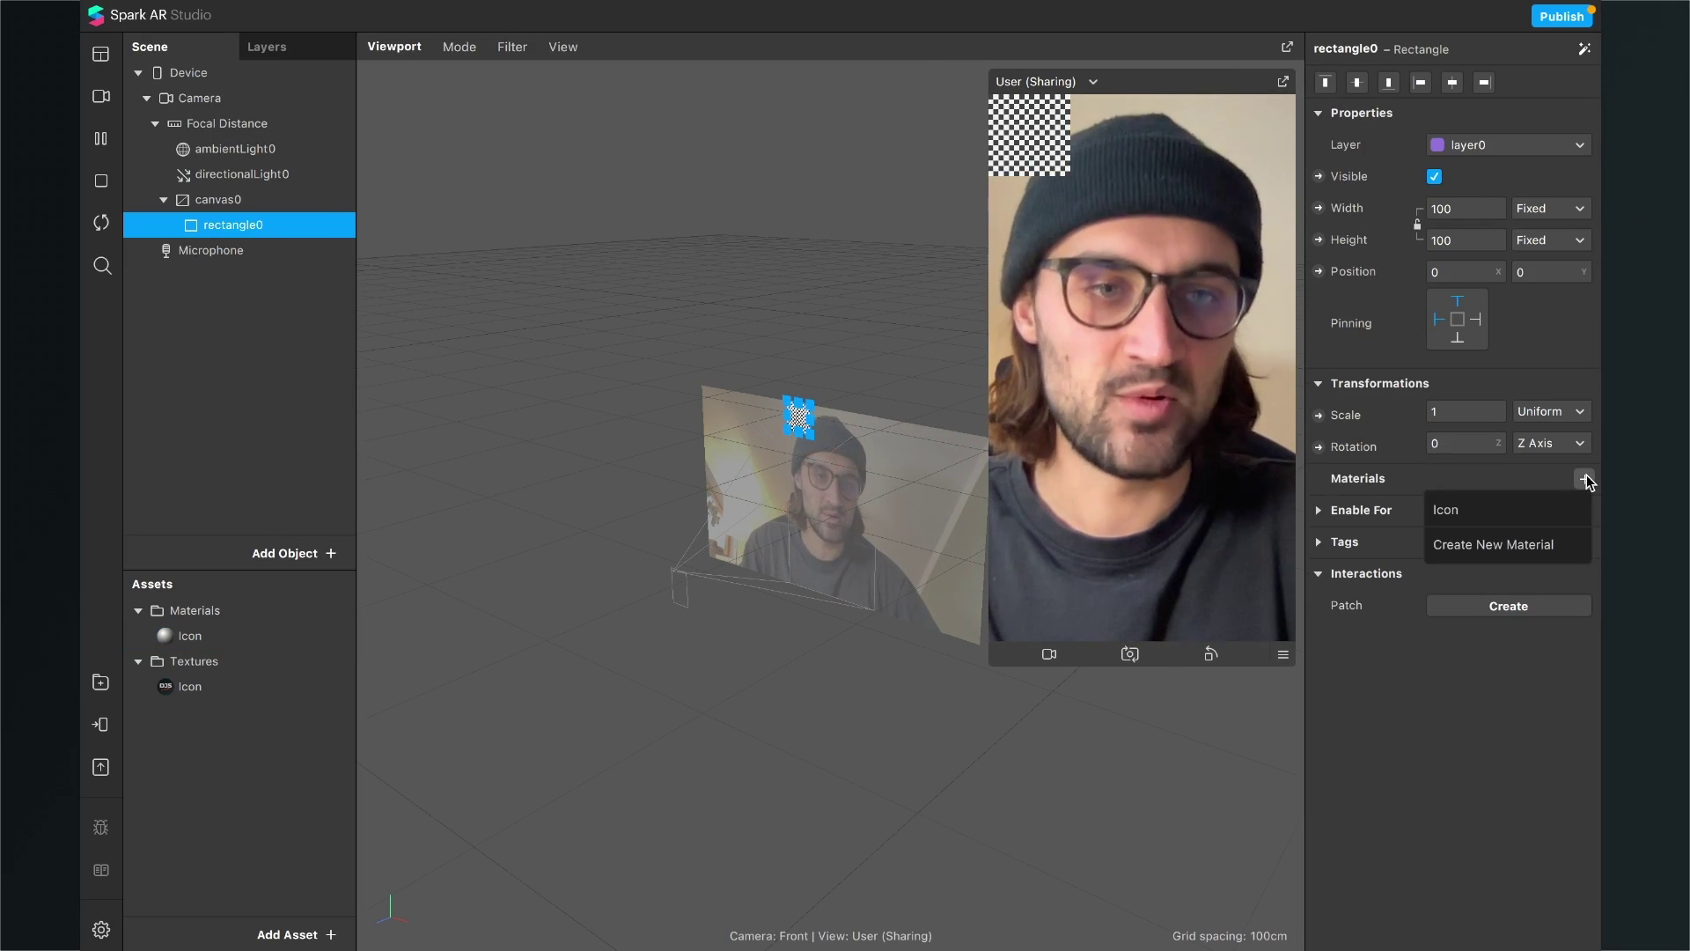
pyautogui.click(1504, 510)
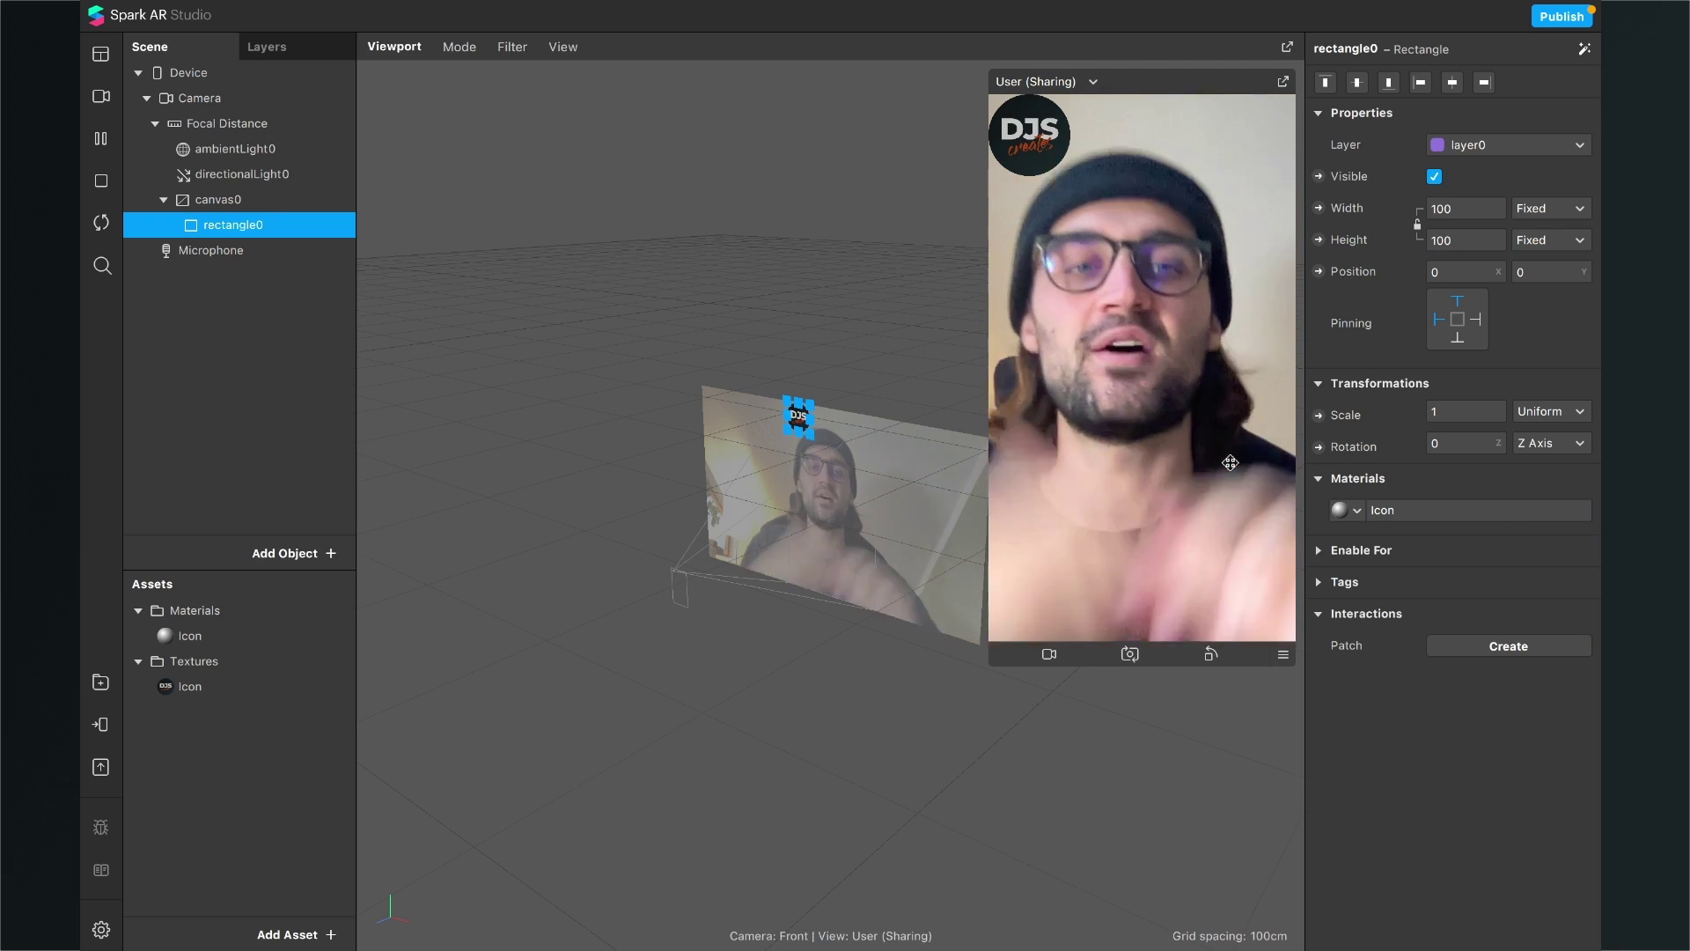
# Step: Show the Patch Editor, add a patch for the Device object to it and enlarge the editor area
pyautogui.press('super+shift+p')
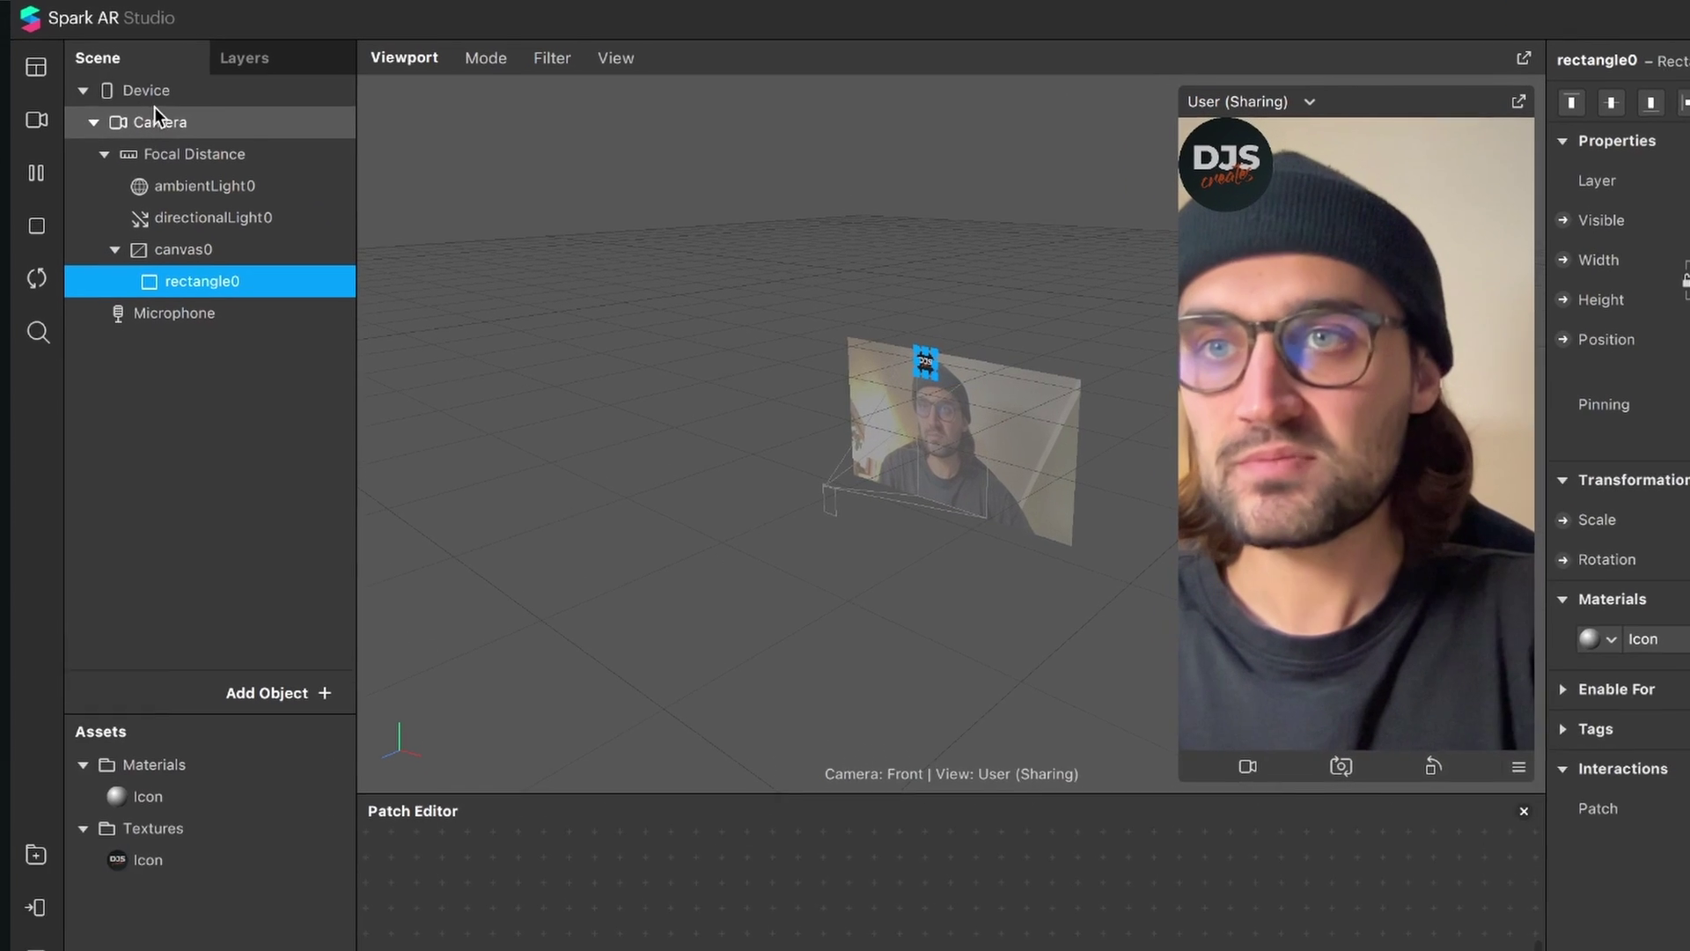
pyautogui.click(190, 75)
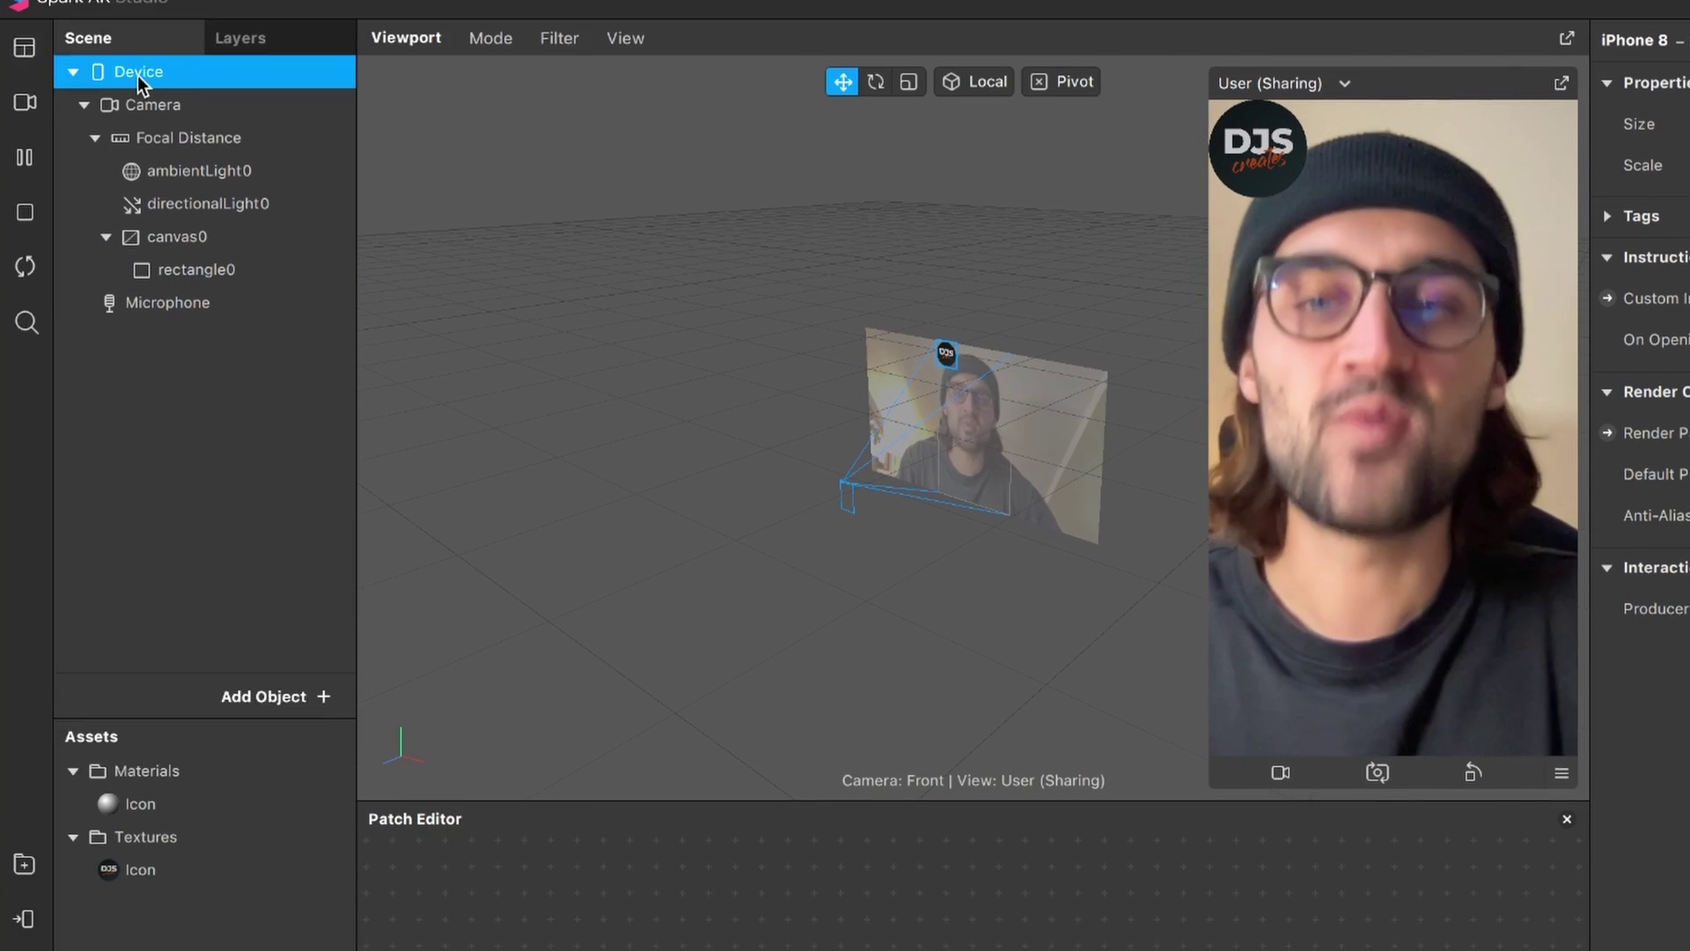
pyautogui.moveTo(140, 95); pyautogui.dragTo(641, 734)
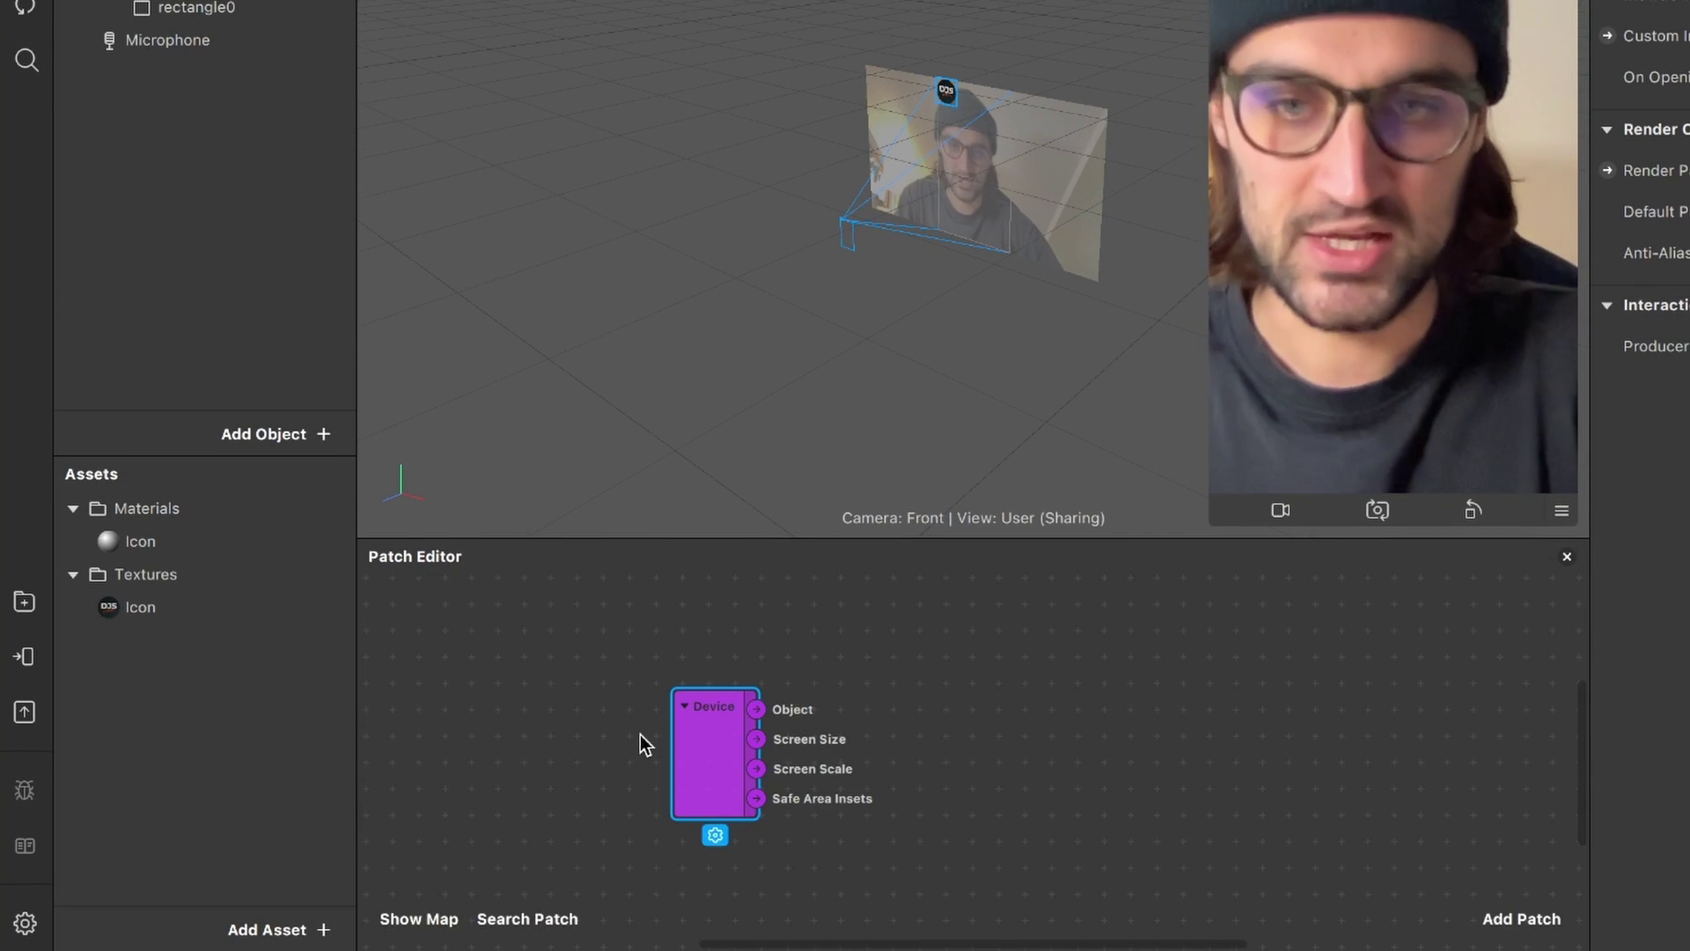
pyautogui.moveTo(987, 539); pyautogui.dragTo(996, 411)
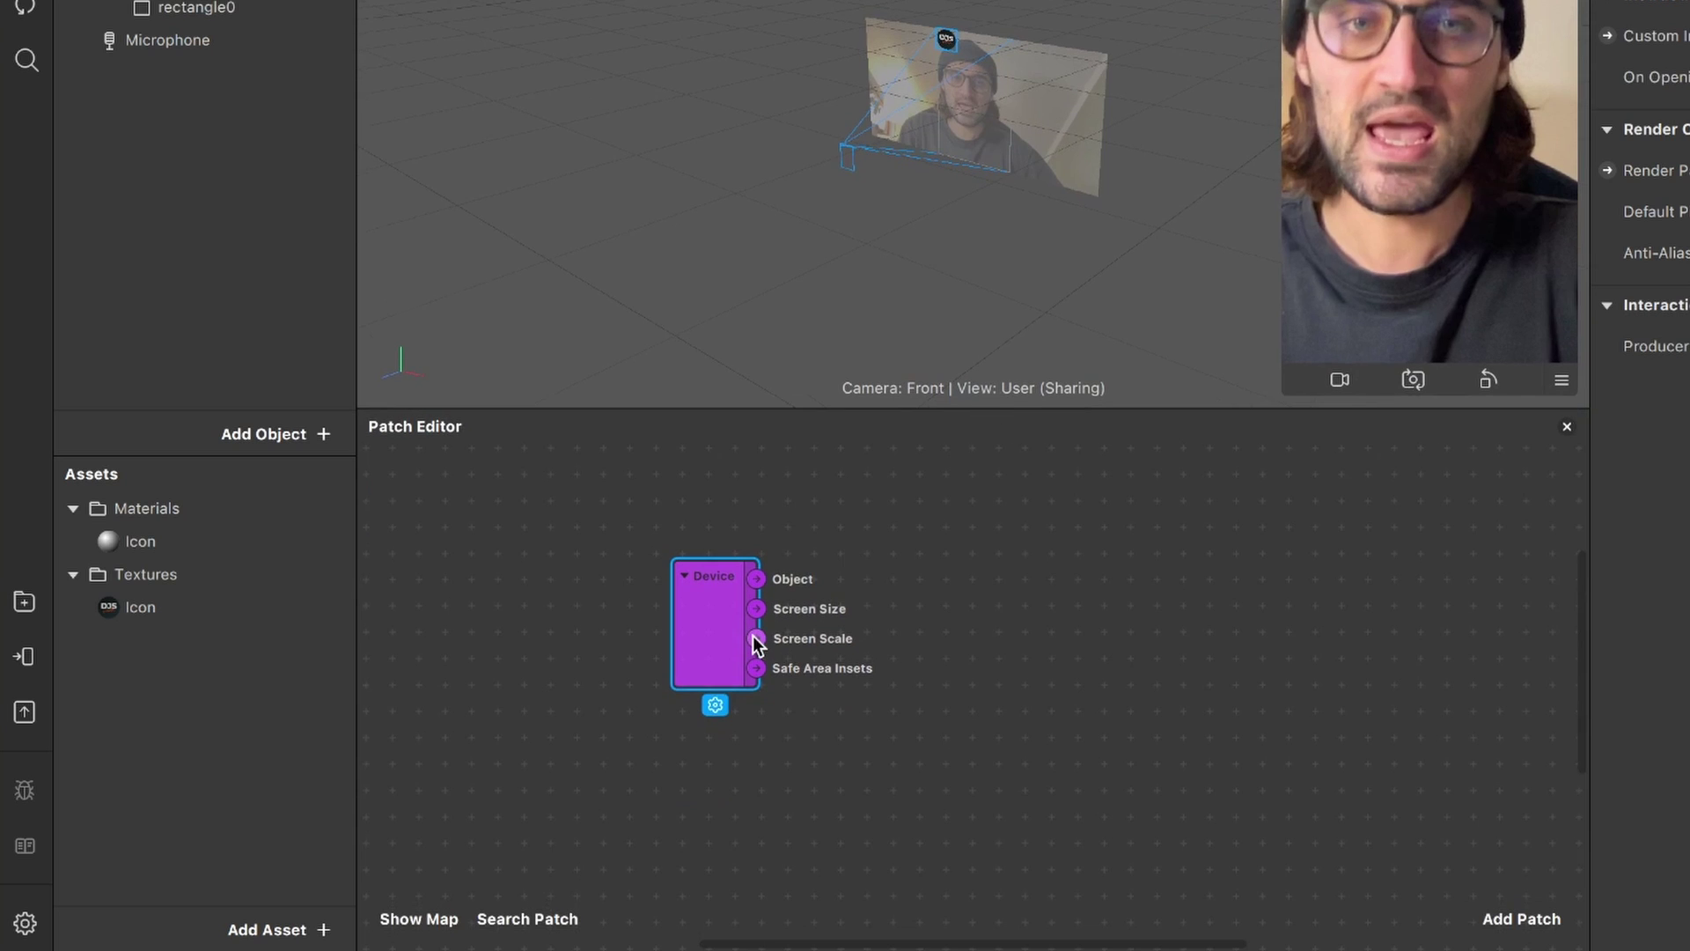
pyautogui.scroll(2, 754, 643)
pyautogui.scroll(-2, 1096, 681)
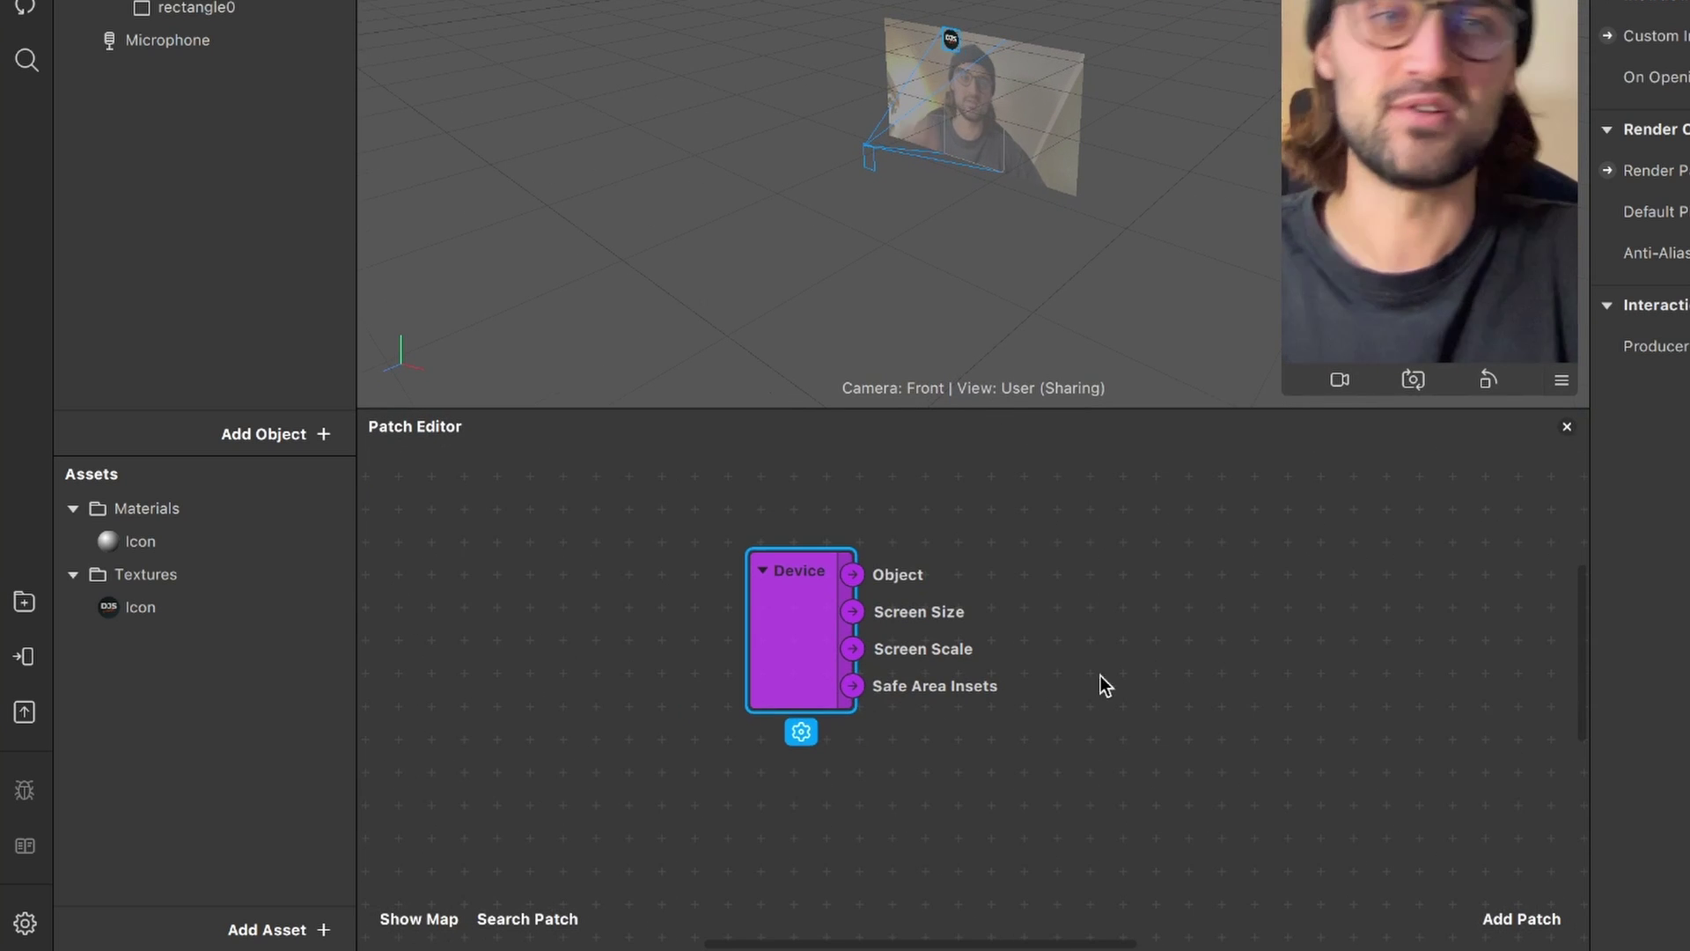
# Step: Add a Screen Pan patch and place it directly below the Device patch
pyautogui.click(1502, 898)
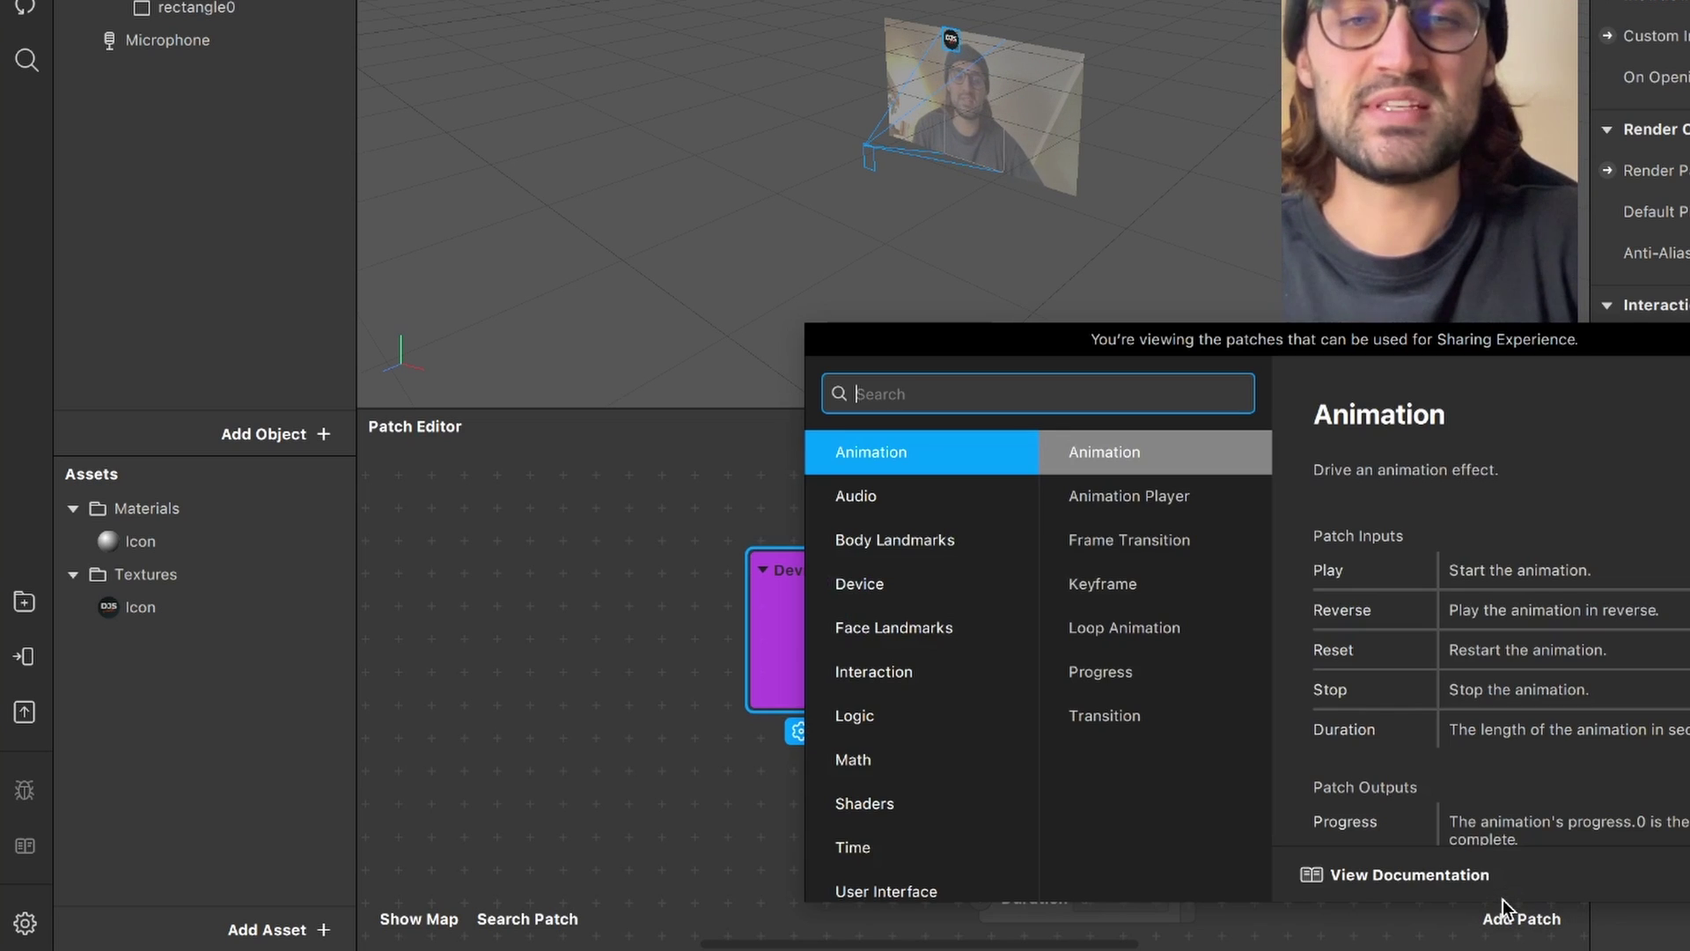
pyautogui.write('scre')
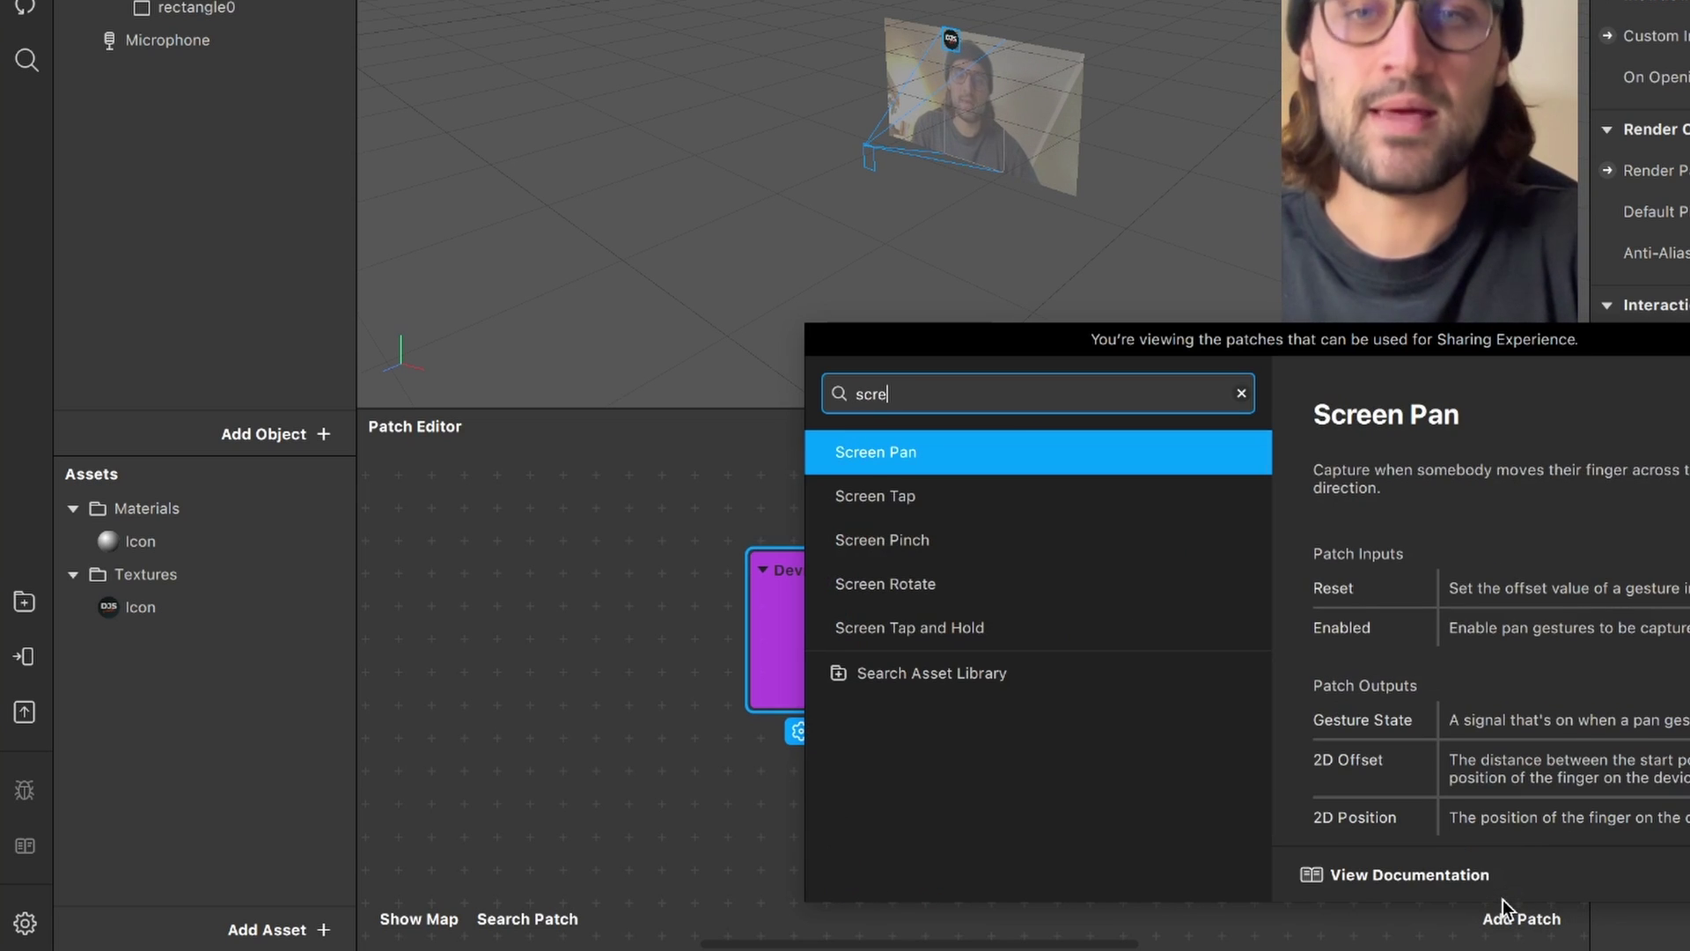
pyautogui.press('Return')
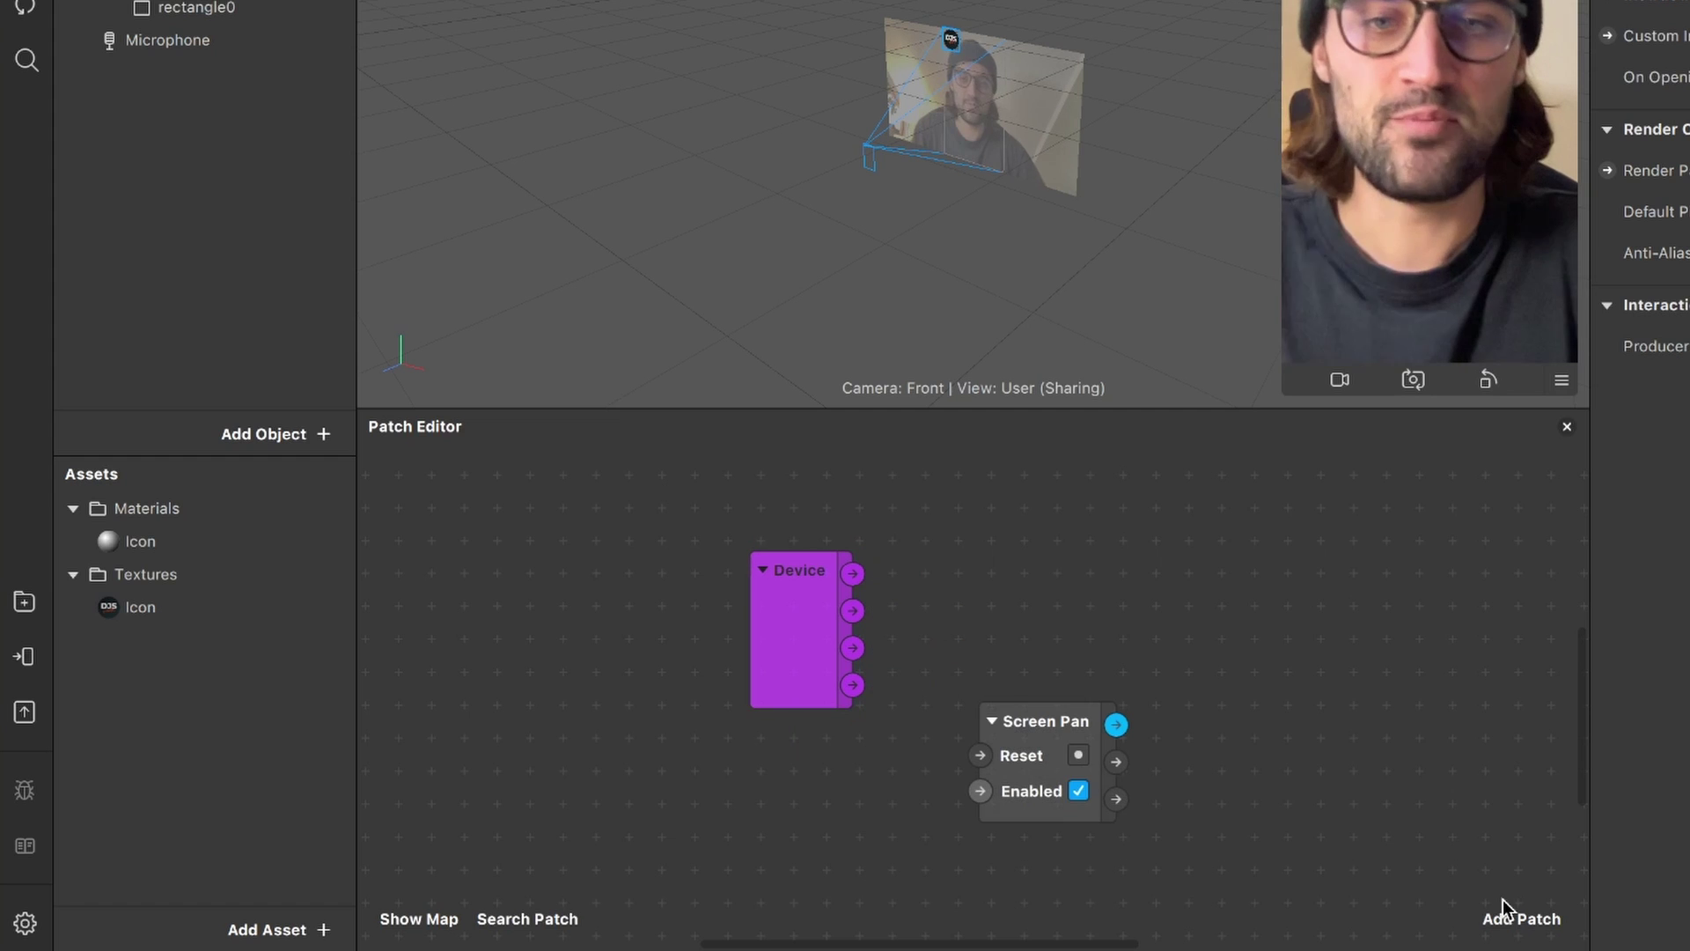
pyautogui.moveTo(1017, 732); pyautogui.dragTo(773, 790)
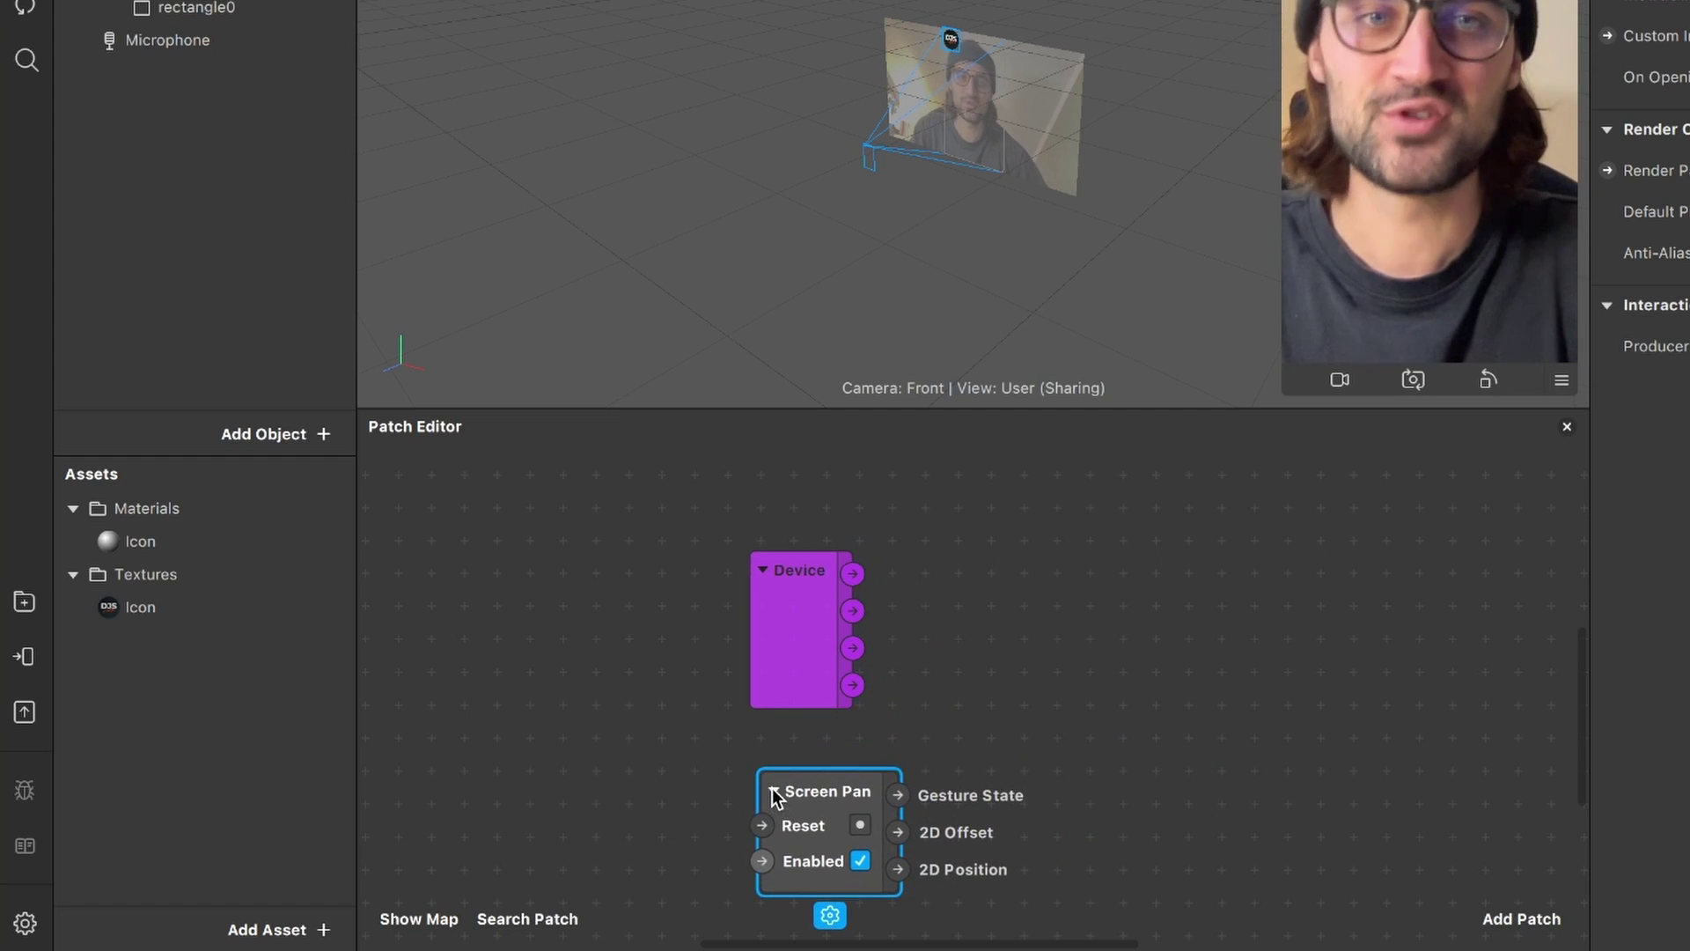
pyautogui.scroll(-3, 1024, 676)
pyautogui.hscroll(2, 1024, 674)
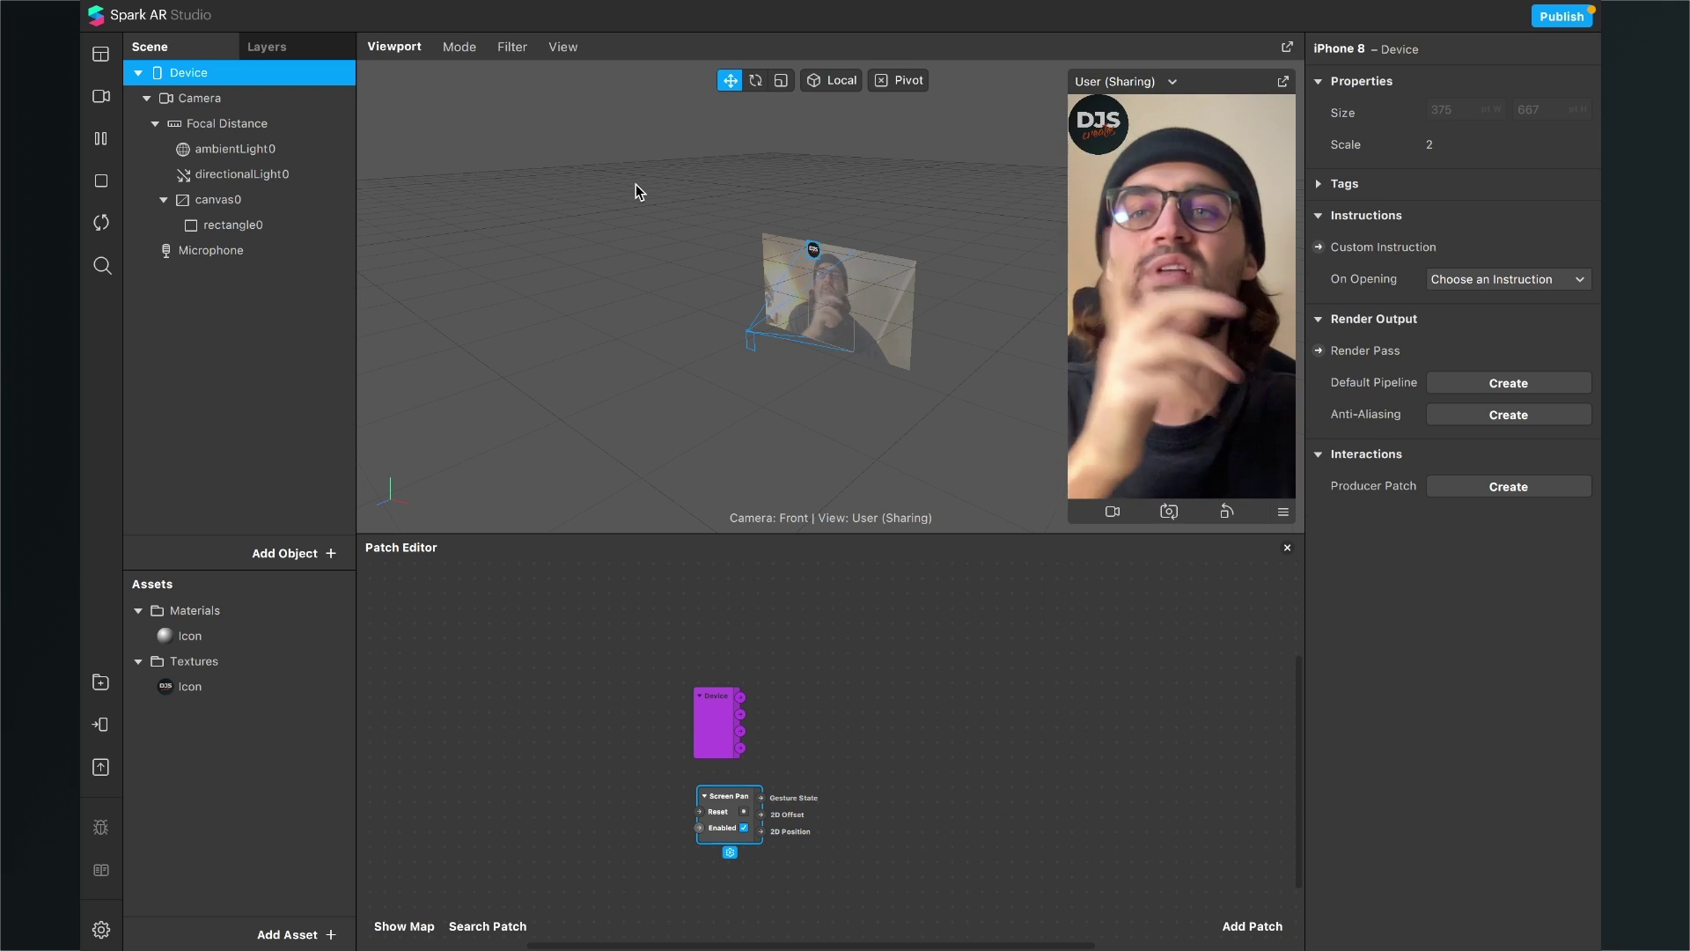
# Step: Create patches for rectangle0's Width, Height and Position properties
pyautogui.click(296, 228)
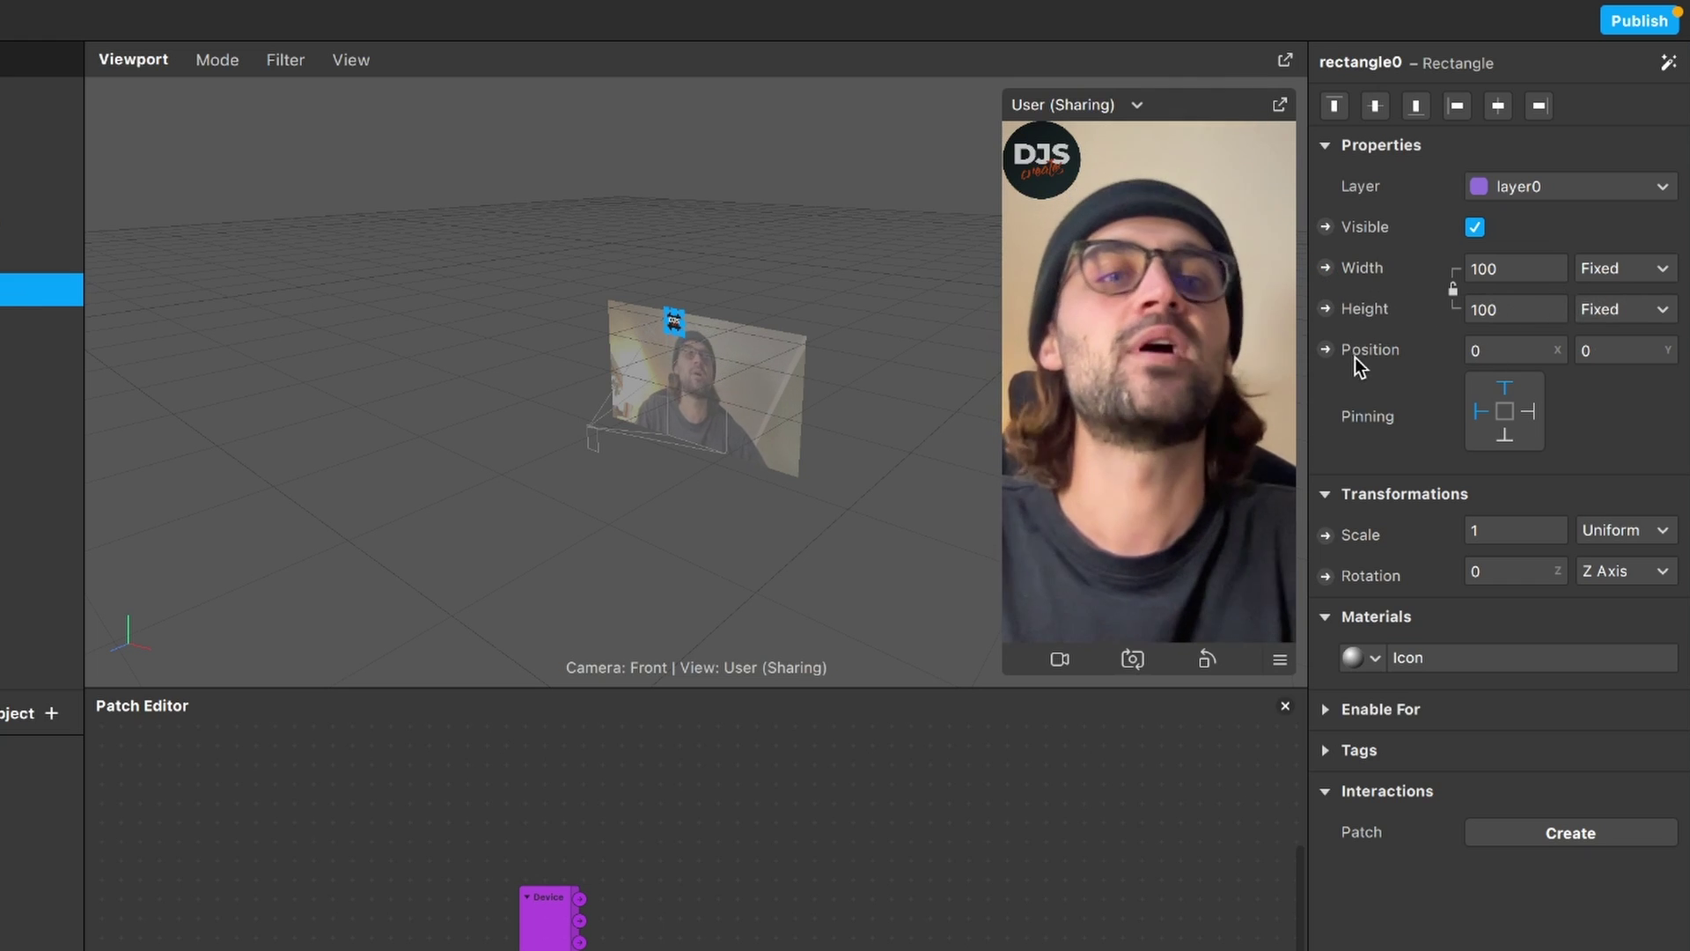
pyautogui.click(1326, 268)
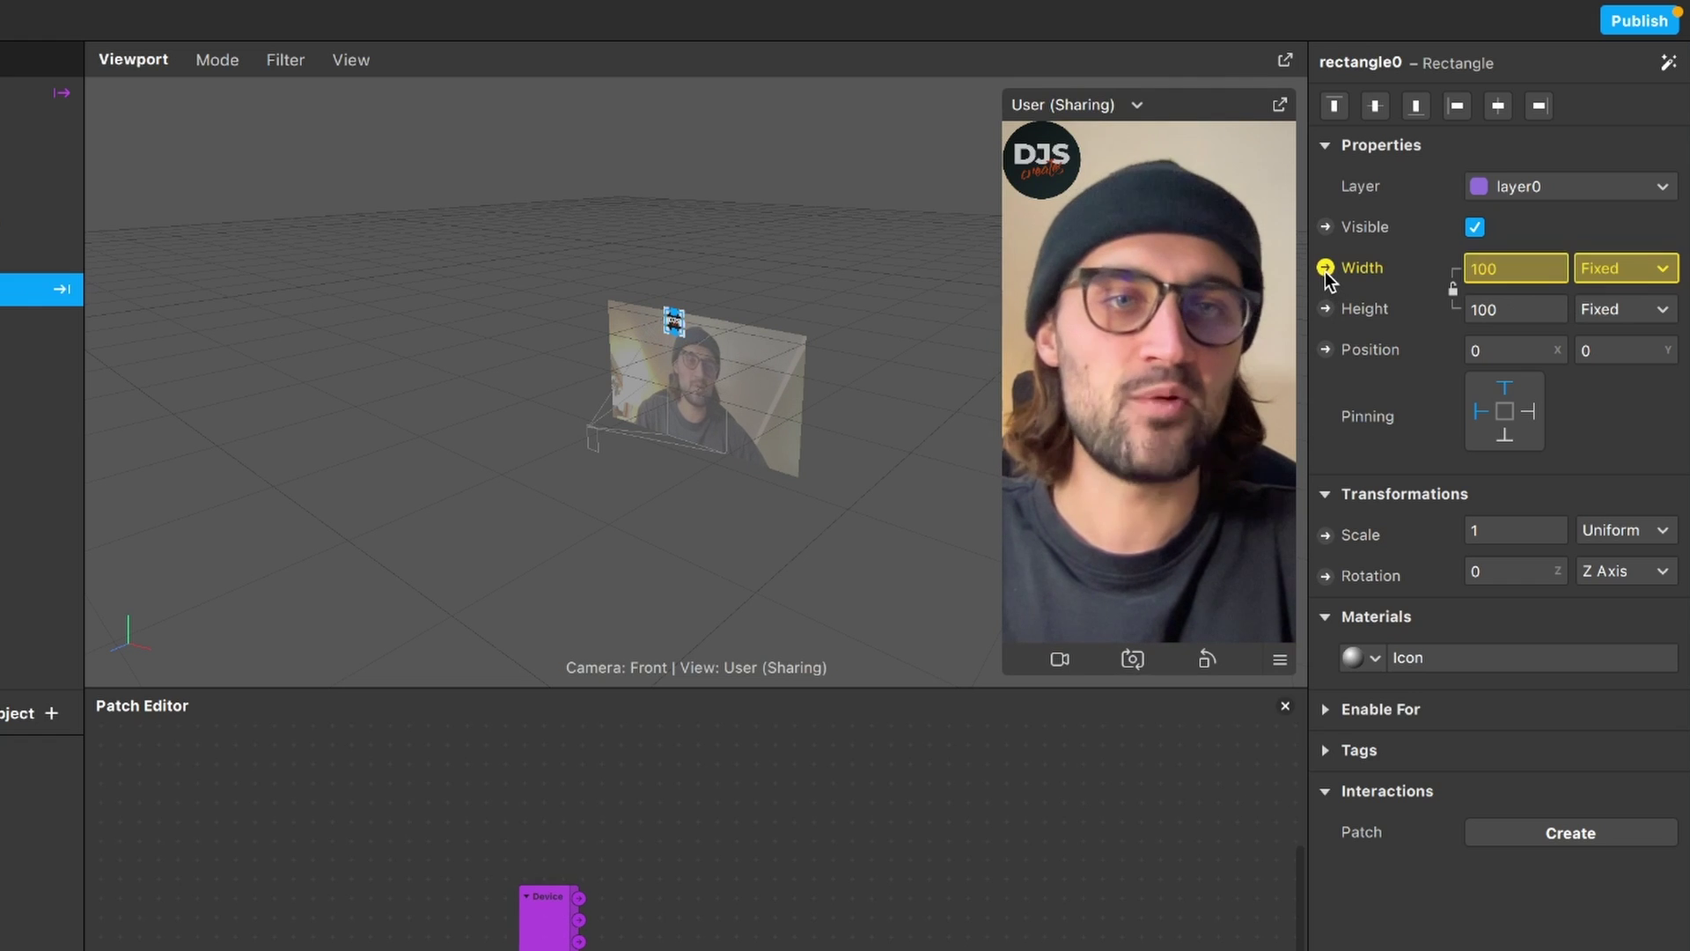
pyautogui.click(1325, 309)
pyautogui.click(1325, 350)
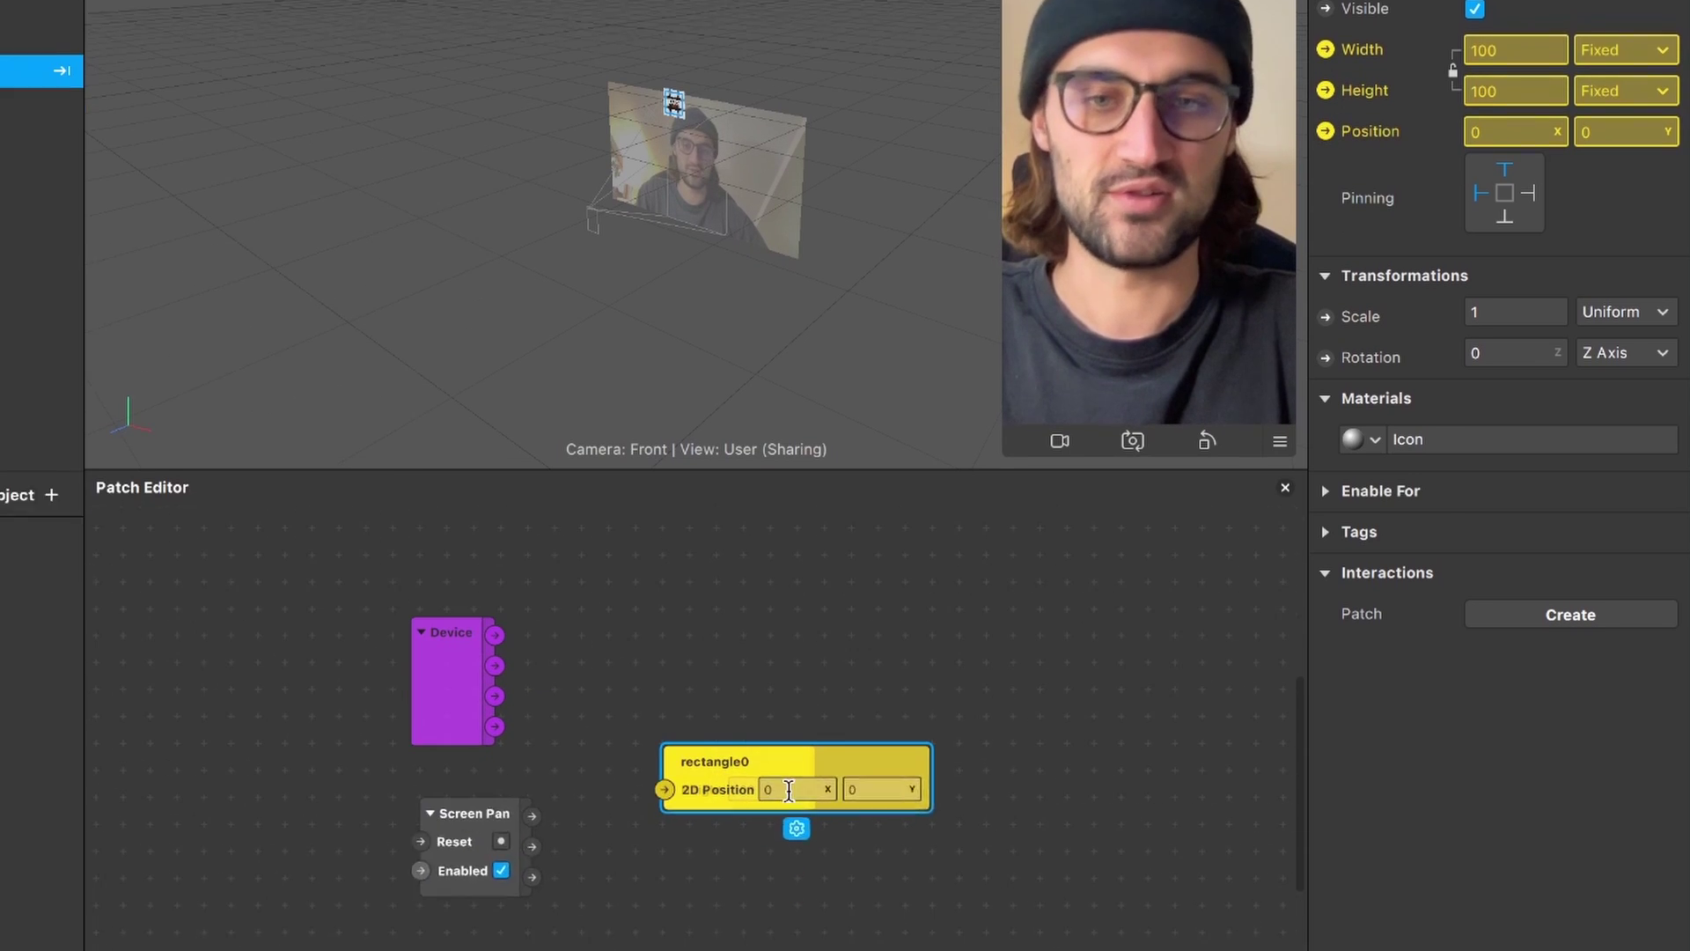
# Step: Spread out the rectangle0 patches, with Height above Width and 2D Position further below, clear of the Device and Screen Pan patches
pyautogui.moveTo(801, 754); pyautogui.dragTo(1084, 911)
pyautogui.scroll(3, 1049, 704)
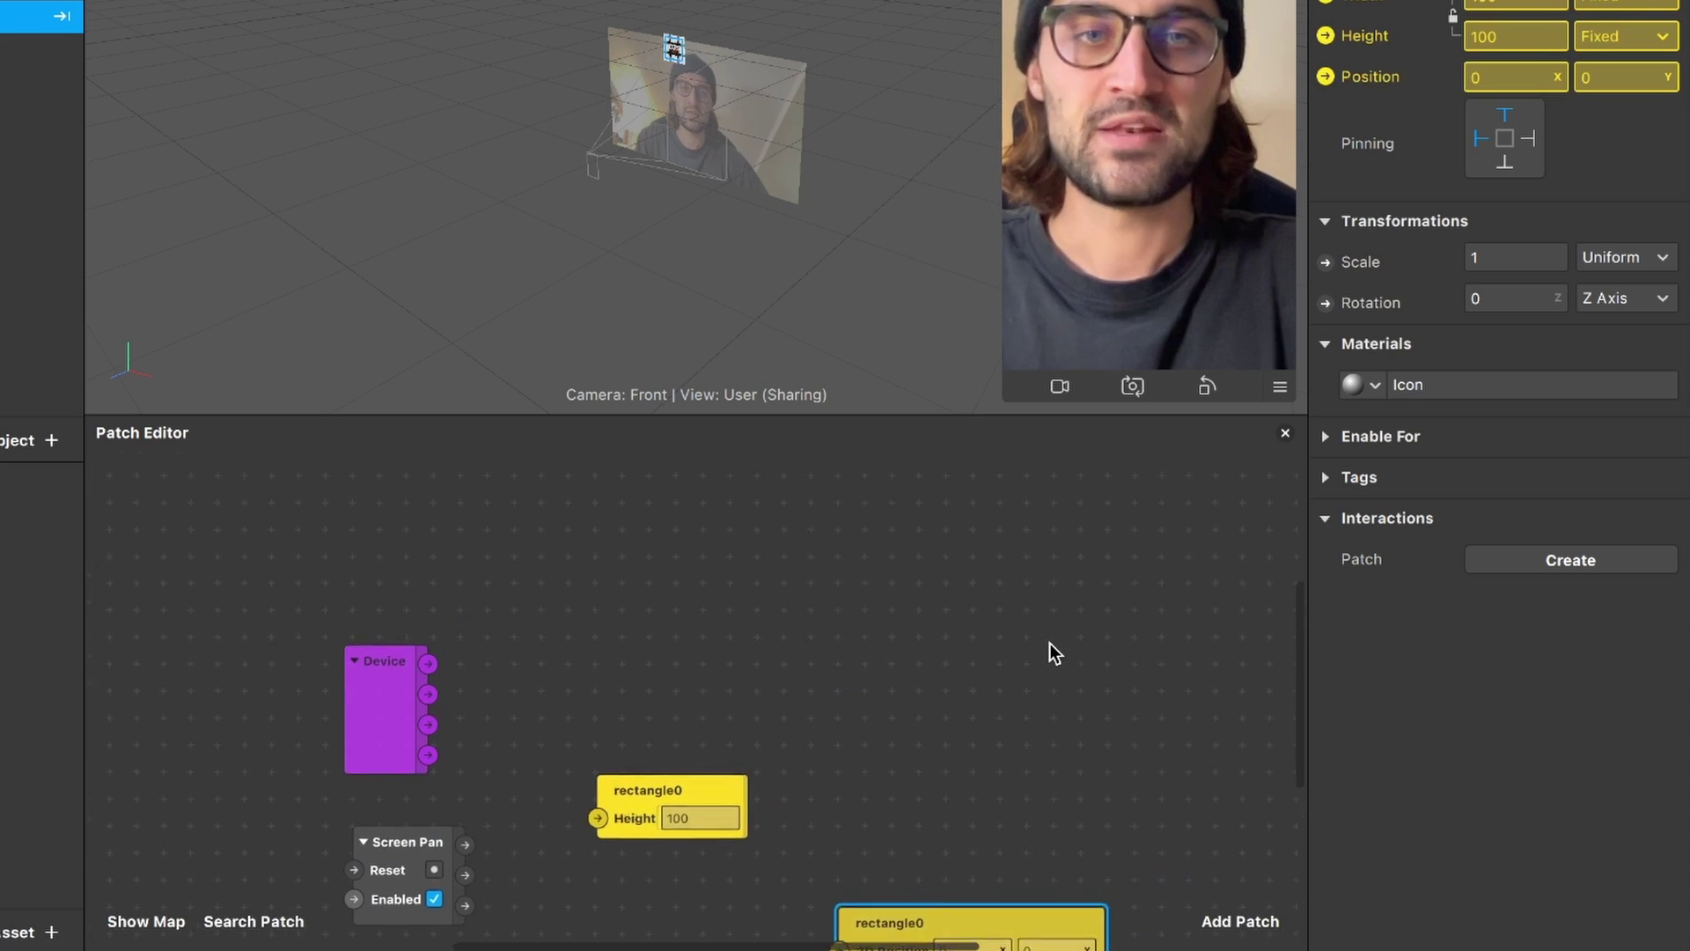
pyautogui.moveTo(605, 821); pyautogui.dragTo(845, 521)
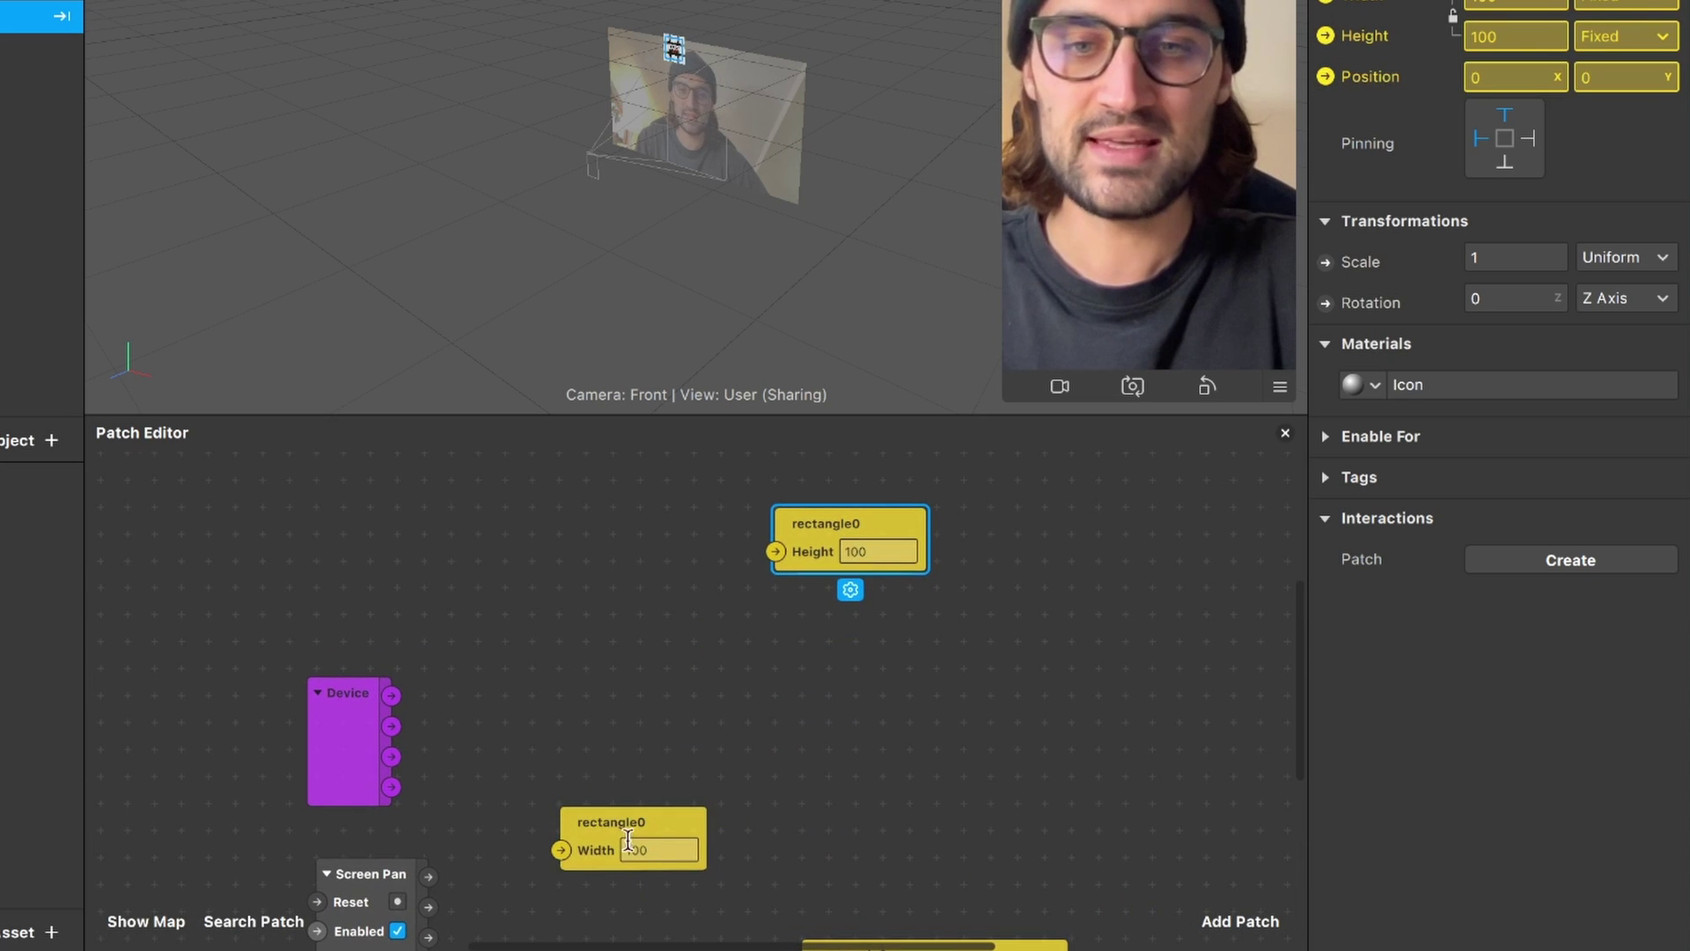
pyautogui.moveTo(628, 836); pyautogui.dragTo(856, 605)
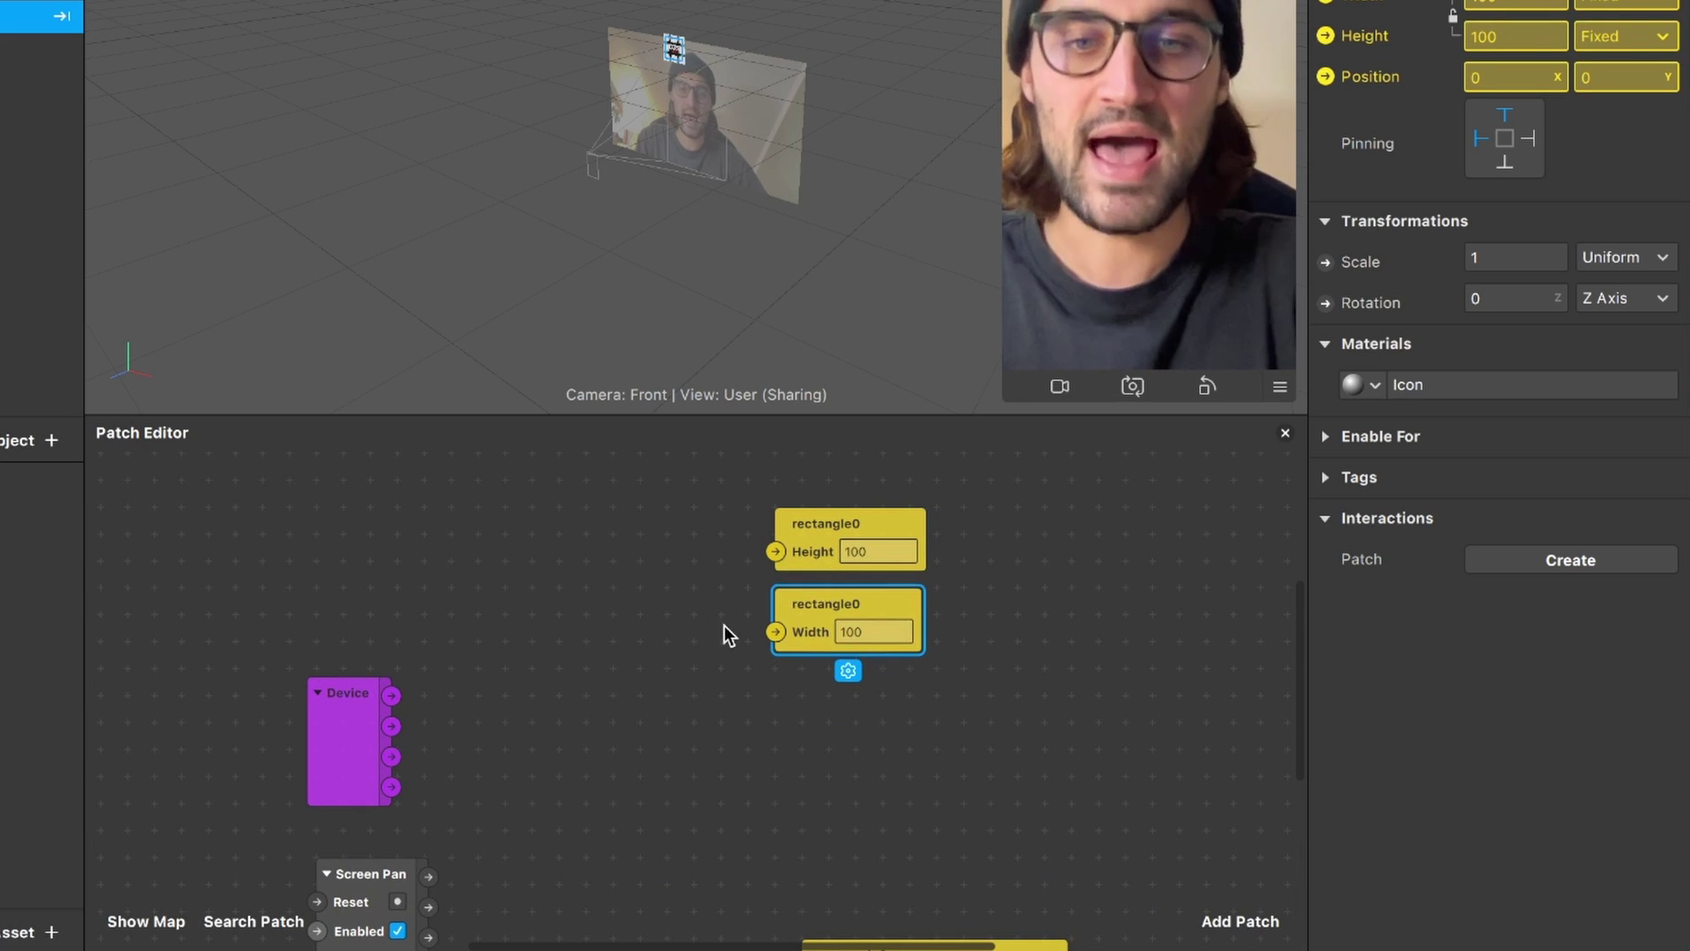
pyautogui.scroll(-1, 715, 658)
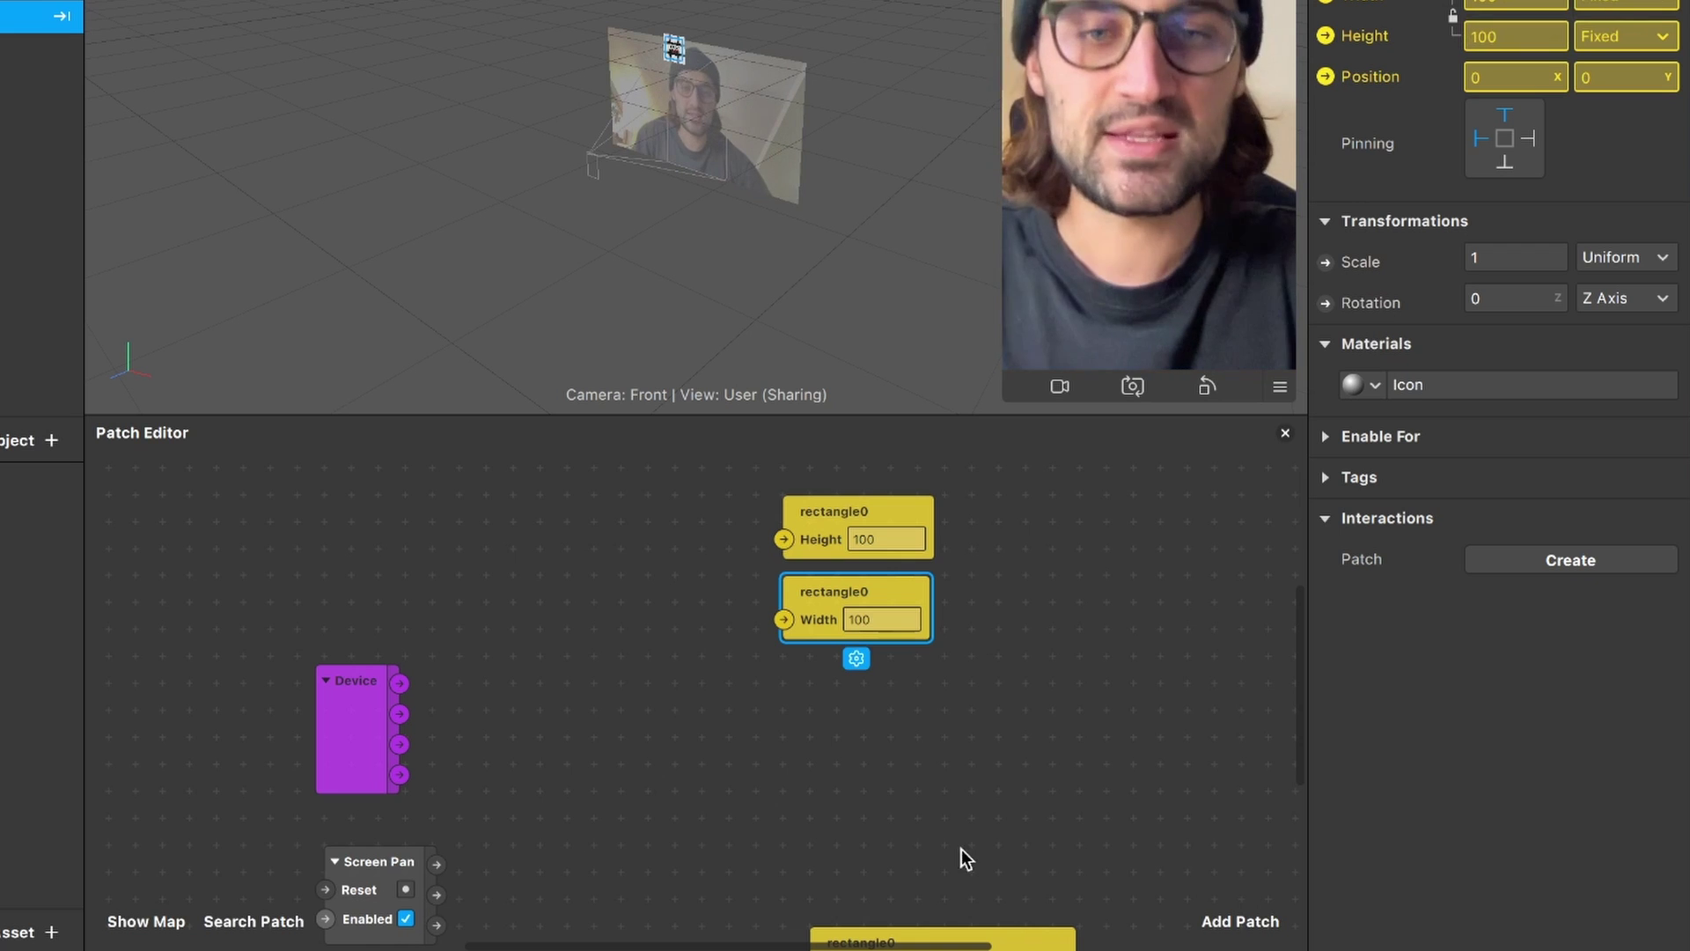
# Step: Add two Value patches and stack them between the Device patch and the rectangle0 size patches
pyautogui.click(1223, 910)
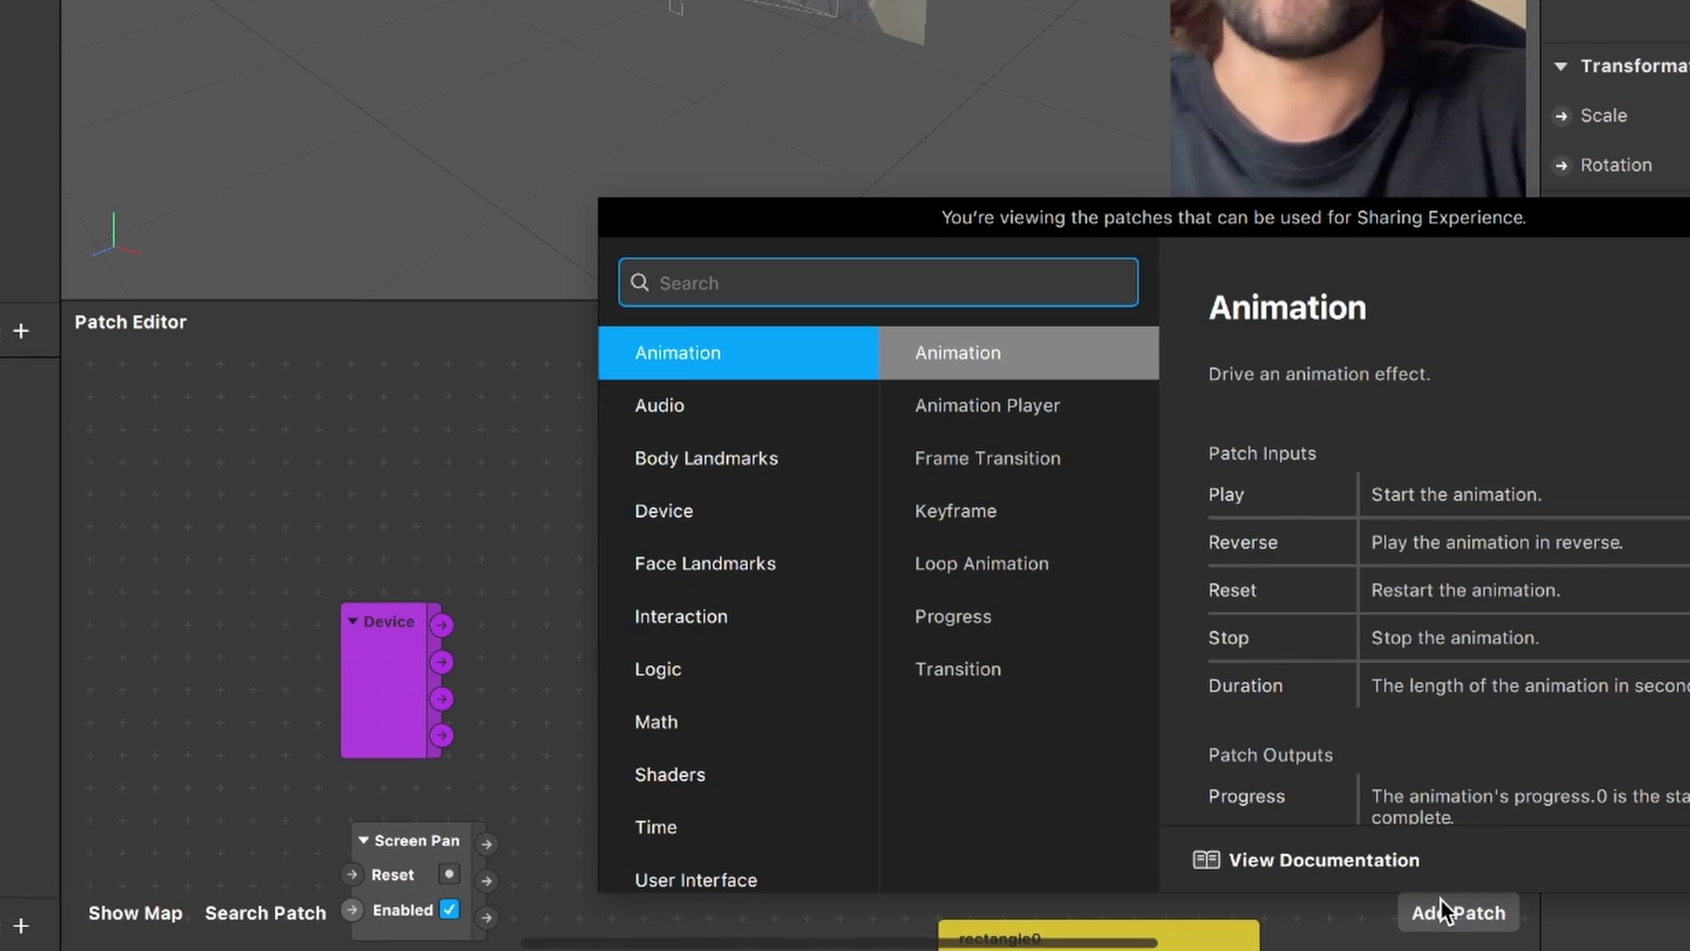
pyautogui.write('valu')
pyautogui.press('Return')
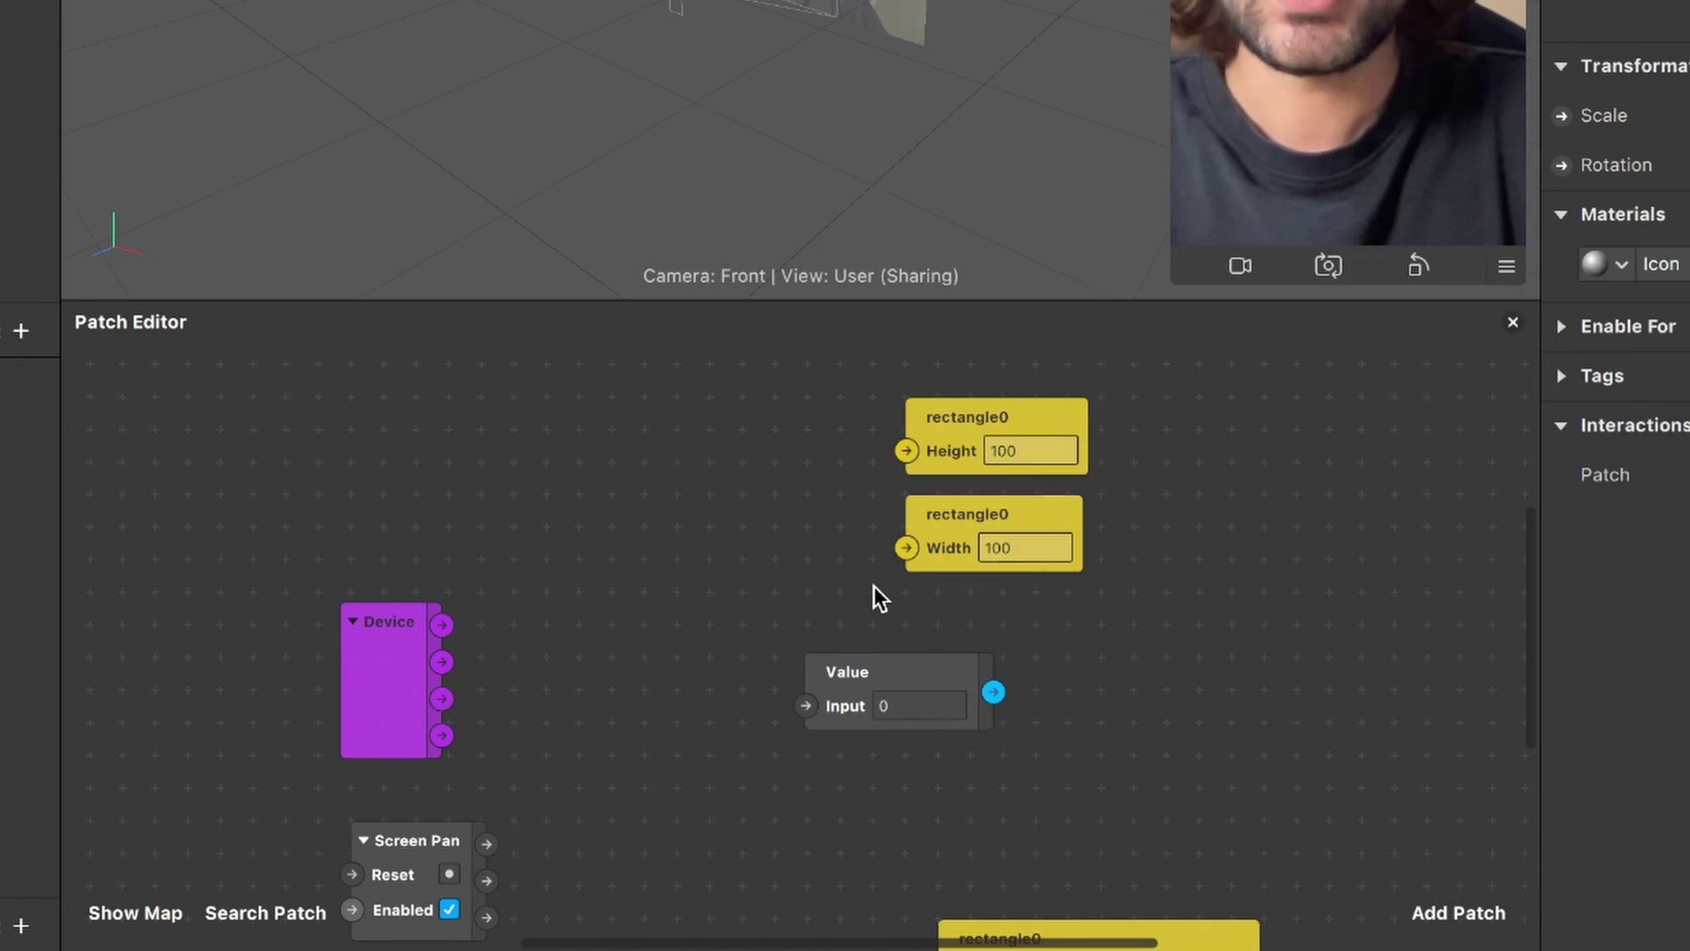
pyautogui.moveTo(828, 685); pyautogui.dragTo(490, 557)
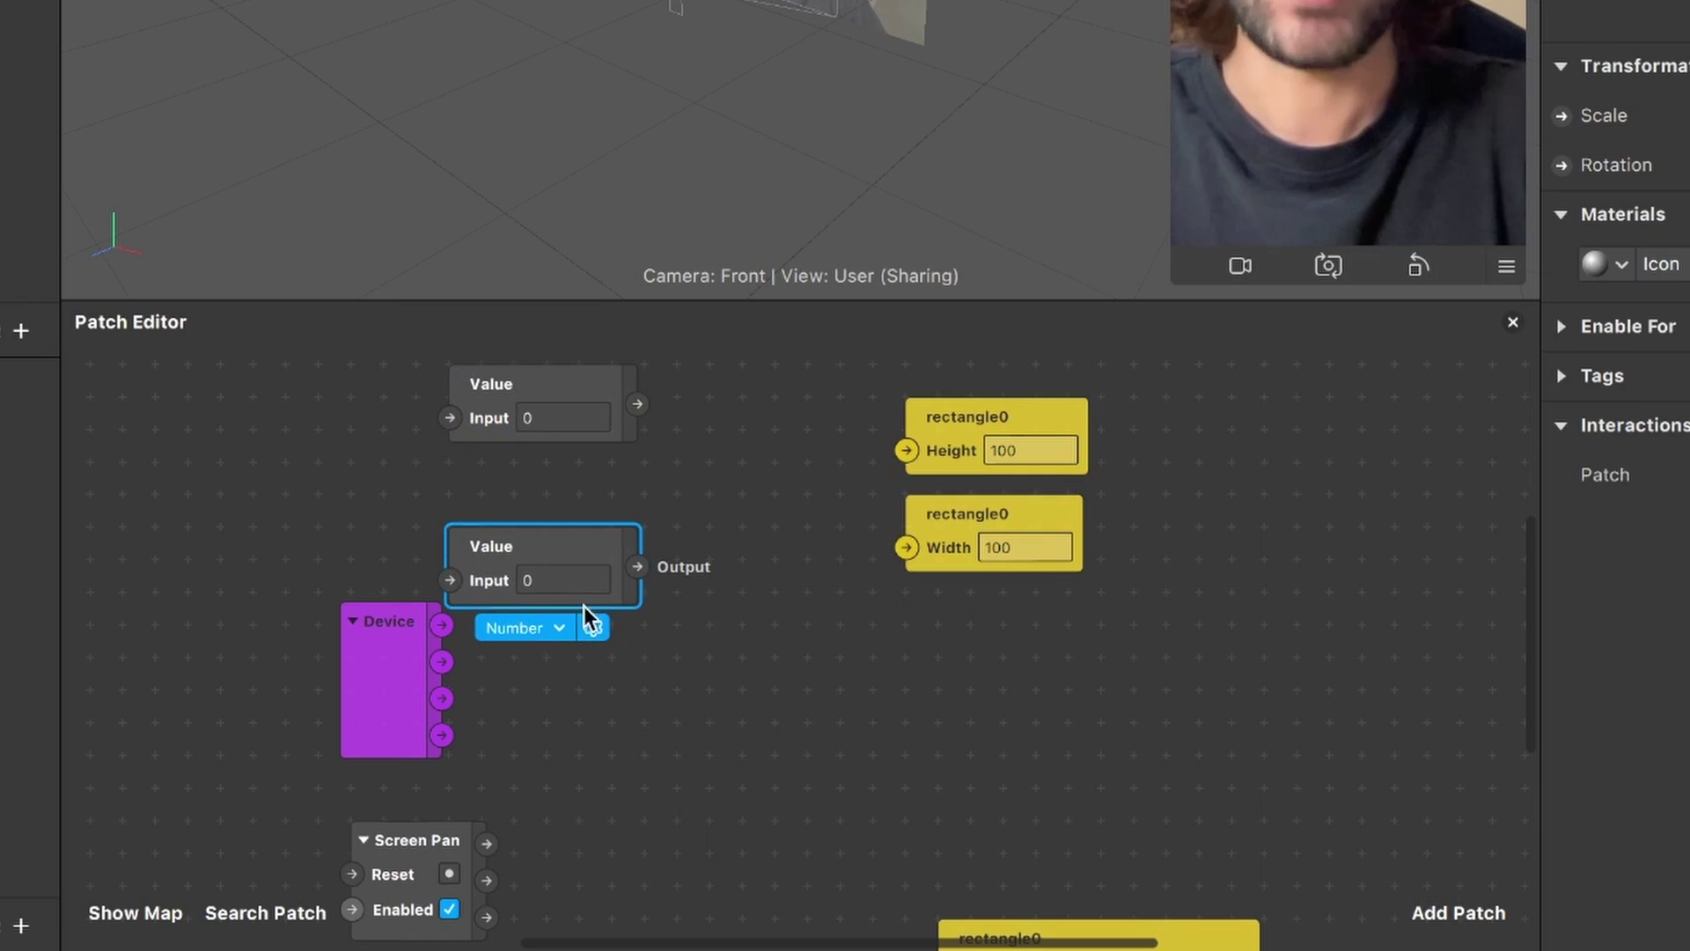
# Step: Line up rectangle0's Height and Width patches with the two Value patches, raising the lower Value patch clear of the Device patch
pyautogui.moveTo(951, 421); pyautogui.dragTo(983, 388)
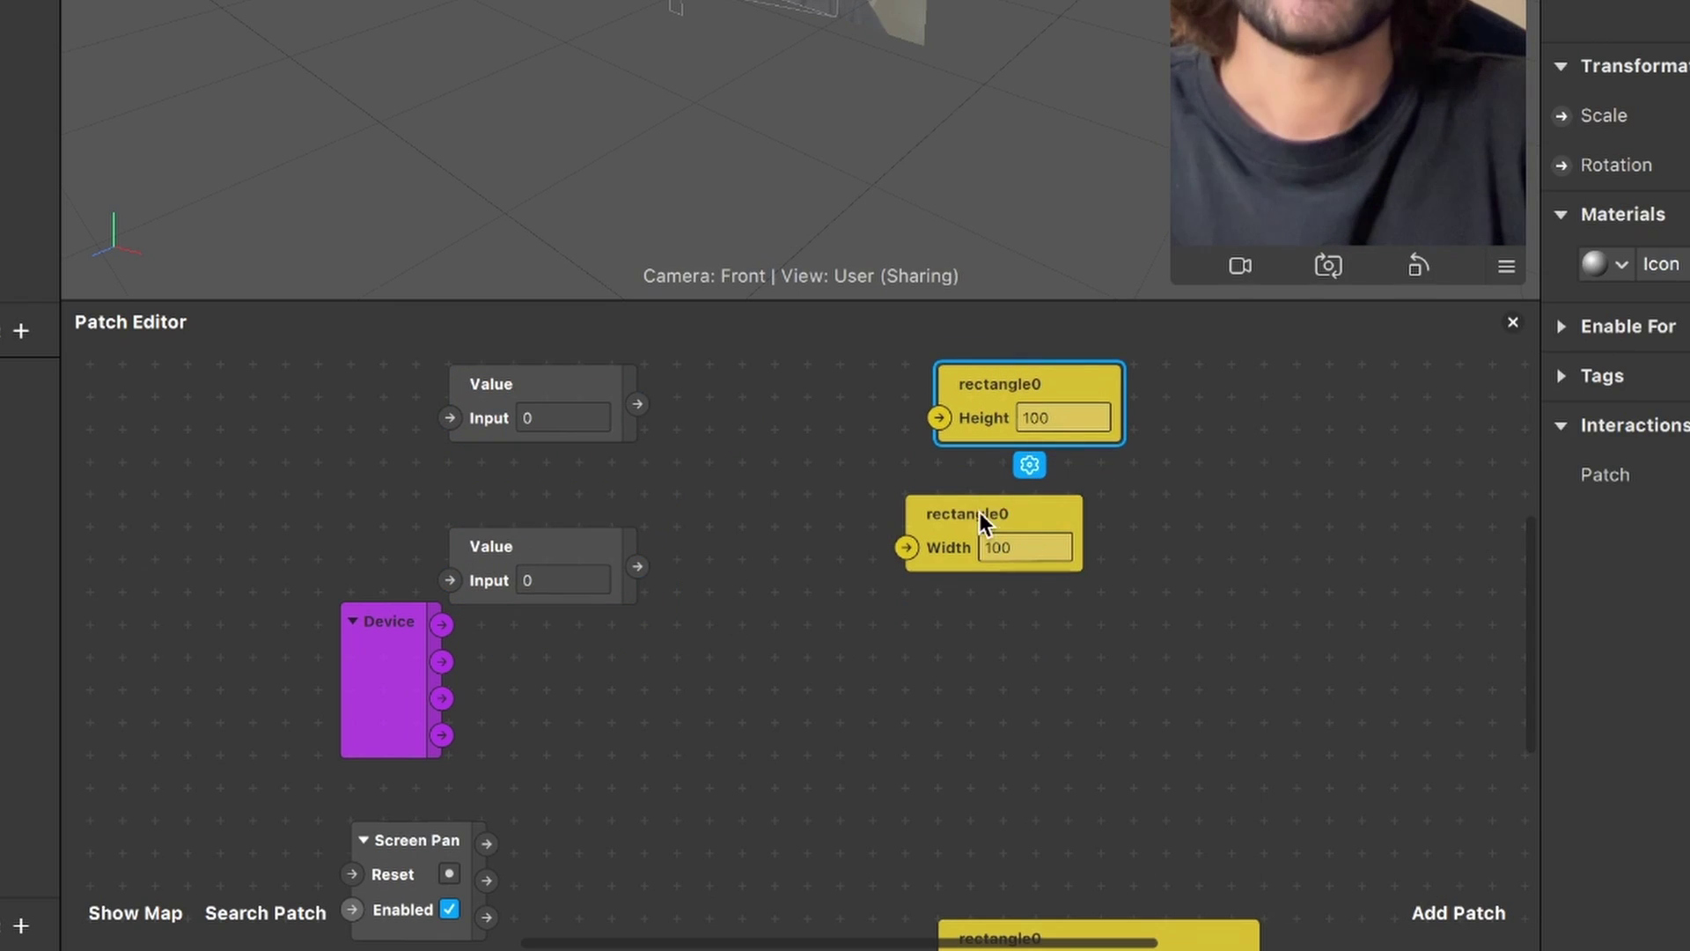
pyautogui.moveTo(989, 516); pyautogui.dragTo(1050, 516)
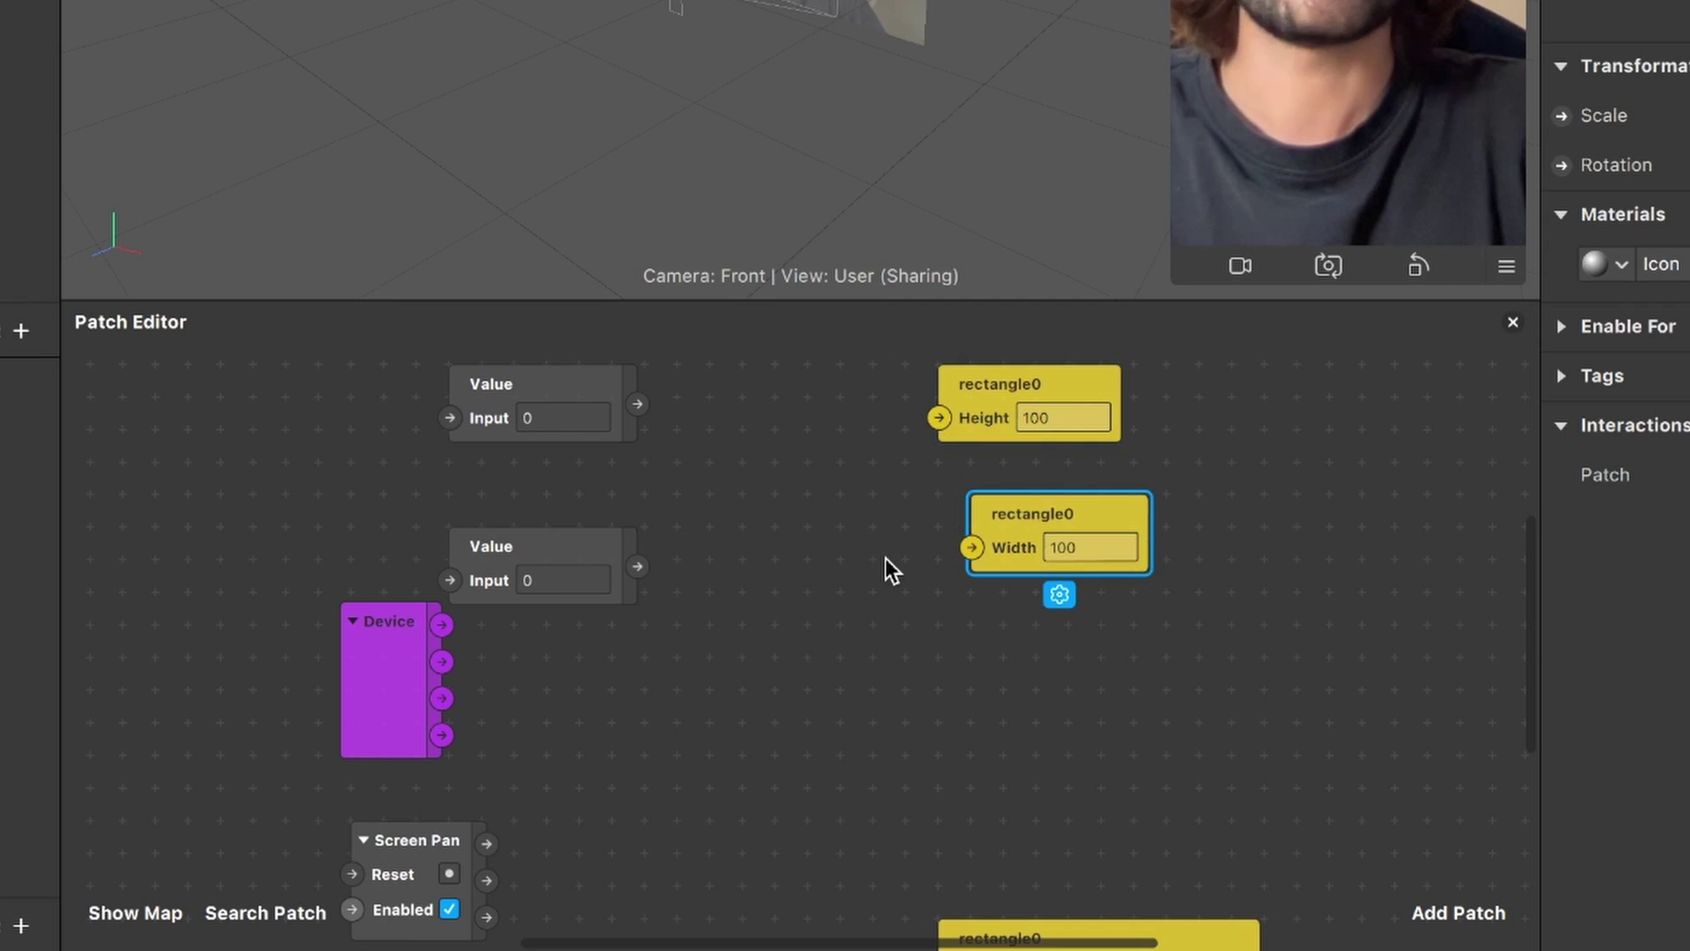
pyautogui.hscroll(-4, 552, 445)
pyautogui.scroll(3, 558, 457)
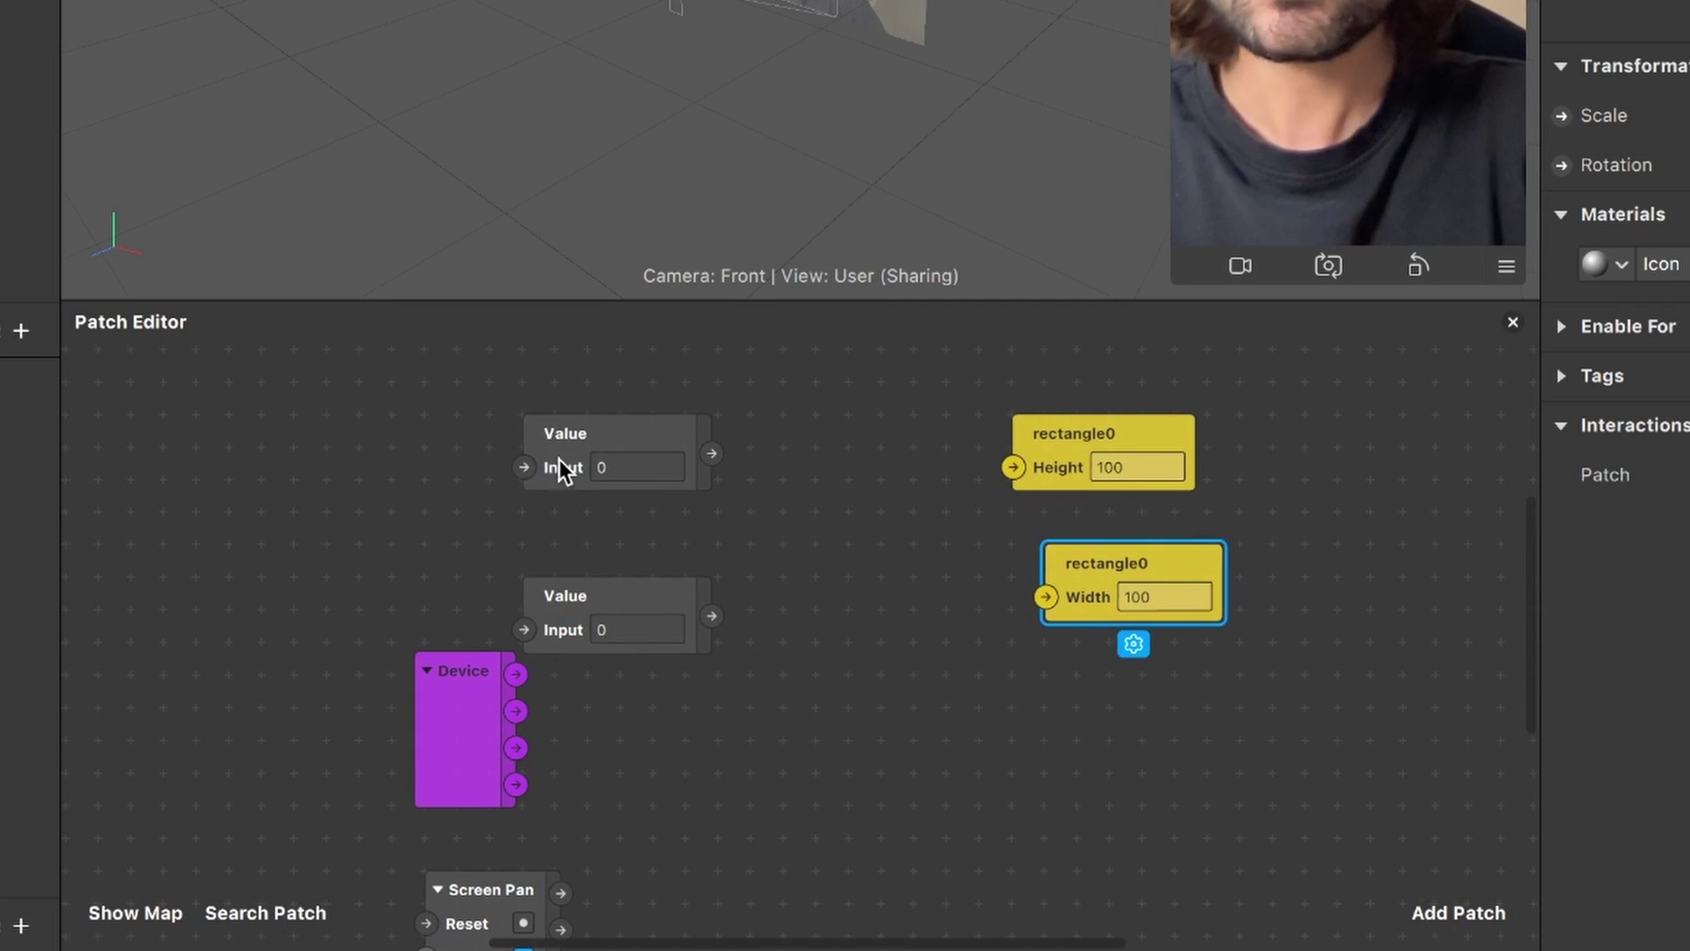
pyautogui.moveTo(590, 607); pyautogui.dragTo(588, 575)
# Step: Set both Value patches to 150 and connect the upper one to rectangle0's Height and the lower one to its Width
pyautogui.click(640, 459)
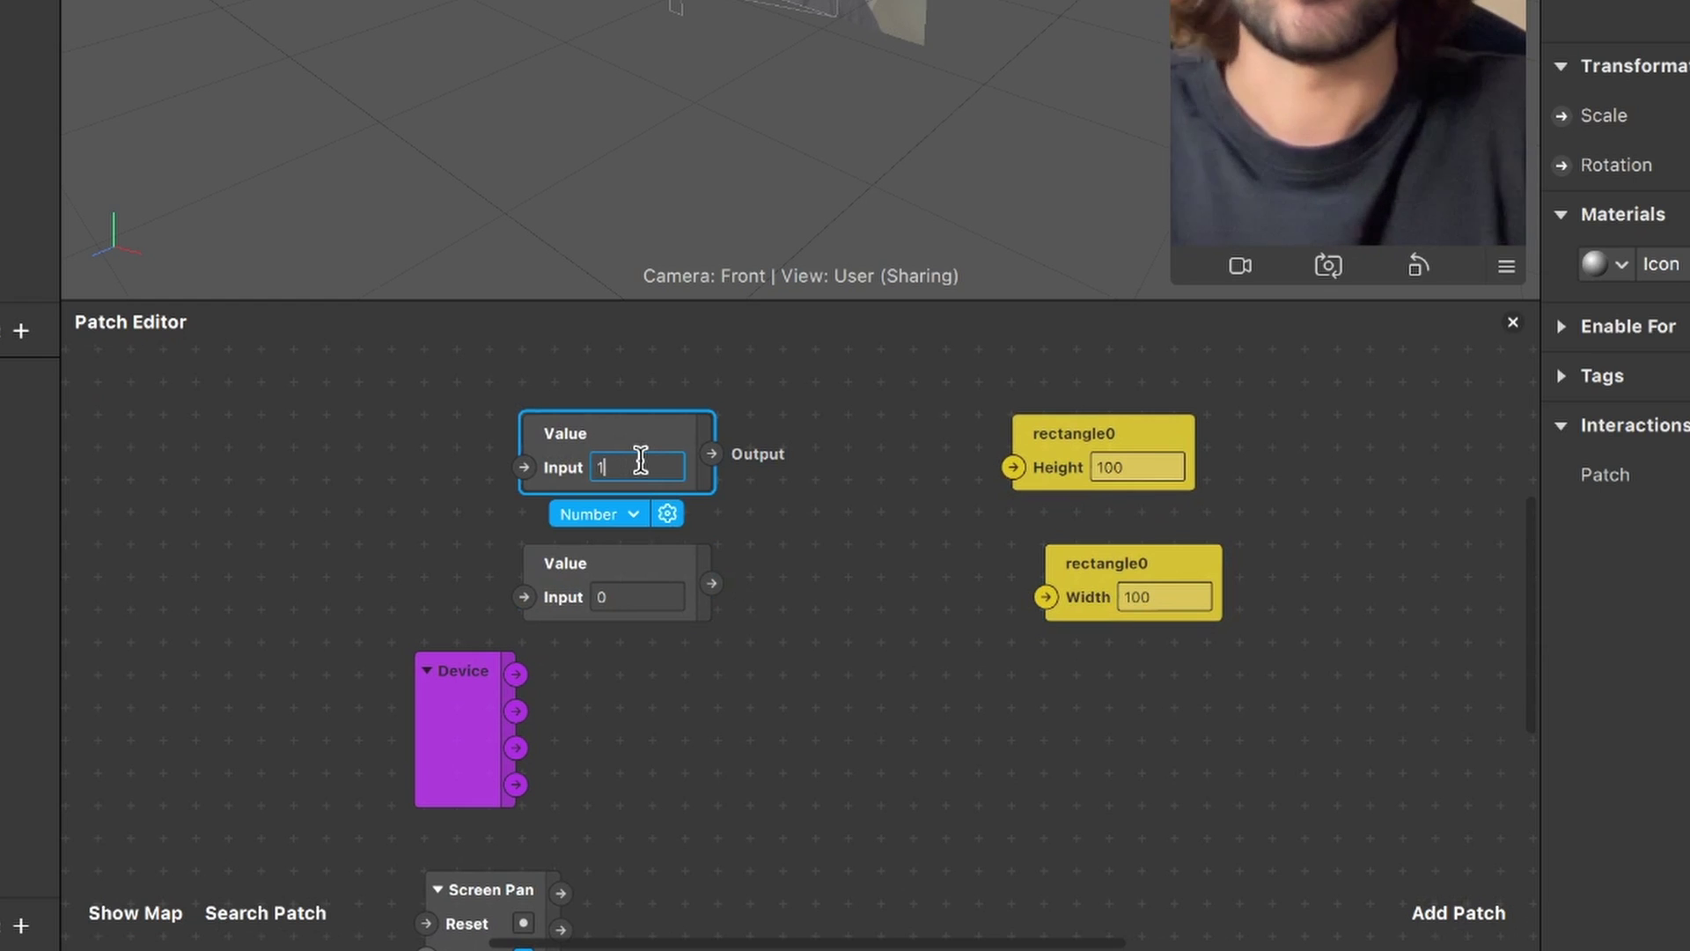
pyautogui.click(617, 597)
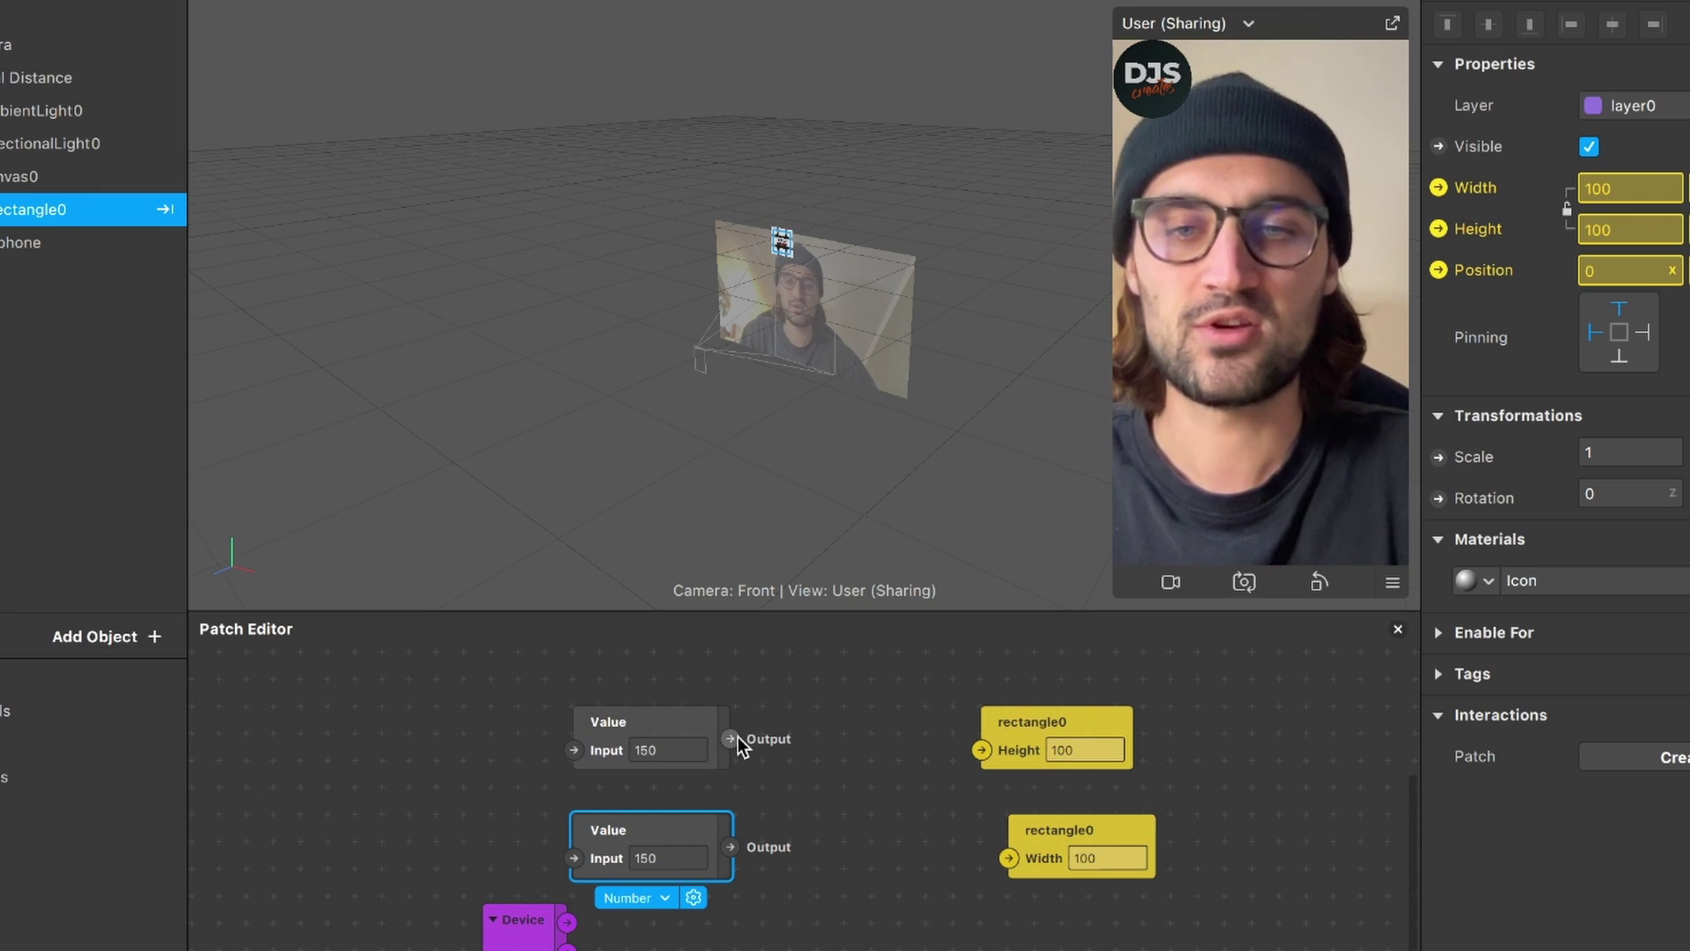
pyautogui.moveTo(739, 739); pyautogui.dragTo(985, 748)
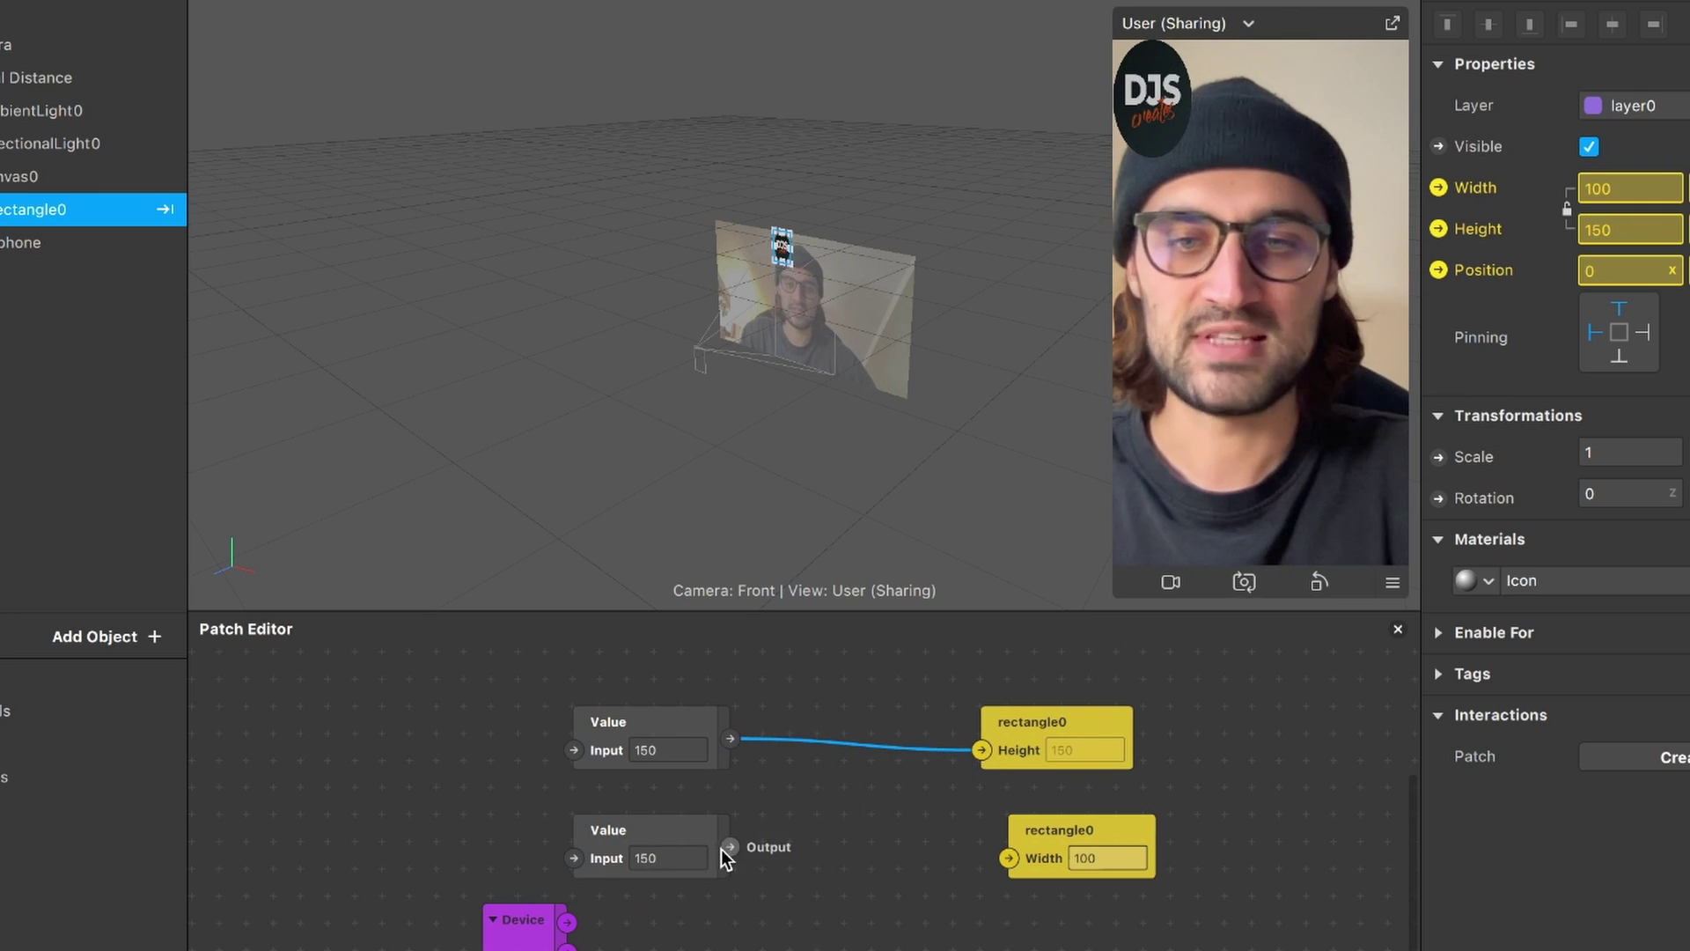
pyautogui.moveTo(910, 859); pyautogui.dragTo(1012, 859)
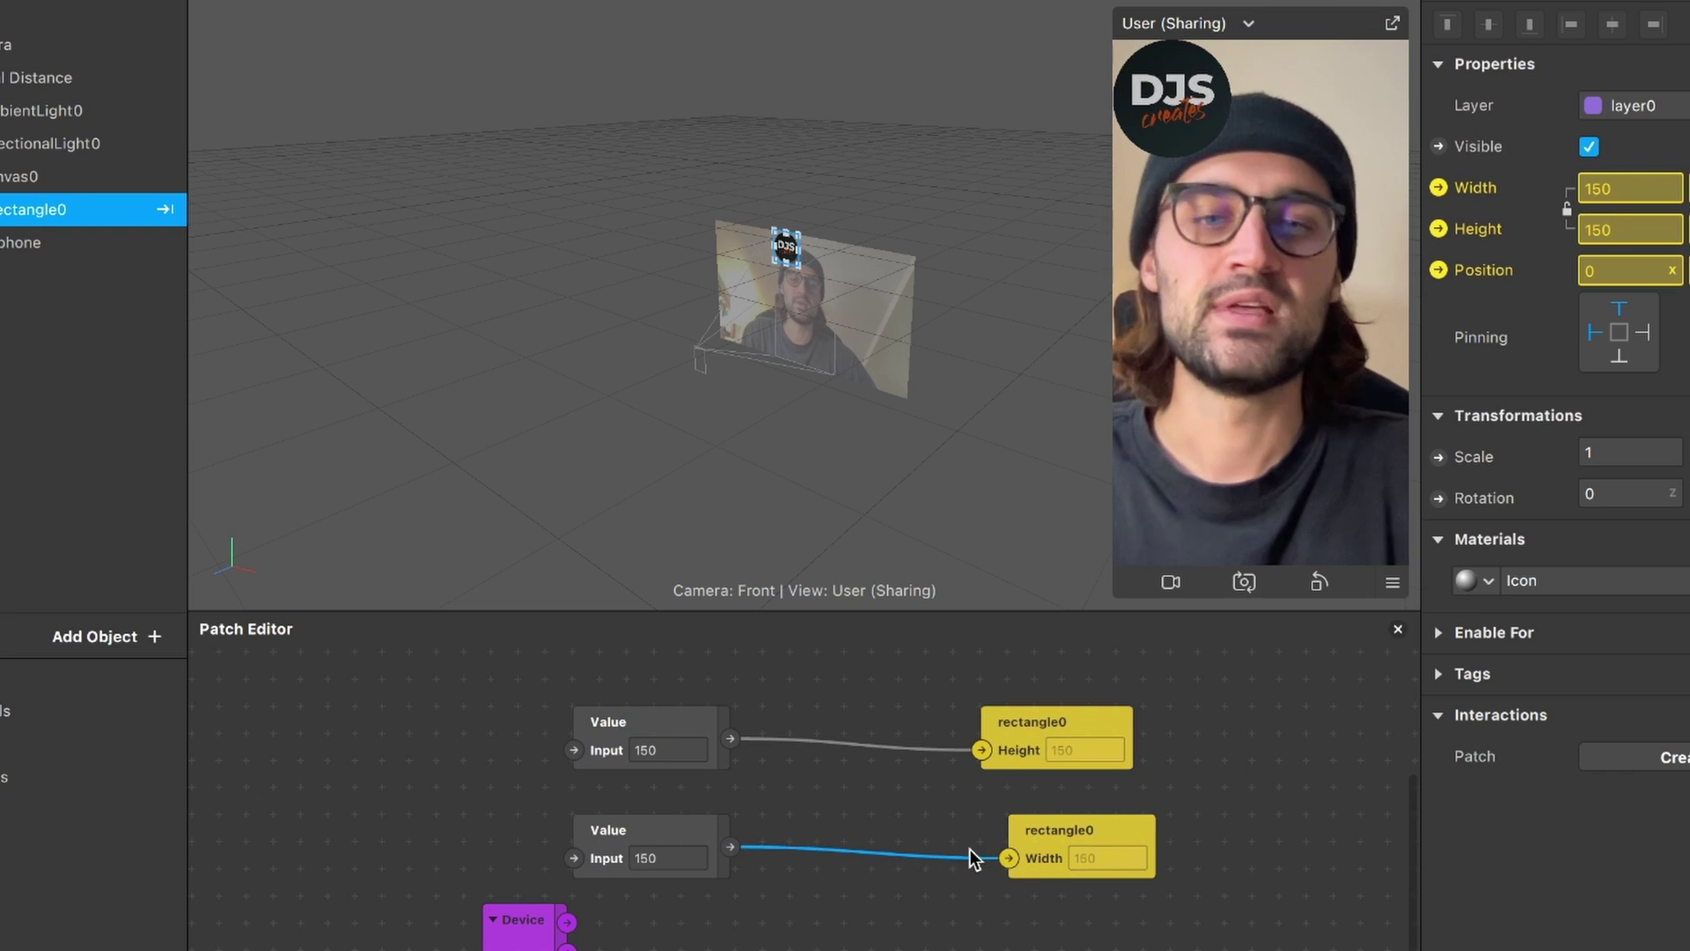
# Step: Rename the Value patch that feeds rectangle0's height as Height
pyautogui.scroll(5, 890, 818)
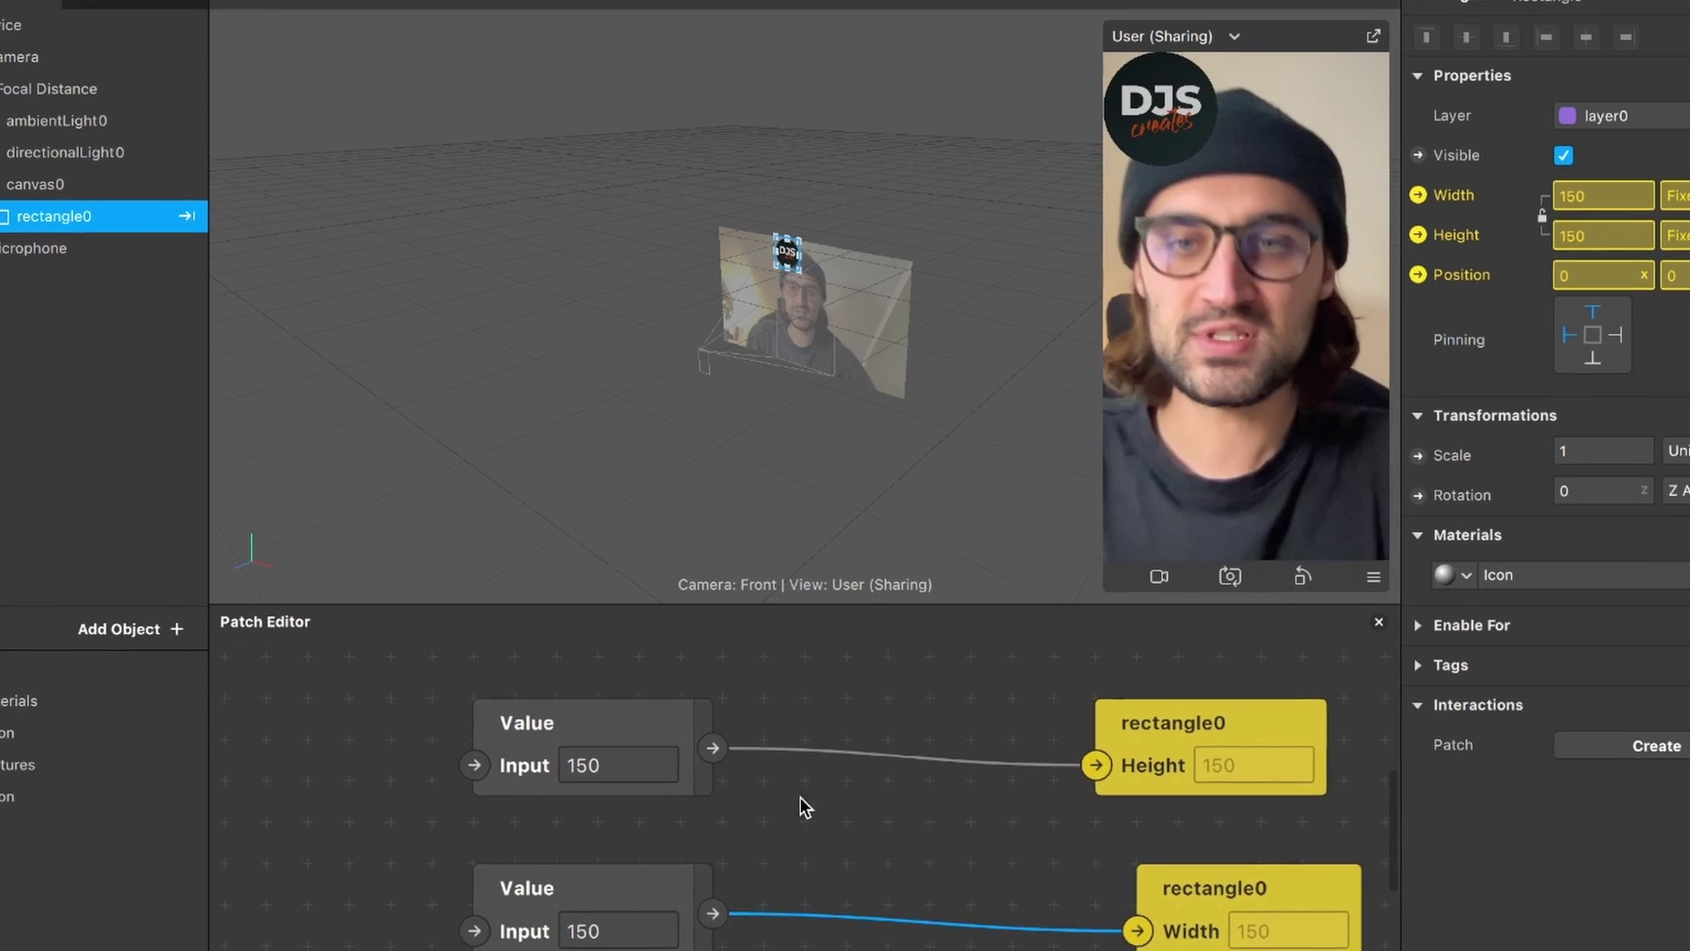
pyautogui.click(549, 707)
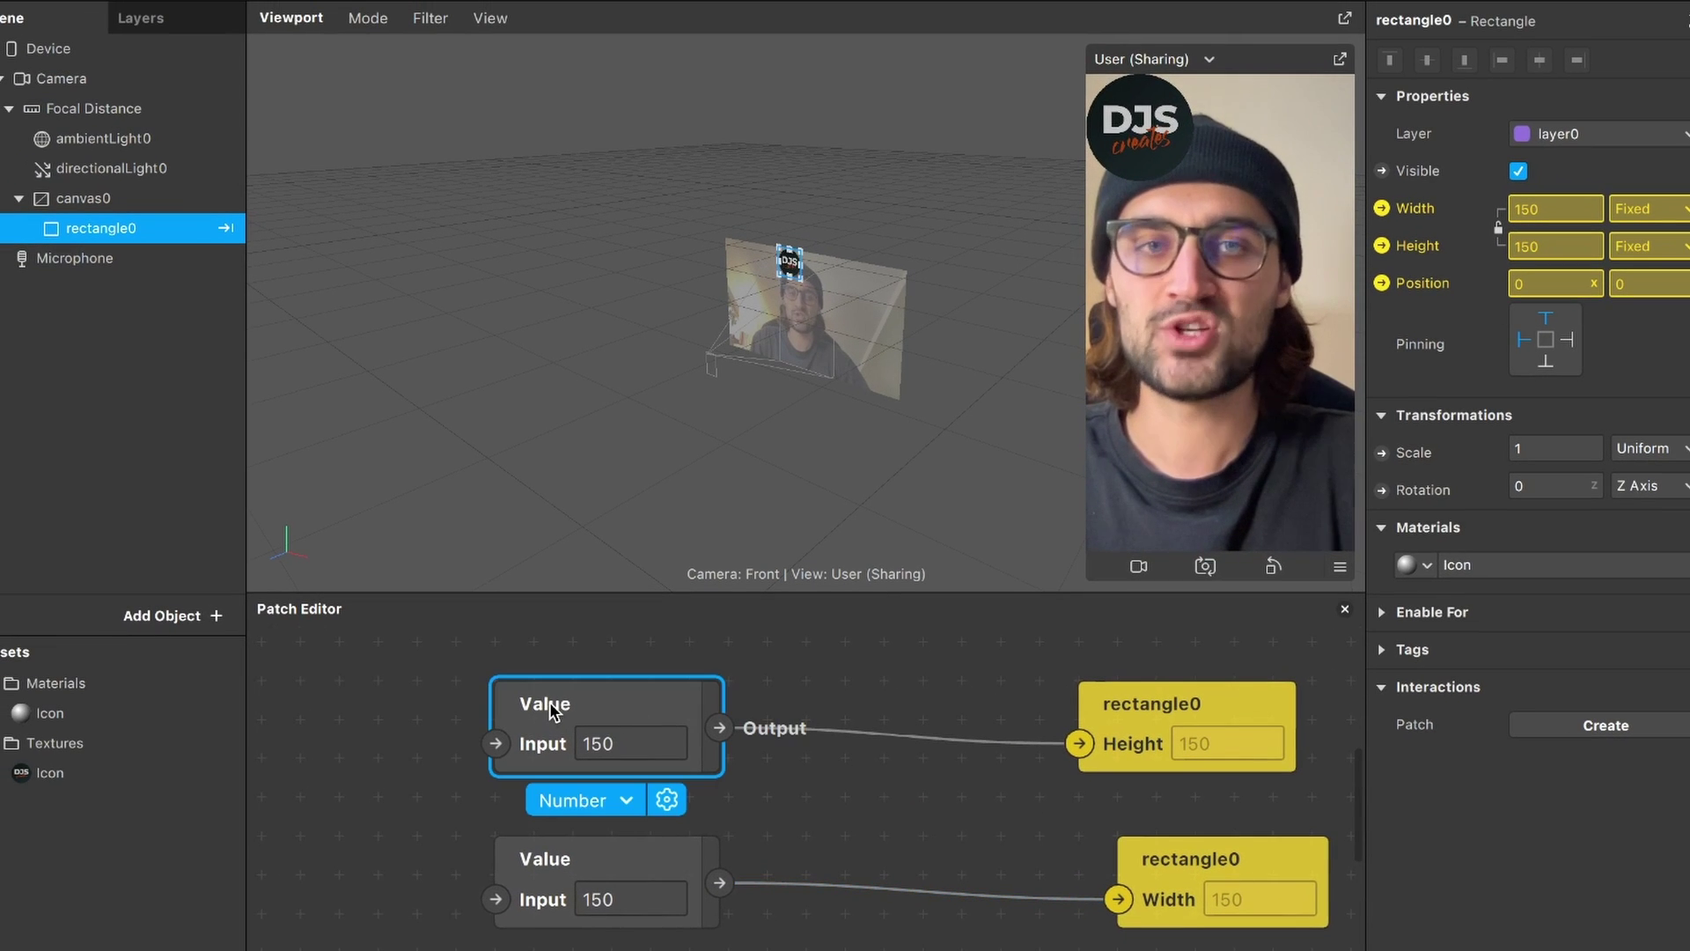
pyautogui.doubleClick(550, 707)
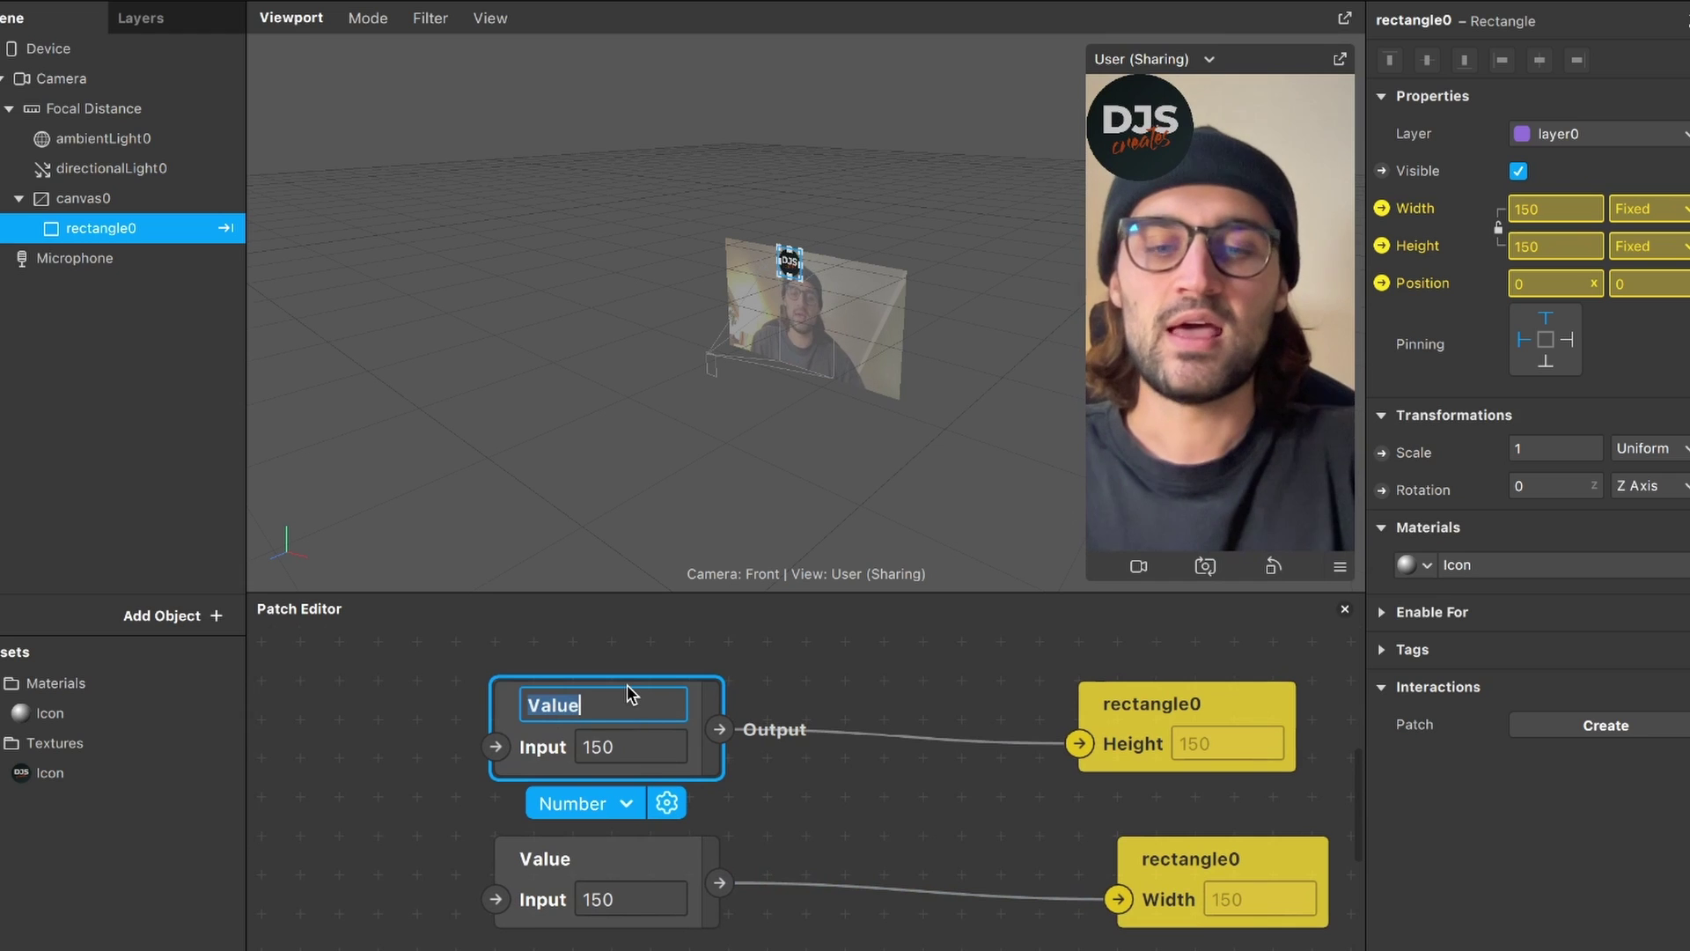
pyautogui.write('Height')
pyautogui.press('Return')
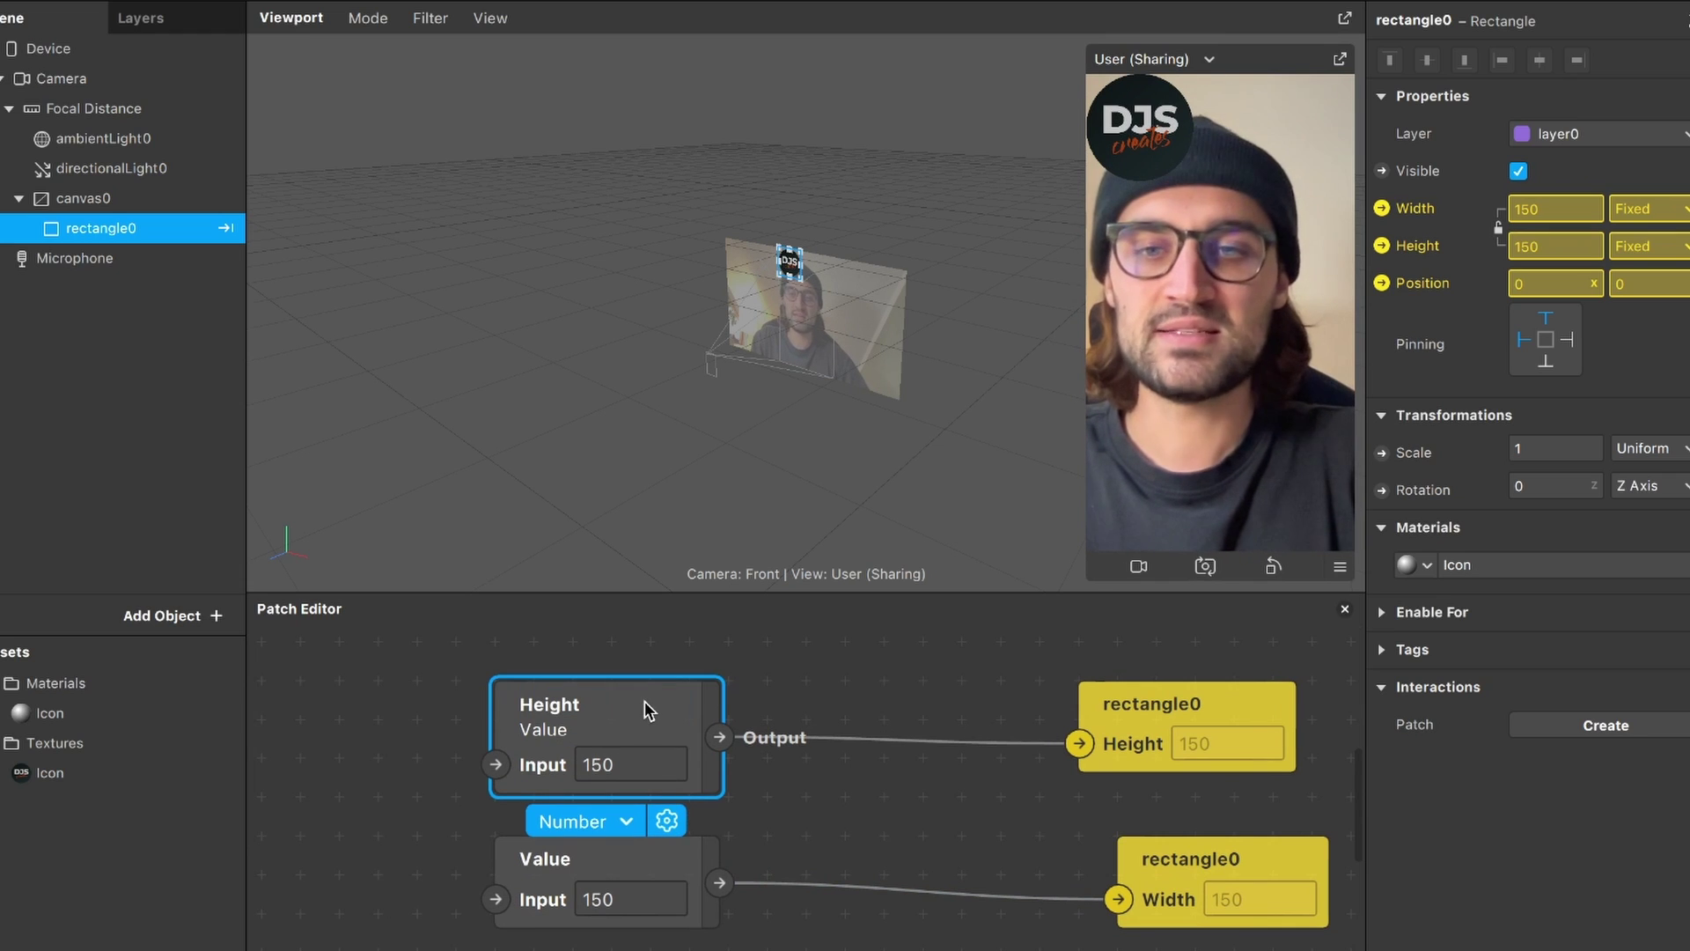
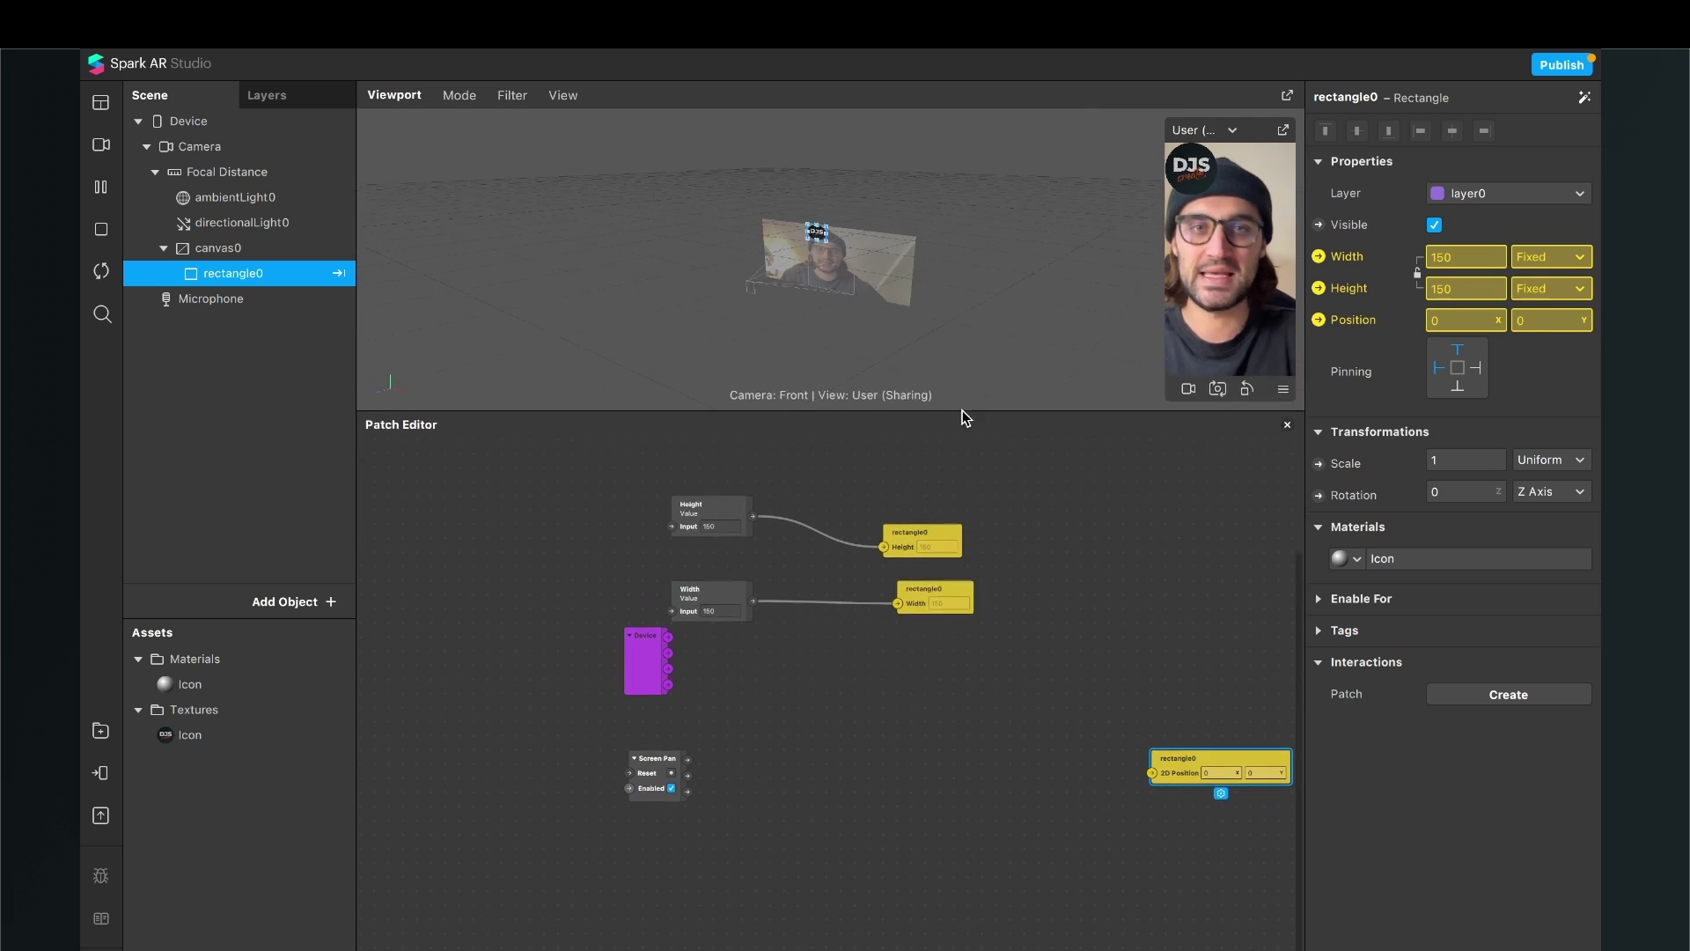
# Step: Add a Divide patch and place it beside the Device patch, below rectangle0's Width patch
pyautogui.scroll(3, 868, 525)
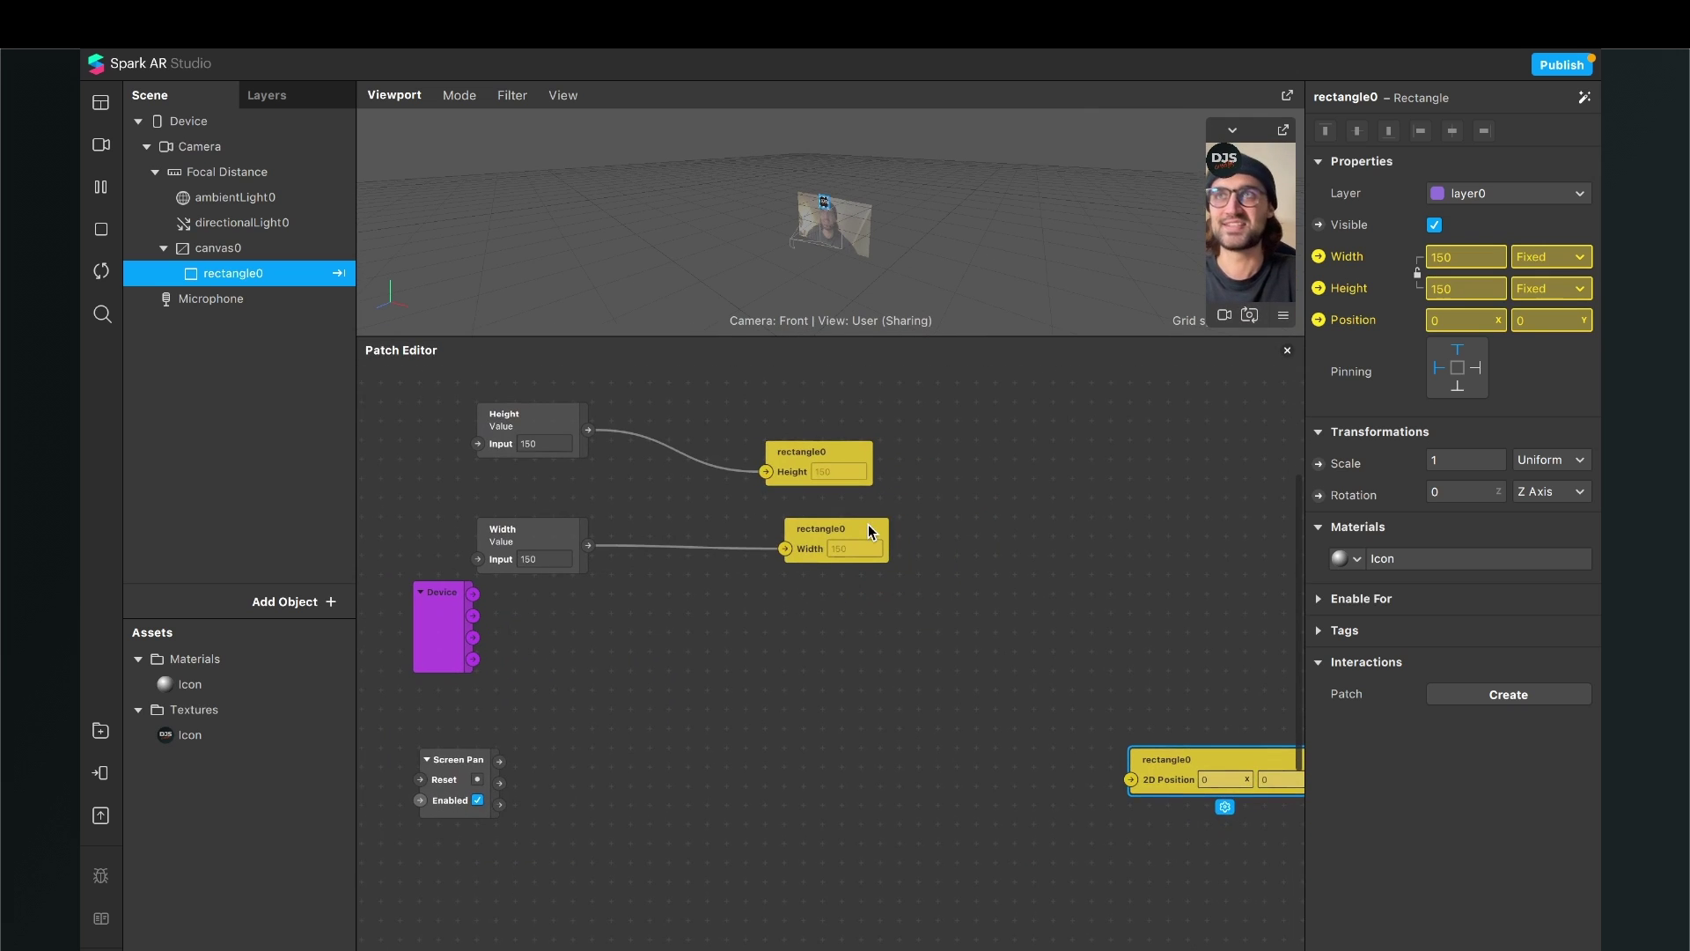
pyautogui.scroll(-3, 868, 524)
pyautogui.click(1451, 905)
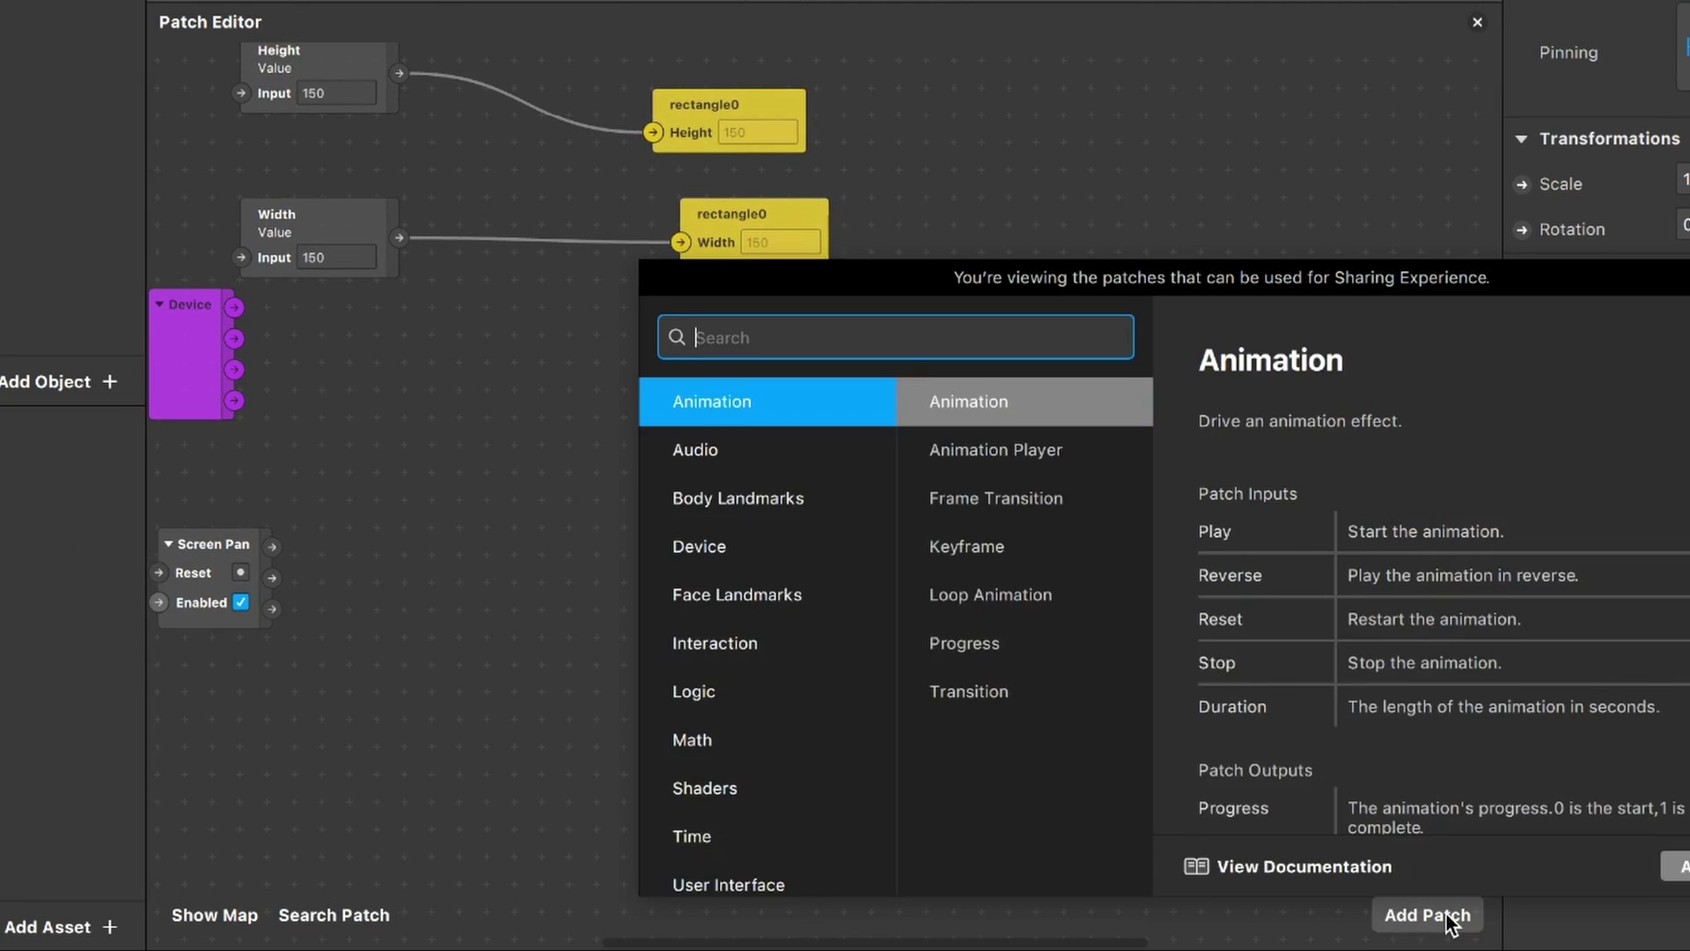
pyautogui.write('di')
pyautogui.press('Return')
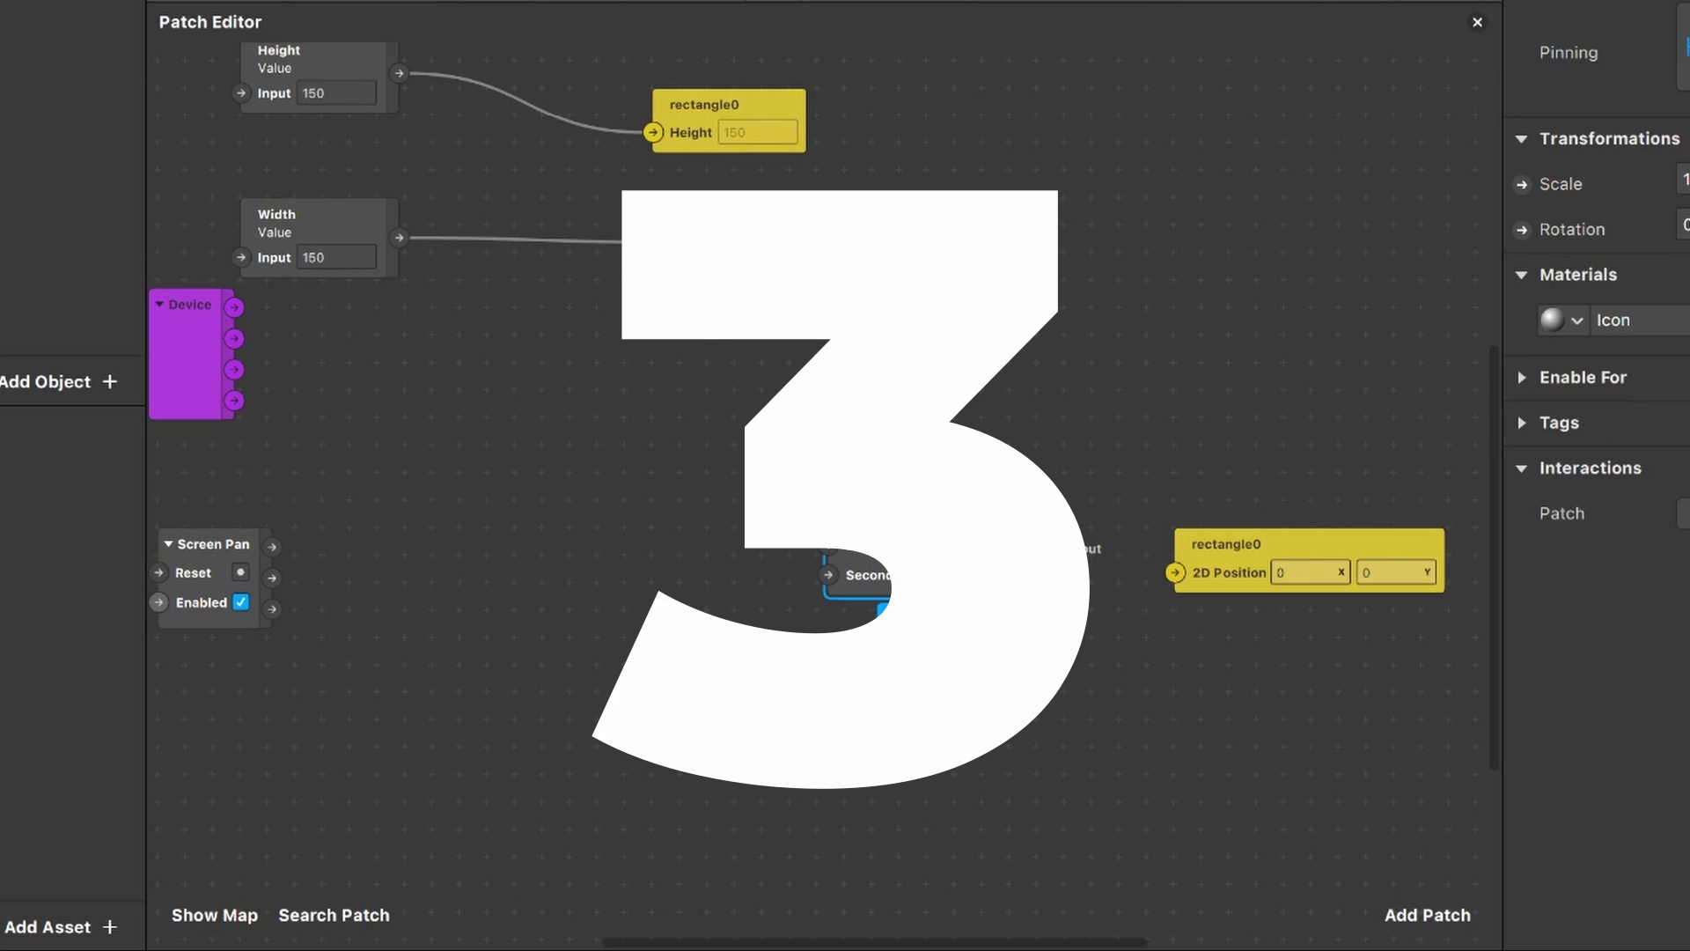
pyautogui.moveTo(919, 522); pyautogui.dragTo(615, 320)
pyautogui.hscroll(-5, 598, 320)
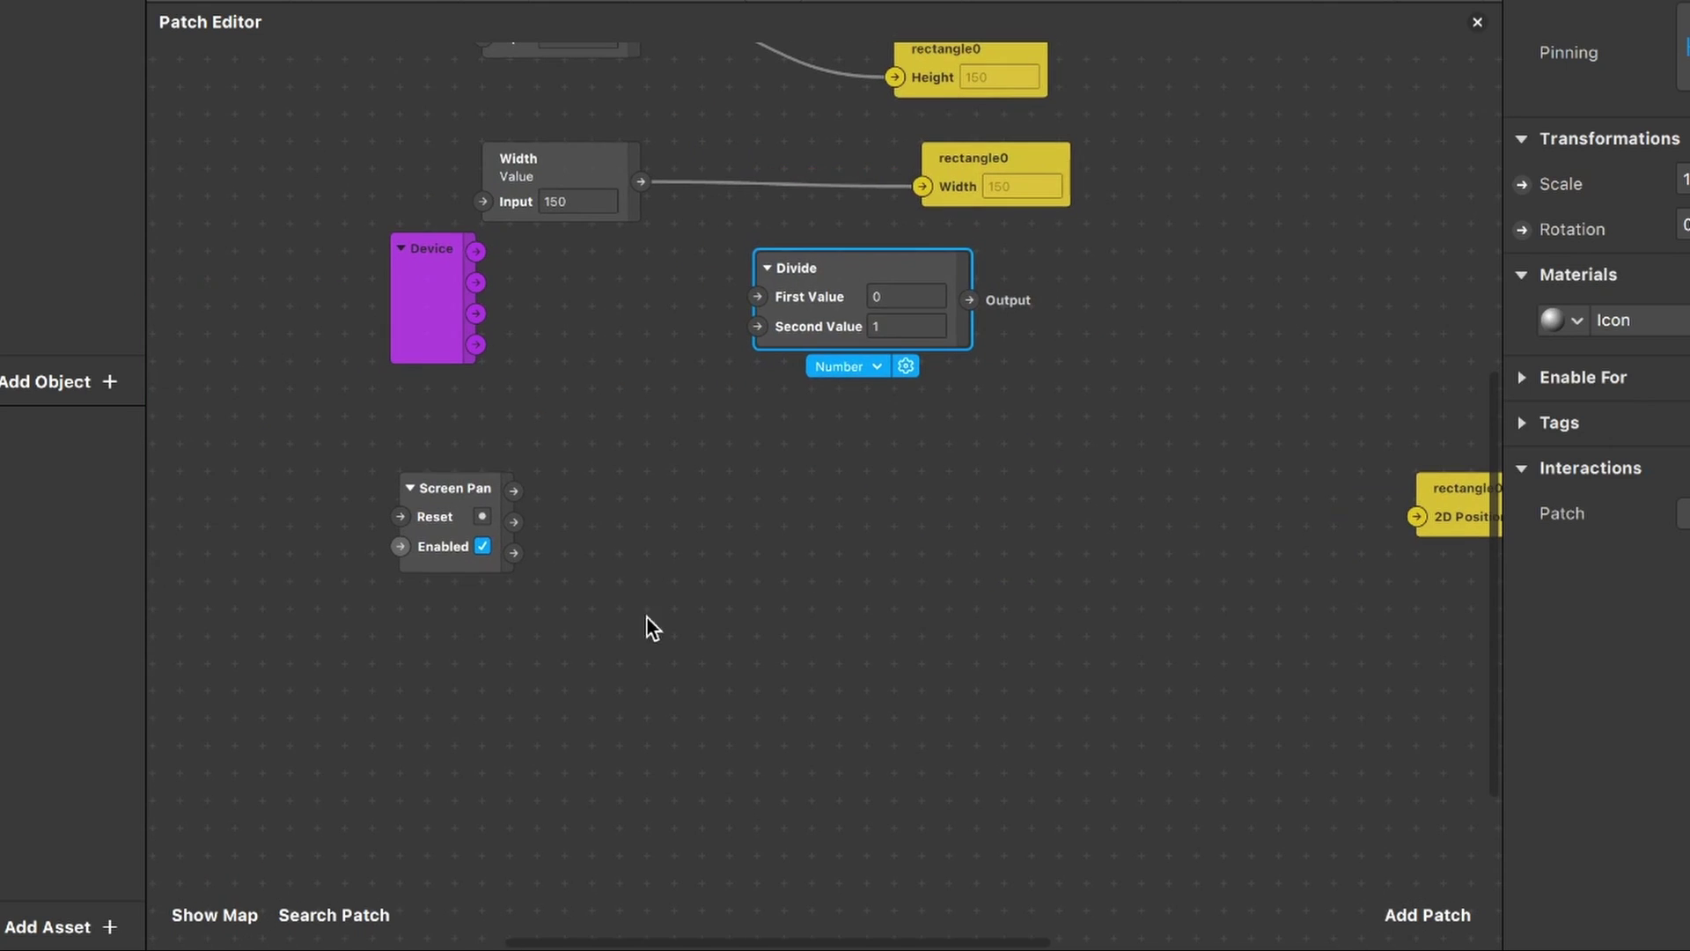
# Step: Duplicate the Divide patch directly below the first, and shift the Device and Screen Pan patches slightly away from the Divide patches
pyautogui.hotkey('ctrl', 'v')
pyautogui.moveTo(964, 352); pyautogui.dragTo(816, 387)
pyautogui.click(499, 621)
pyautogui.moveTo(499, 619); pyautogui.dragTo(384, 377)
pyautogui.moveTo(421, 298)
pyautogui.mouseDown()
pyautogui.moveTo(410, 380)
pyautogui.moveTo(401, 316)
pyautogui.mouseUp()
pyautogui.moveTo(427, 541); pyautogui.dragTo(399, 568)
# Step: Add a third Divide patch below the other two, and move the Device and Screen Pan patches together outward and down to make room
pyautogui.click(846, 394)
pyautogui.hotkey('ctrl', 'v')
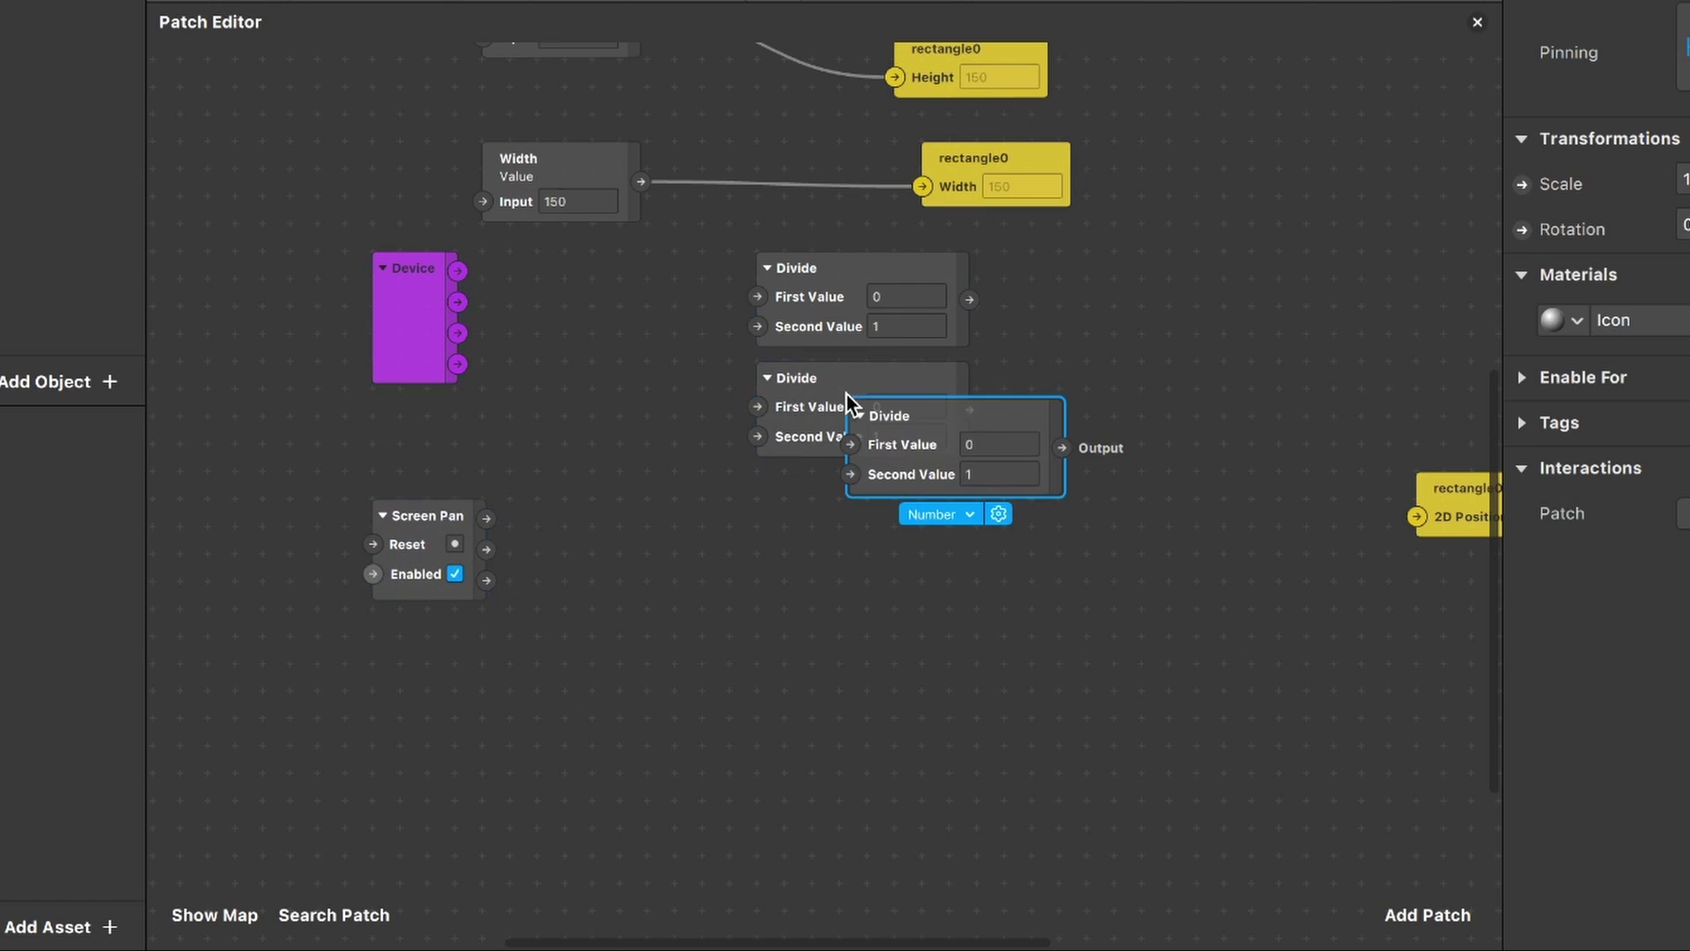
pyautogui.moveTo(887, 444); pyautogui.dragTo(574, 545)
pyautogui.moveTo(457, 758); pyautogui.dragTo(285, 404)
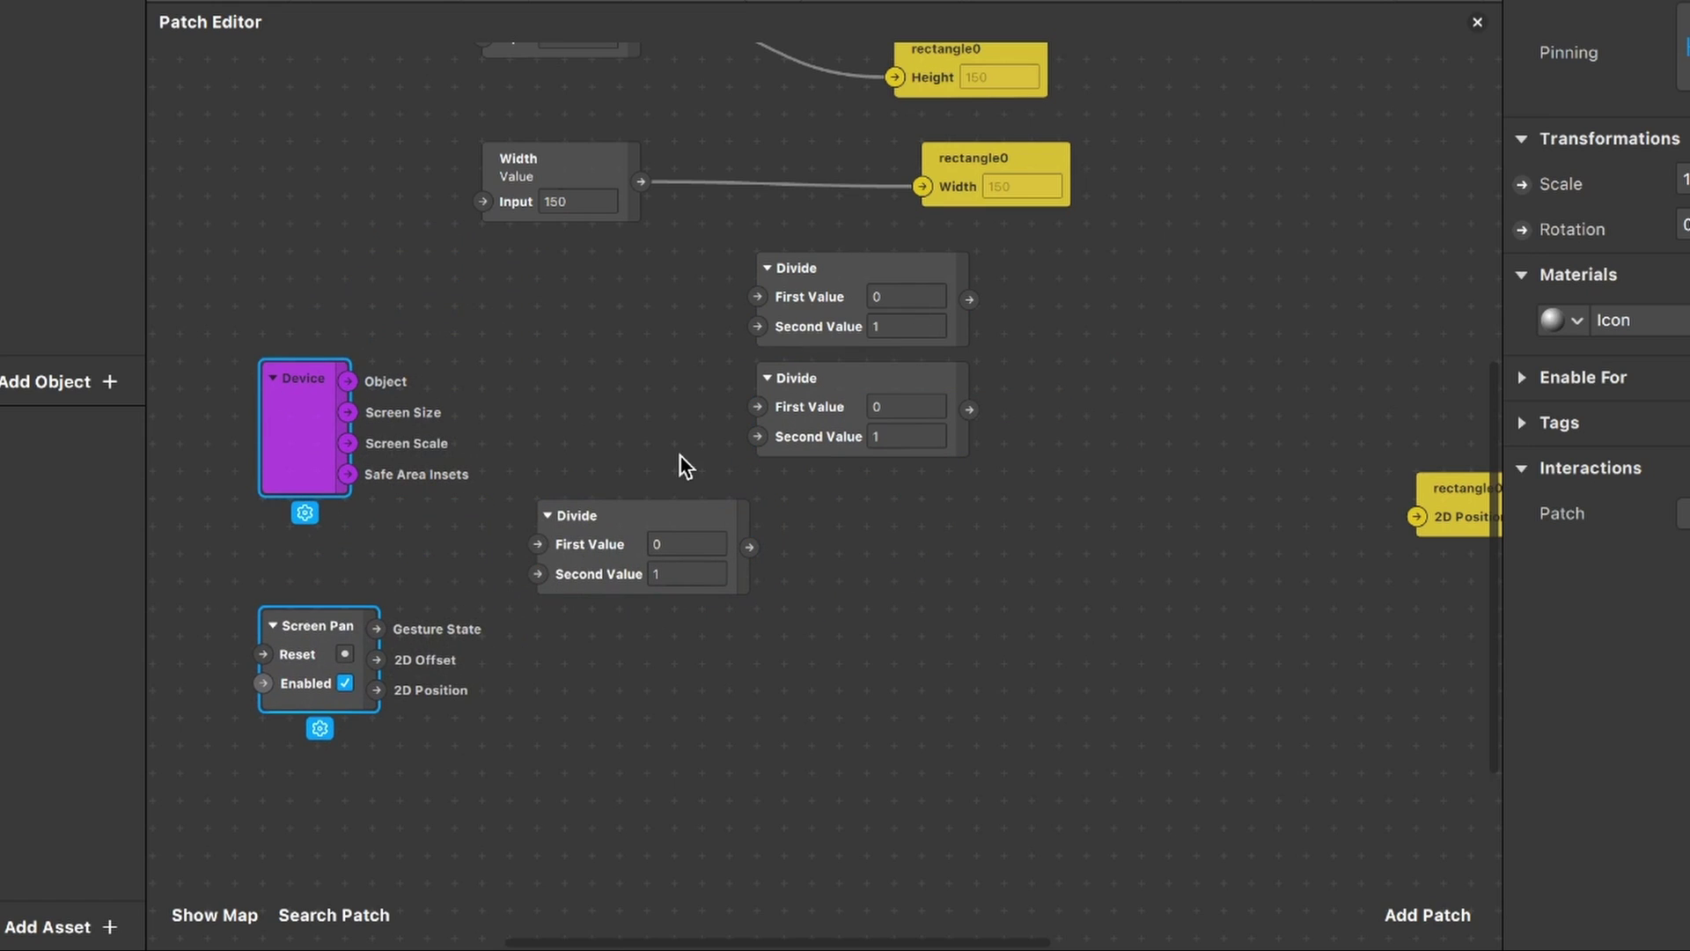
# Step: Add an Unpack patch below the Divide patches and set its type to Vector 2
pyautogui.scroll(-3, 772, 495)
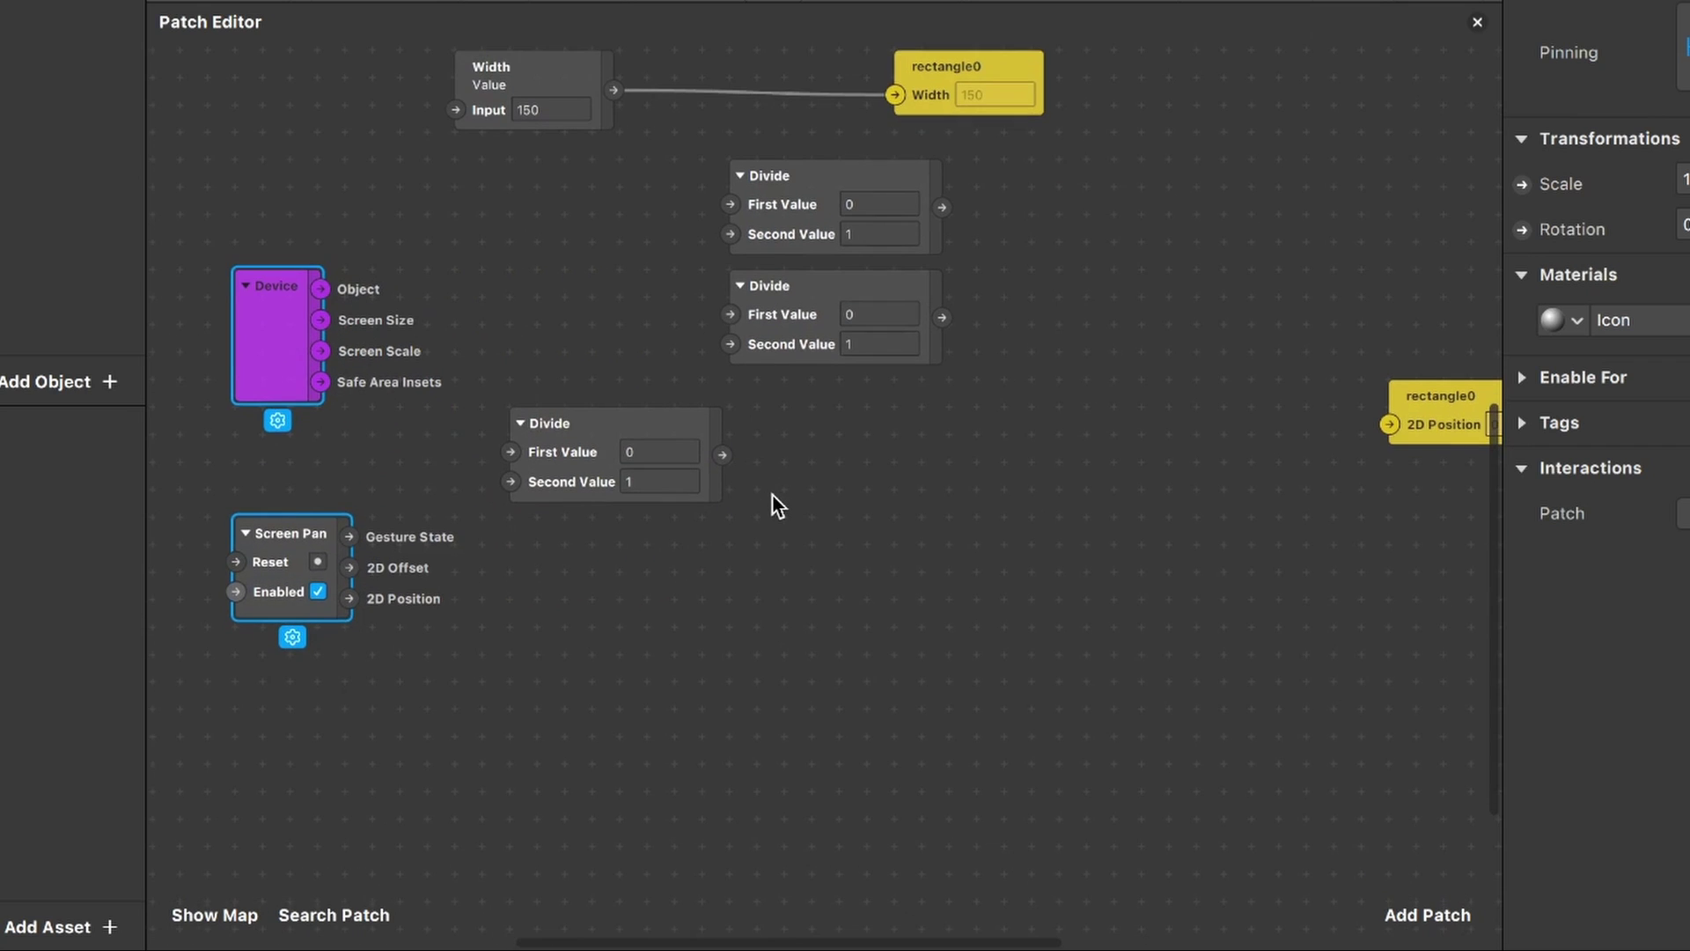
pyautogui.scroll(-3, 773, 506)
pyautogui.hscroll(3, 773, 506)
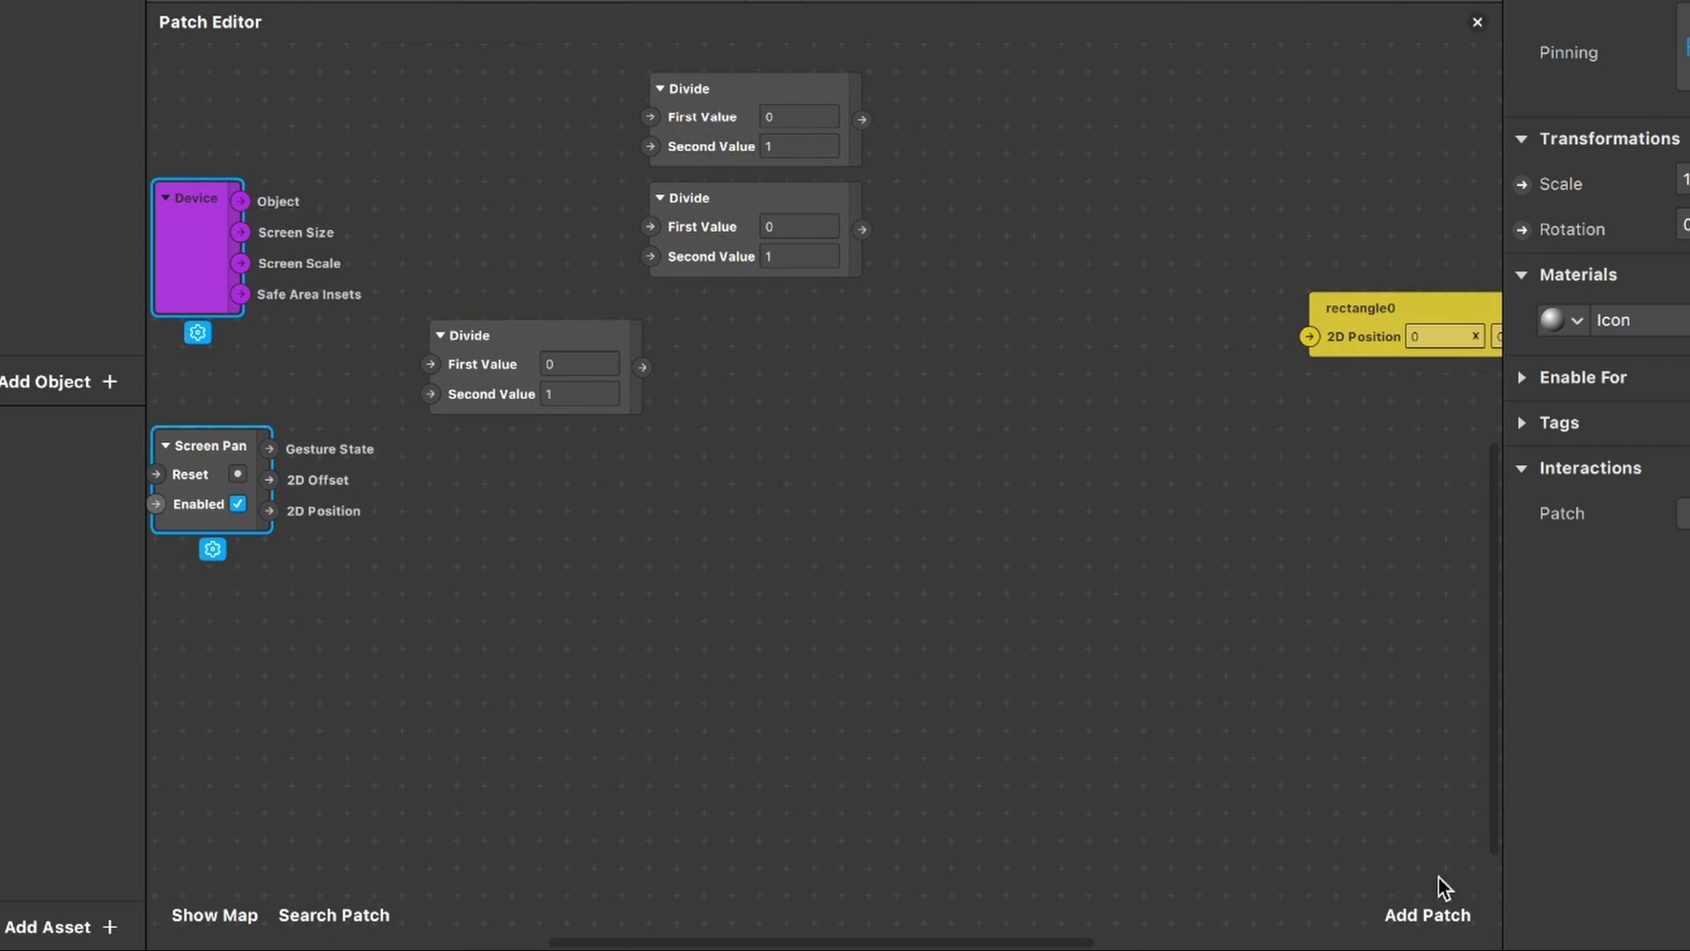
pyautogui.click(1435, 917)
pyautogui.write('un')
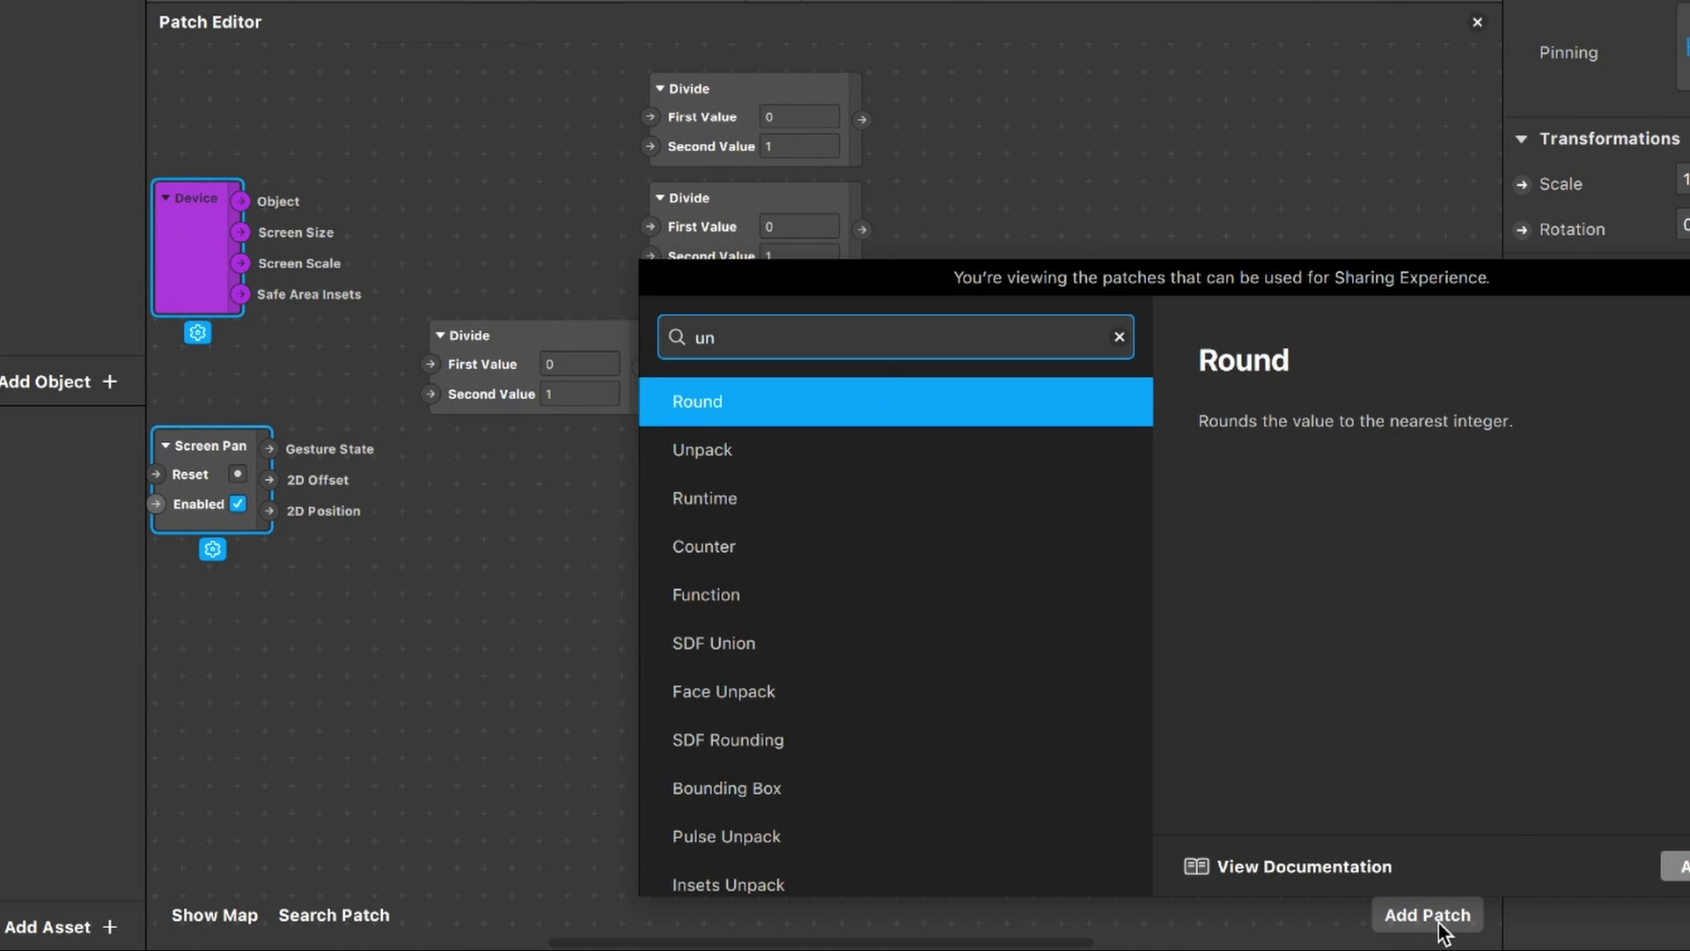
pyautogui.press('Down')
pyautogui.press('Return')
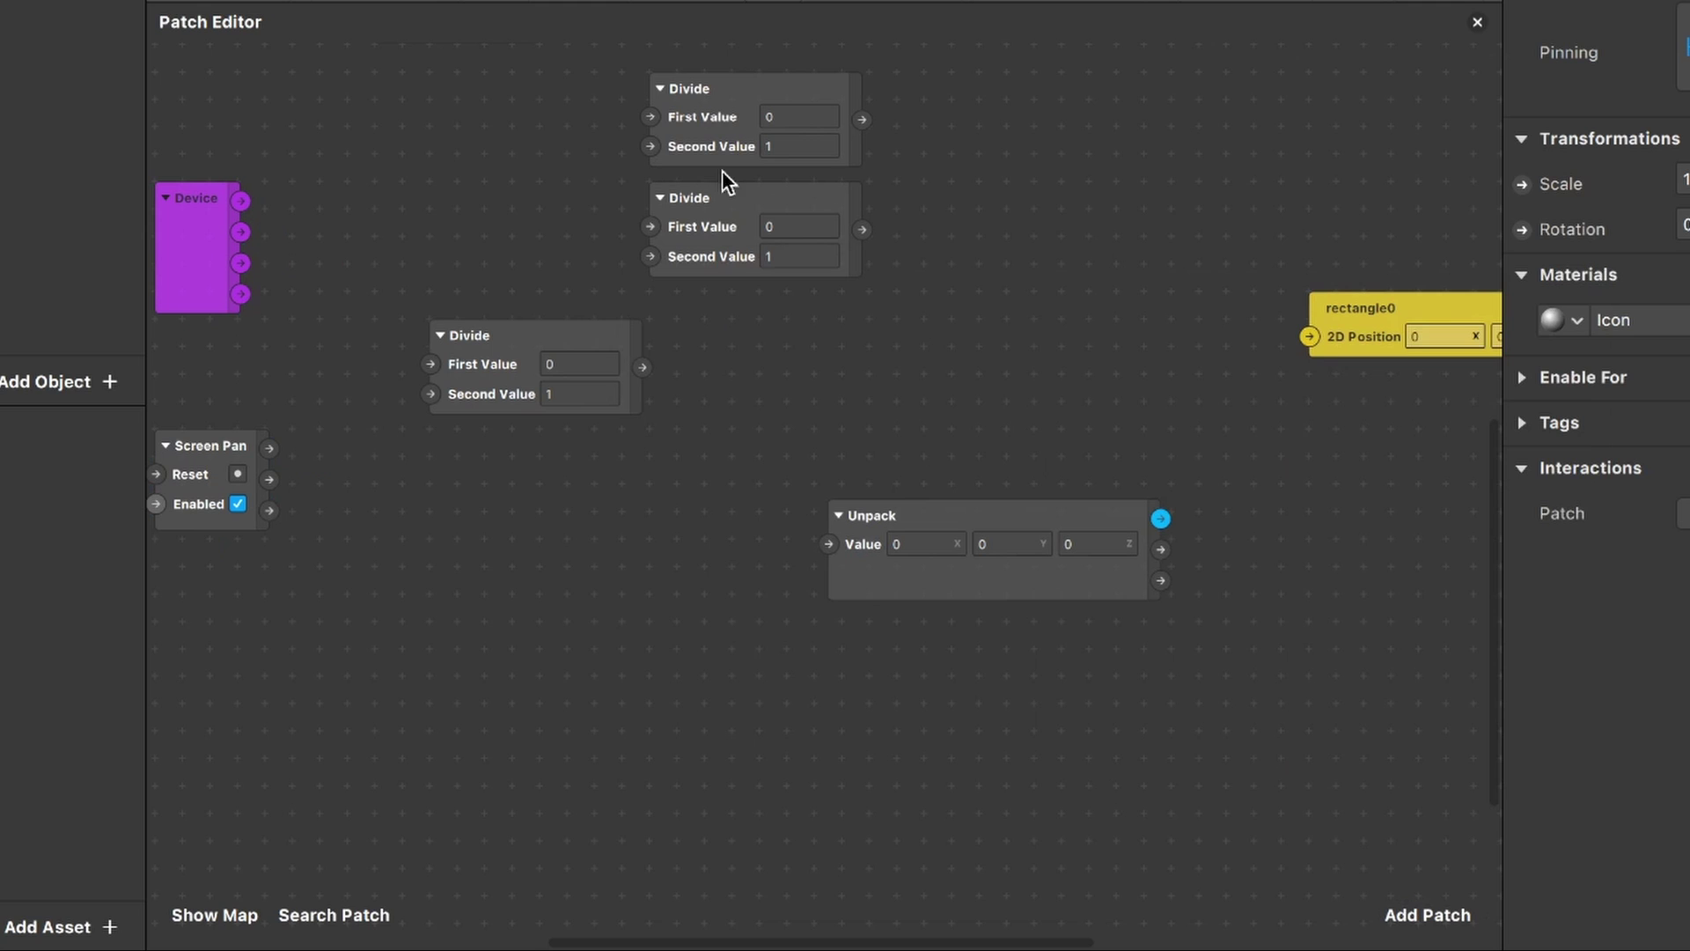
pyautogui.moveTo(935, 585); pyautogui.dragTo(791, 587)
pyautogui.keyDown('ctrl'); pyautogui.scroll(2, 792, 588); pyautogui.keyUp('ctrl')
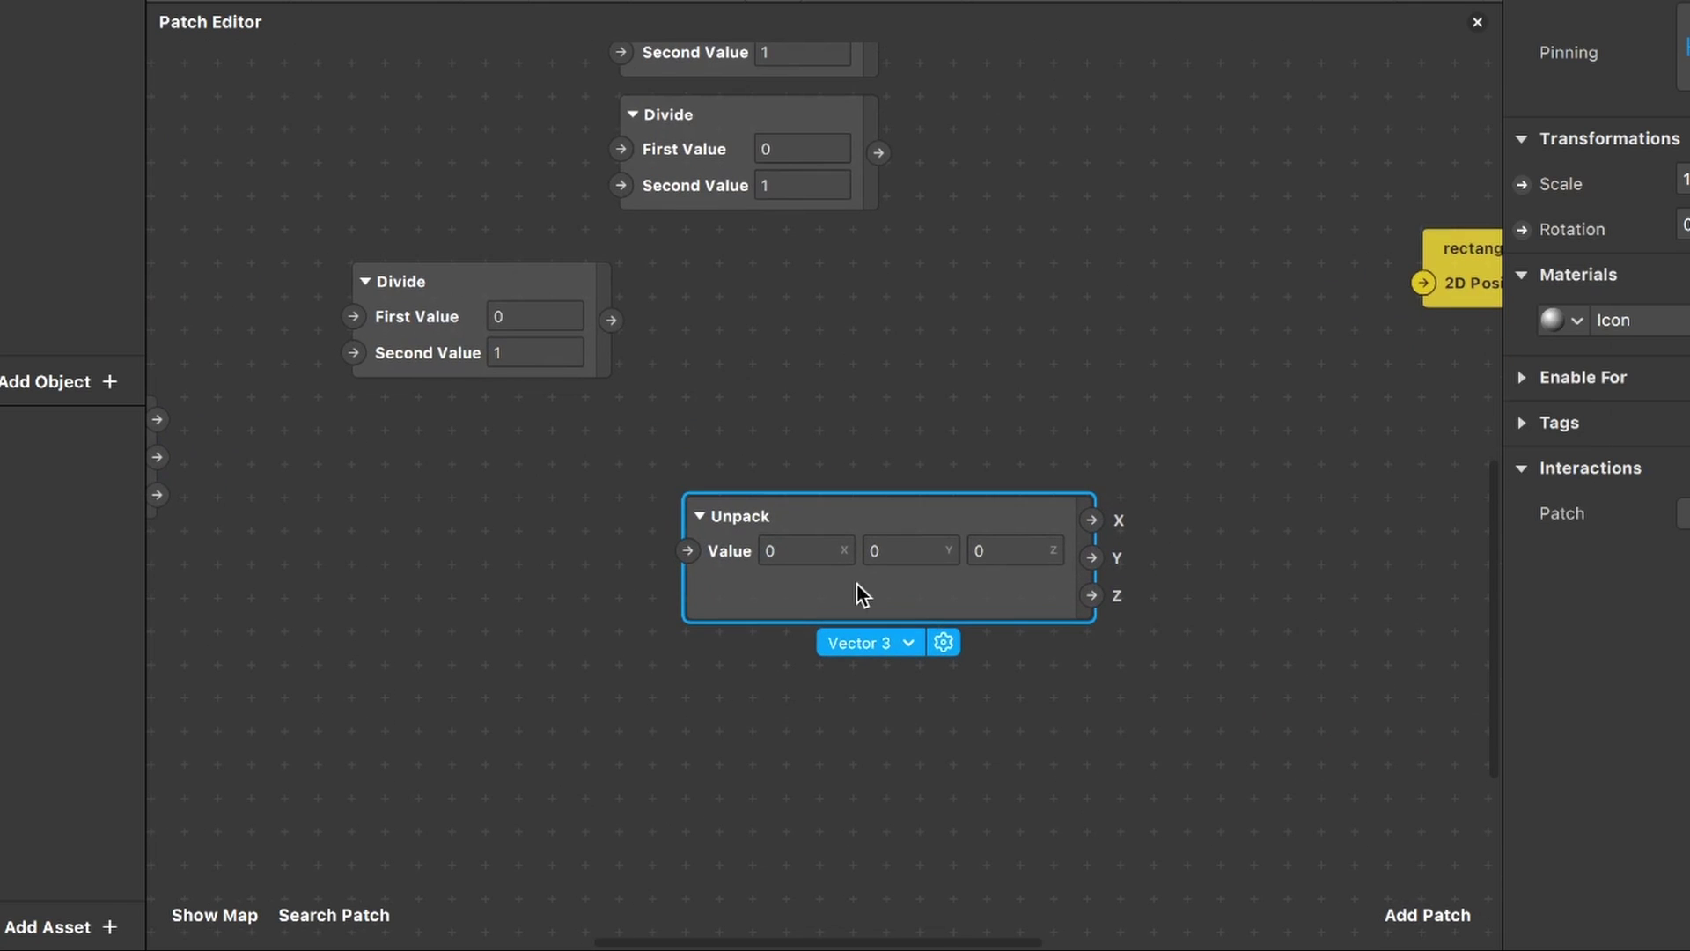
pyautogui.click(896, 640)
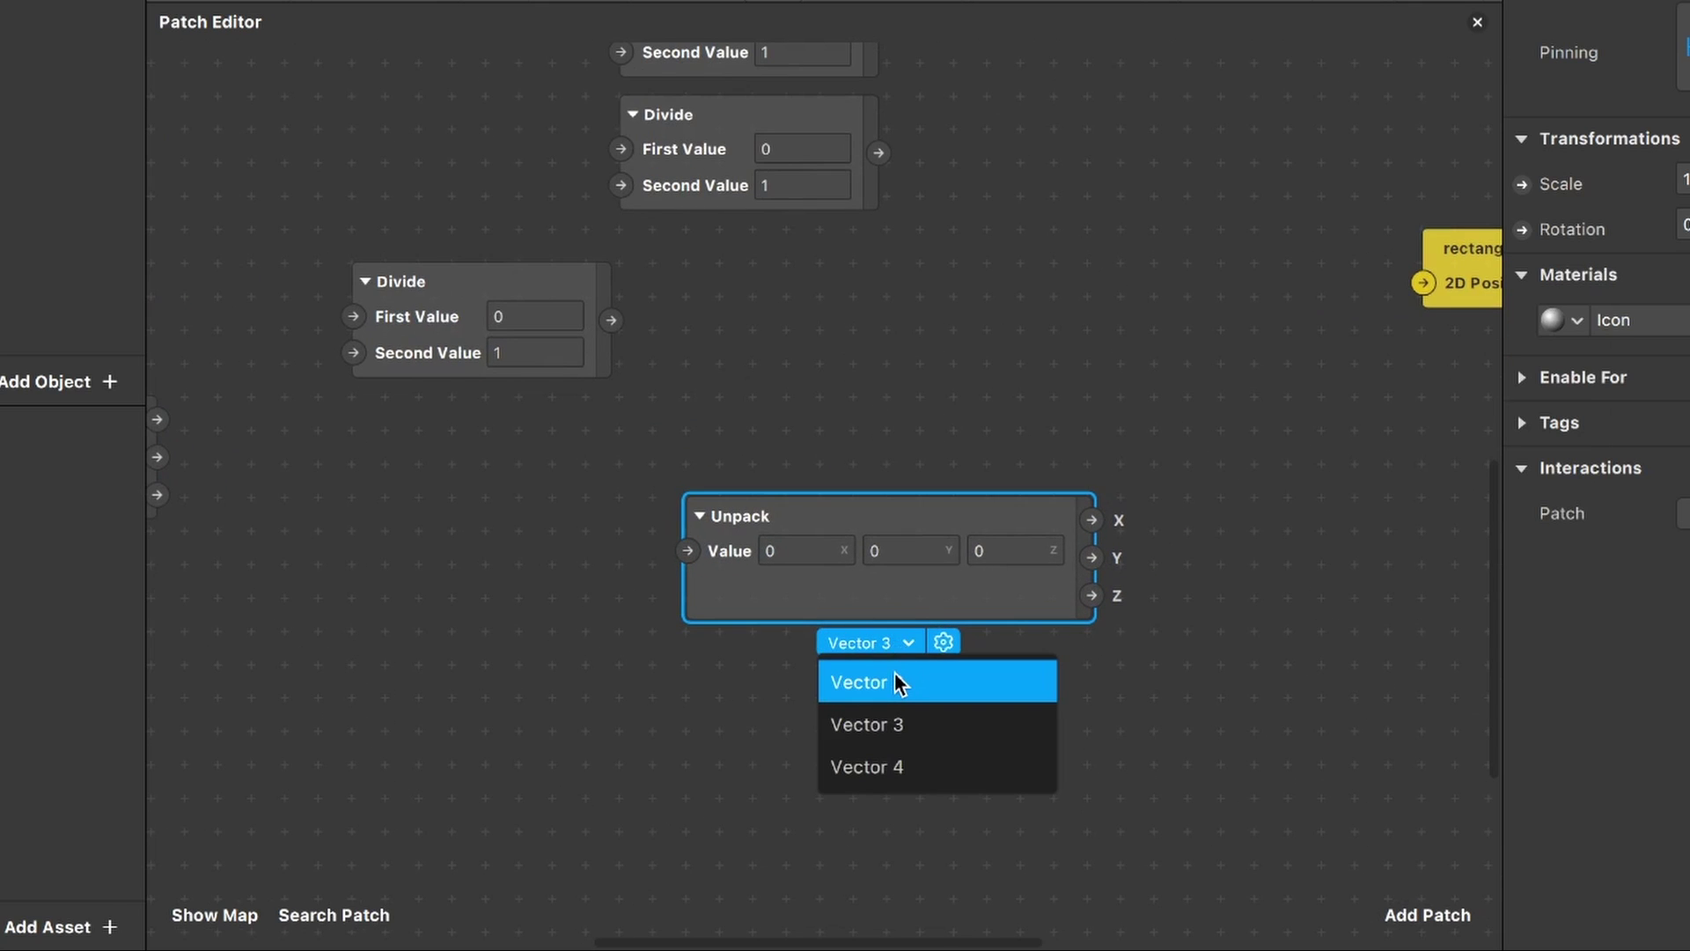
pyautogui.click(894, 674)
# Step: Add two Subtract patches, stacked one above the other between the Divide patches and rectangle0's 2D Position patch
pyautogui.hscroll(5, 895, 678)
pyautogui.scroll(-2, 896, 677)
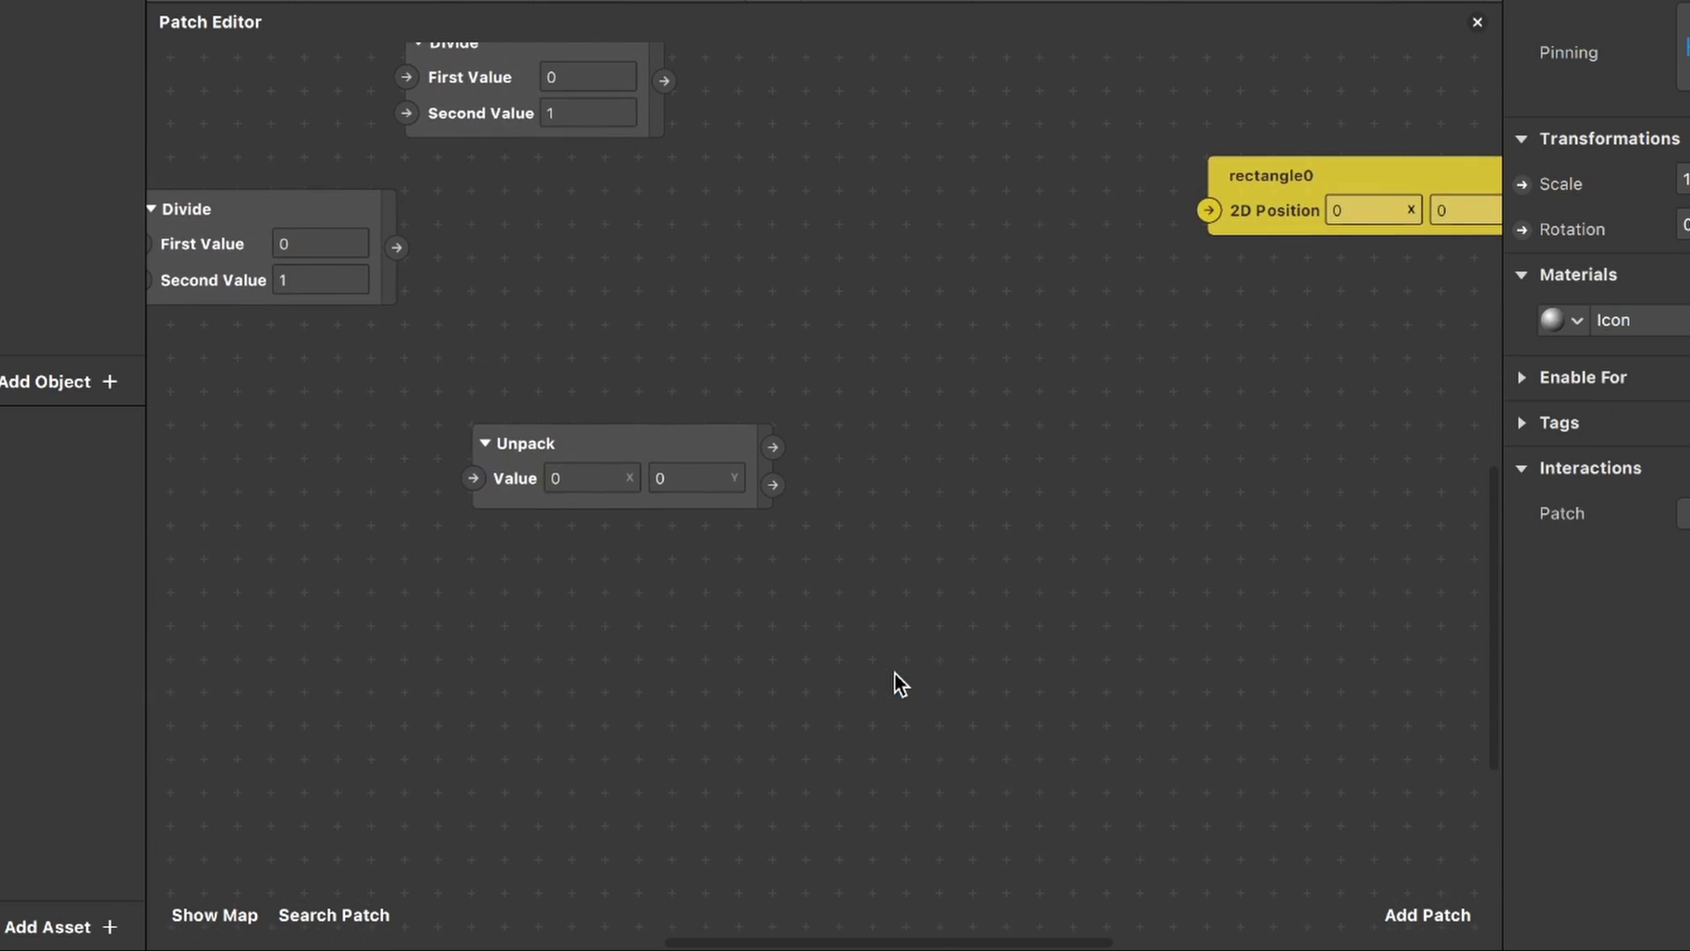
pyautogui.click(1434, 897)
pyautogui.write('su')
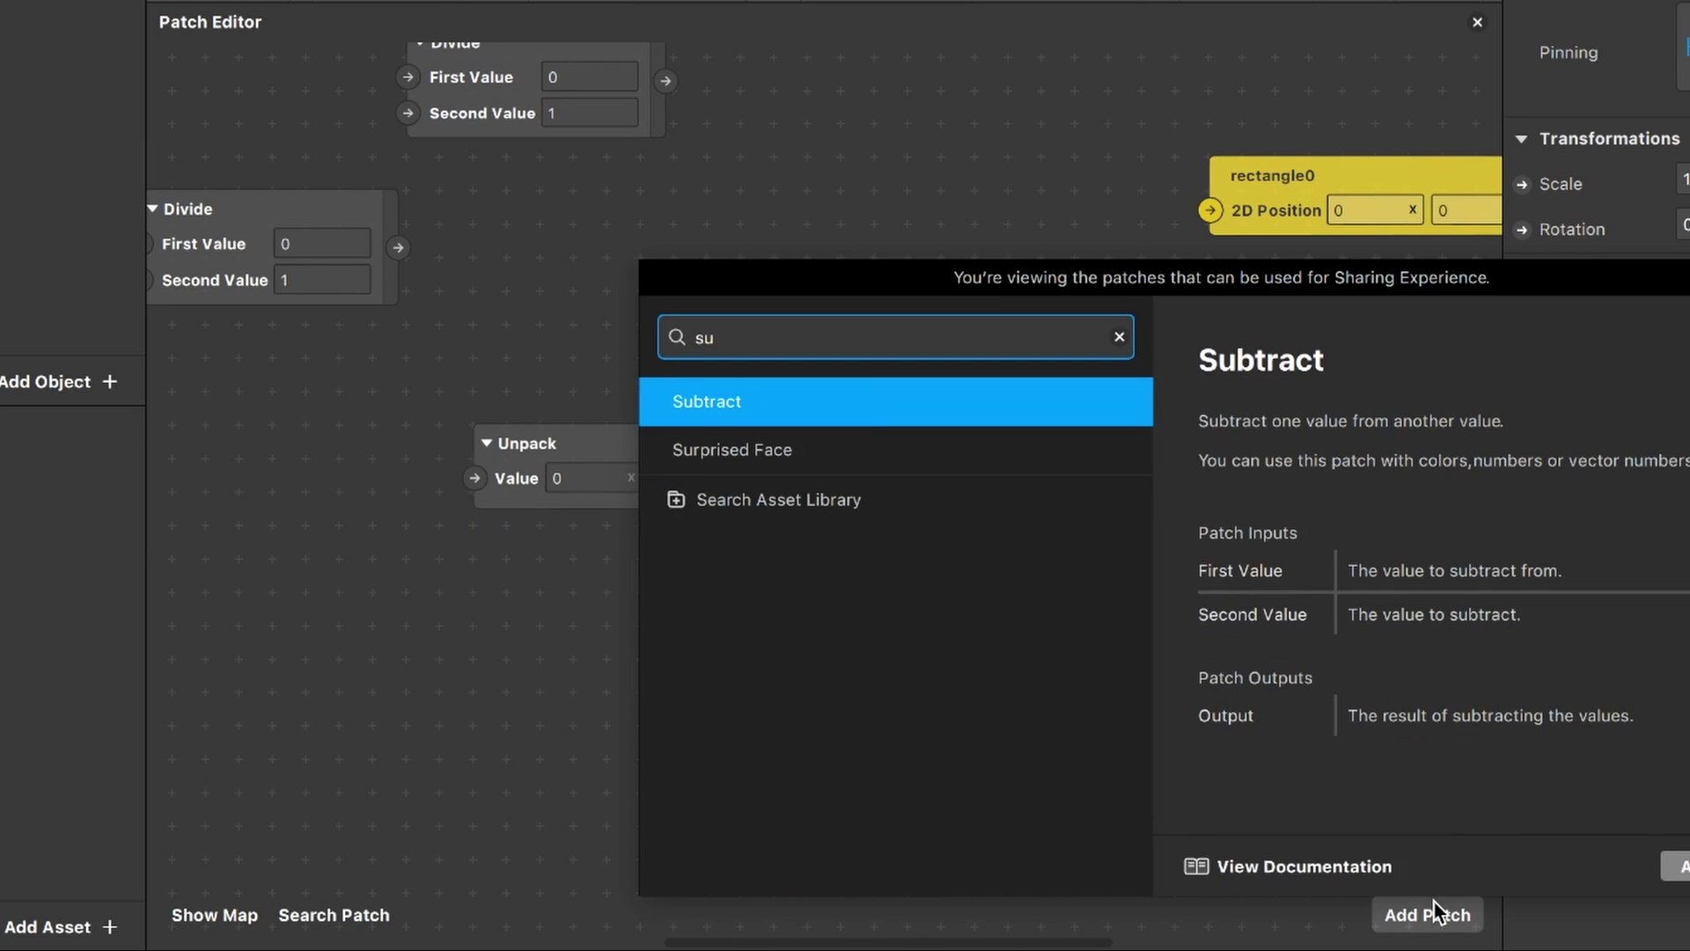
pyautogui.press('Return')
pyautogui.scroll(3, 785, 505)
pyautogui.hscroll(1, 785, 504)
pyautogui.moveTo(850, 600); pyautogui.dragTo(851, 276)
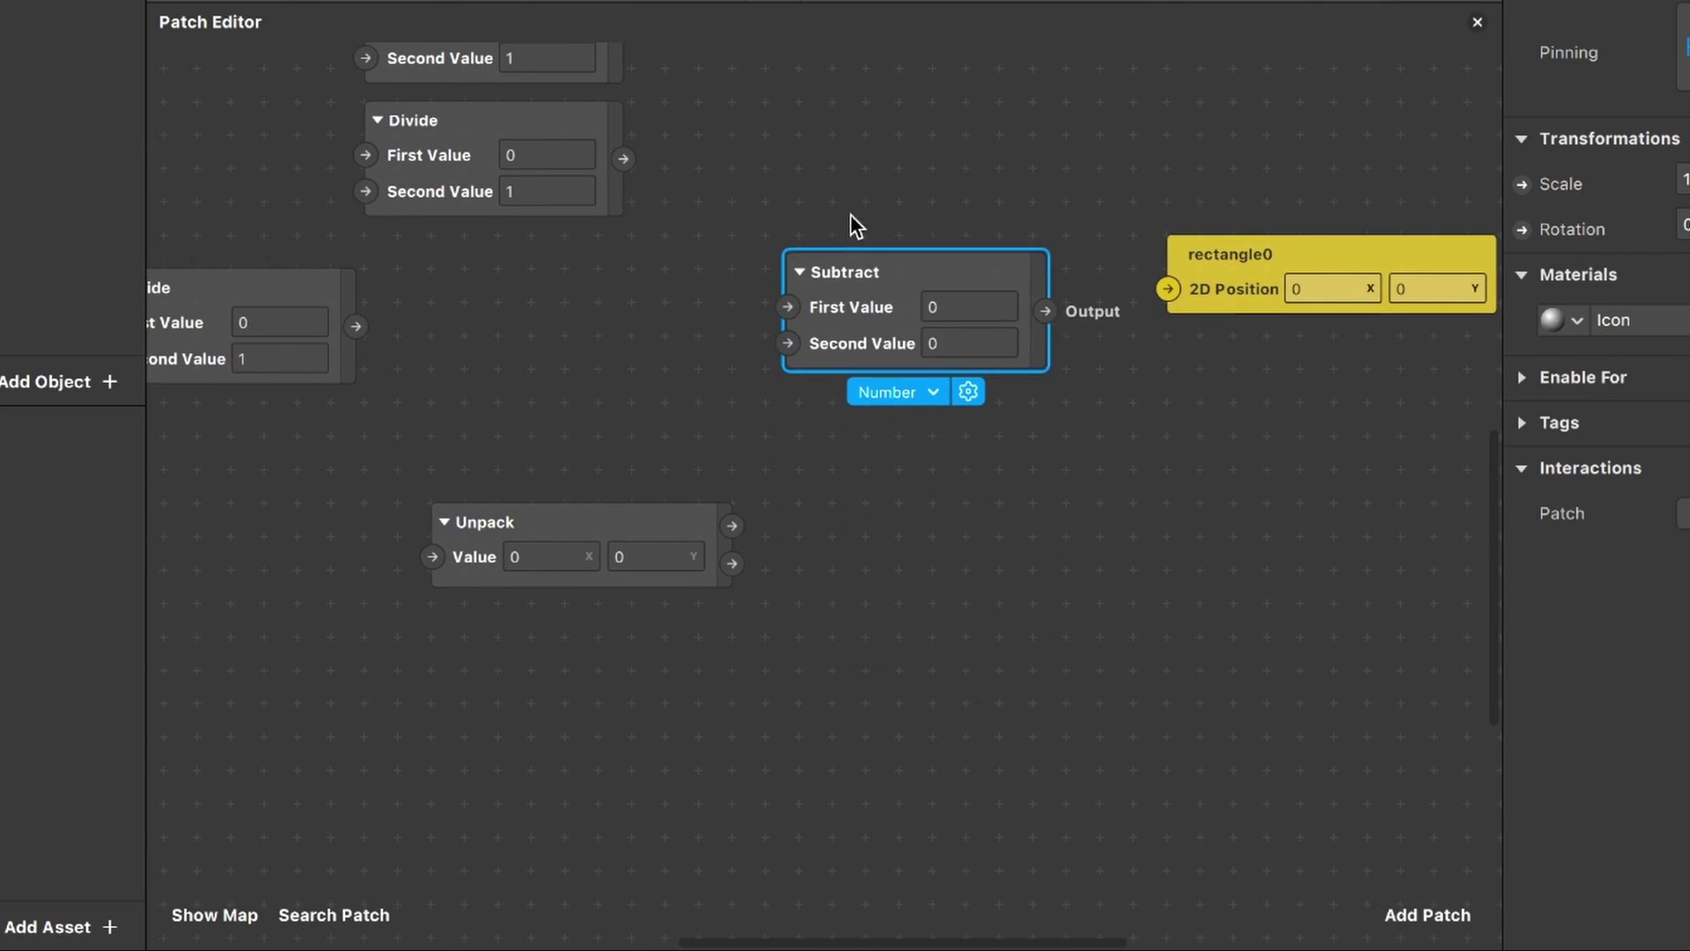
pyautogui.moveTo(850, 214); pyautogui.dragTo(784, 443)
pyautogui.scroll(2, 810, 158)
pyautogui.hotkey('ctrl', 'v')
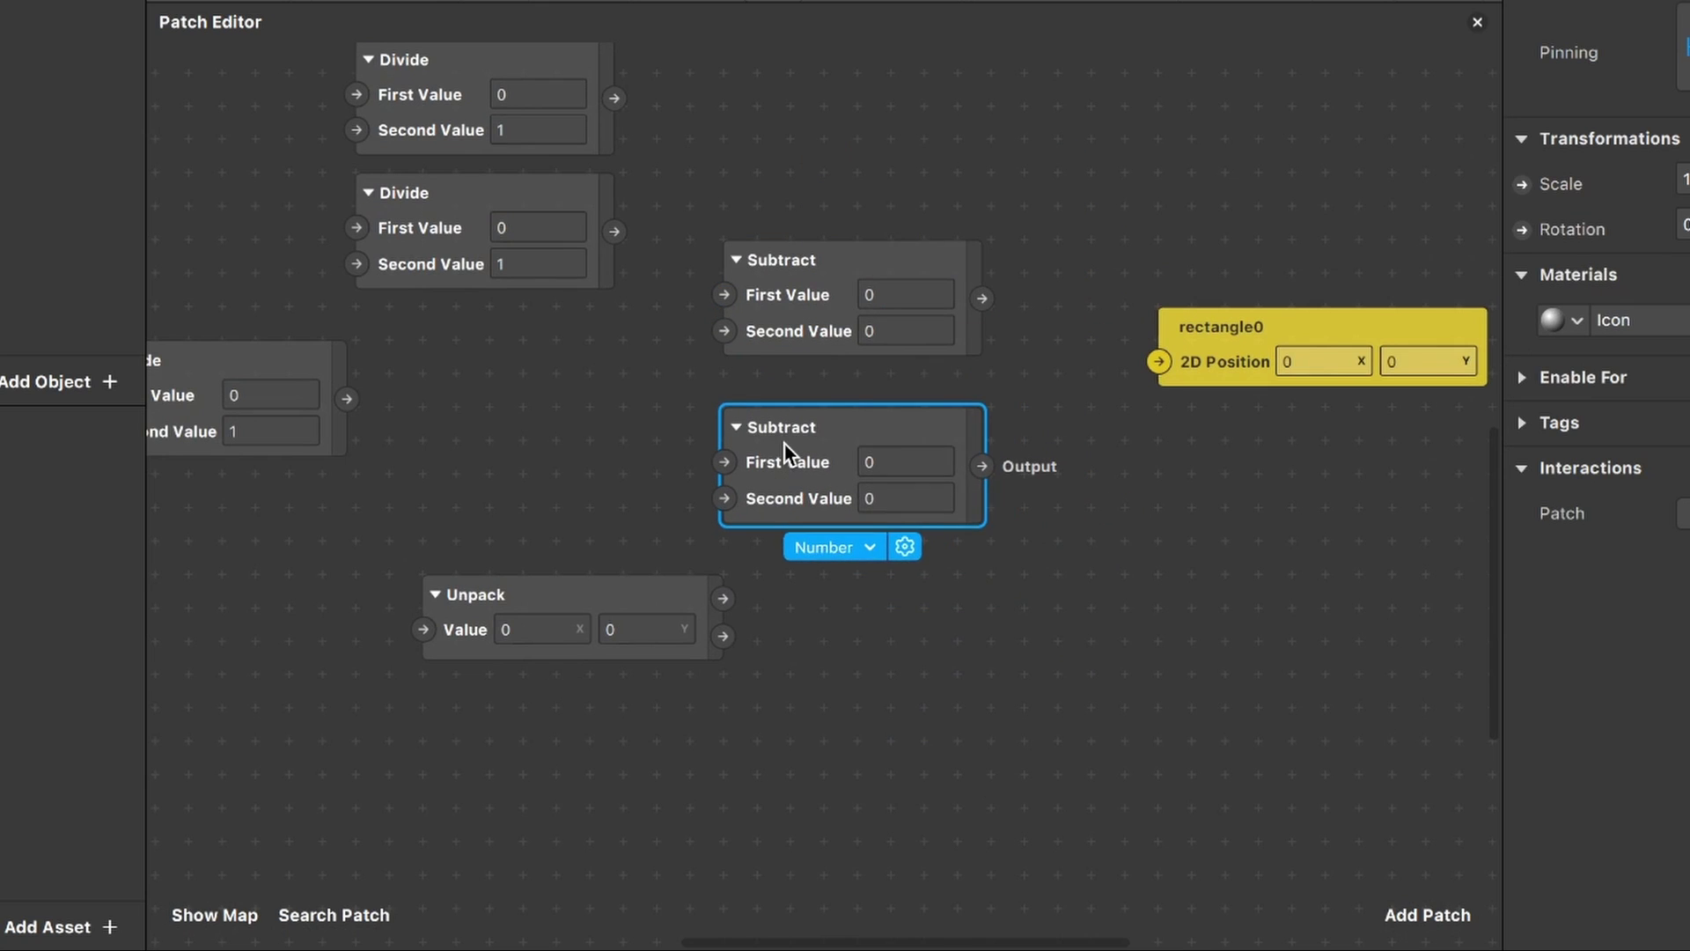
# Step: Move rectangle0's 2D Position patch farther away from the Subtract patches to free space between them
pyautogui.hscroll(2, 785, 443)
pyautogui.scroll(-1, 784, 443)
pyautogui.moveTo(1091, 267); pyautogui.dragTo(1290, 230)
pyautogui.hscroll(2, 1375, 510)
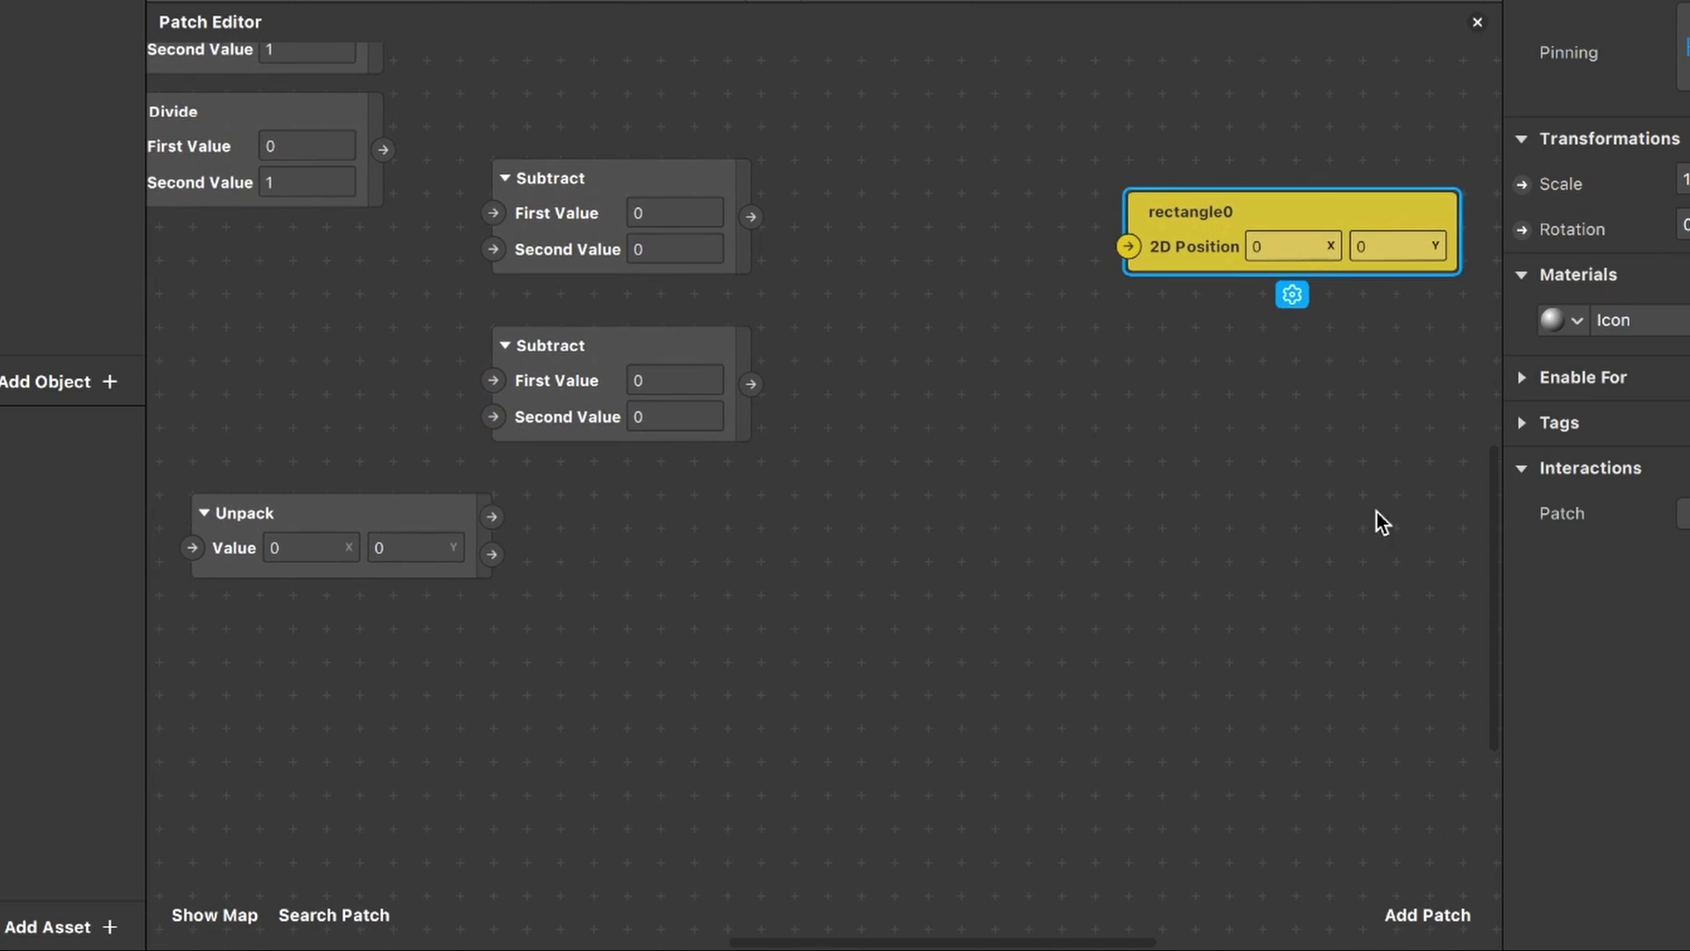
# Step: Add a Pack patch of type Vector 2 and place it between the upper Subtract patch and rectangle0's 2D Position patch
pyautogui.click(1430, 914)
pyautogui.write('pack')
pyautogui.press('Return')
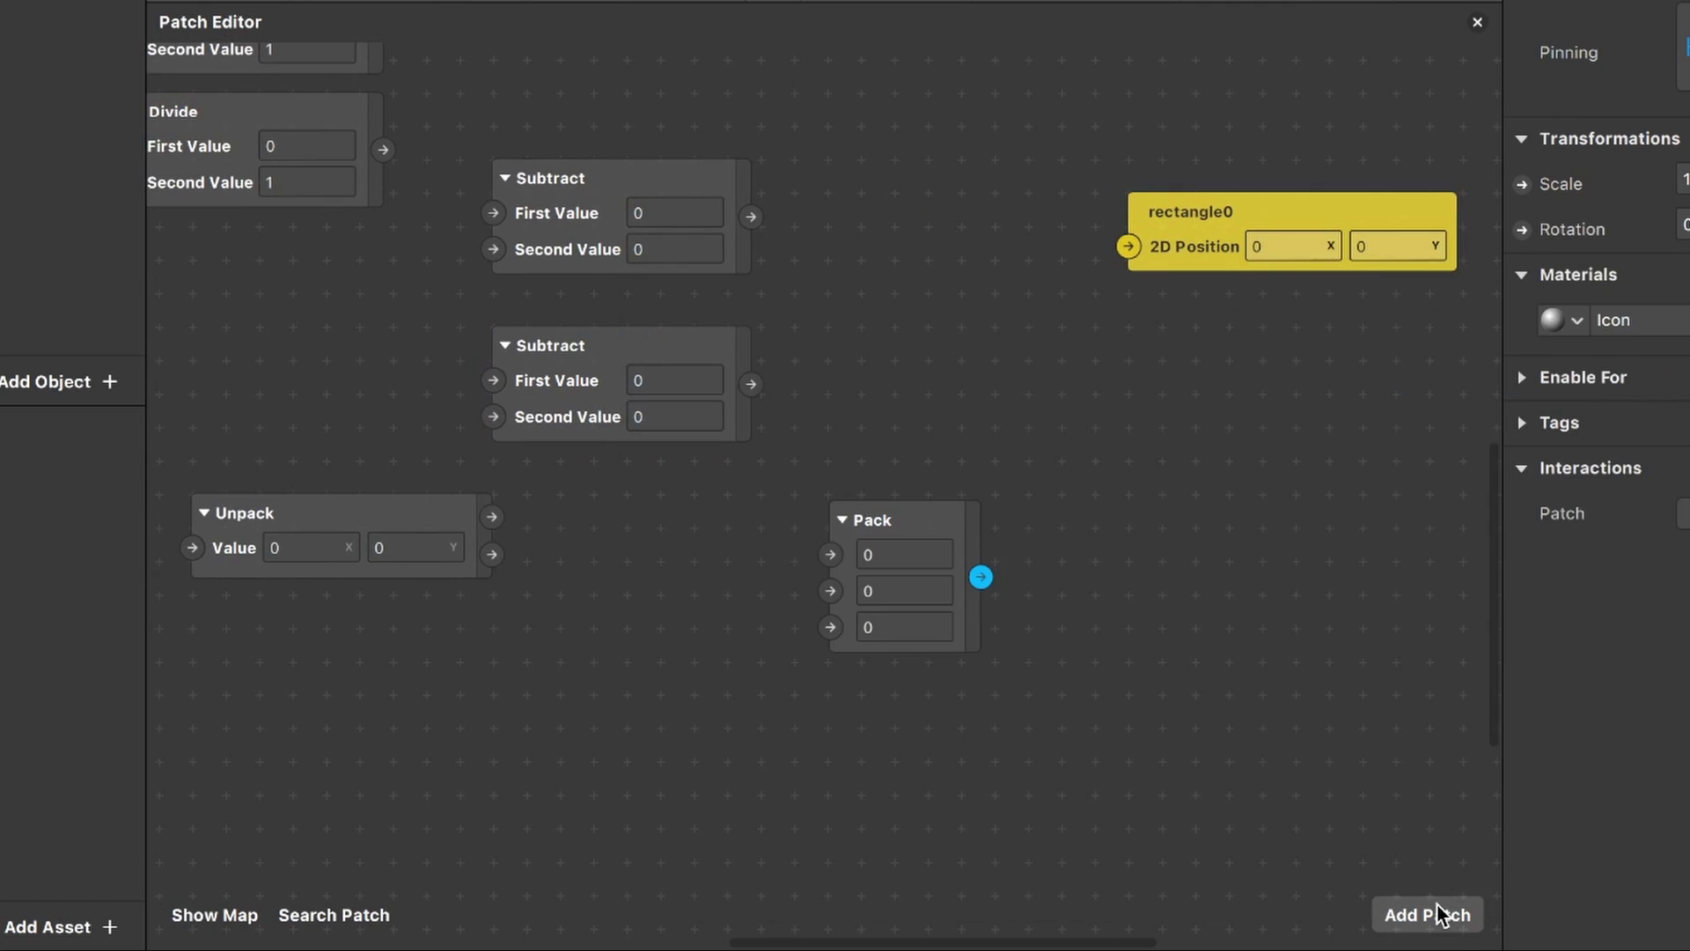
pyautogui.click(924, 537)
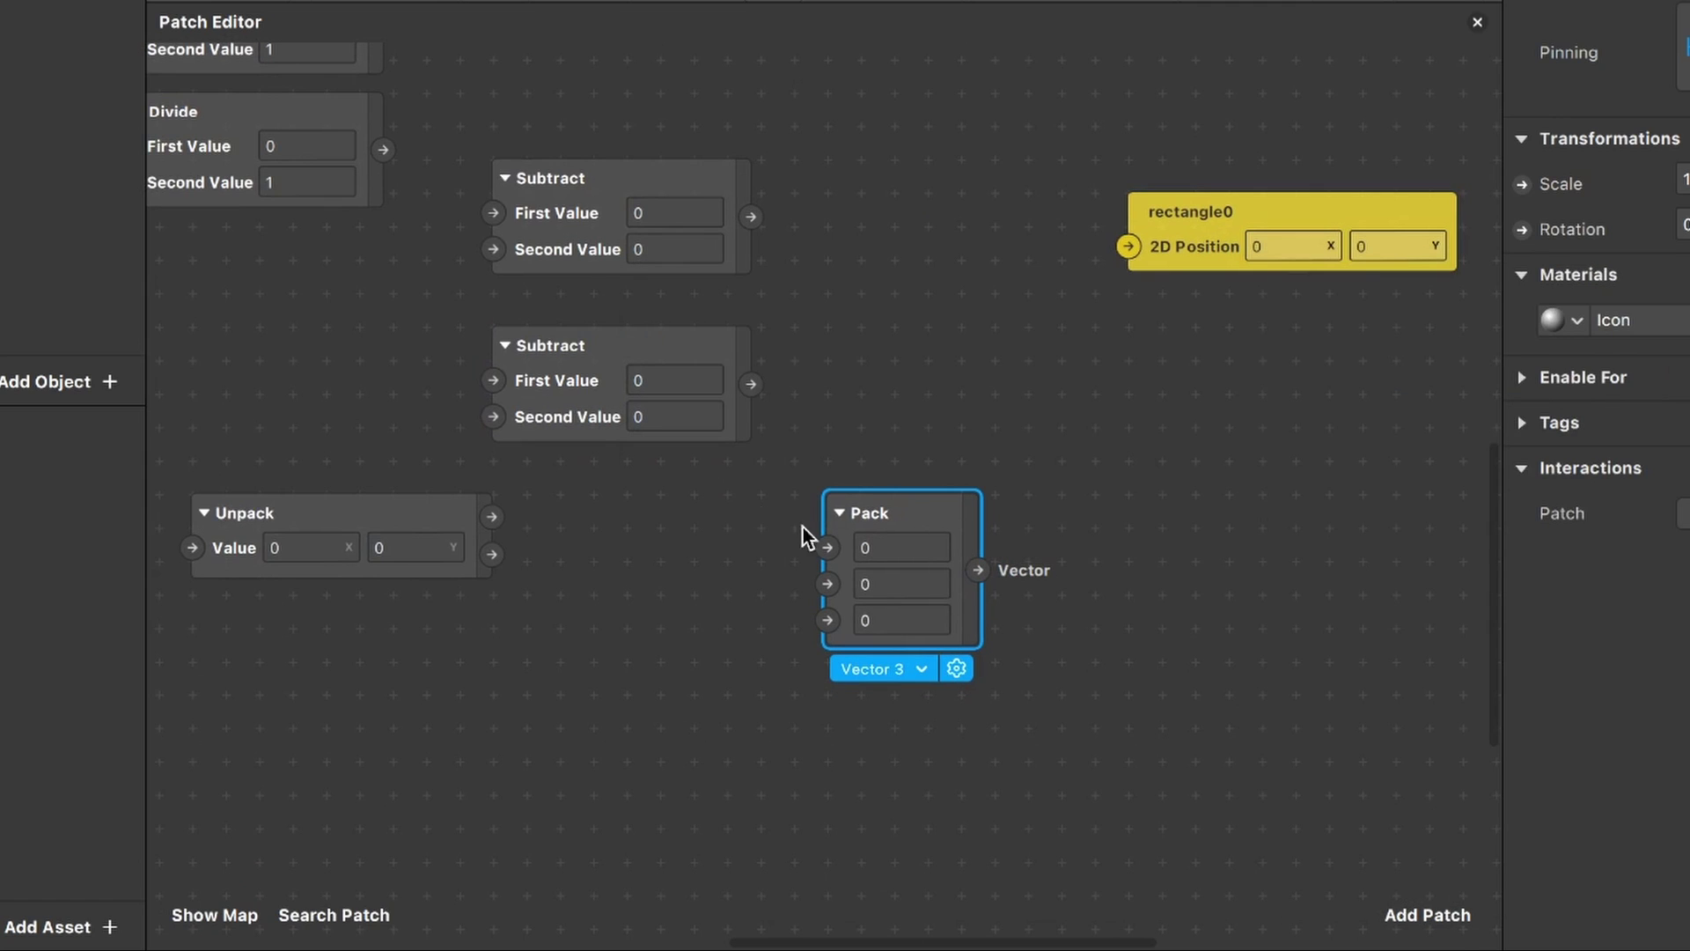
pyautogui.click(920, 669)
pyautogui.click(895, 702)
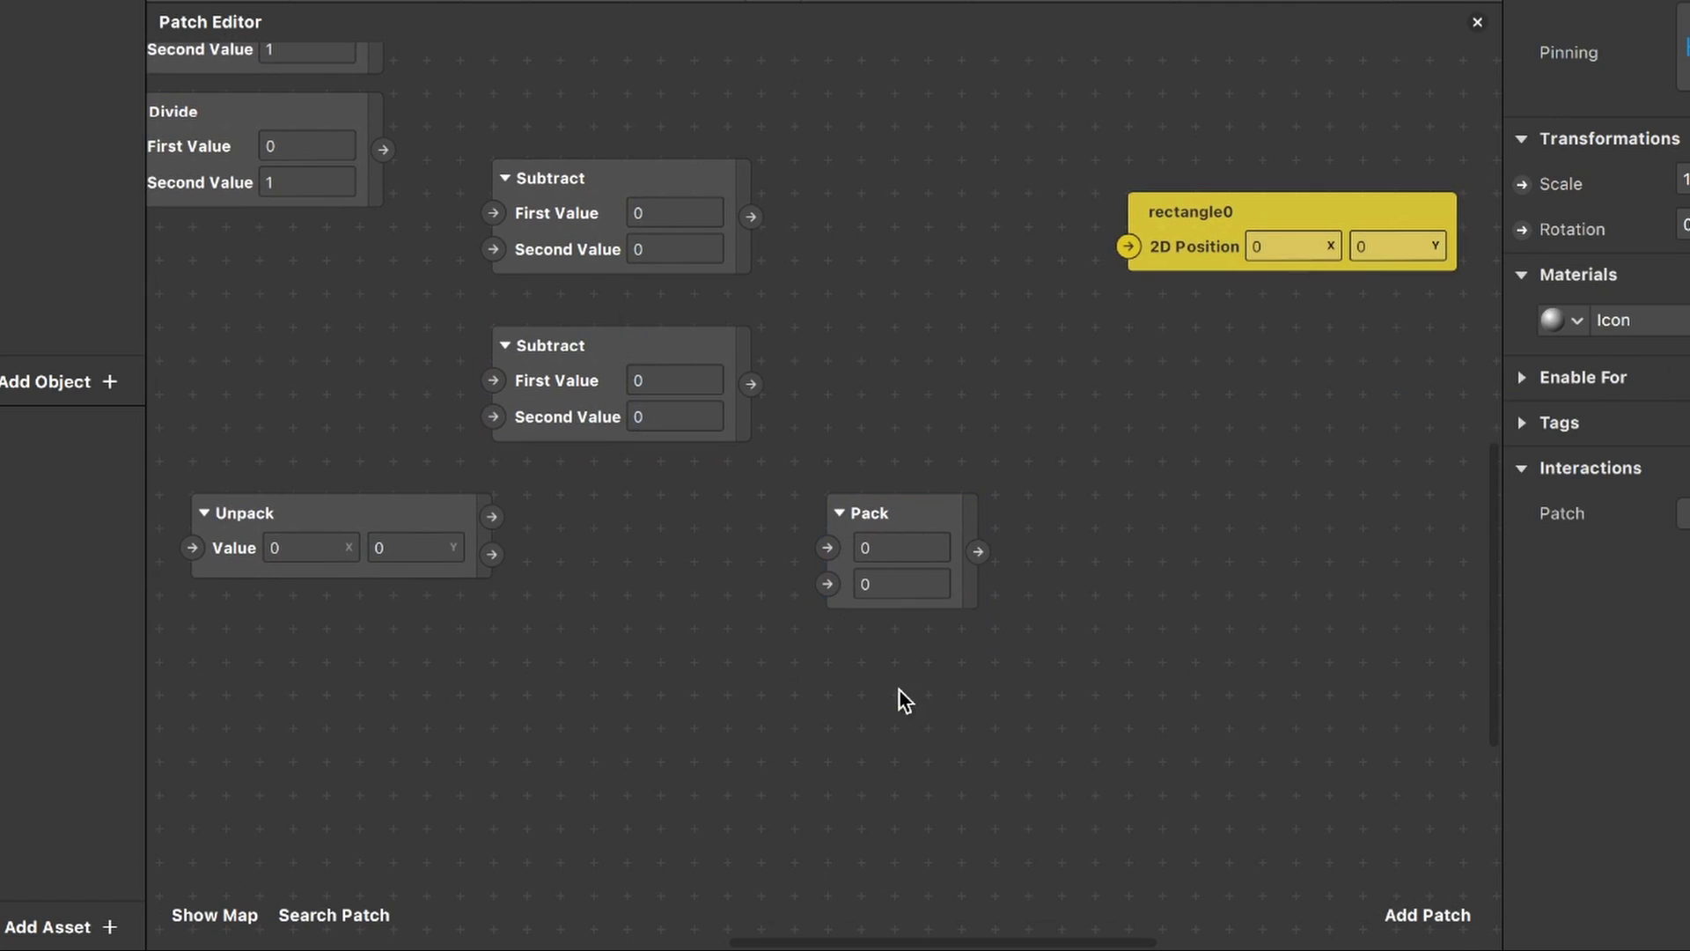
pyautogui.moveTo(903, 512); pyautogui.dragTo(902, 170)
# Step: Add a Switch patch and an If Then Else patch side by side below the Pack and 2D Position patches
pyautogui.scroll(-3, 892, 149)
pyautogui.hscroll(2, 893, 150)
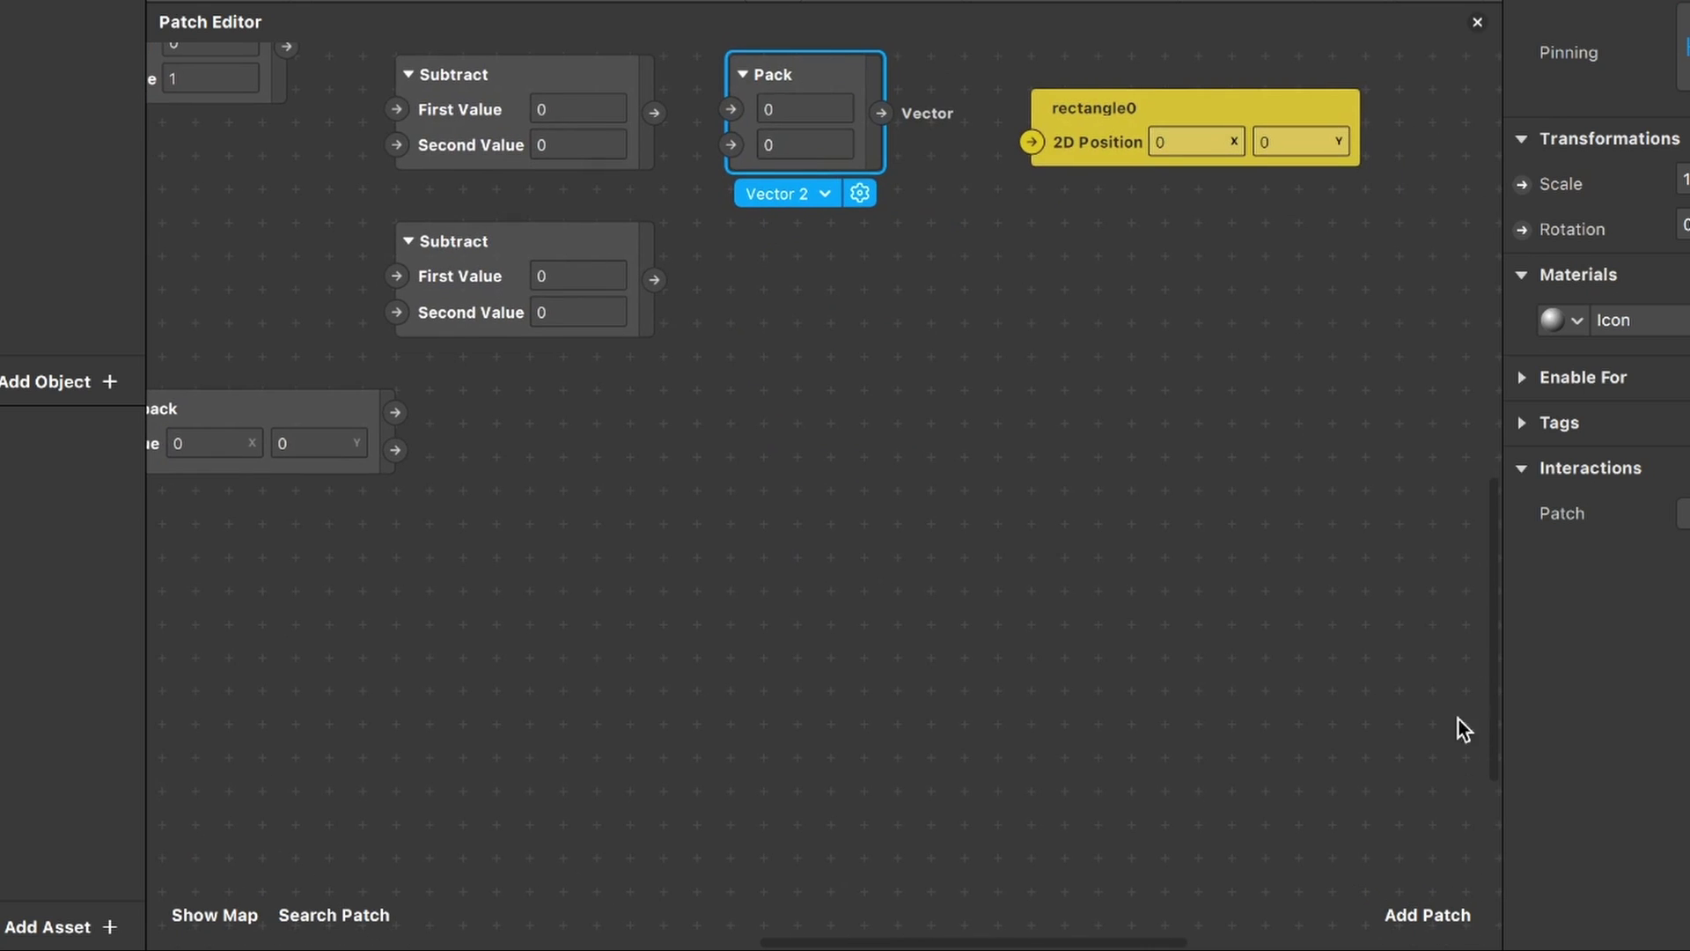
pyautogui.click(1427, 914)
pyautogui.write('swi')
pyautogui.press('Return')
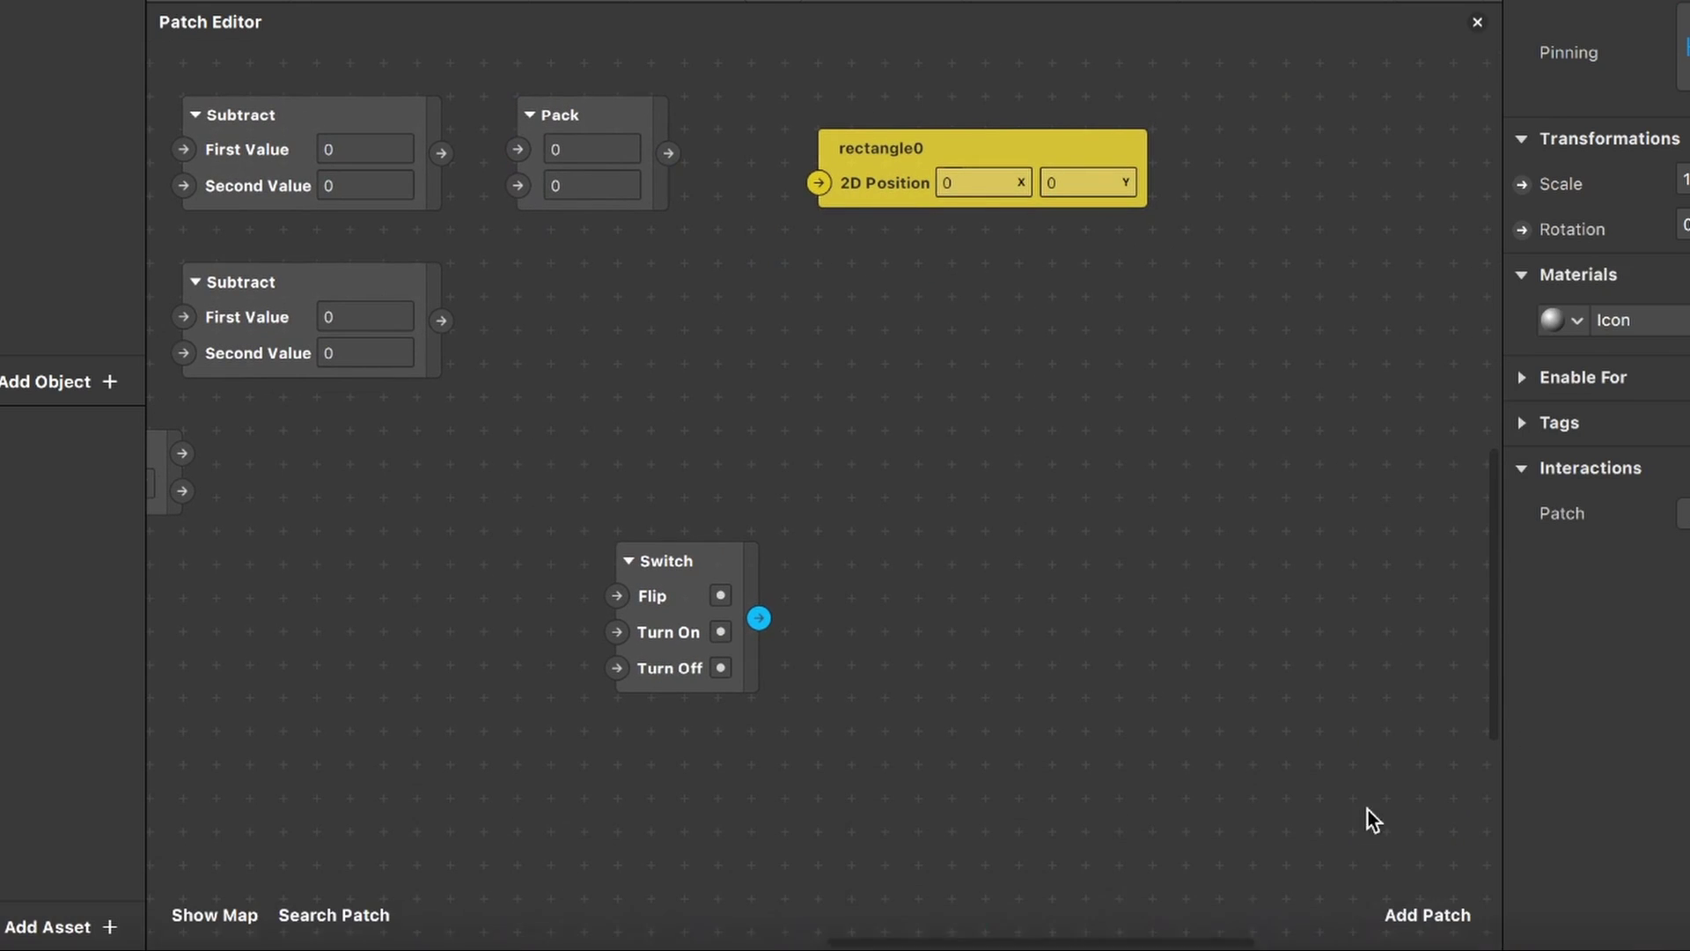
pyautogui.click(1427, 914)
pyautogui.write('if')
pyautogui.press('Return')
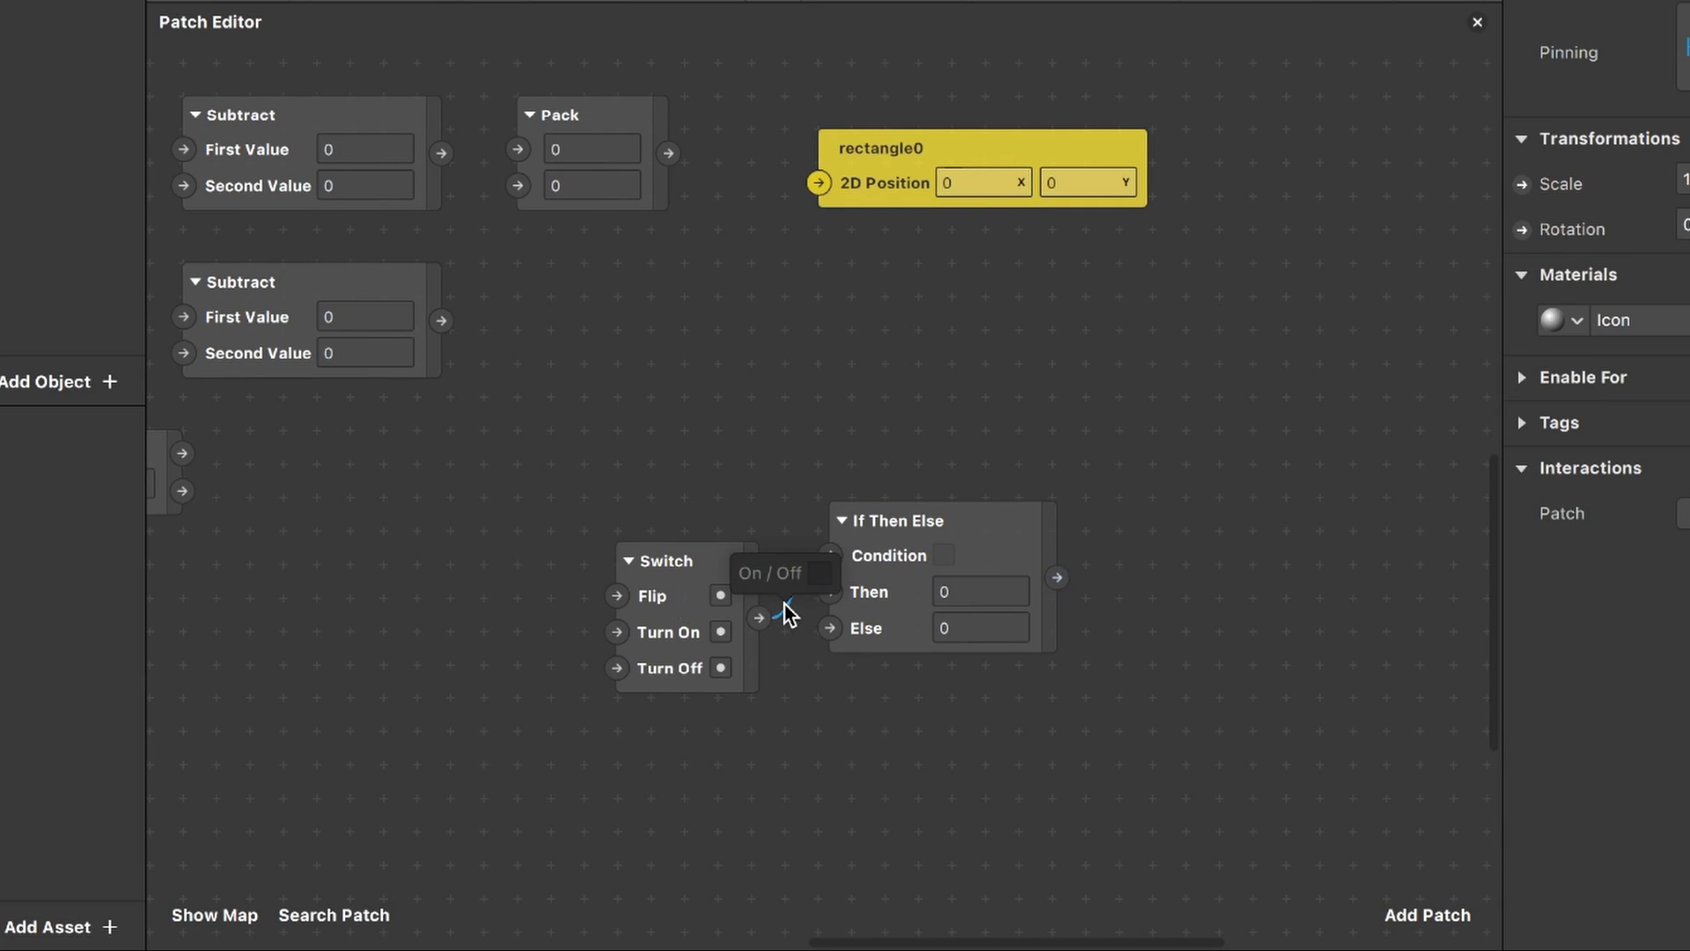
# Step: Move the Switch patch up beside the If Then Else patch and set If Then Else's type to Vector 2
pyautogui.click(986, 518)
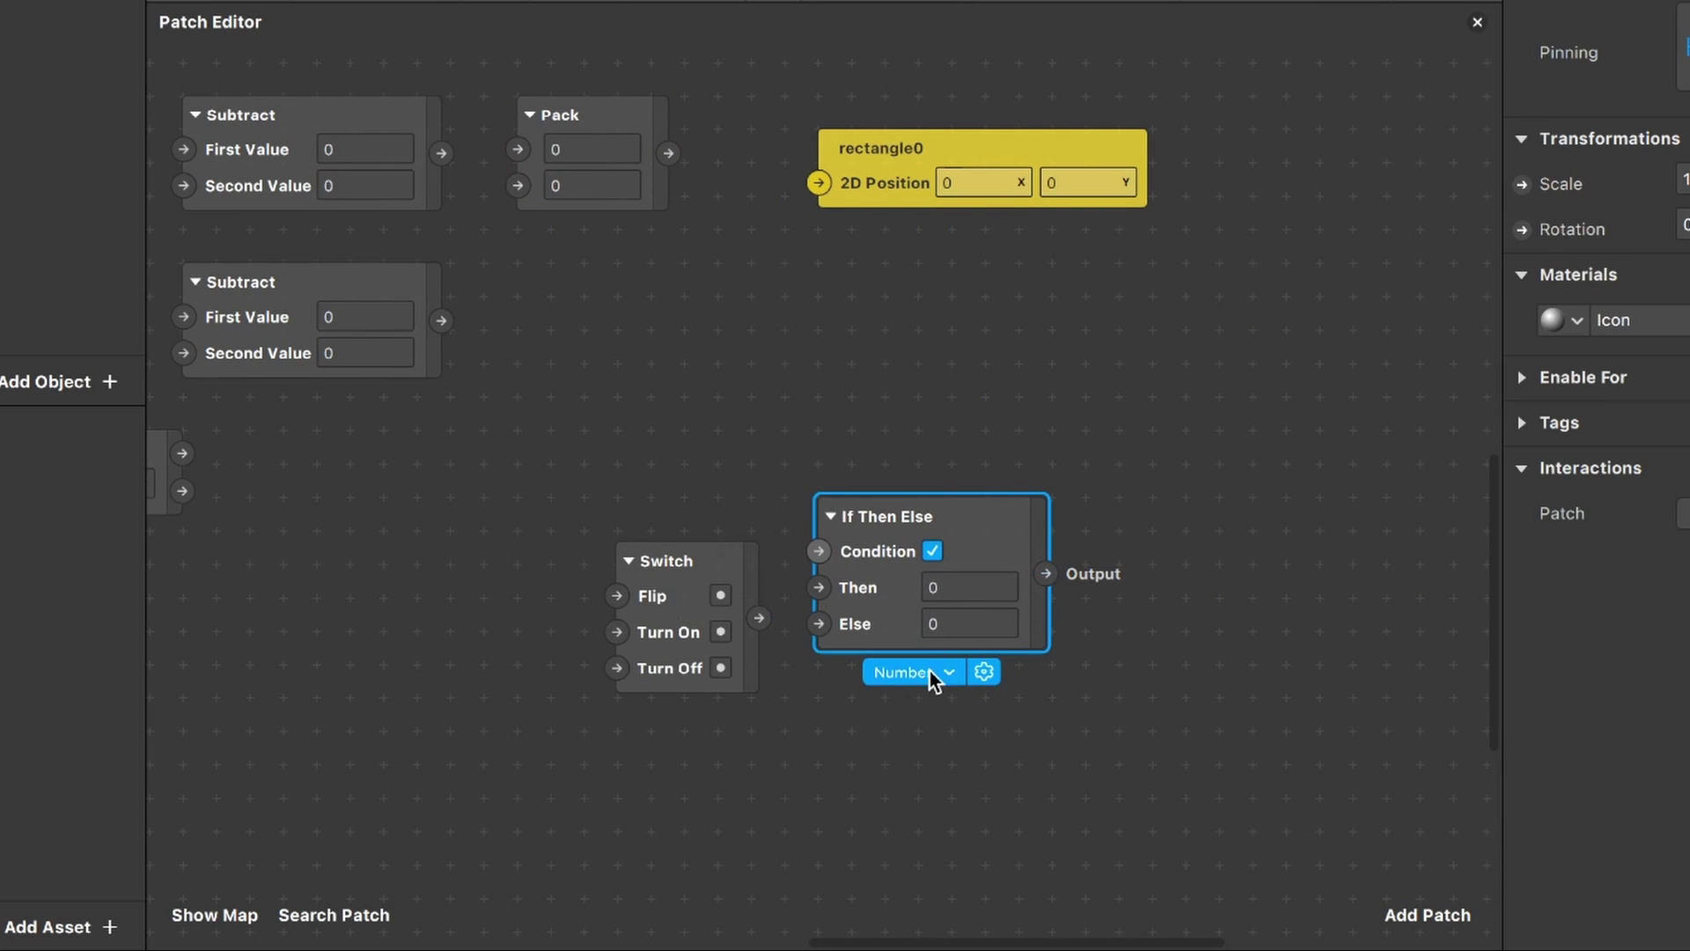
pyautogui.moveTo(702, 606); pyautogui.dragTo(669, 460)
pyautogui.click(949, 520)
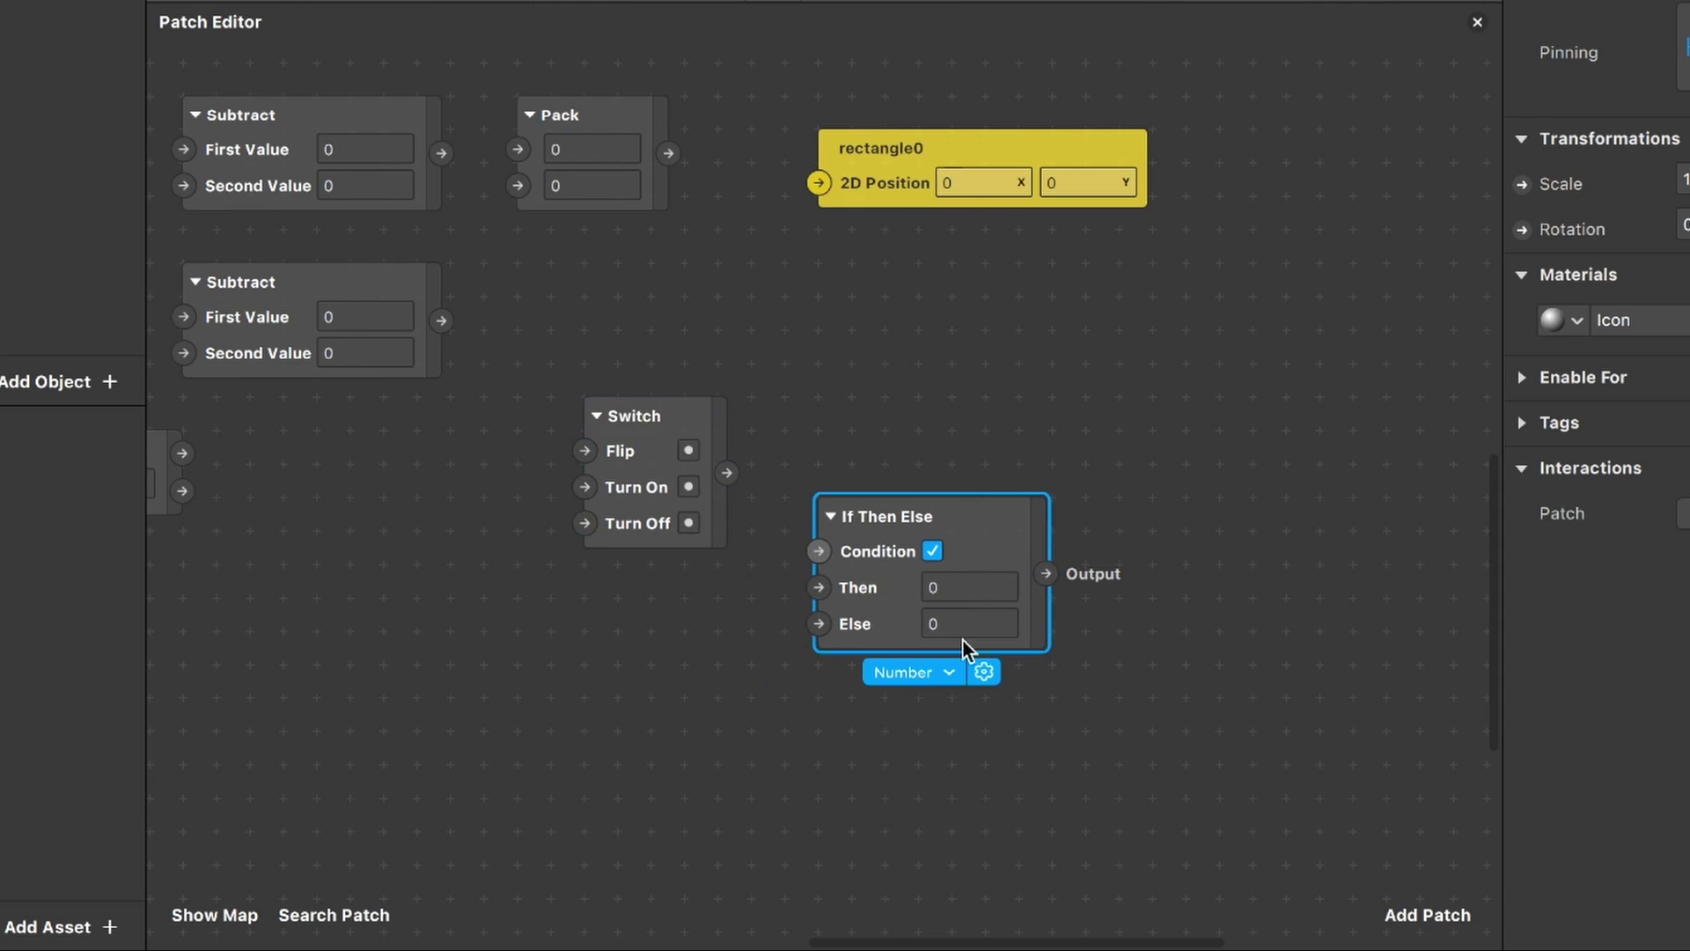
pyautogui.click(948, 667)
pyautogui.click(962, 831)
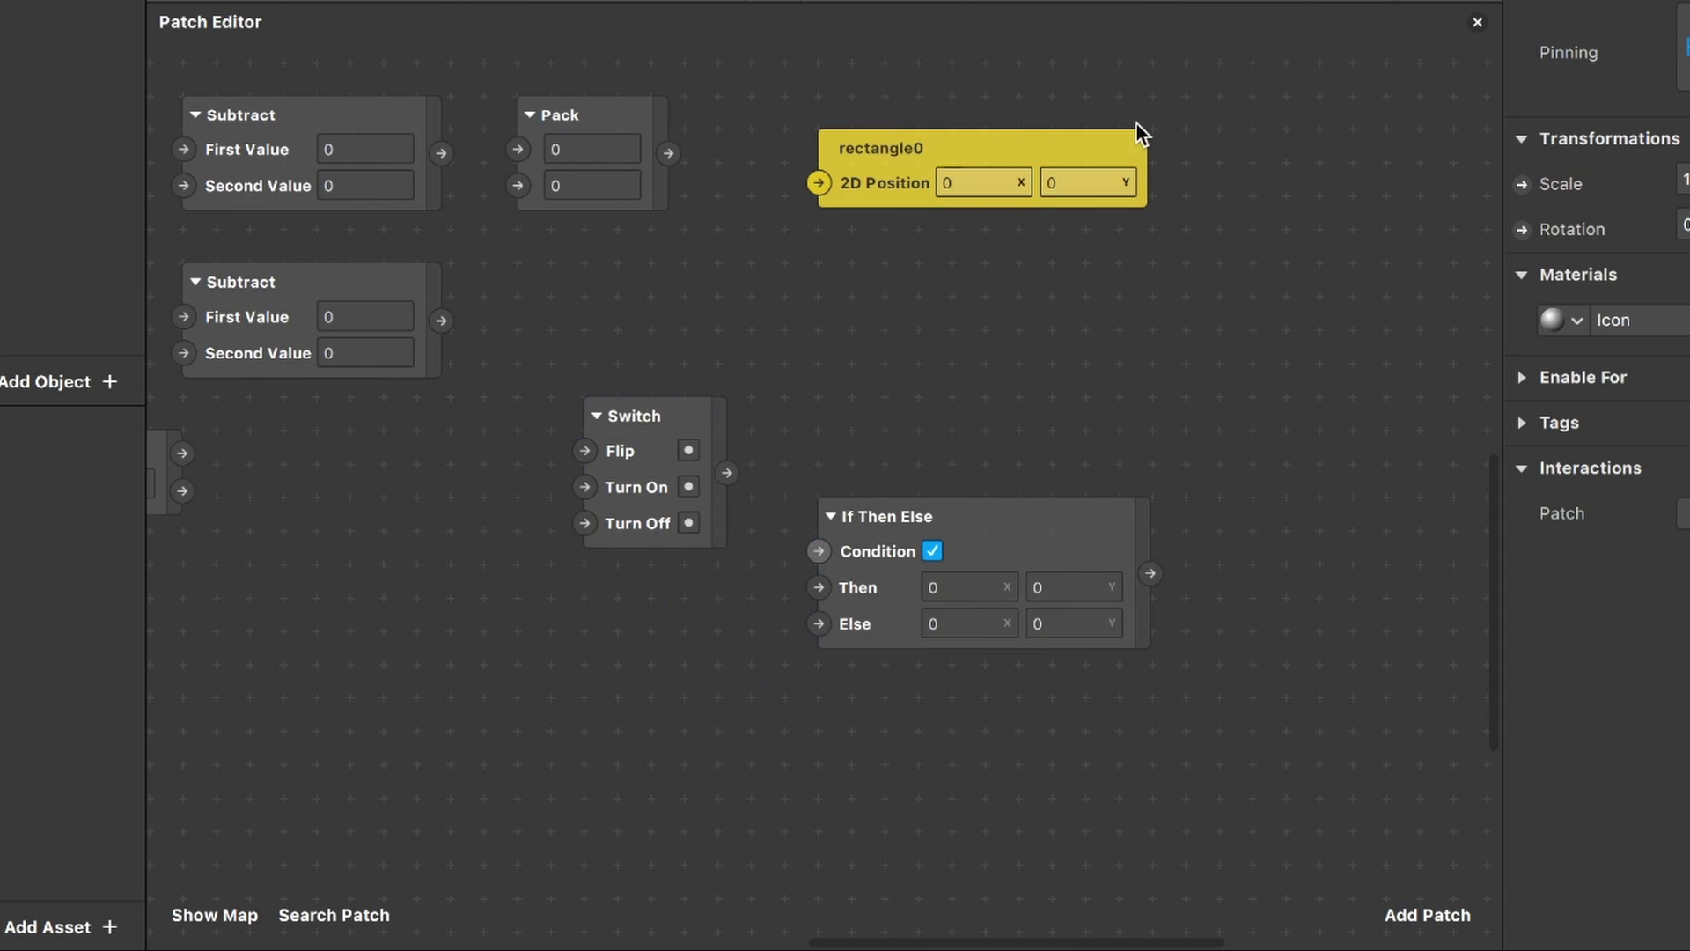
# Step: Move rectangle0's 2D Position patch beyond the If Then Else patch and raise If Then Else to line up with it
pyautogui.hscroll(5, 1137, 125)
pyautogui.scroll(2, 1137, 124)
pyautogui.moveTo(691, 215); pyautogui.dragTo(1137, 440)
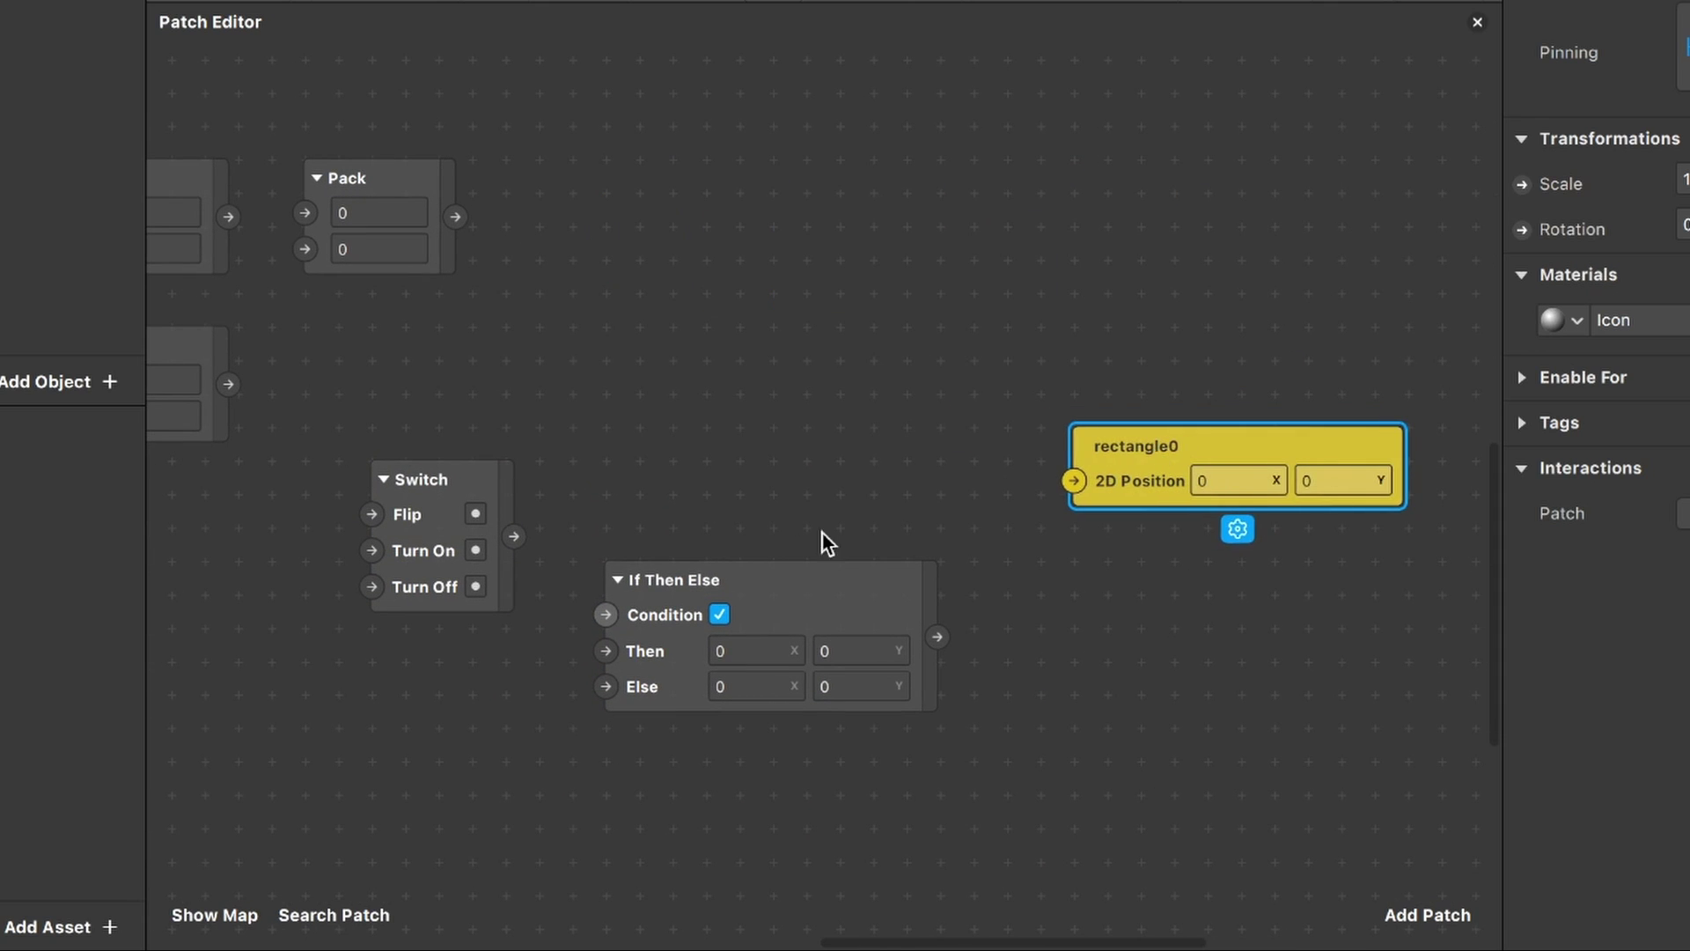
pyautogui.moveTo(747, 582); pyautogui.dragTo(742, 403)
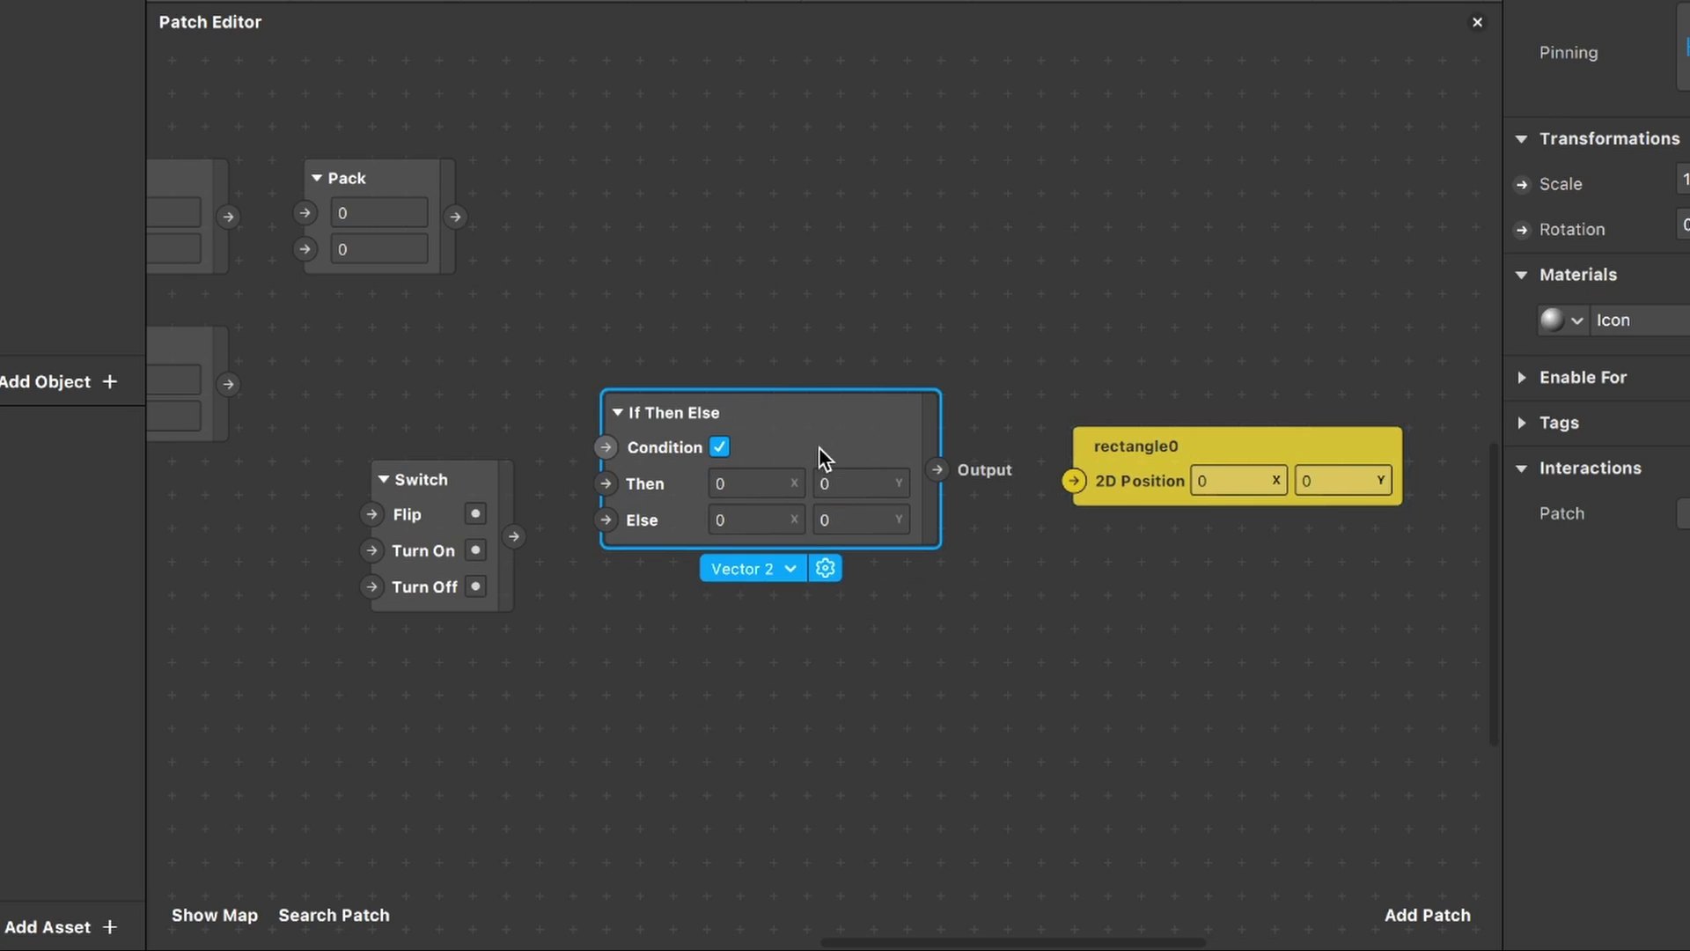
# Step: Connect the If Then Else output to rectangle0's 2D Position input
pyautogui.keyDown('ctrl'); pyautogui.scroll(4, 871, 326); pyautogui.keyUp('ctrl')
pyautogui.hscroll(3, 1031, 417)
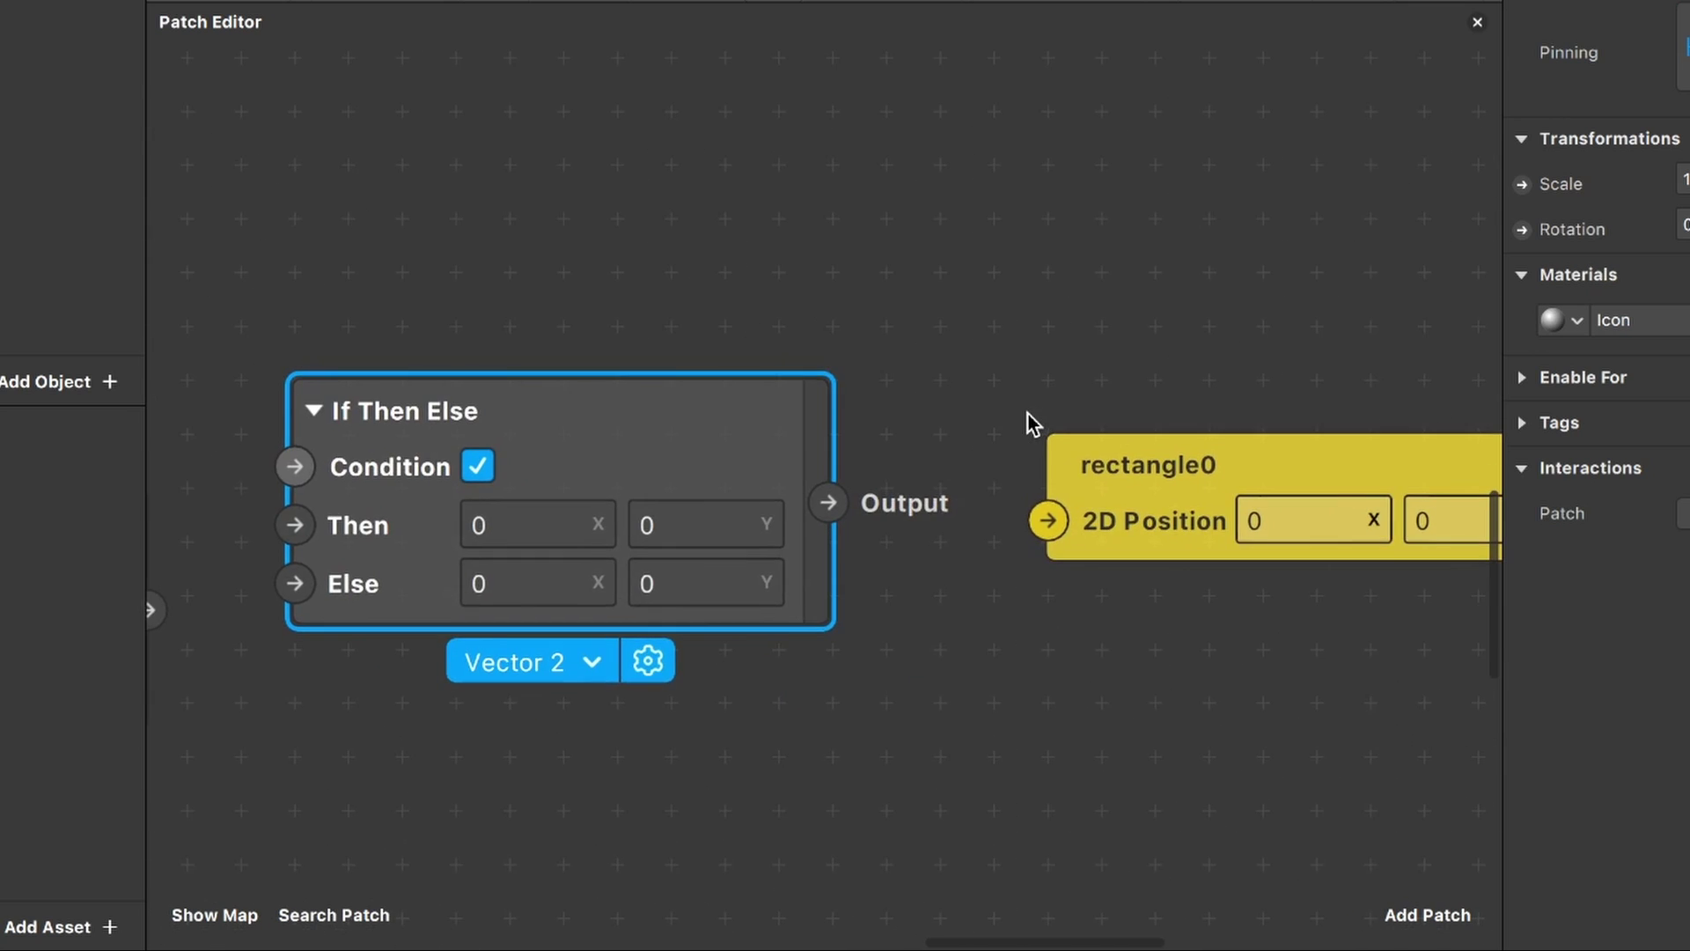
pyautogui.keyDown('ctrl'); pyautogui.scroll(-3, 1030, 422); pyautogui.keyUp('ctrl')
pyautogui.hscroll(3, 977, 344)
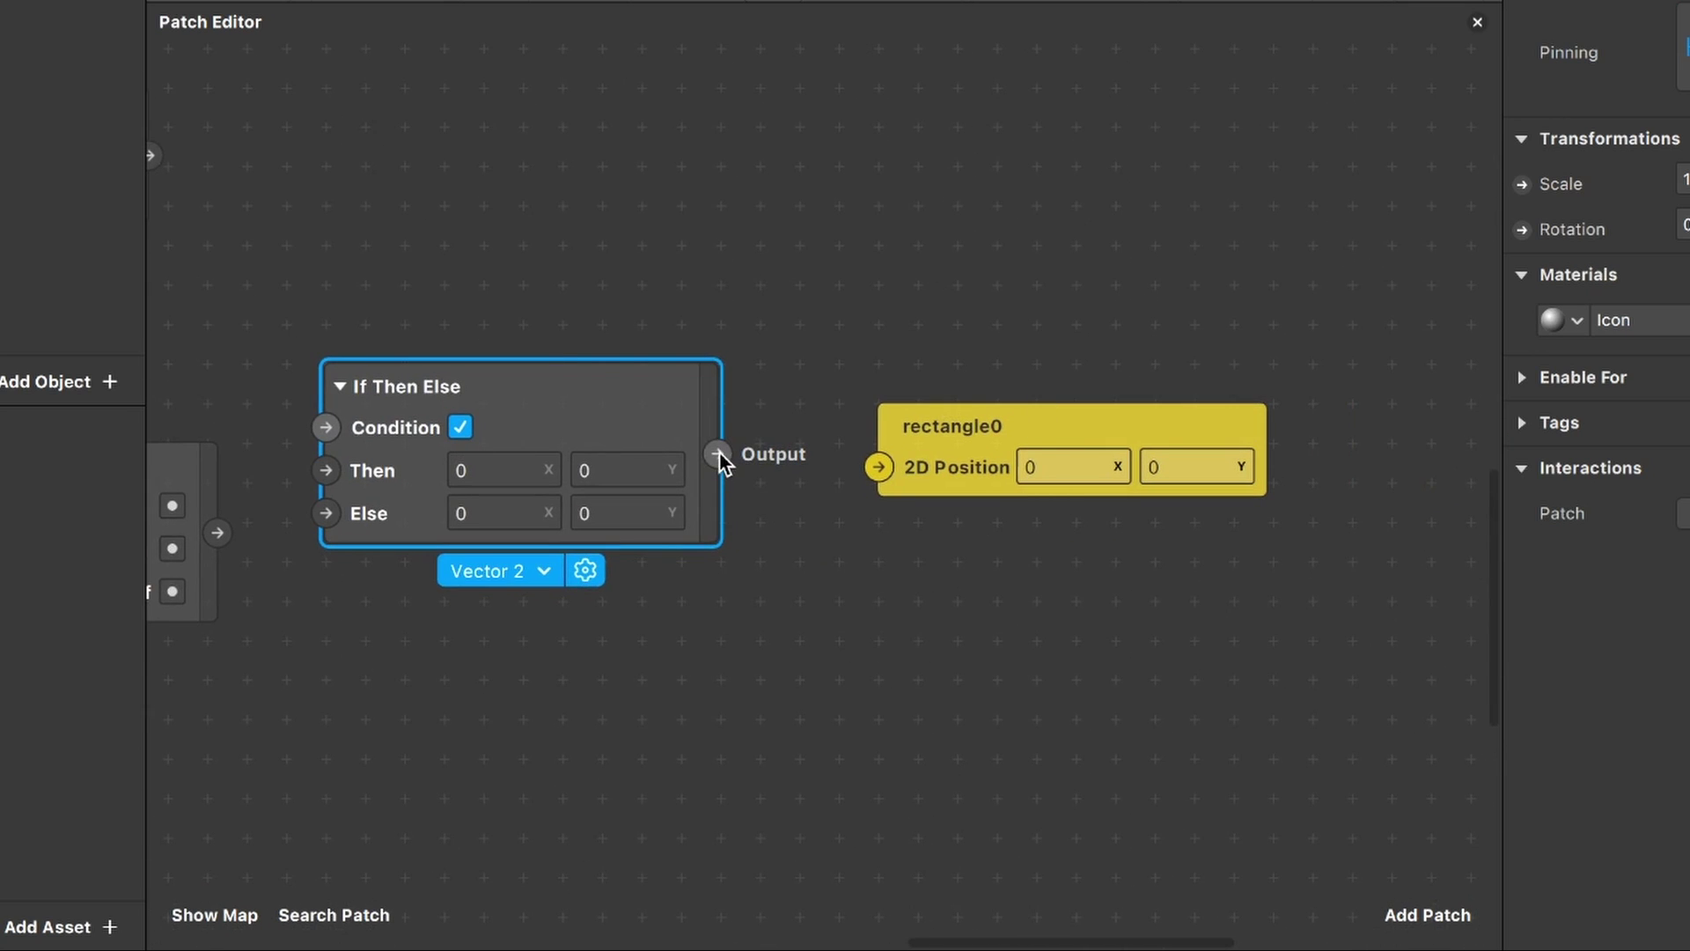
pyautogui.moveTo(717, 453); pyautogui.dragTo(876, 468)
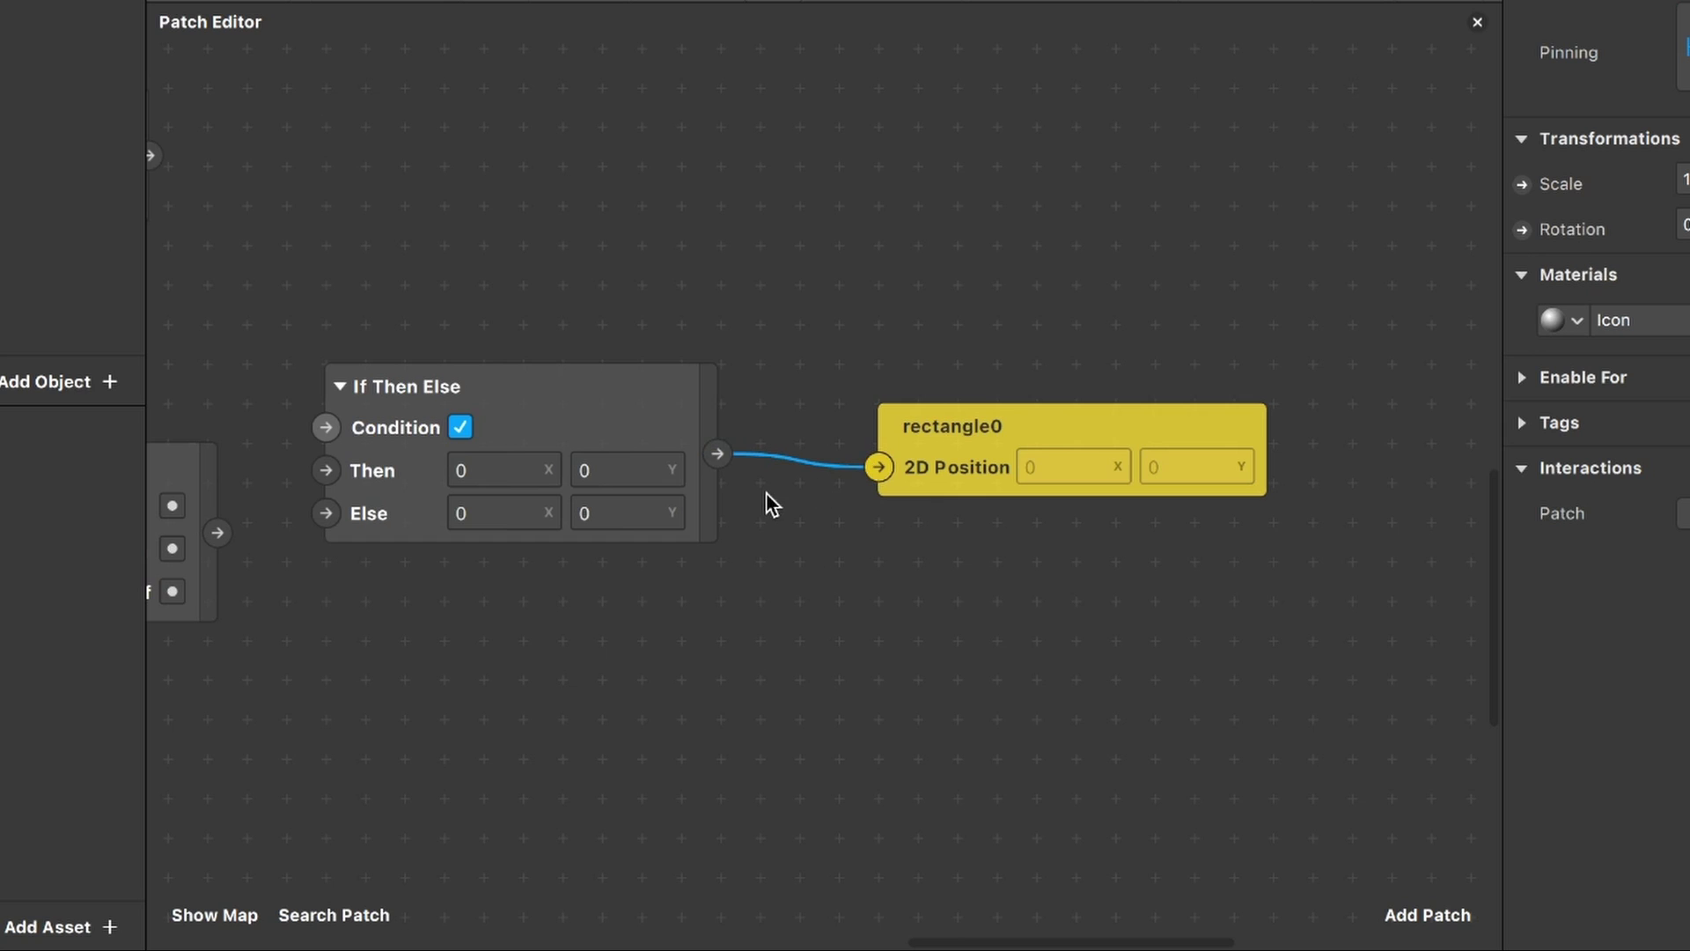
# Step: Swap the Screen Pan and Device patches so that Screen Pan sits above Device
pyautogui.hscroll(-4, 765, 493)
pyautogui.keyDown('ctrl'); pyautogui.scroll(-2, 766, 493); pyautogui.keyUp('ctrl')
pyautogui.hscroll(-5, 766, 493)
pyautogui.hscroll(-10, 766, 493)
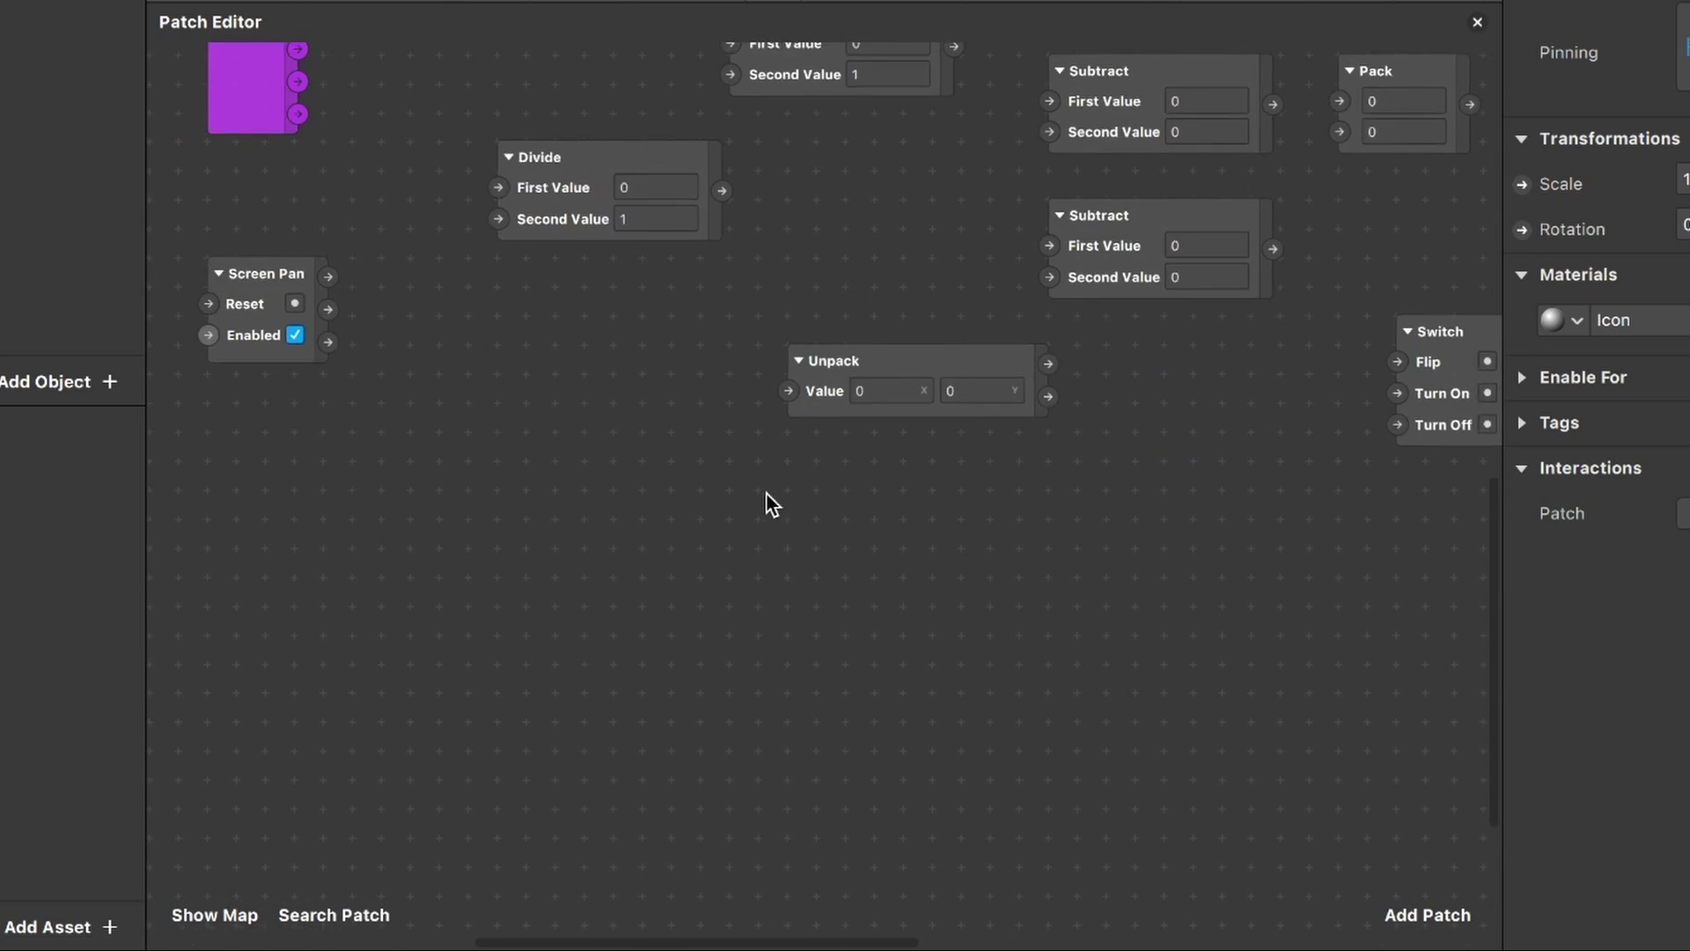
pyautogui.scroll(2, 765, 493)
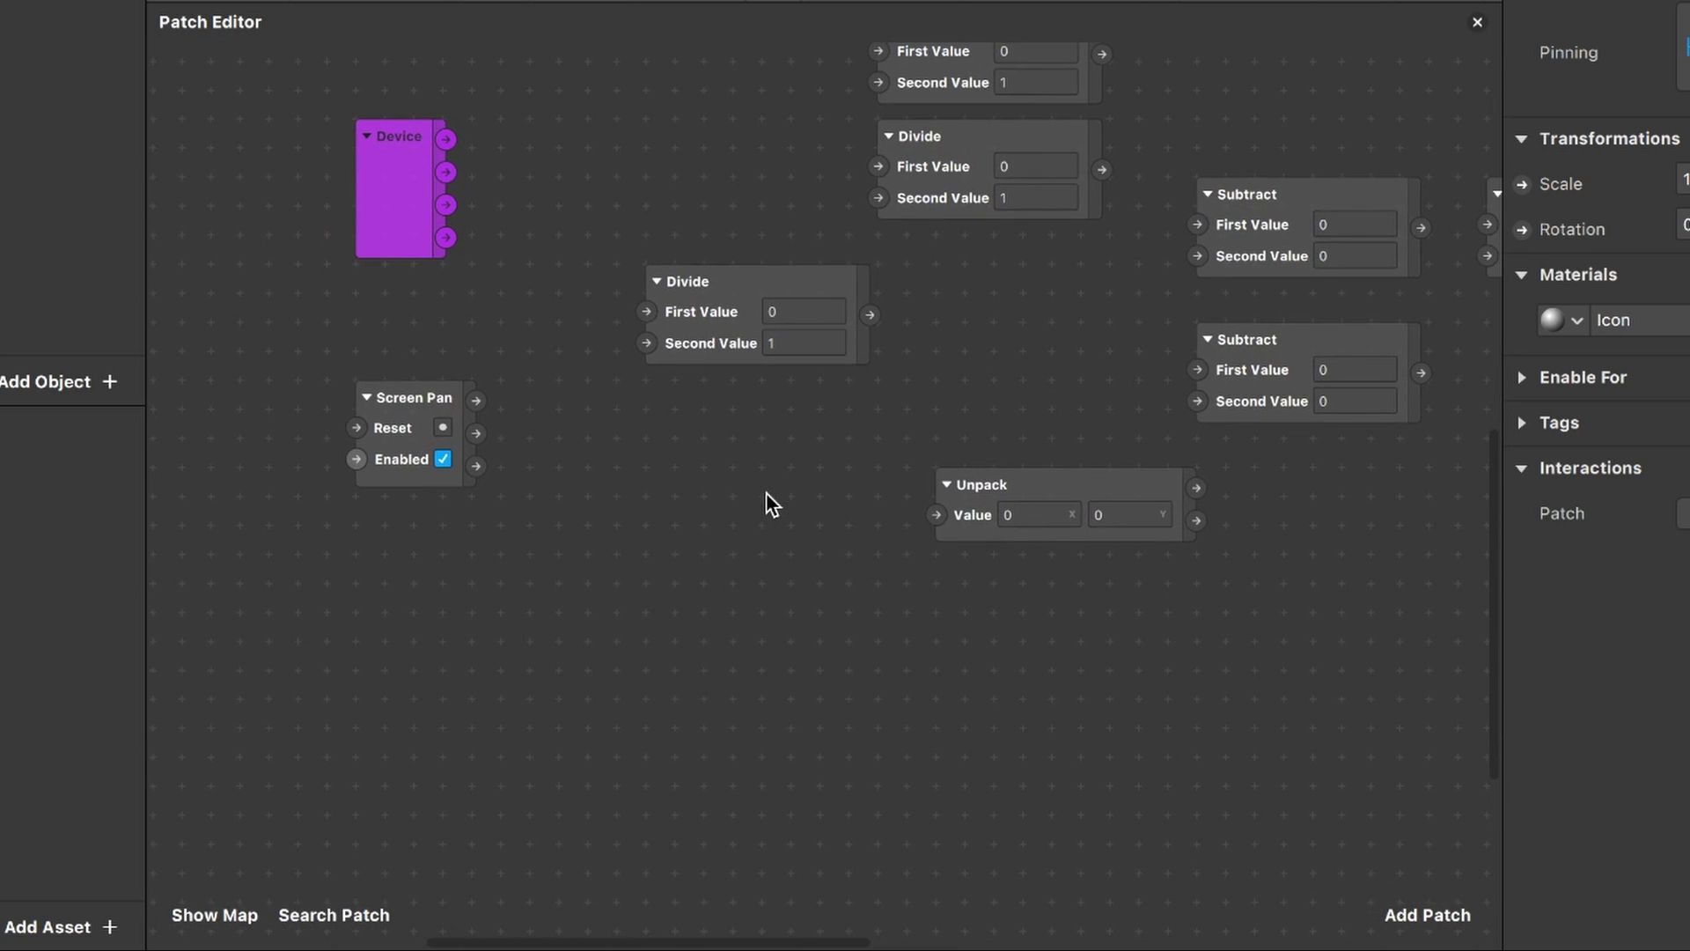
pyautogui.scroll(6, 428, 213)
pyautogui.hscroll(-1, 428, 213)
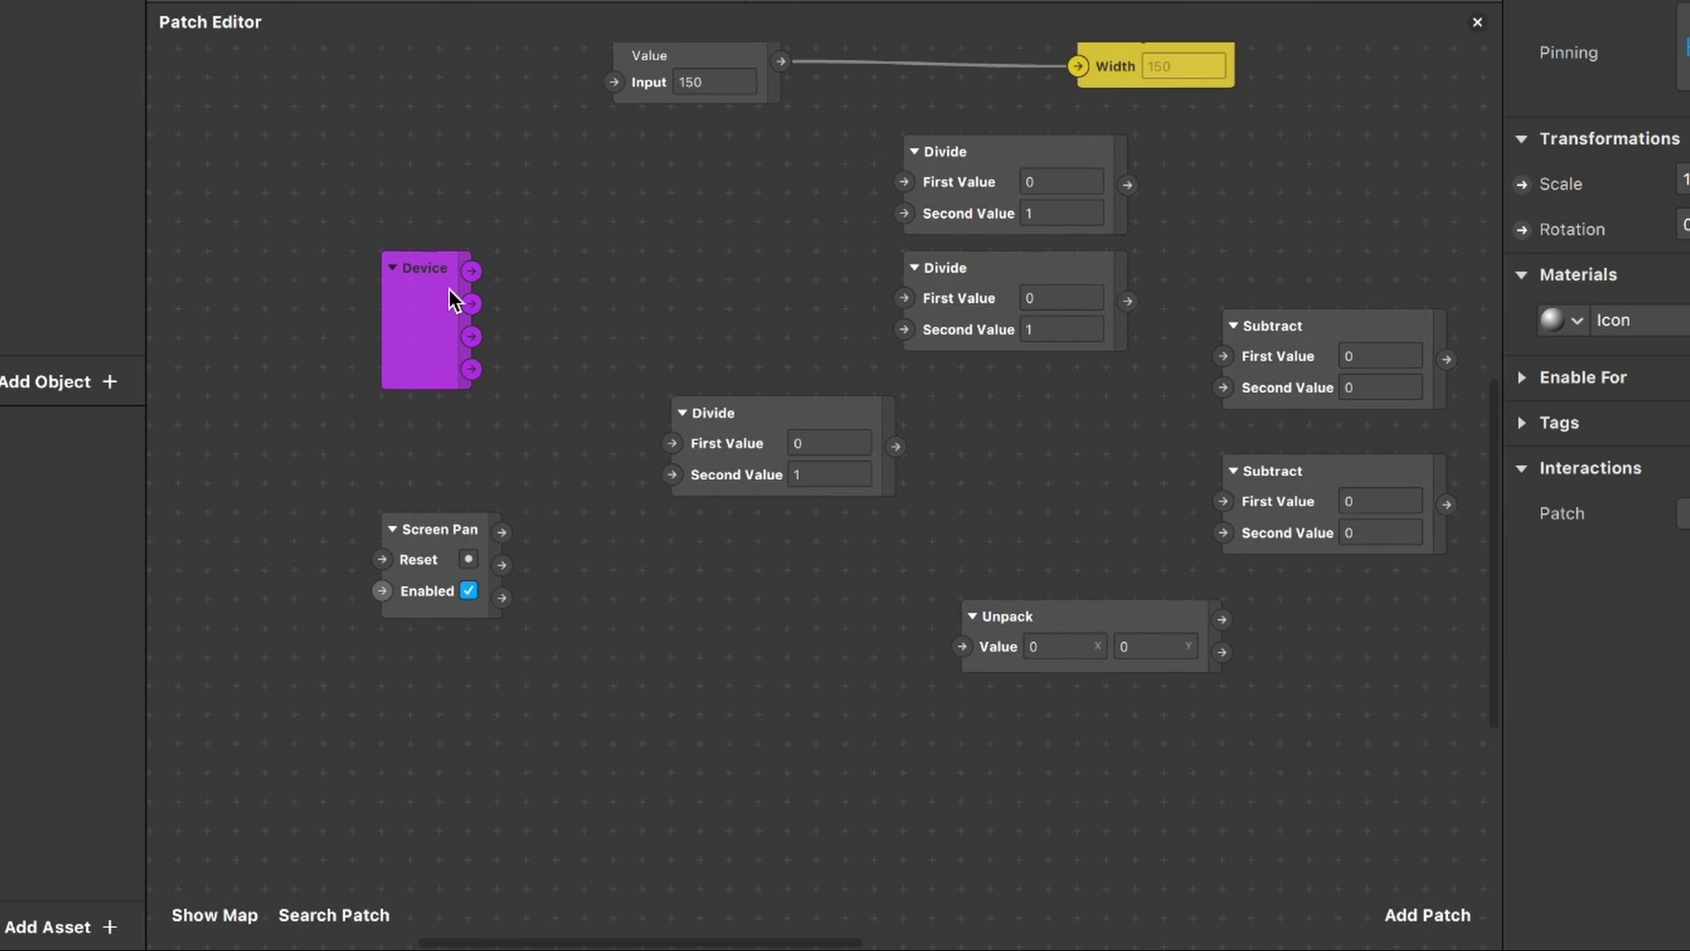
pyautogui.moveTo(442, 294); pyautogui.dragTo(527, 700)
pyautogui.click(421, 549)
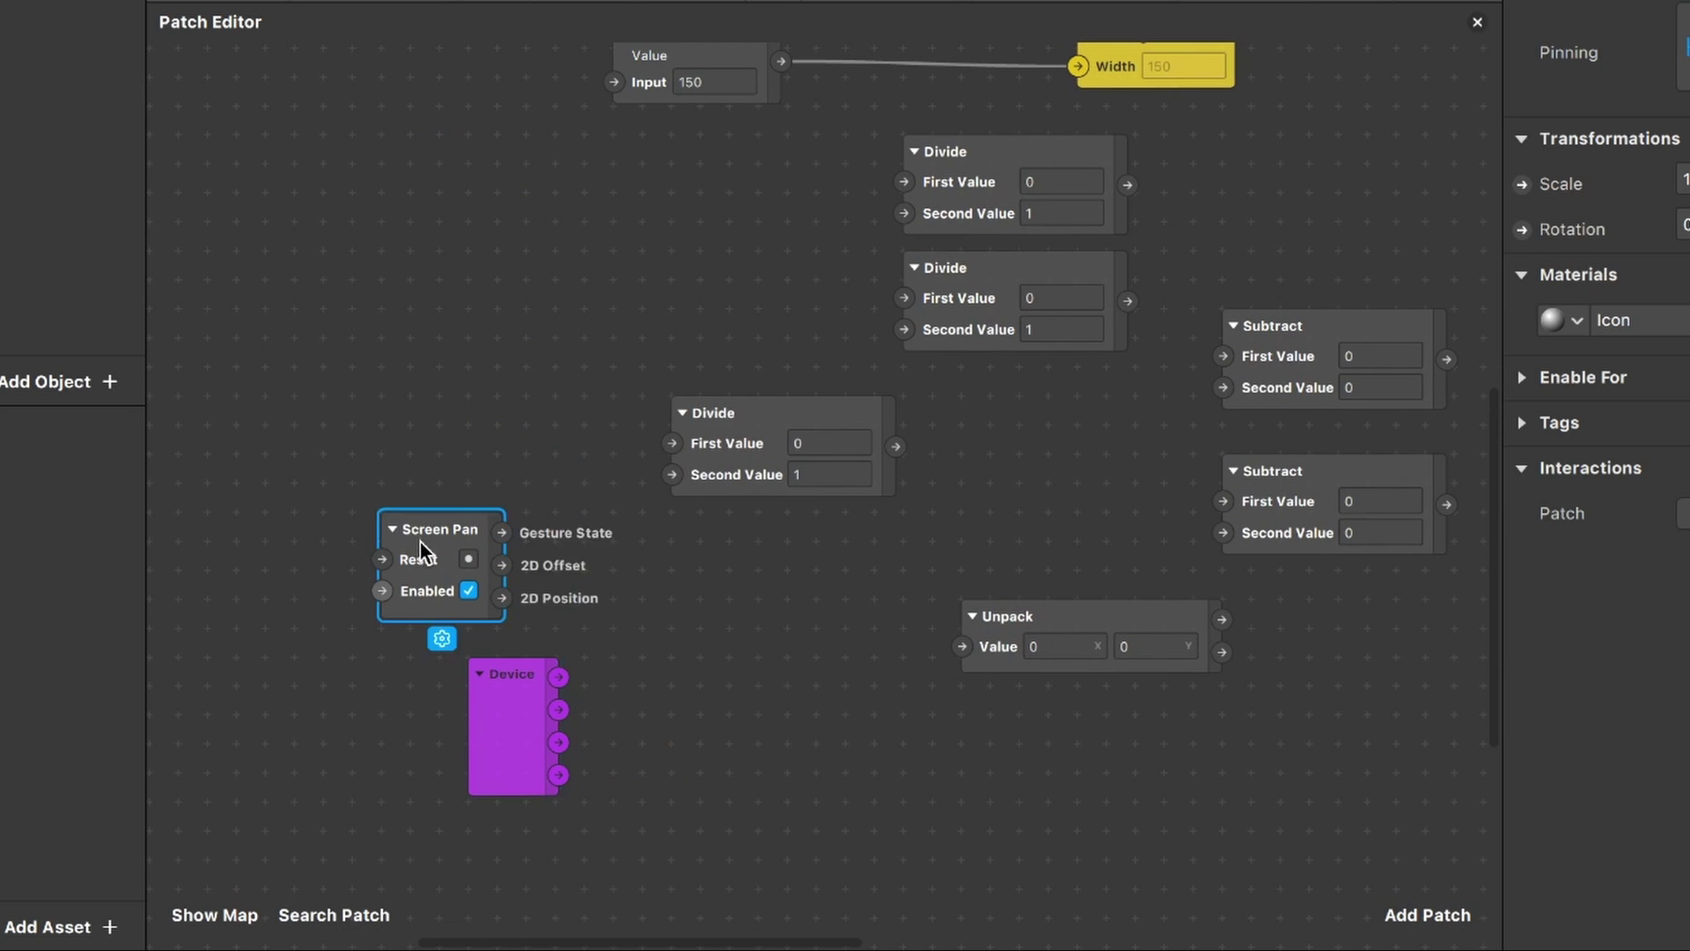
pyautogui.moveTo(420, 550); pyautogui.dragTo(393, 289)
pyautogui.moveTo(516, 701); pyautogui.dragTo(430, 528)
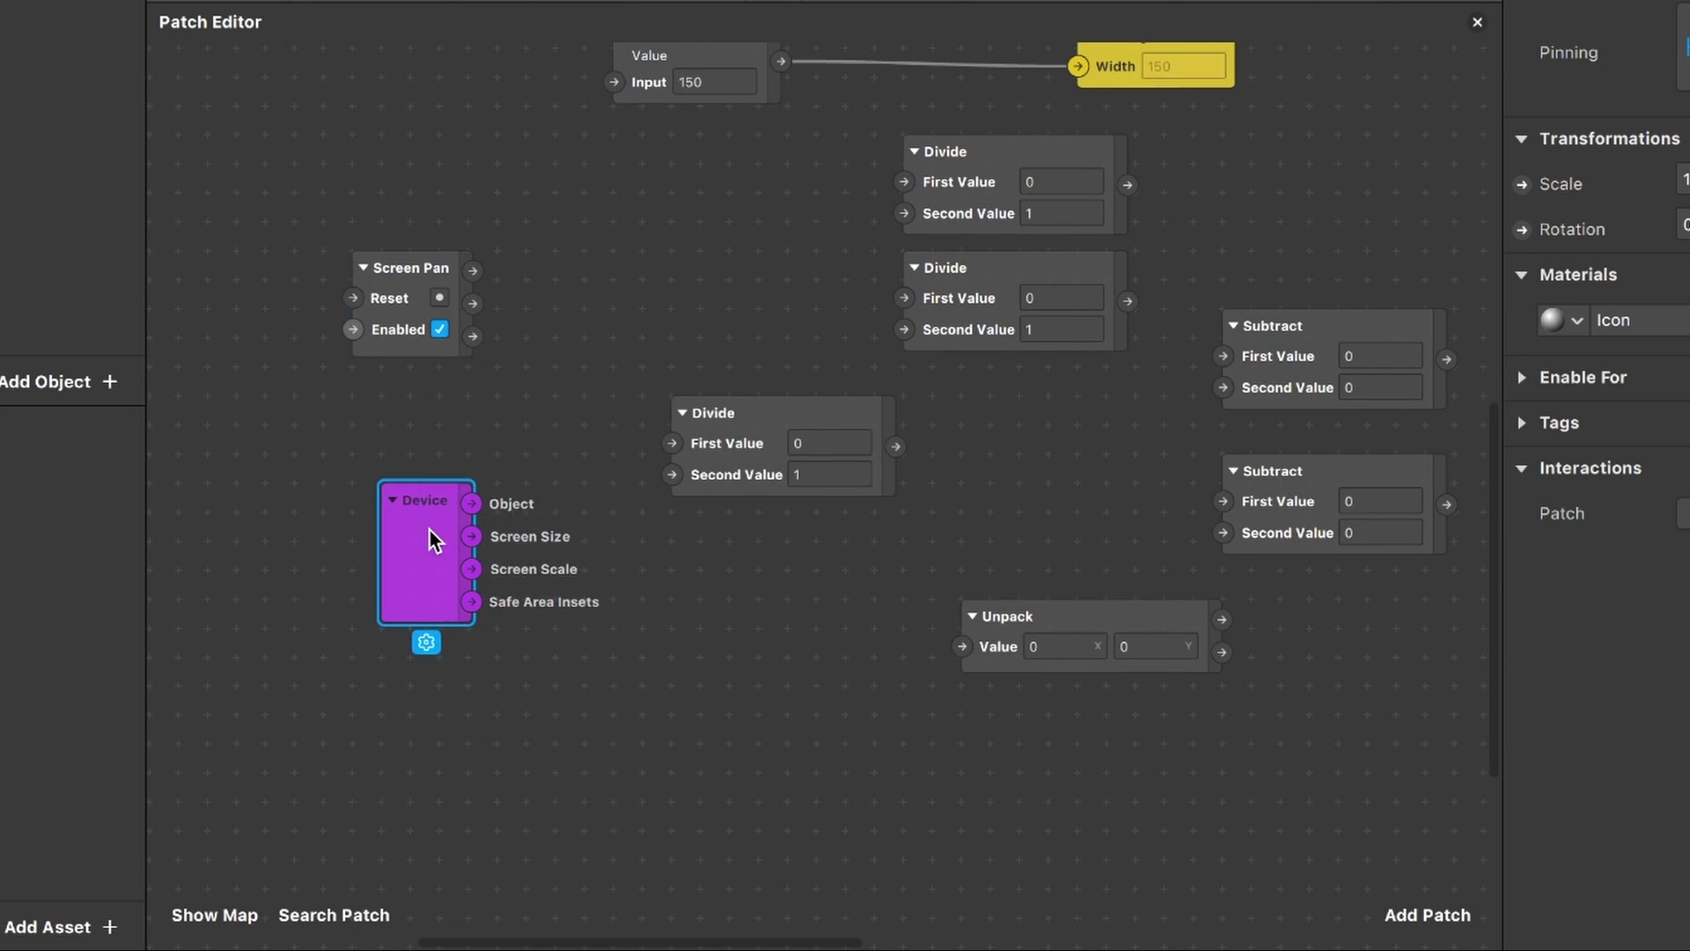
# Step: Connect Screen Pan's 2D Position to the nearest Divide patch's First Value and Device's Screen Scale to its Second Value
pyautogui.keyDown('ctrl'); pyautogui.scroll(3, 429, 528); pyautogui.keyUp('ctrl')
pyautogui.scroll(2, 432, 461)
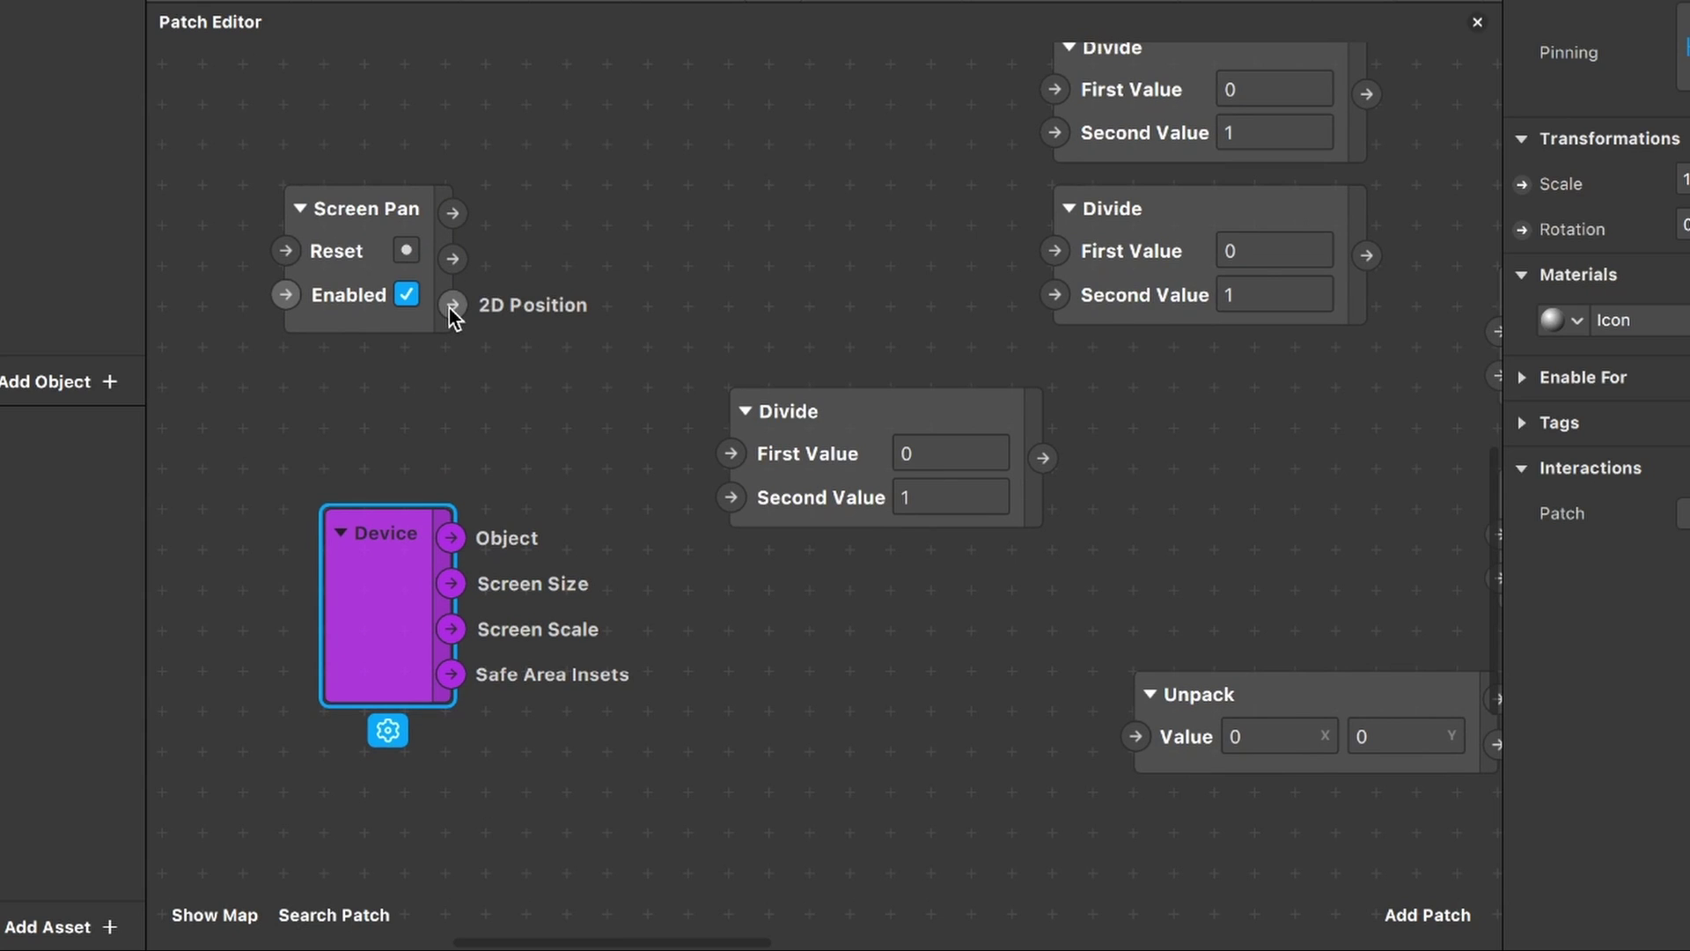
pyautogui.moveTo(452, 305); pyautogui.dragTo(731, 453)
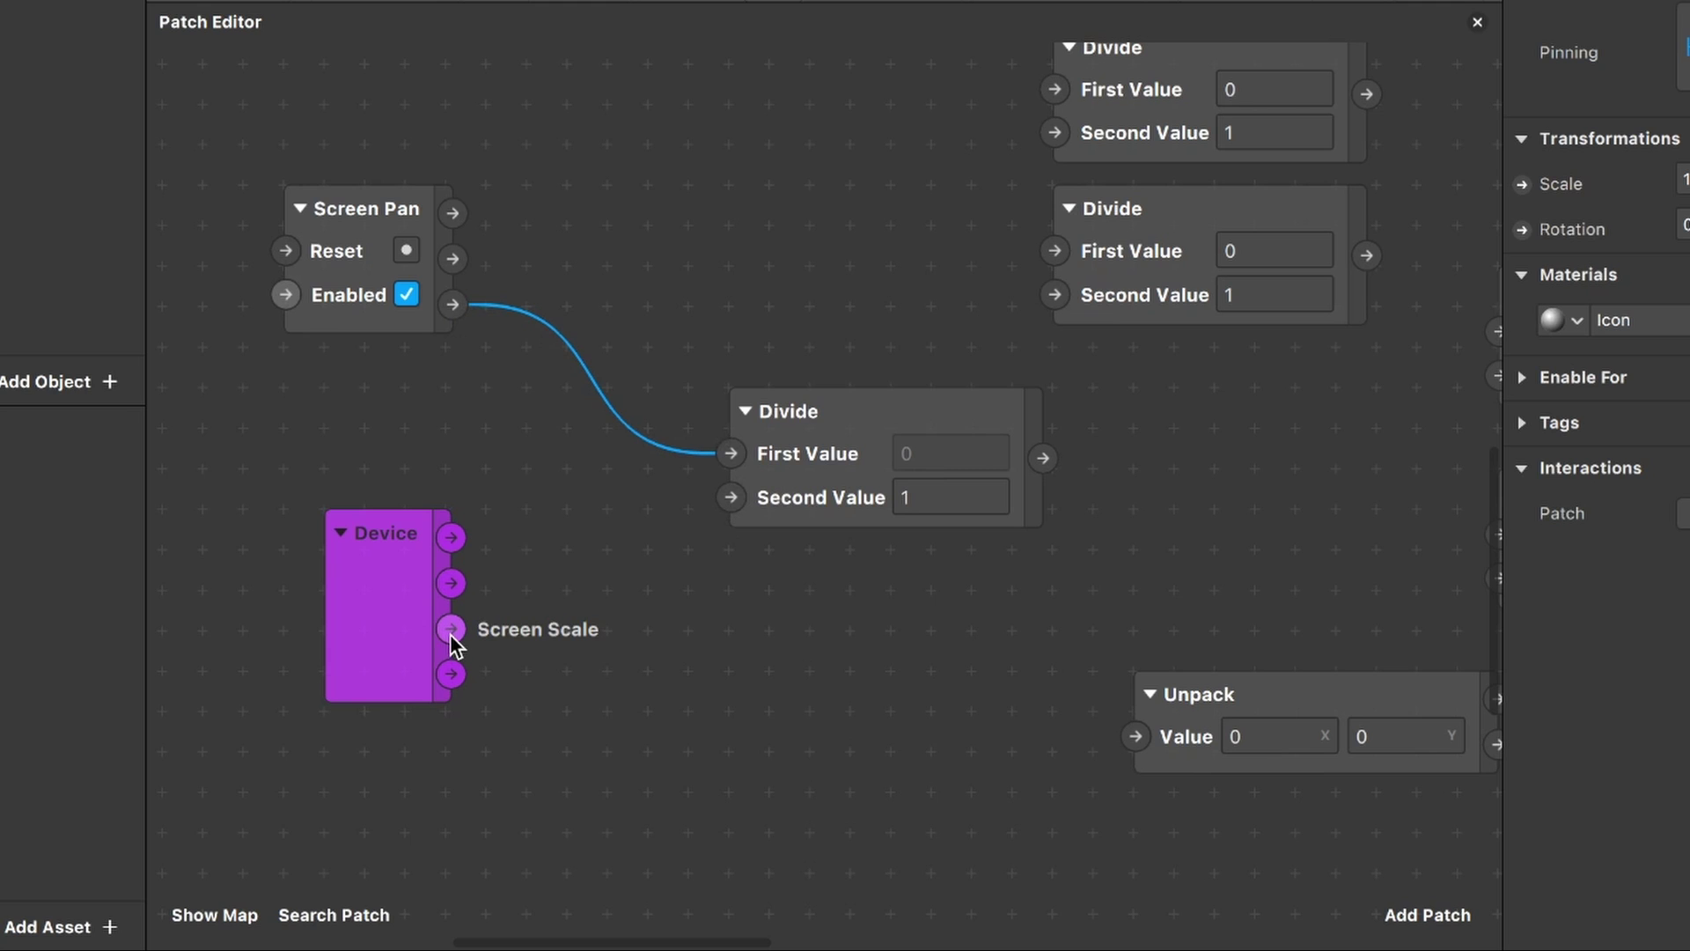
pyautogui.moveTo(450, 630); pyautogui.dragTo(732, 498)
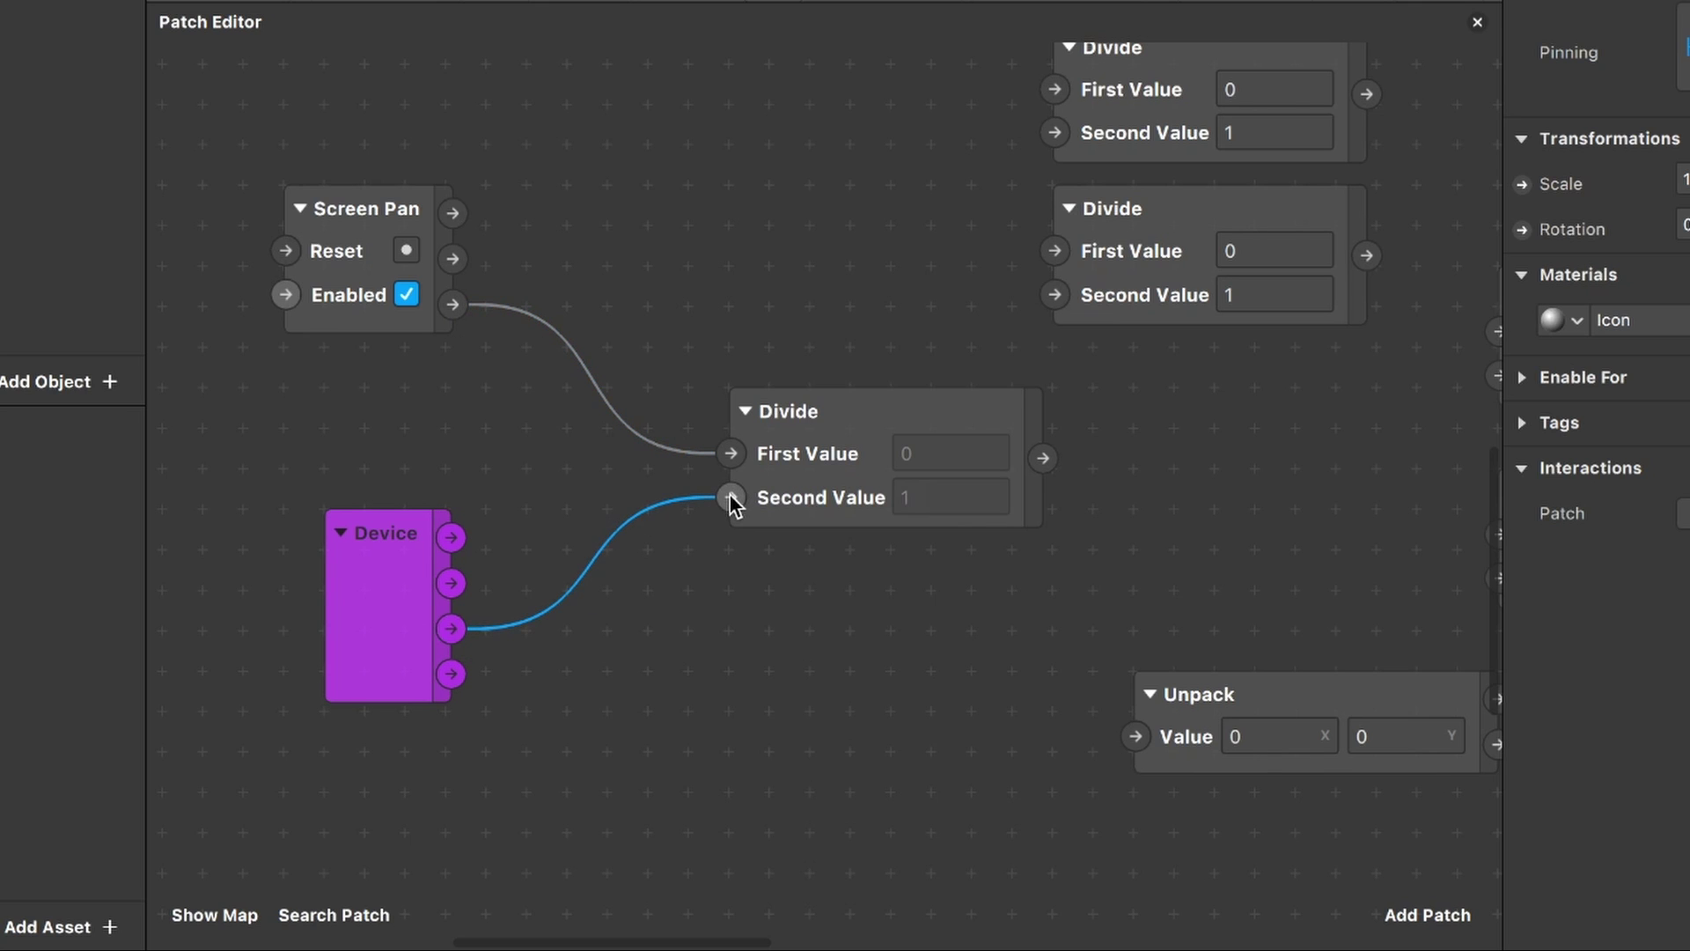
# Step: Move the Width and Height value patches farther away from the rectangle0 size patches and the two stacked Divide patches
pyautogui.scroll(5, 1002, 583)
pyautogui.hscroll(3, 1002, 582)
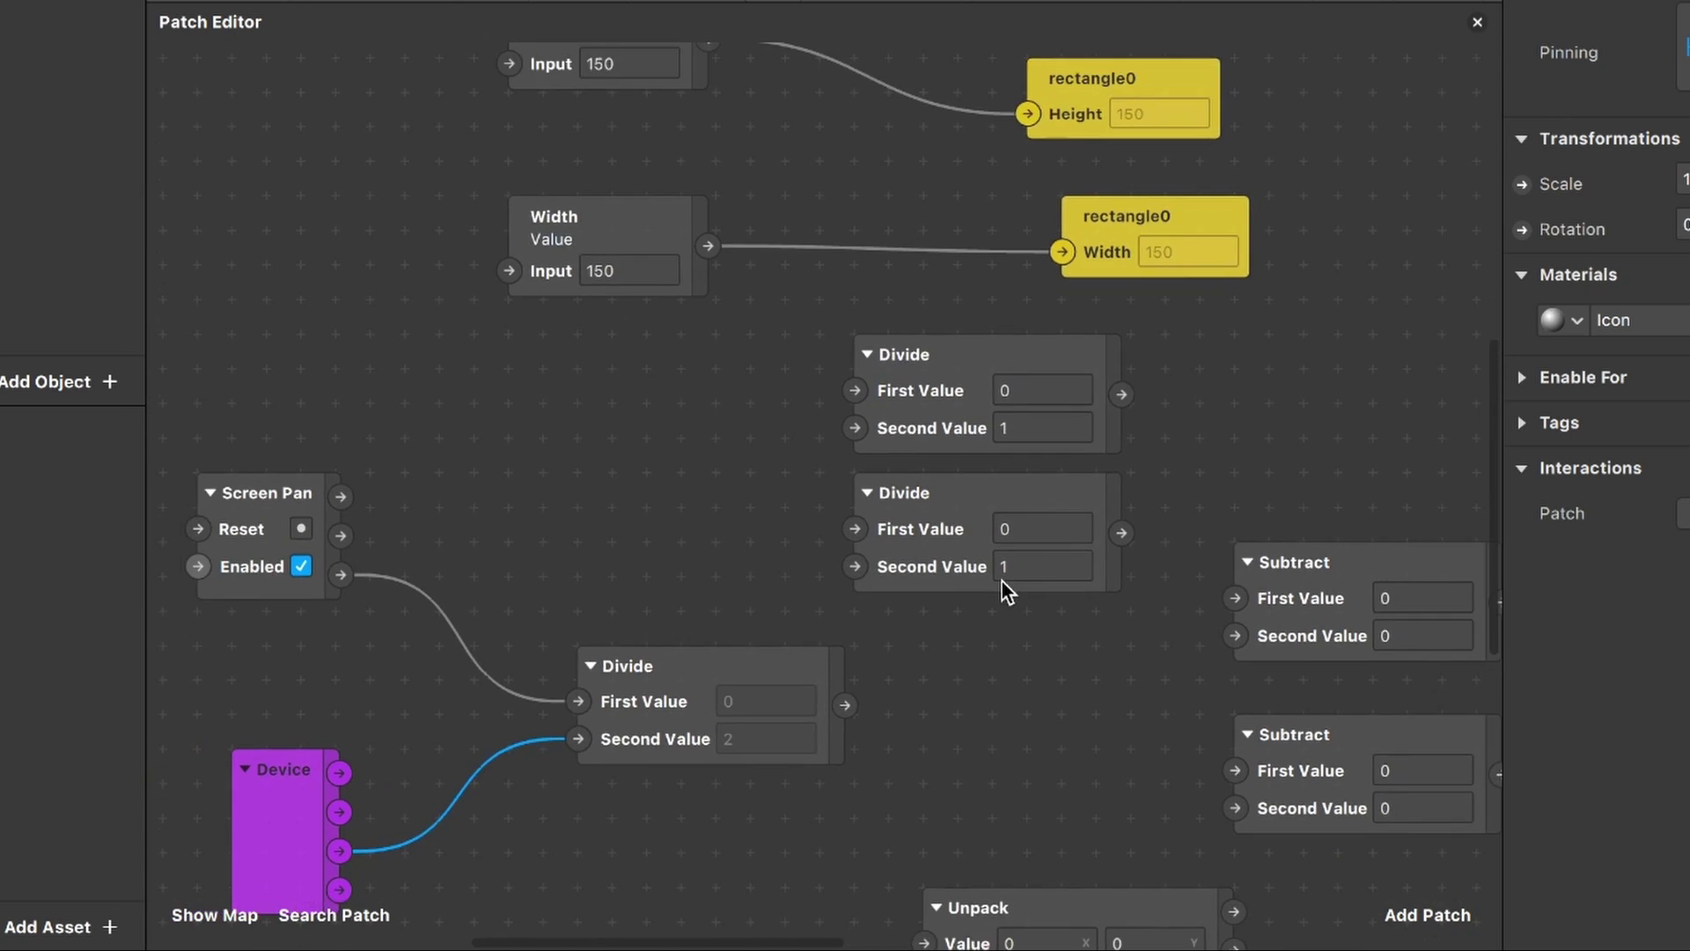
pyautogui.scroll(-1, 986, 582)
pyautogui.hscroll(2, 986, 582)
pyautogui.moveTo(489, 328); pyautogui.dragTo(338, 326)
pyautogui.moveTo(451, 120); pyautogui.dragTo(299, 118)
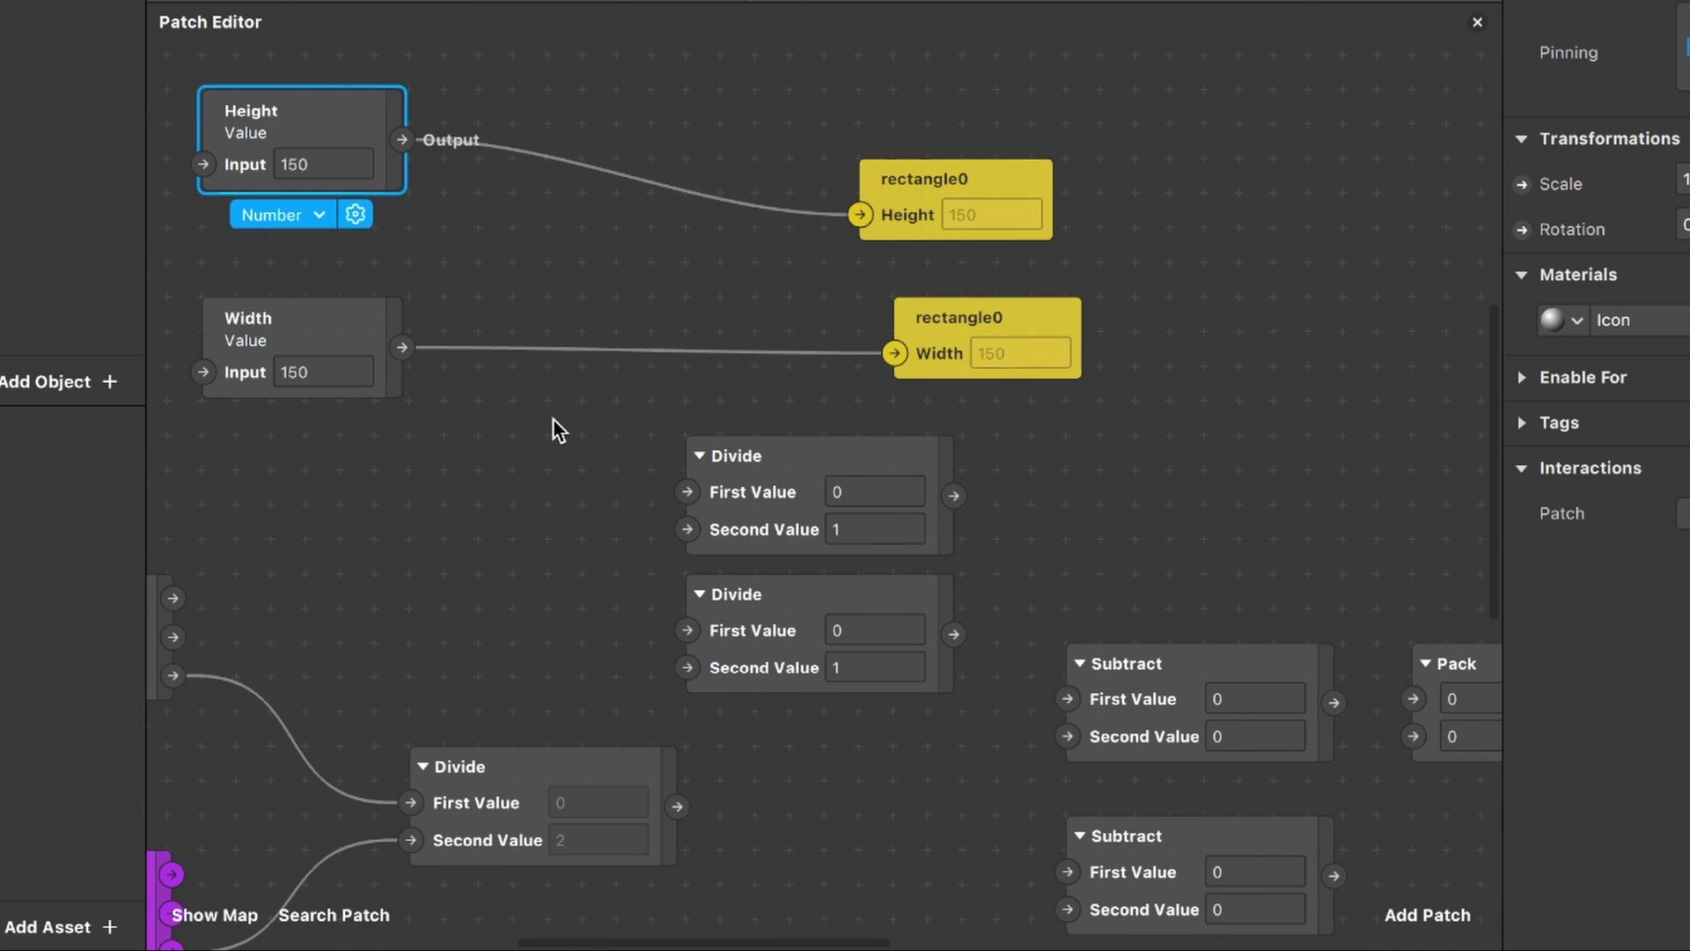
# Step: Connect the Height value to the First Value of the upper stacked Divide patch and the Width value to the lower one's
pyautogui.scroll(-2, 553, 419)
pyautogui.hscroll(-5, 552, 420)
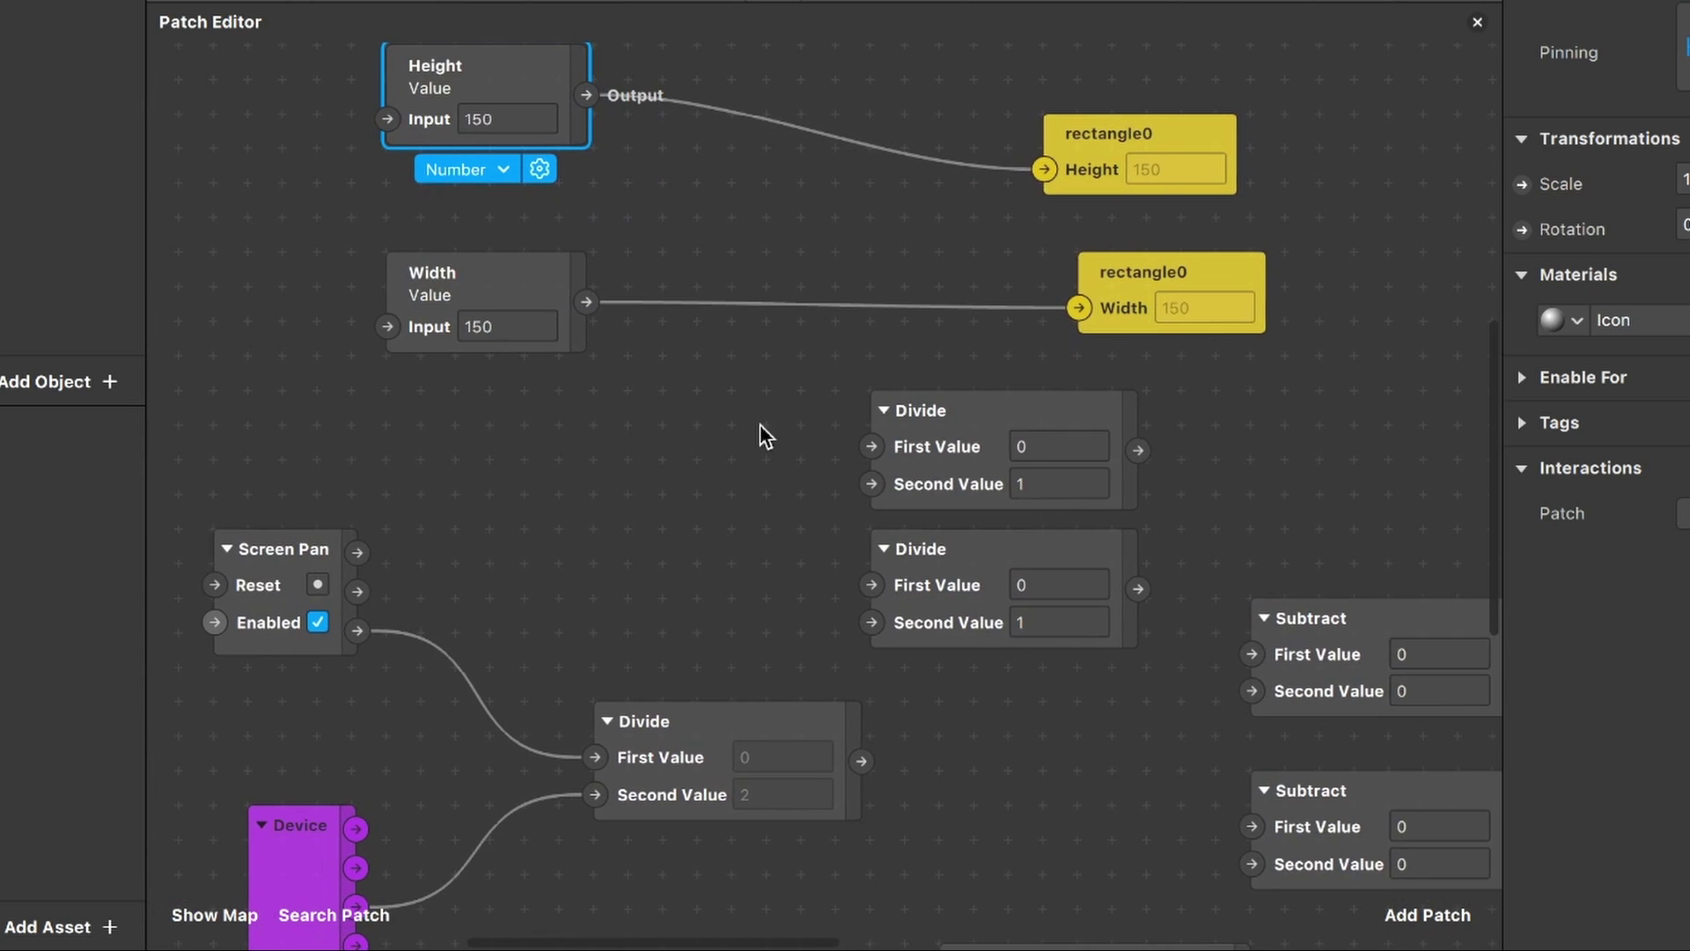
pyautogui.scroll(1, 735, 405)
pyautogui.hscroll(-1, 736, 405)
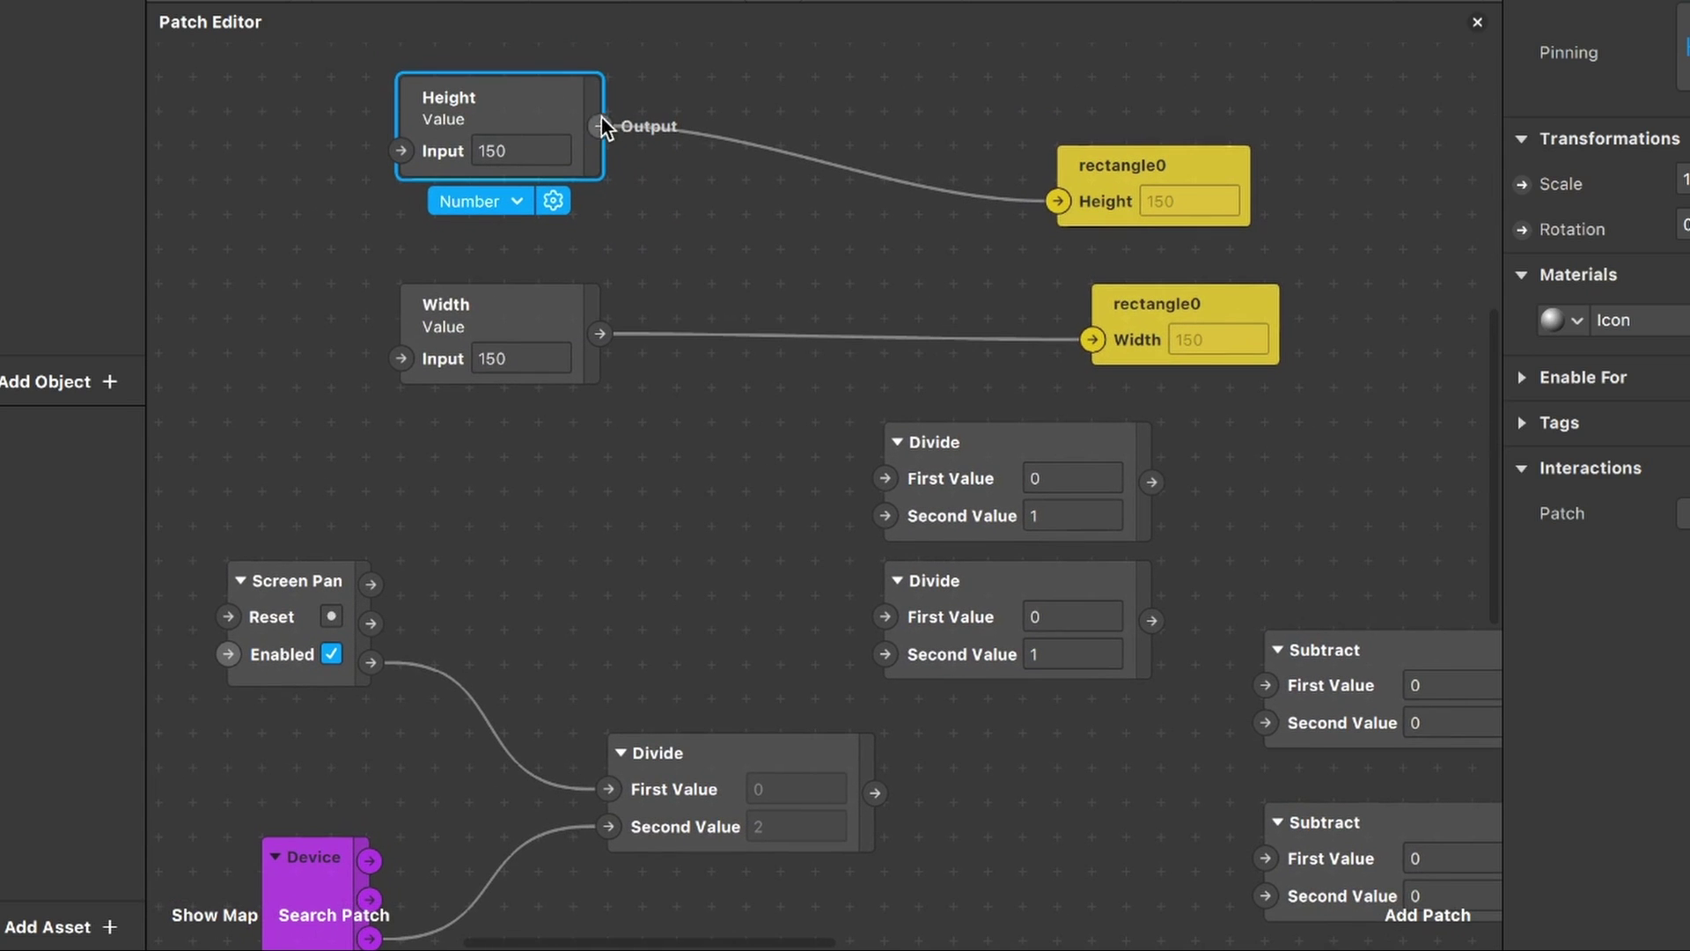
pyautogui.moveTo(600, 126); pyautogui.dragTo(885, 477)
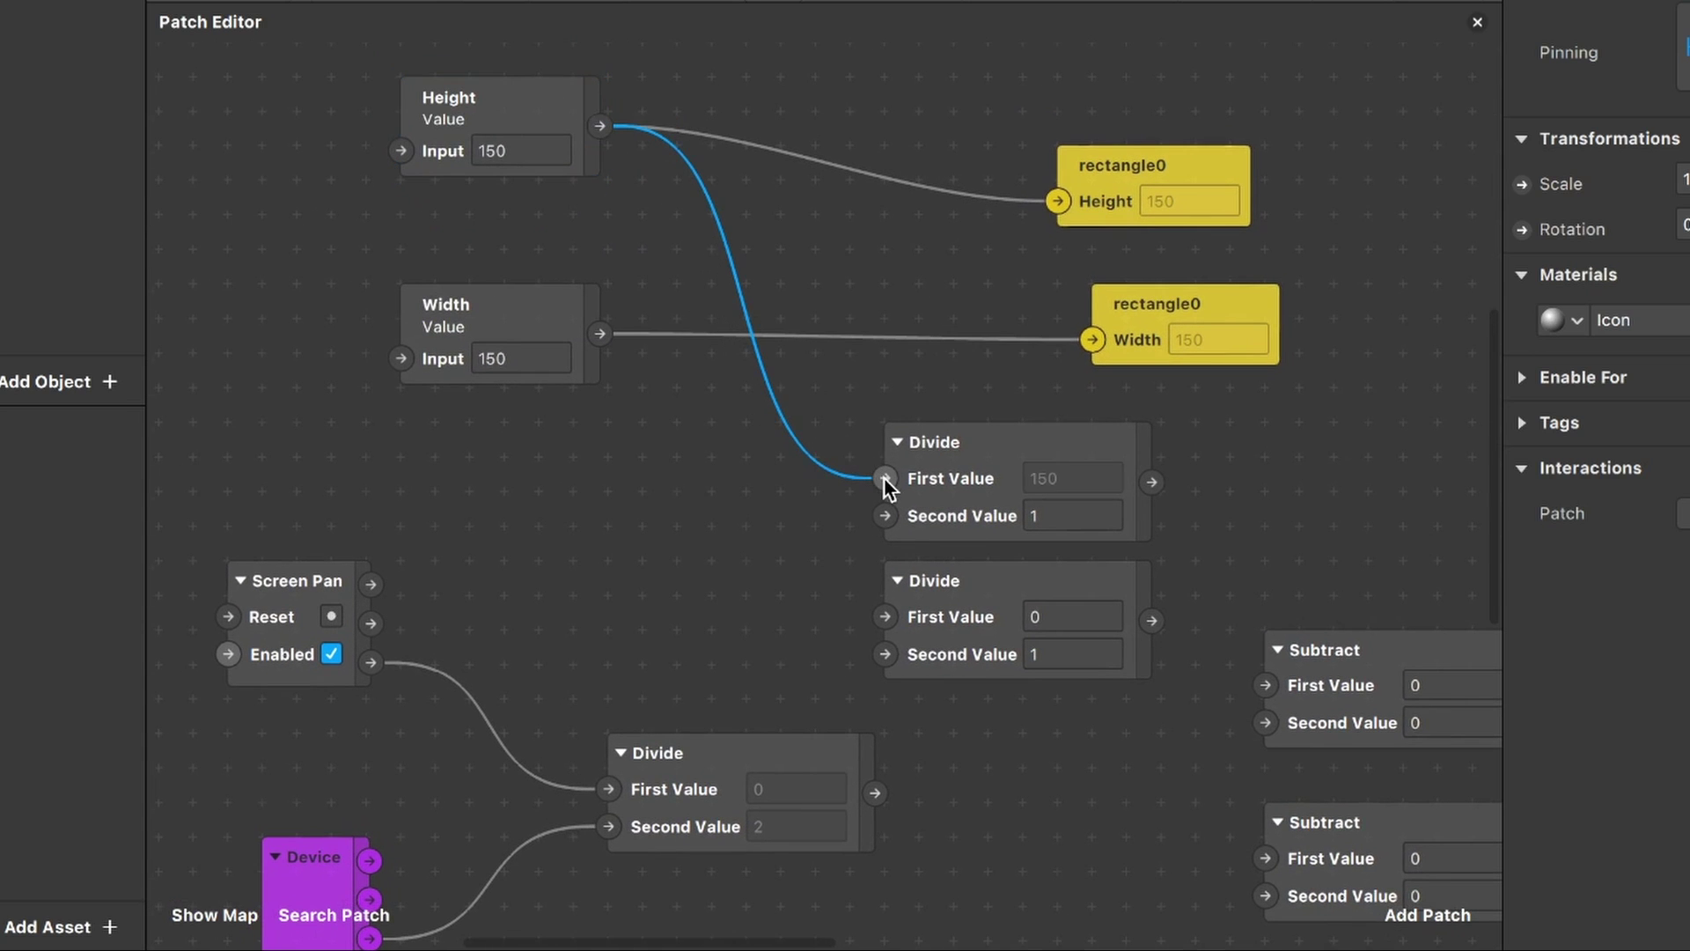
pyautogui.scroll(-2, 712, 381)
pyautogui.hscroll(1, 713, 381)
pyautogui.moveTo(583, 280); pyautogui.dragTo(869, 577)
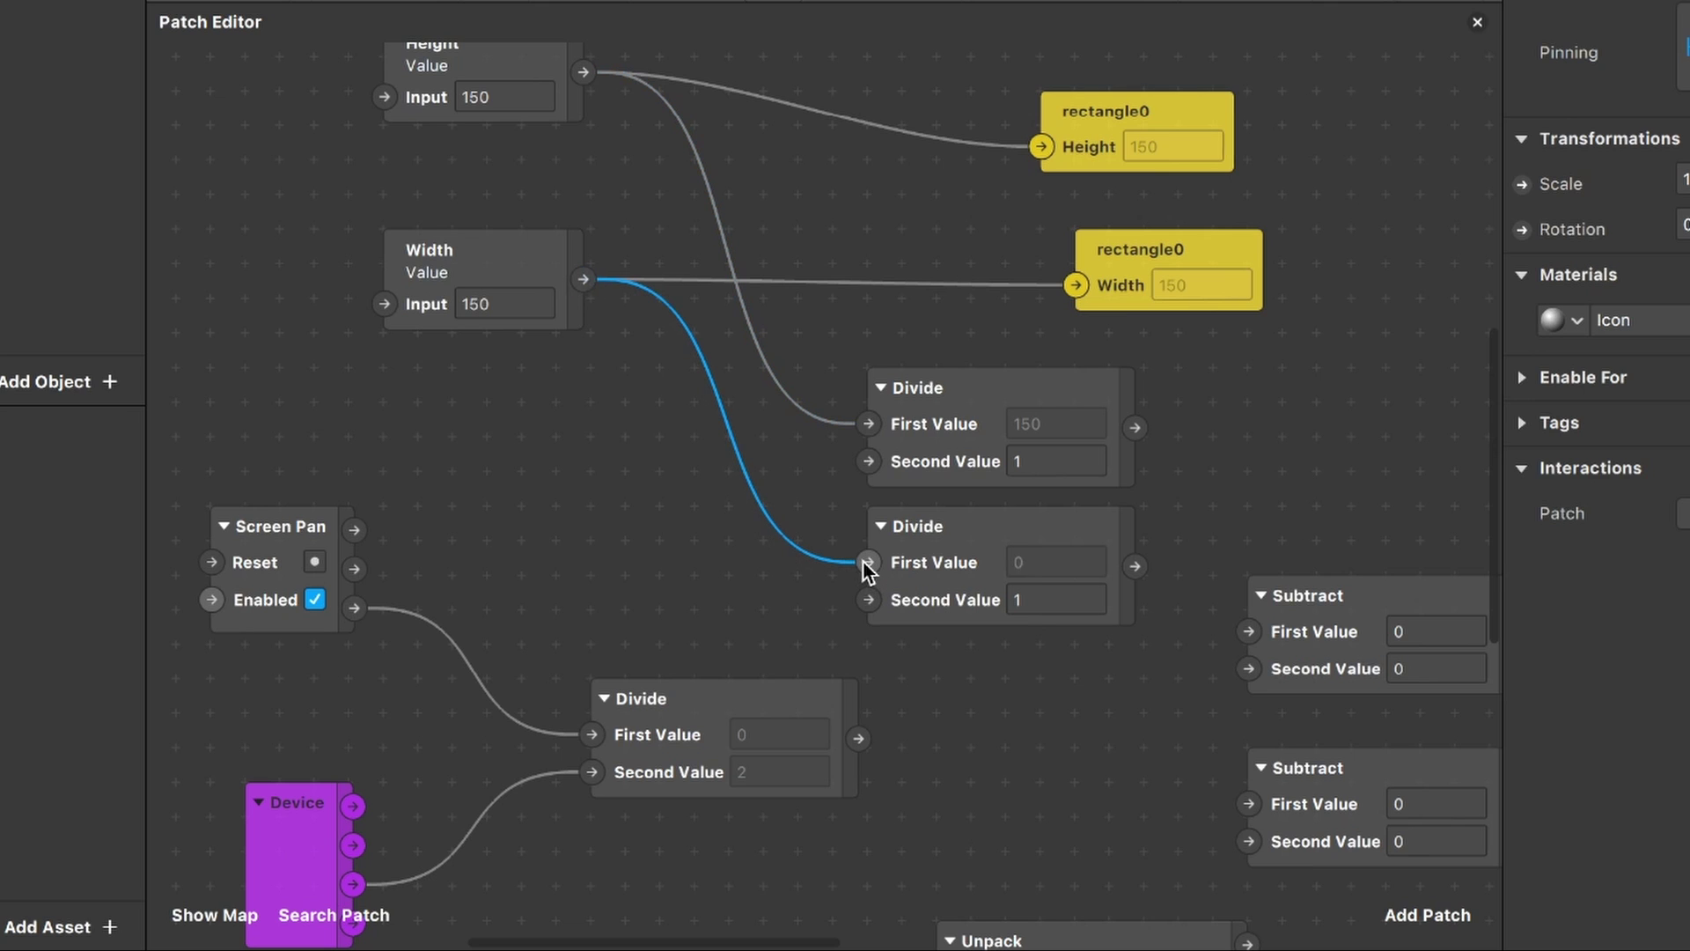
# Step: Set the Second Value of both stacked Divide patches to 2
pyautogui.scroll(-1, 863, 560)
pyautogui.hscroll(1, 863, 560)
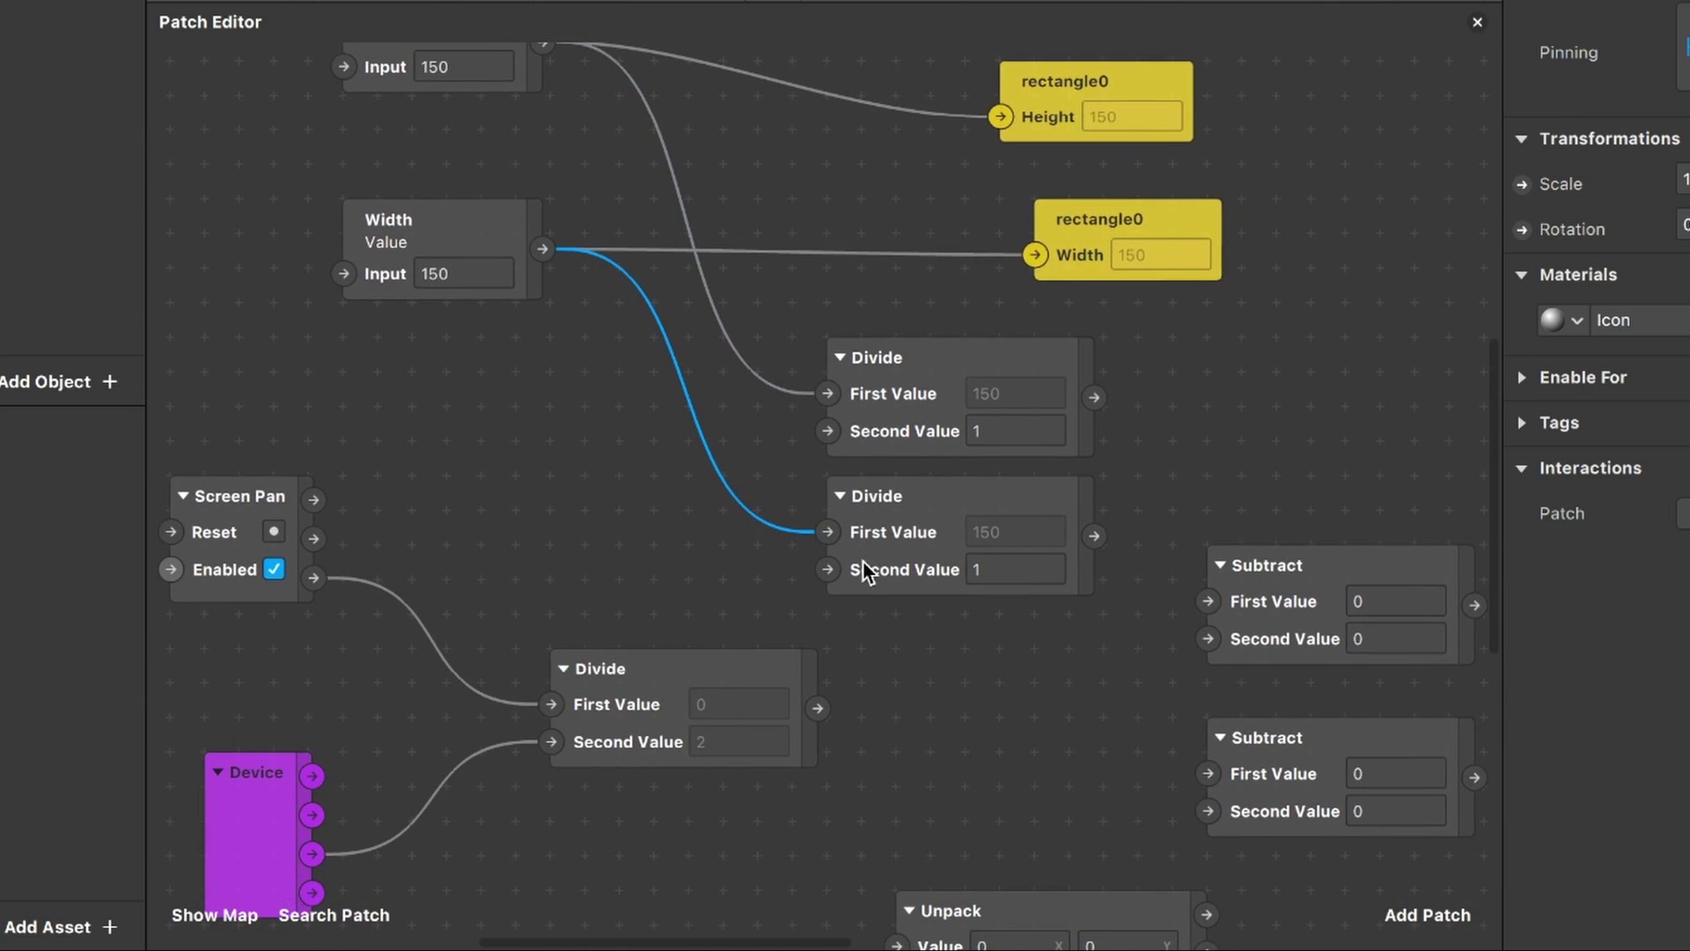
pyautogui.click(1030, 433)
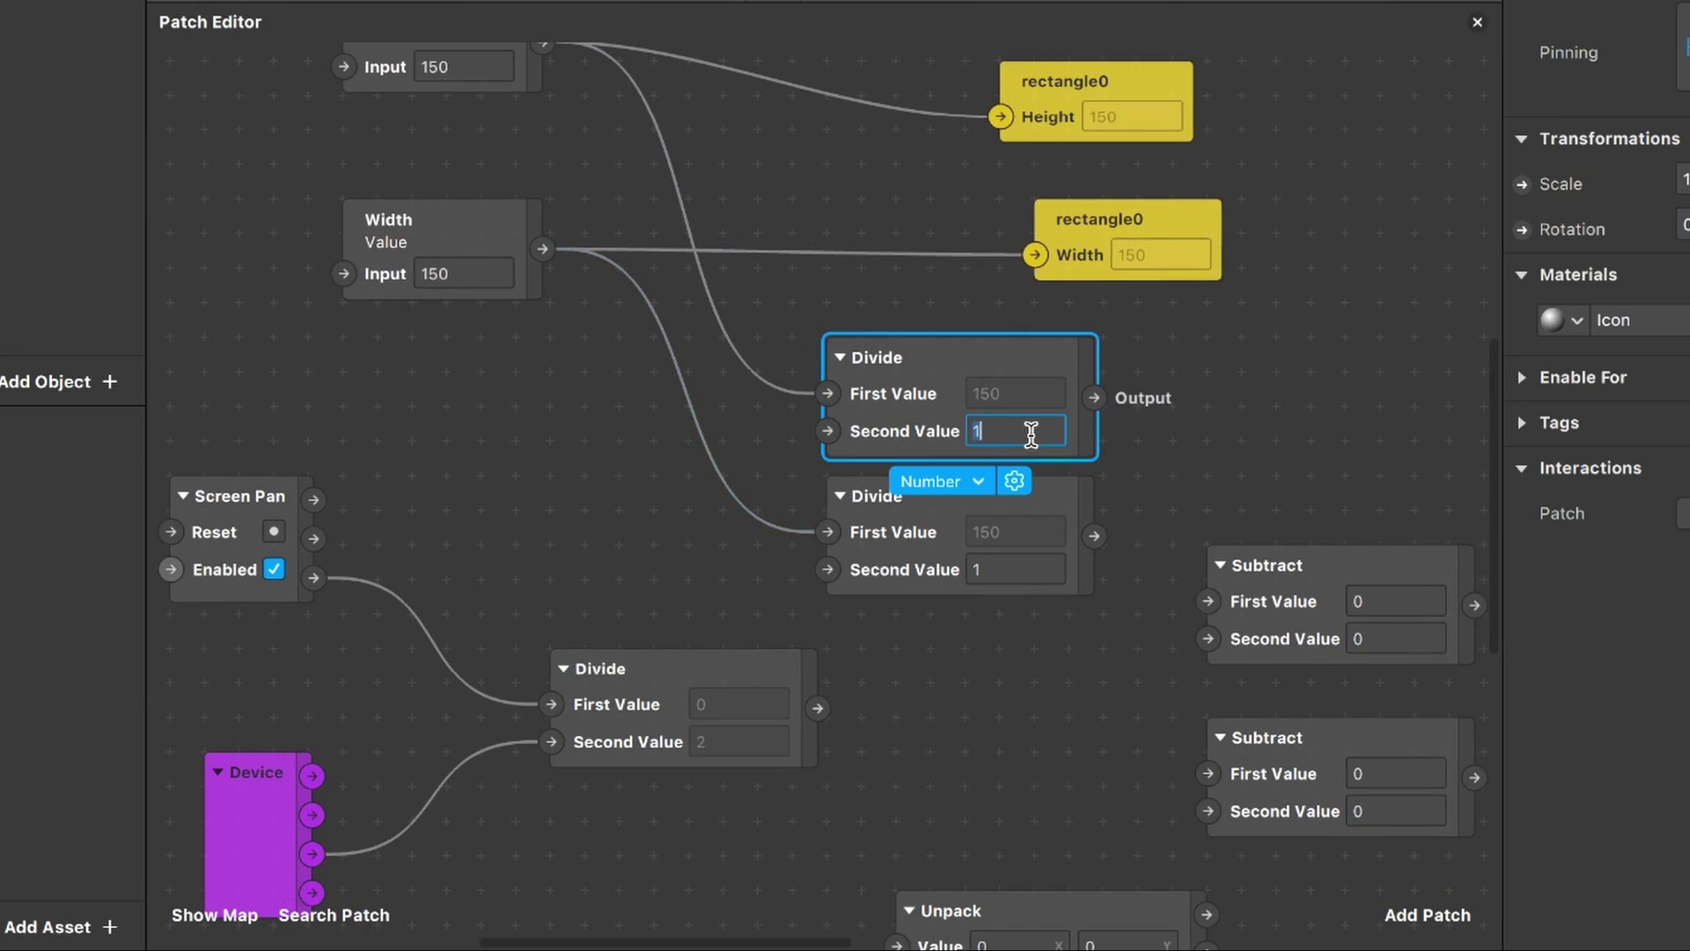
pyautogui.write('2')
pyautogui.press('Return')
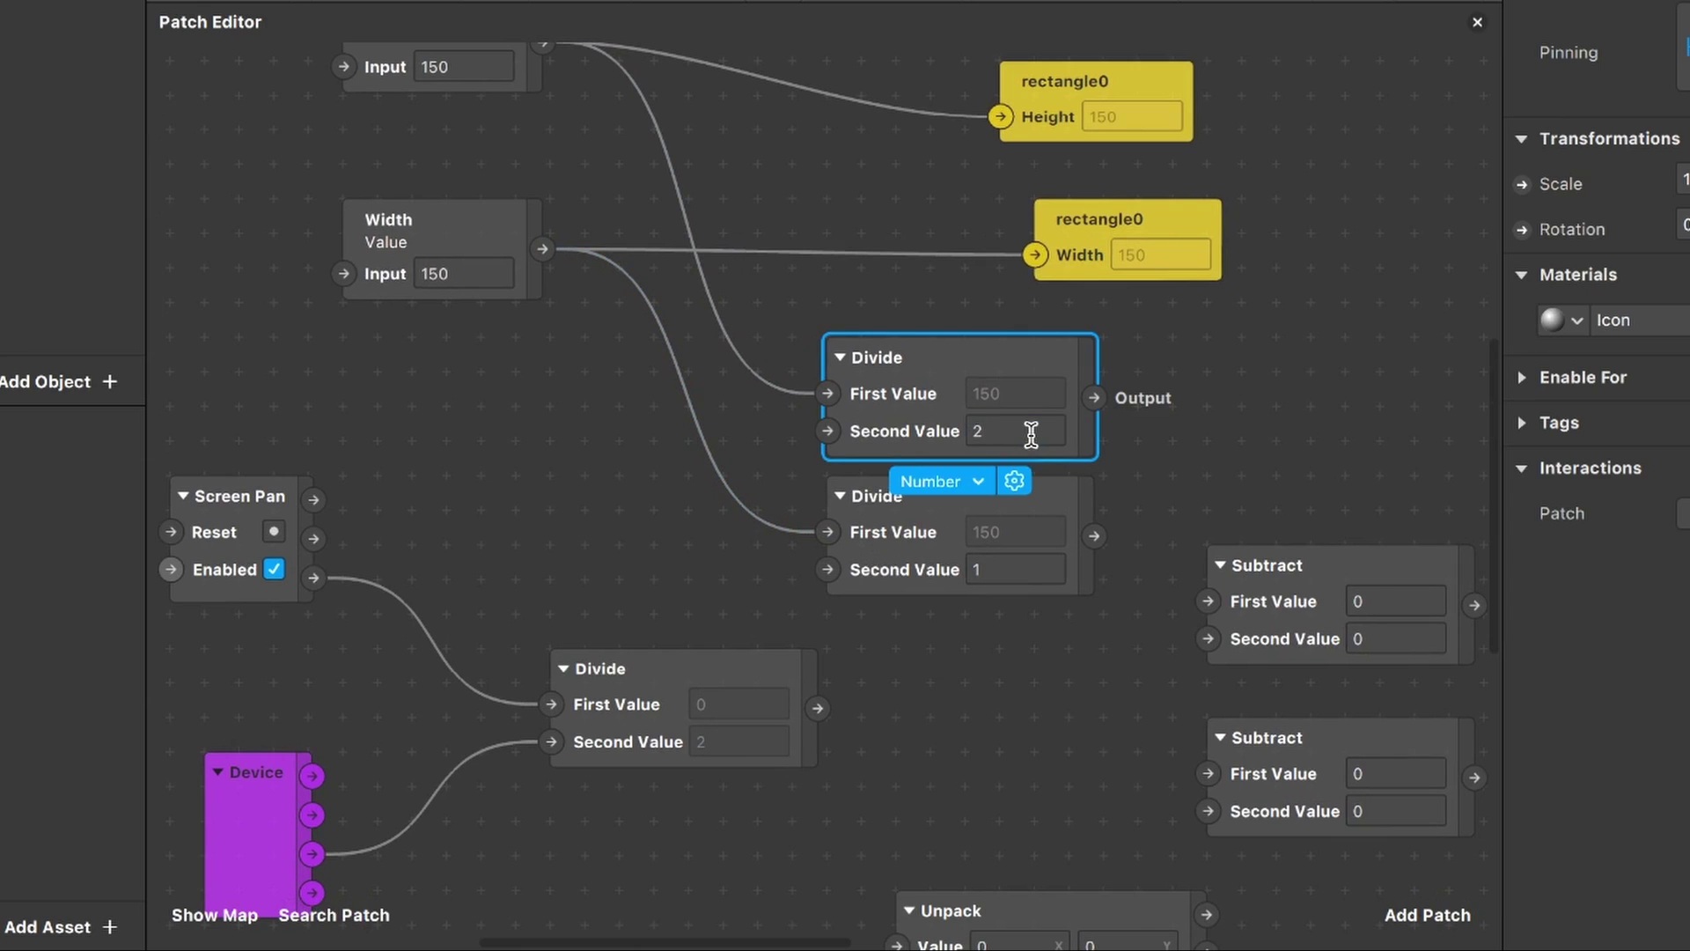
pyautogui.click(1023, 561)
pyautogui.write('2')
pyautogui.press('Return')
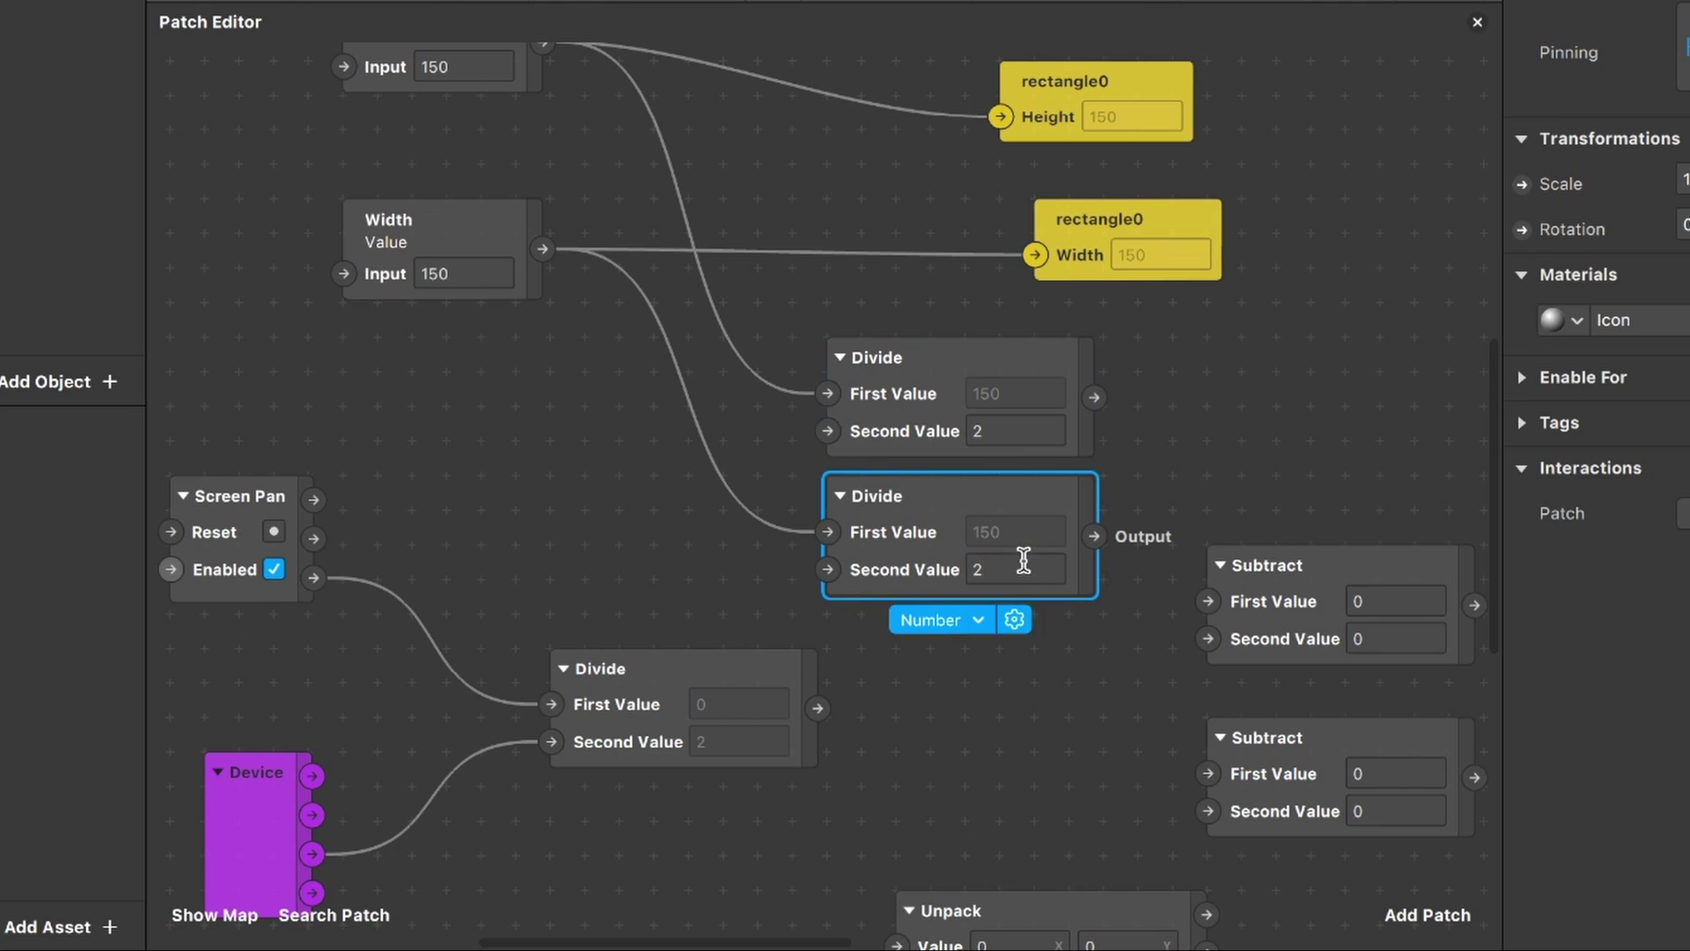
# Step: Move the Divide patch fed by Screen Pan and Device lower, and connect its output to Unpack's Value input
pyautogui.hscroll(8, 1023, 559)
pyautogui.scroll(-3, 1024, 560)
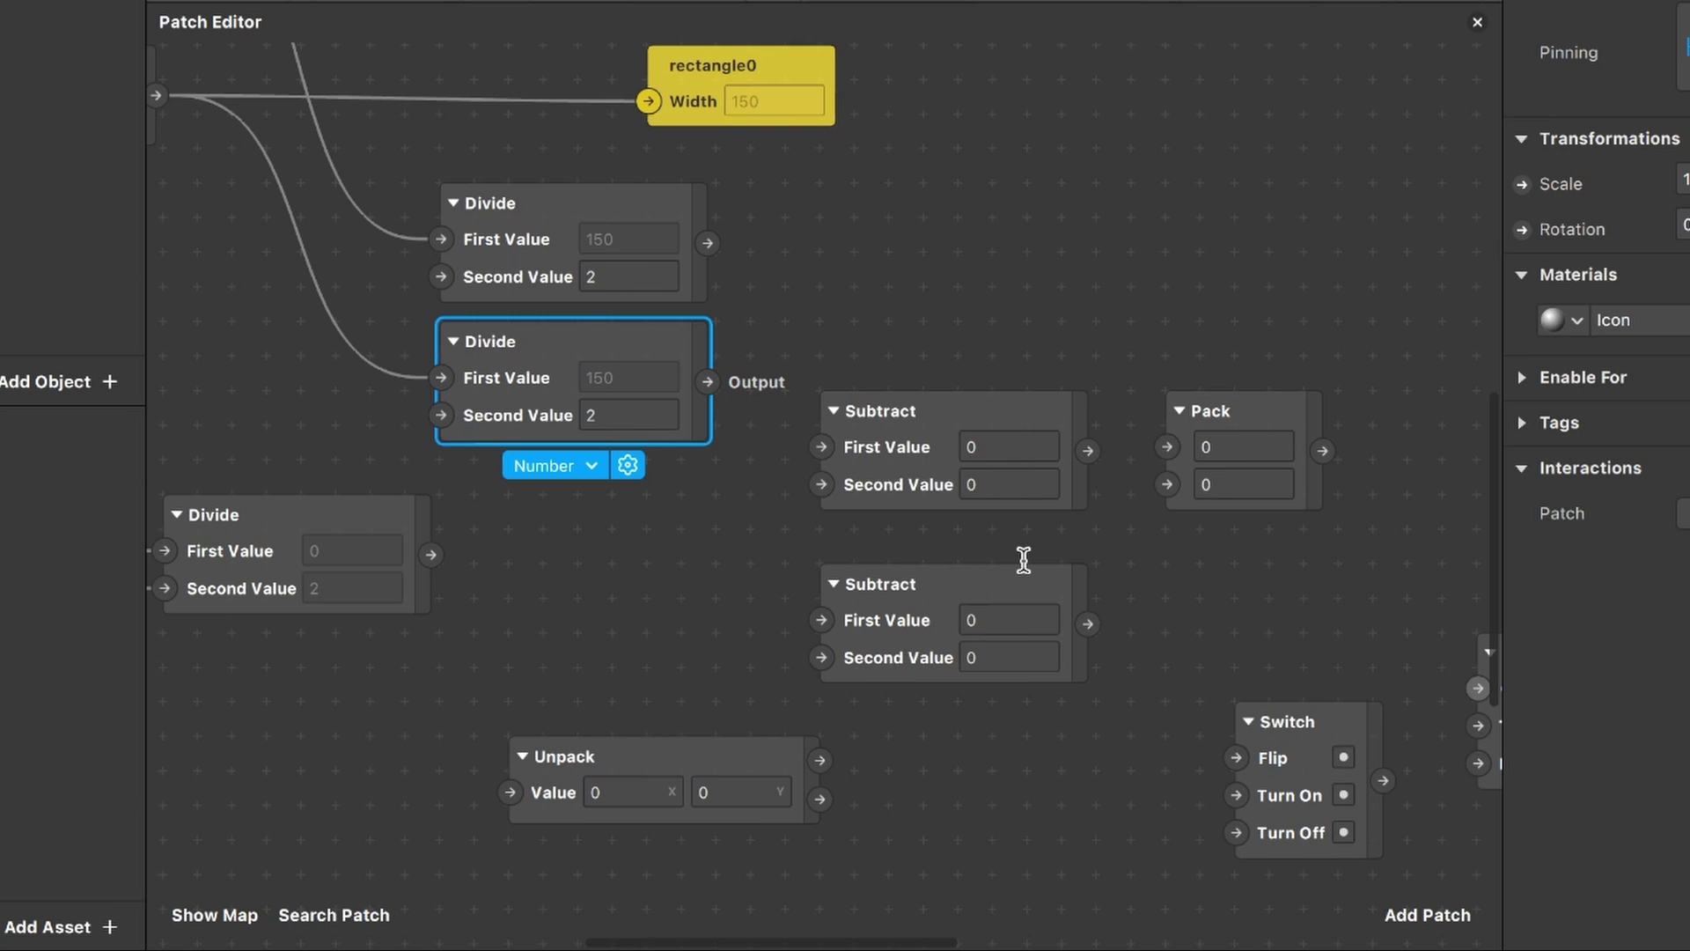
pyautogui.scroll(-3, 1022, 561)
pyautogui.hscroll(-8, 579, 524)
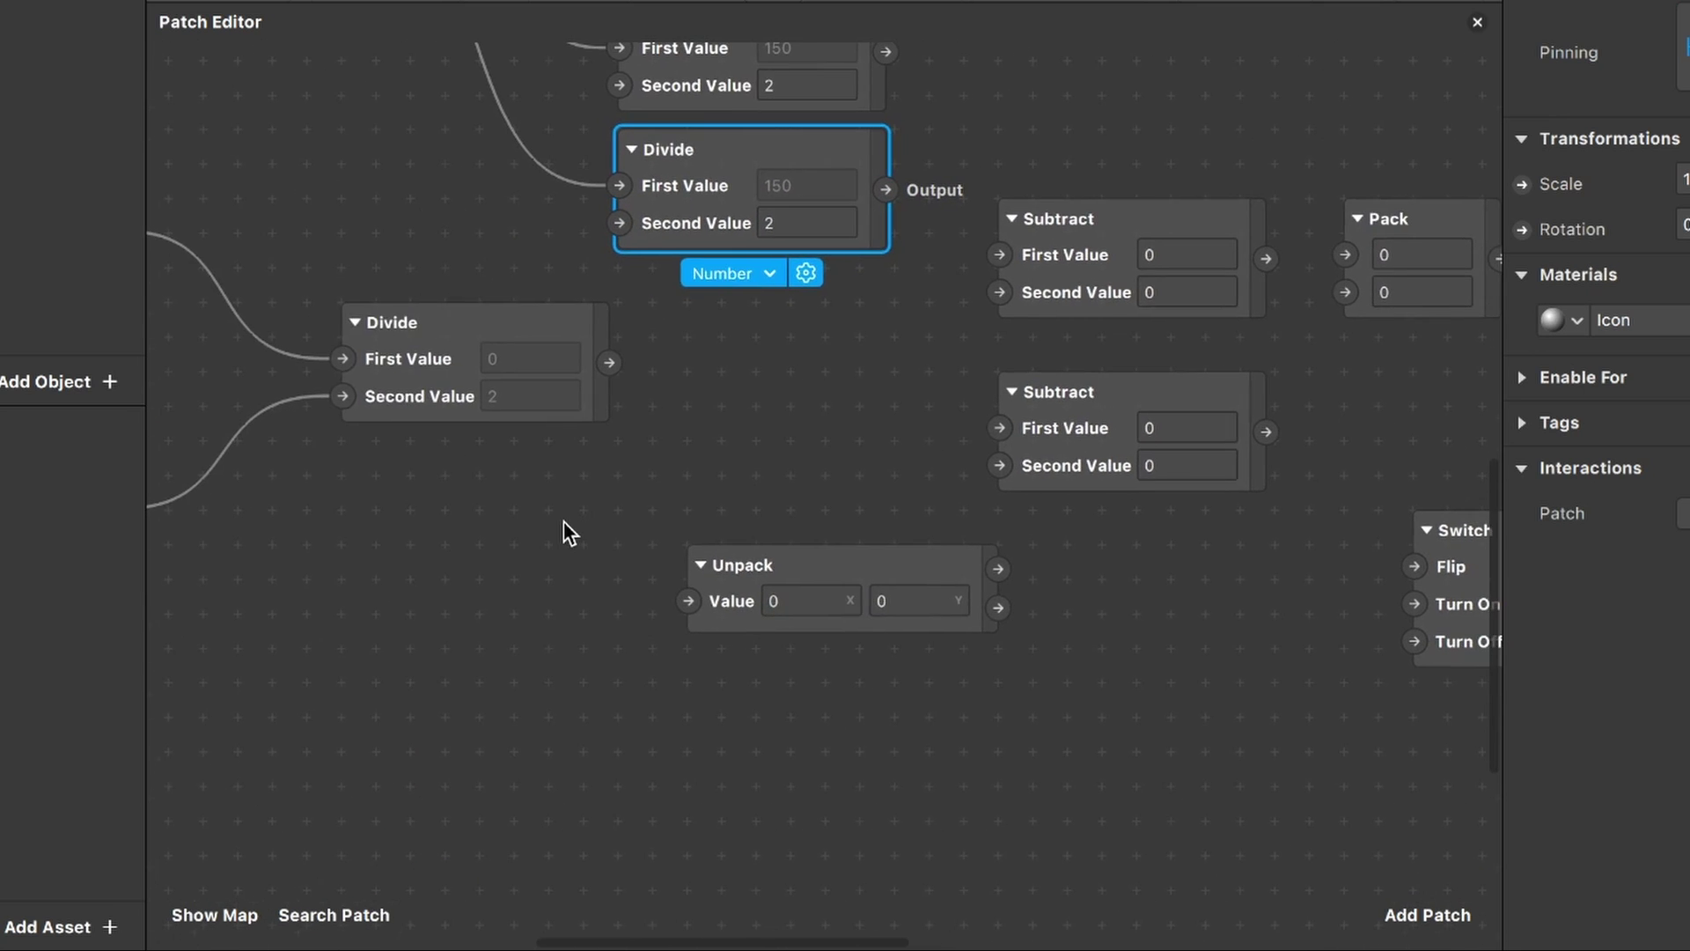
pyautogui.hscroll(-4, 563, 522)
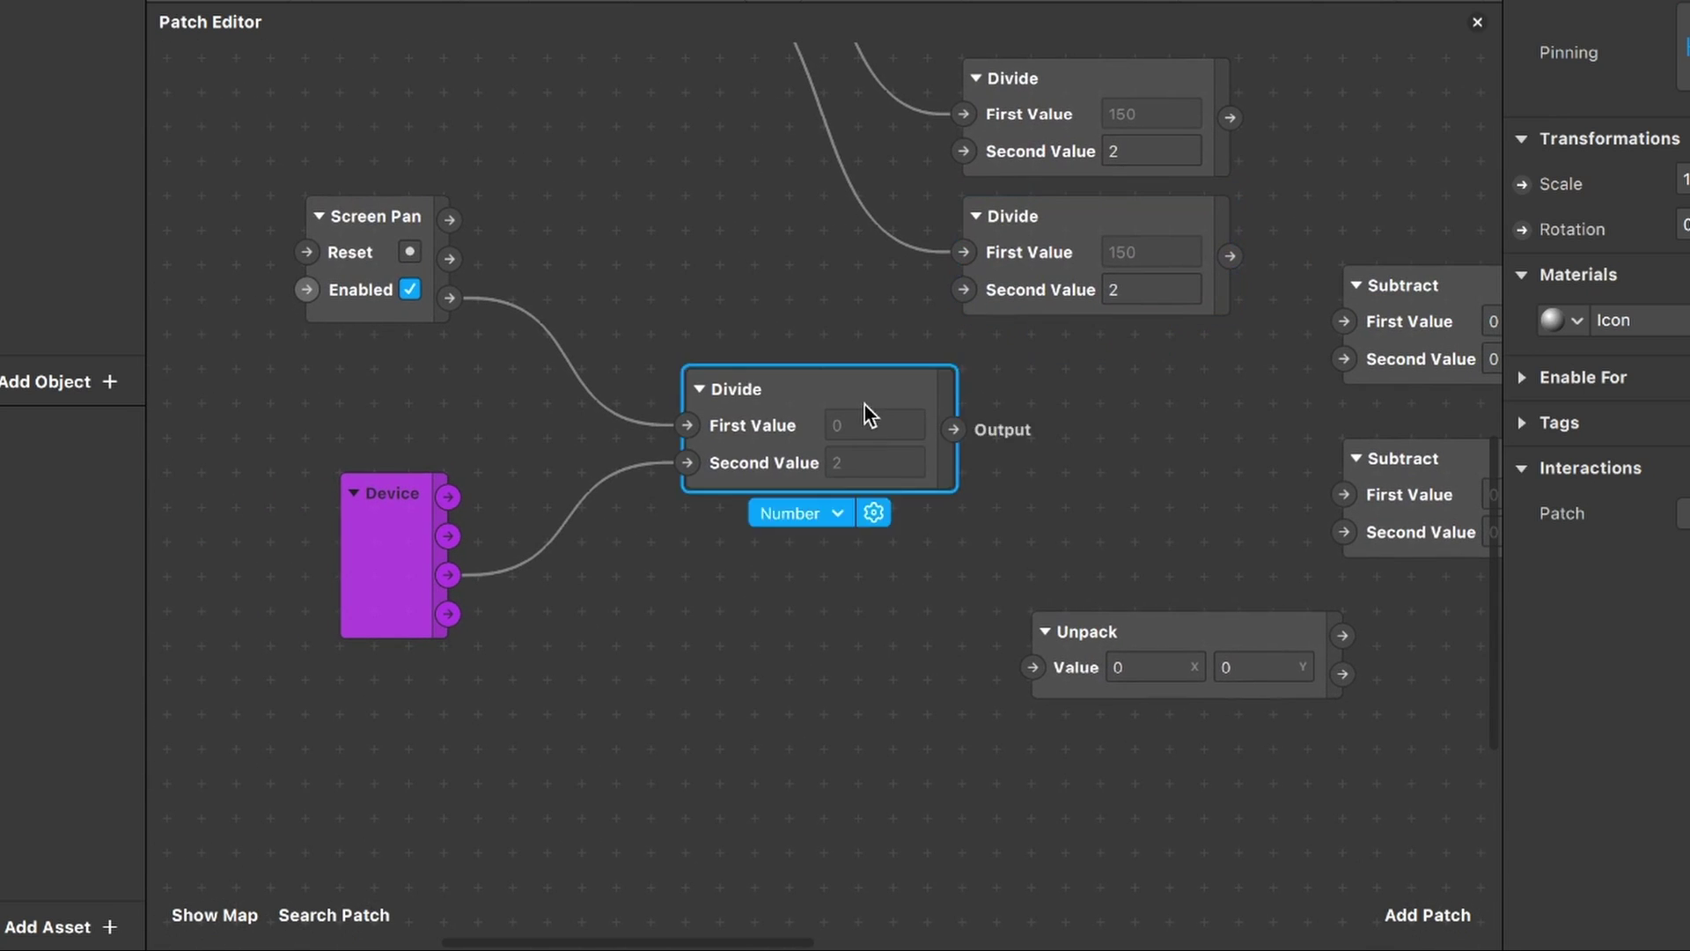
pyautogui.moveTo(864, 404); pyautogui.dragTo(830, 509)
pyautogui.scroll(-3, 632, 540)
pyautogui.hscroll(4, 632, 541)
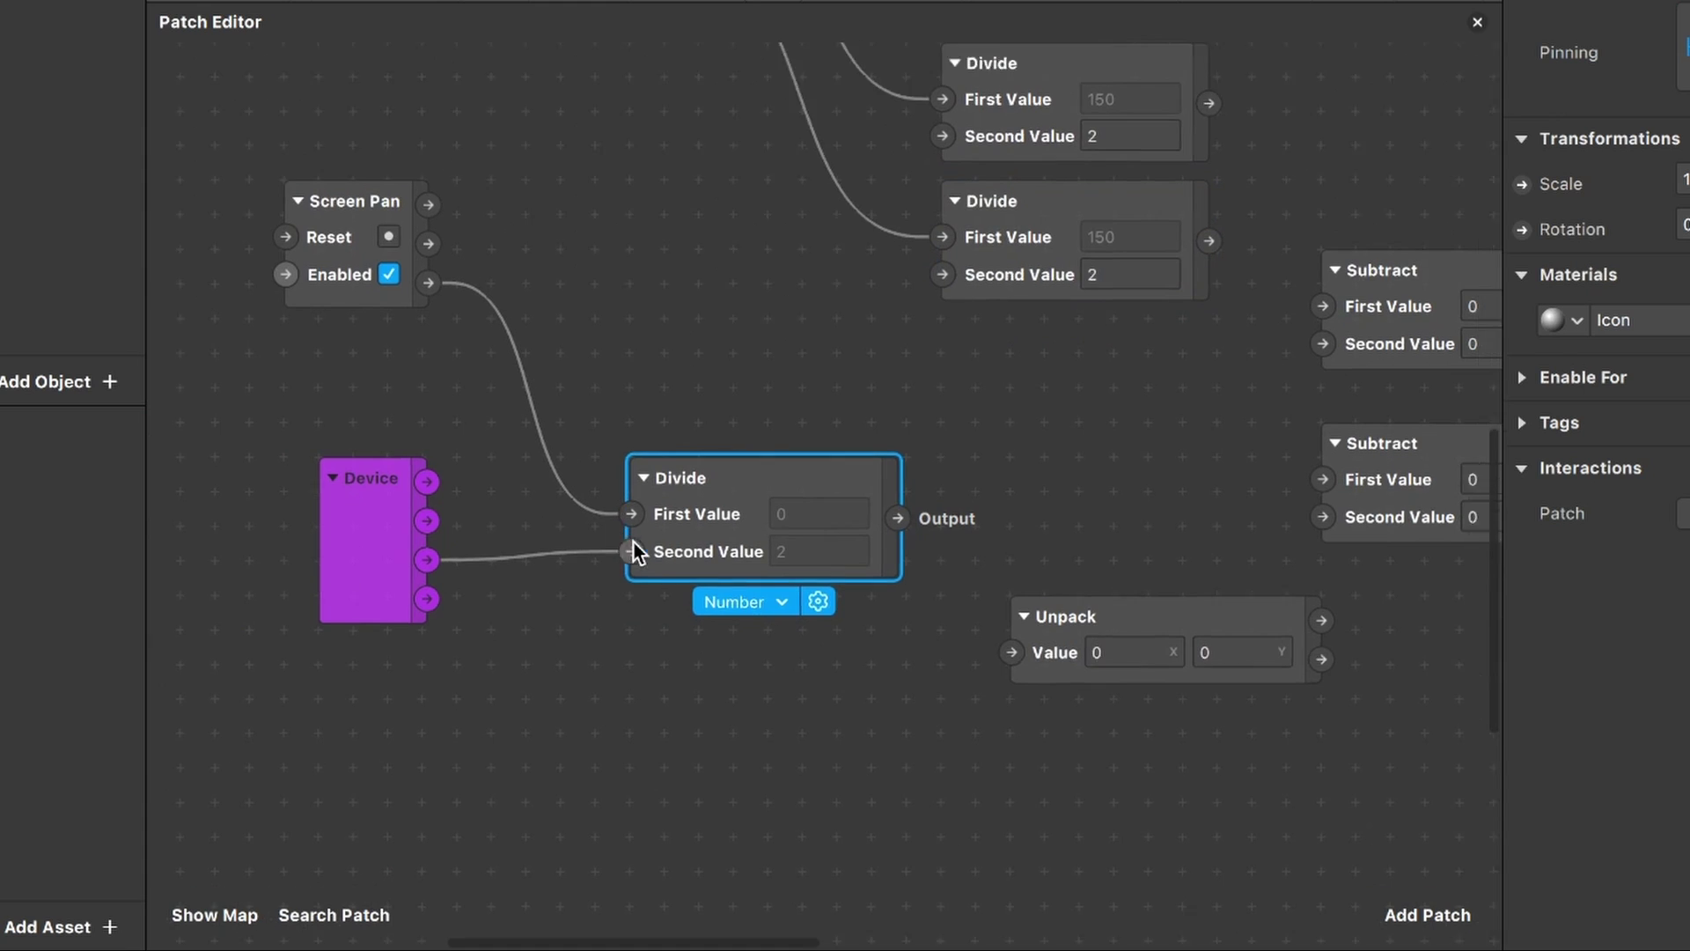
pyautogui.moveTo(766, 426); pyautogui.dragTo(880, 562)
pyautogui.hscroll(8, 880, 563)
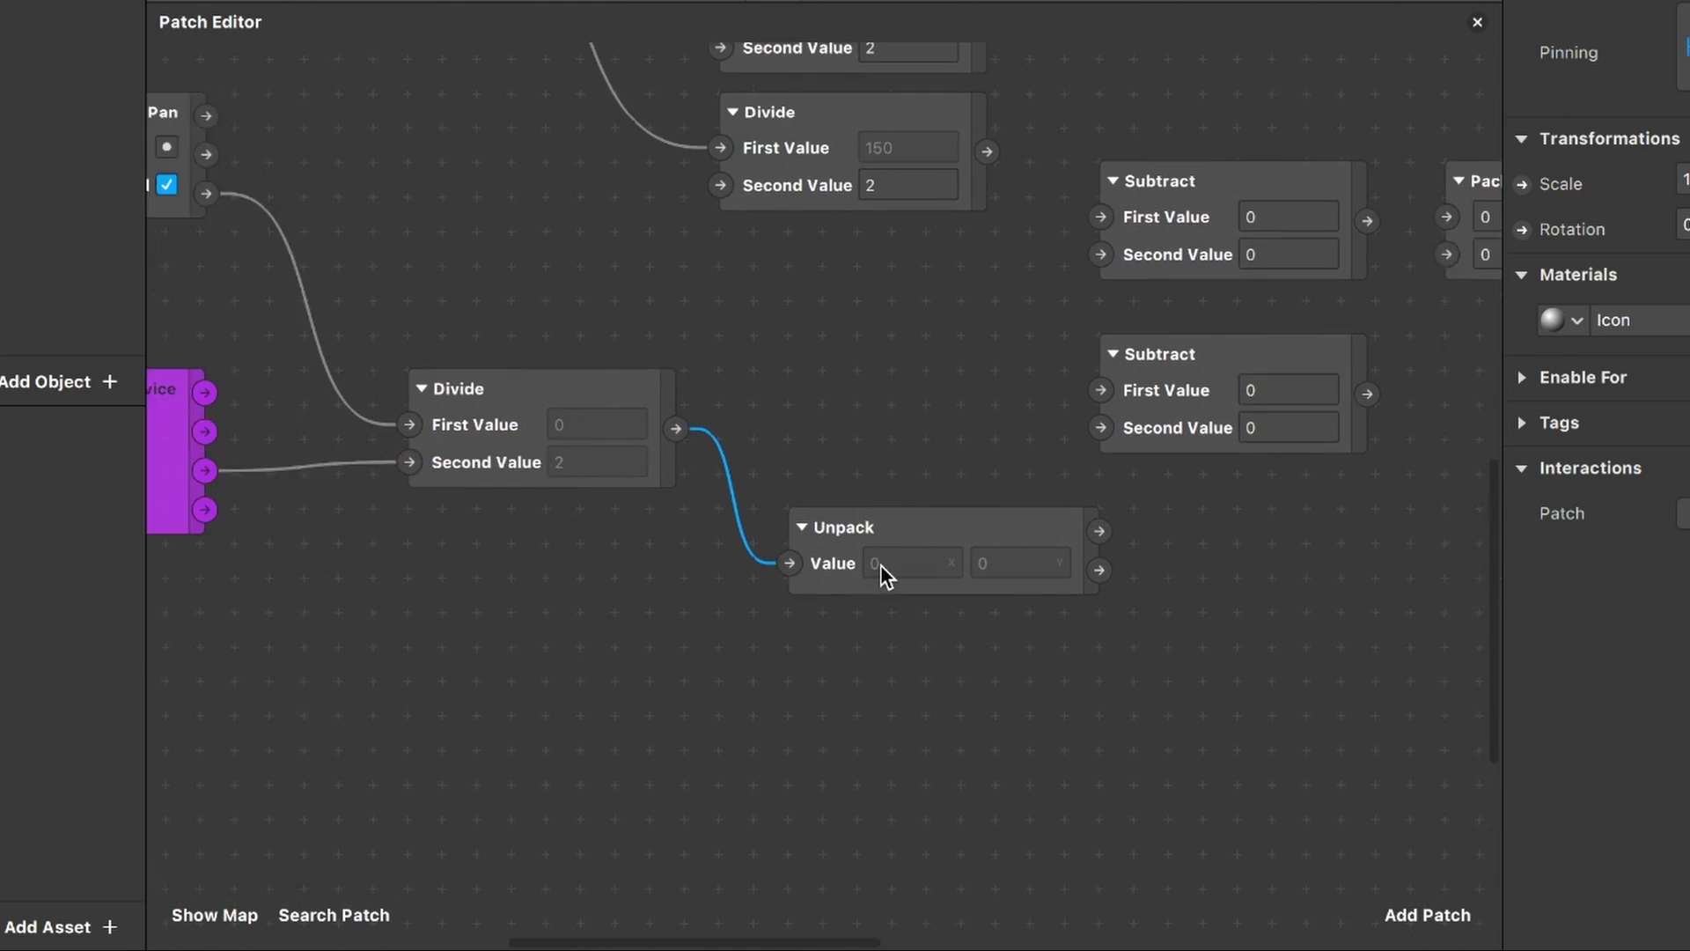
# Step: Connect Unpack's X output to the First Value of the upper Subtract patch
pyautogui.hscroll(3, 881, 563)
pyautogui.scroll(1, 880, 563)
pyautogui.hscroll(-2, 880, 563)
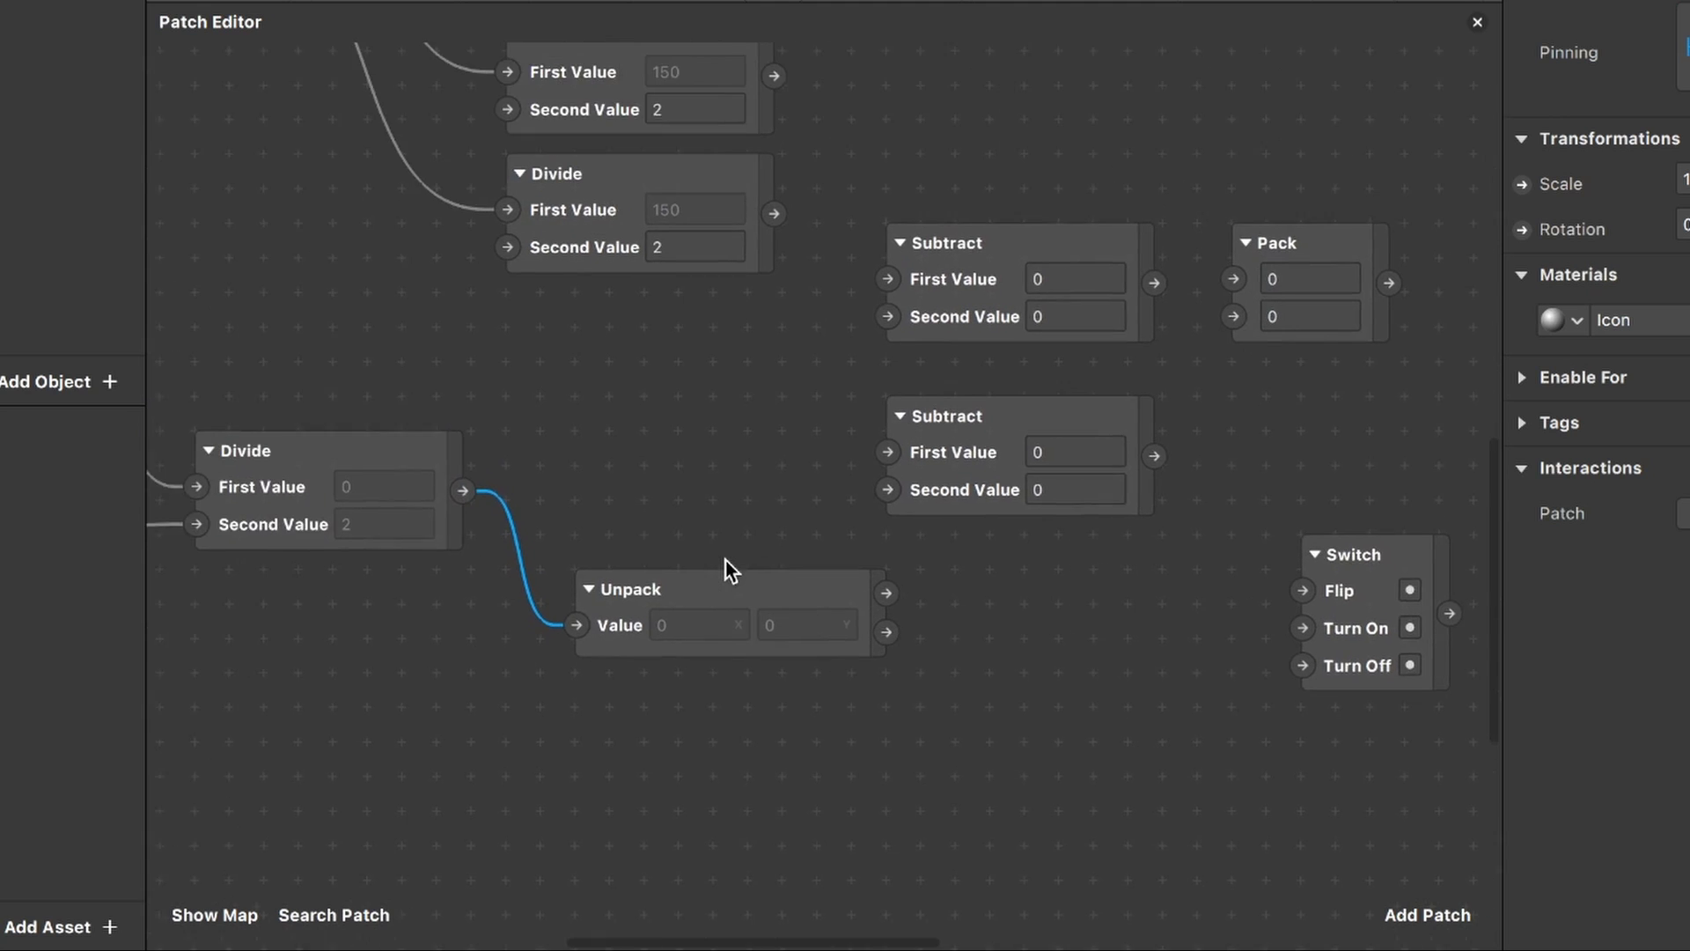
pyautogui.moveTo(876, 582); pyautogui.dragTo(879, 266)
# Step: Move both Subtract patches and the Pack patch together away from Unpack, and connect Unpack's Y output to the lower Subtract's First Value
pyautogui.hscroll(7, 878, 276)
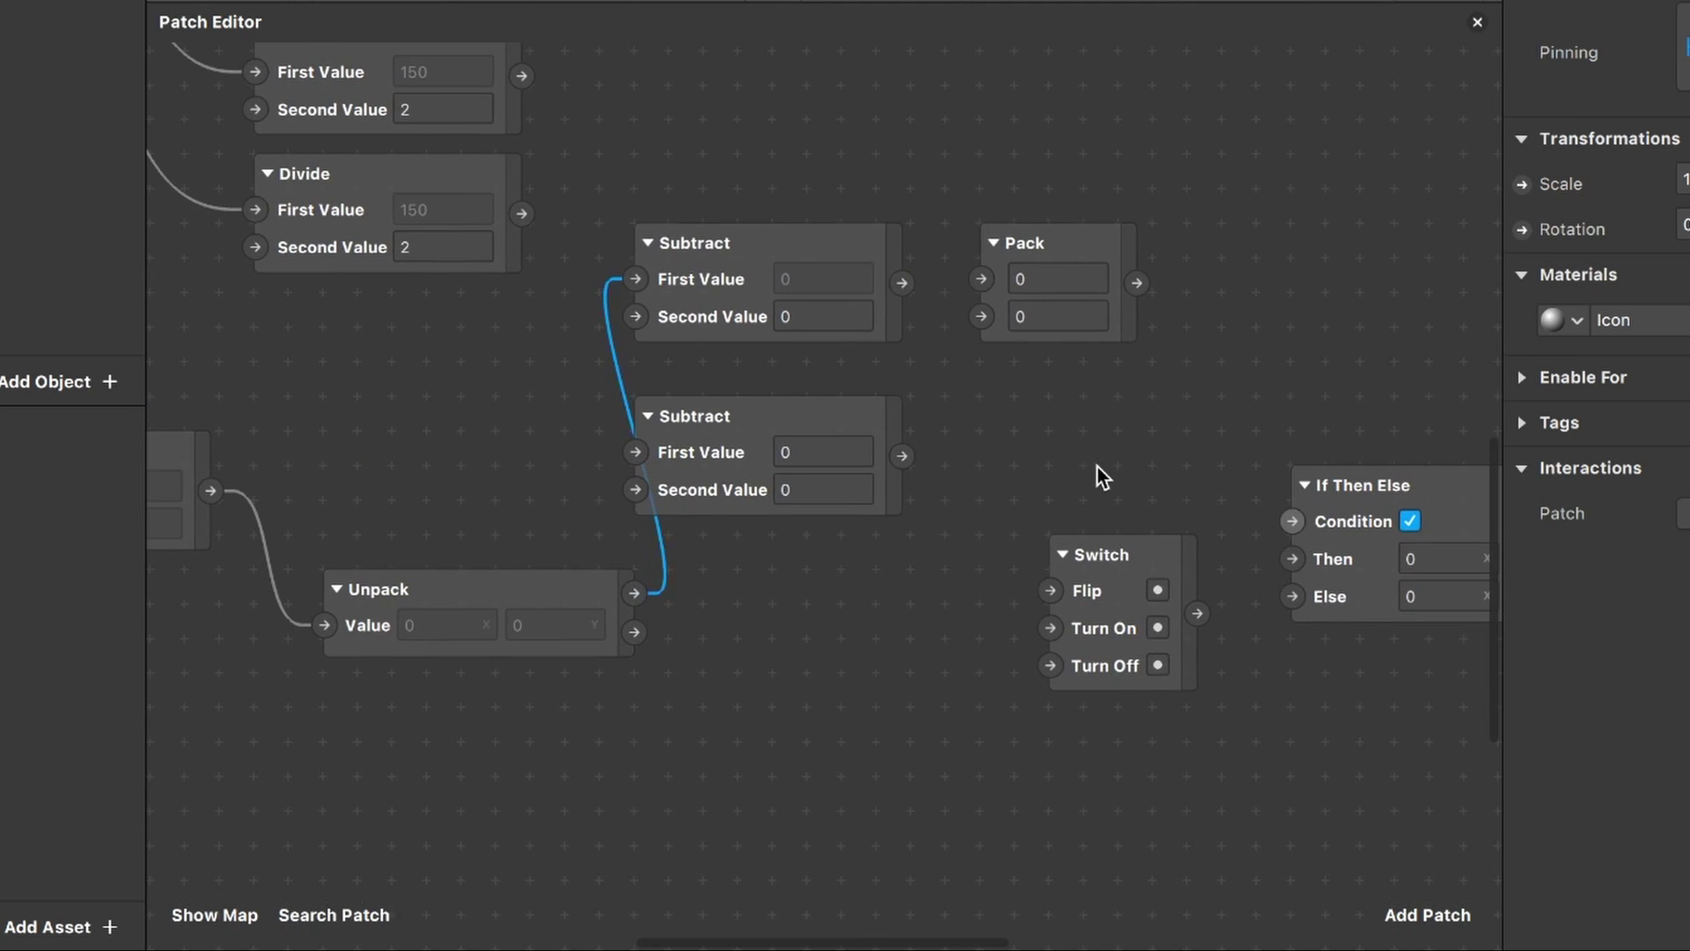
pyautogui.moveTo(1101, 475); pyautogui.dragTo(1021, 236)
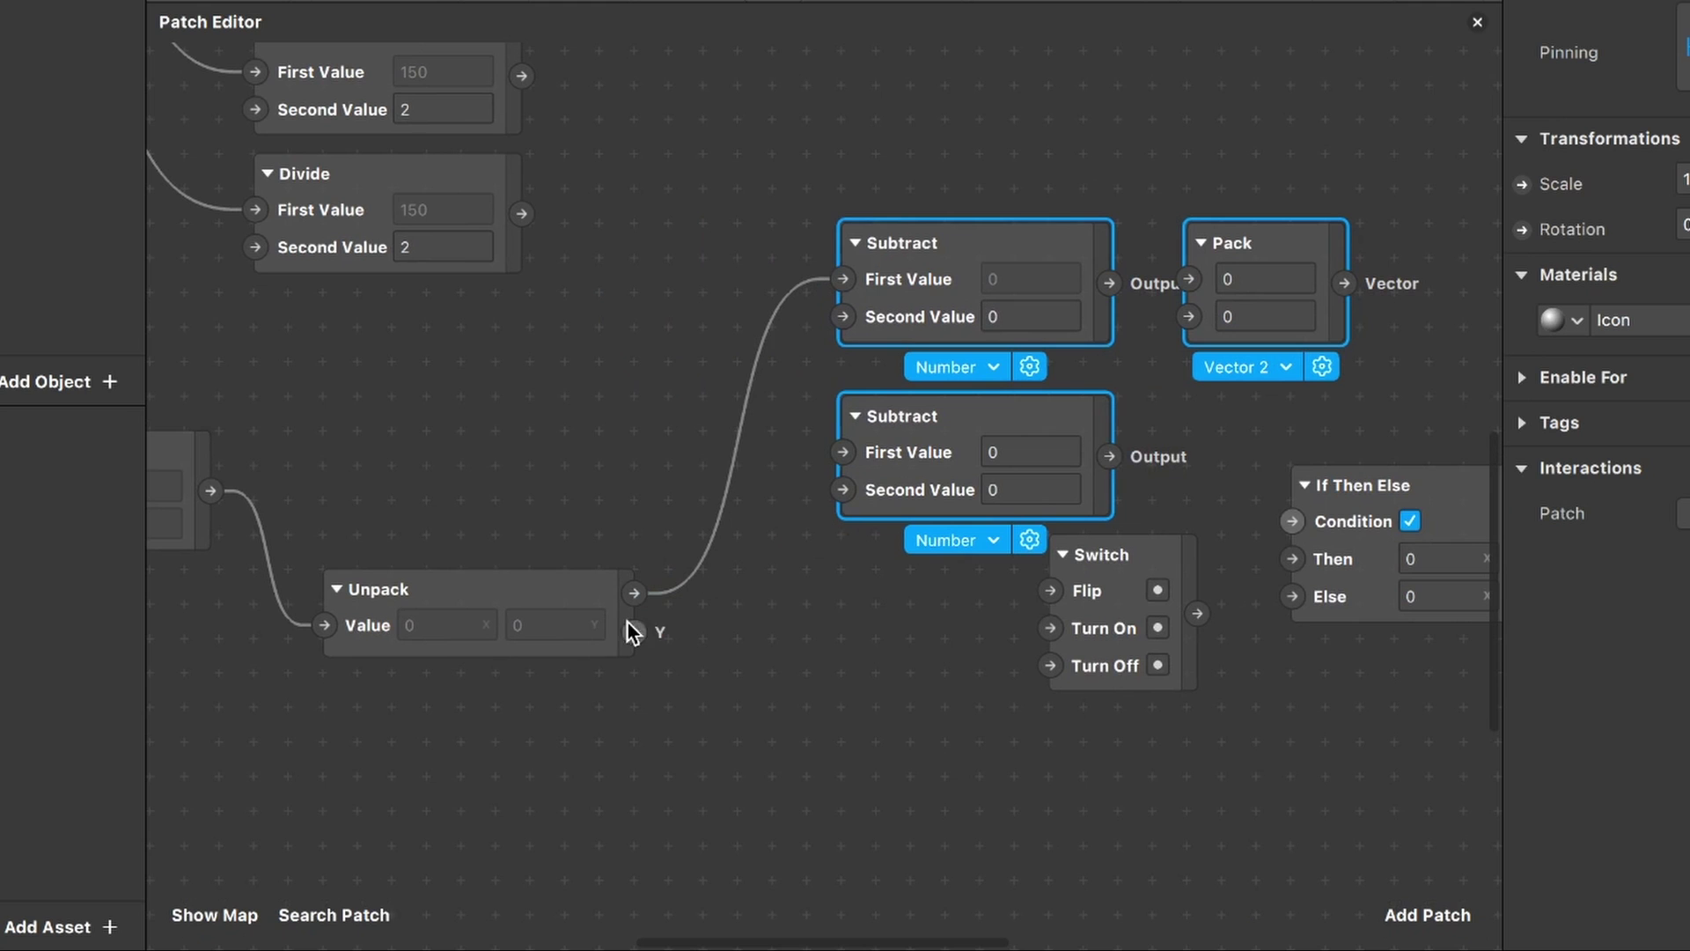
pyautogui.moveTo(632, 632); pyautogui.dragTo(837, 452)
pyautogui.scroll(3, 837, 451)
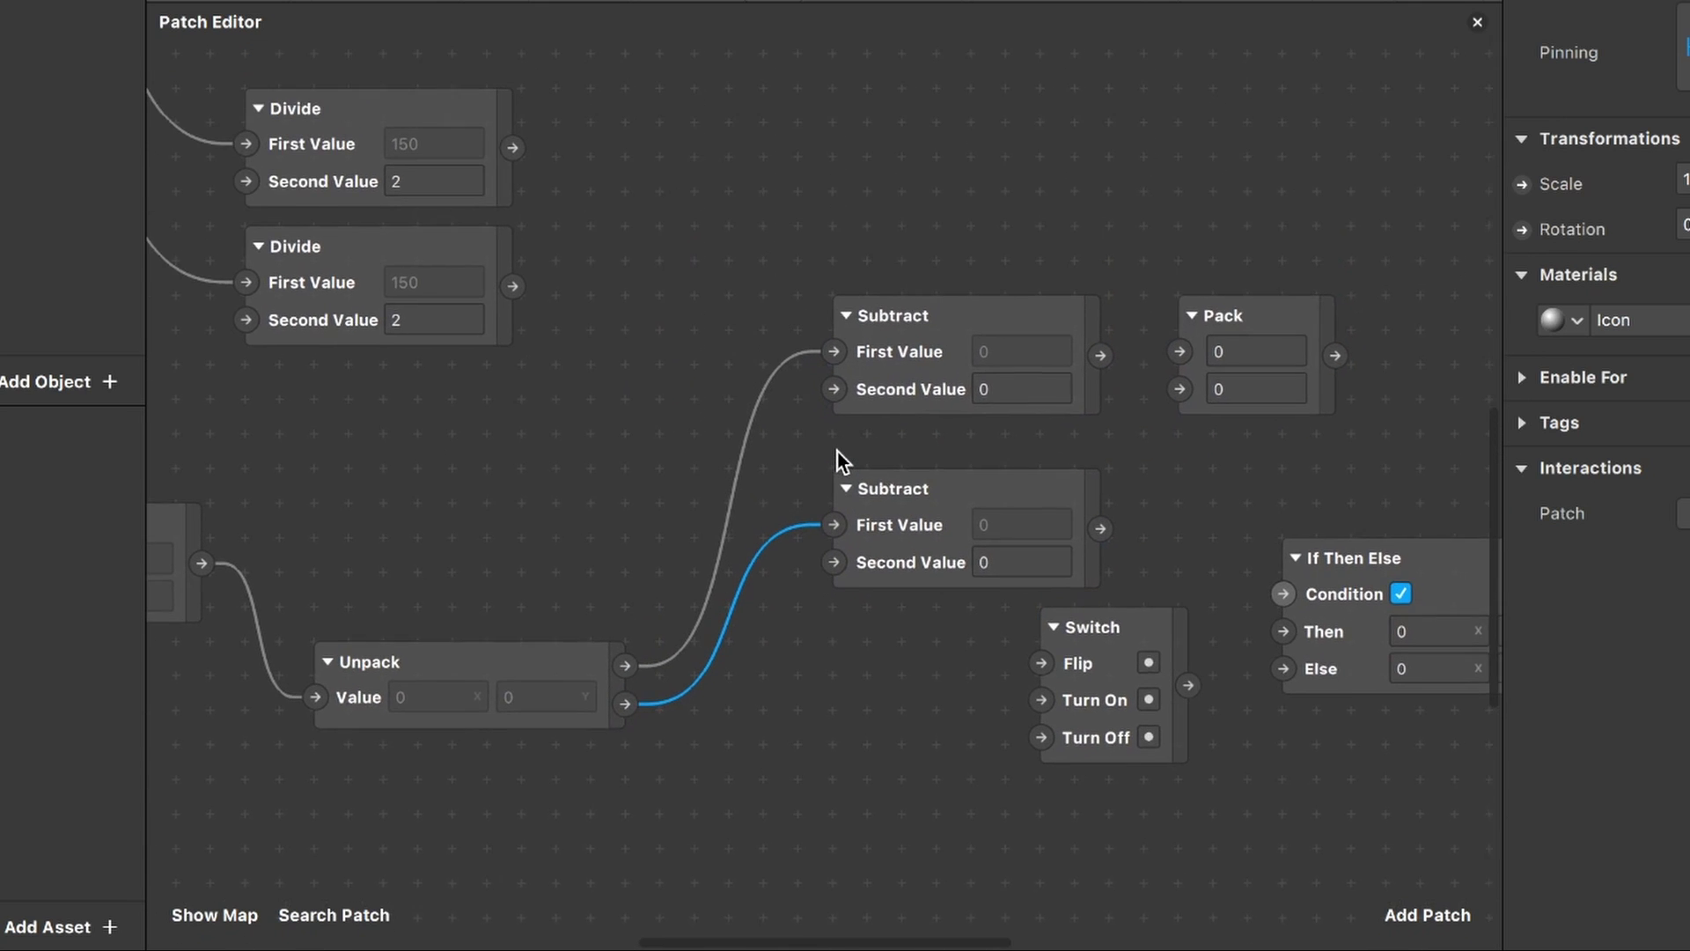
# Step: Connect the upper stacked Divide's output to the upper Subtract's Second Value, and the lower Divide's output to the lower Subtract's Second Value
pyautogui.hscroll(-6, 566, 401)
pyautogui.scroll(3, 566, 400)
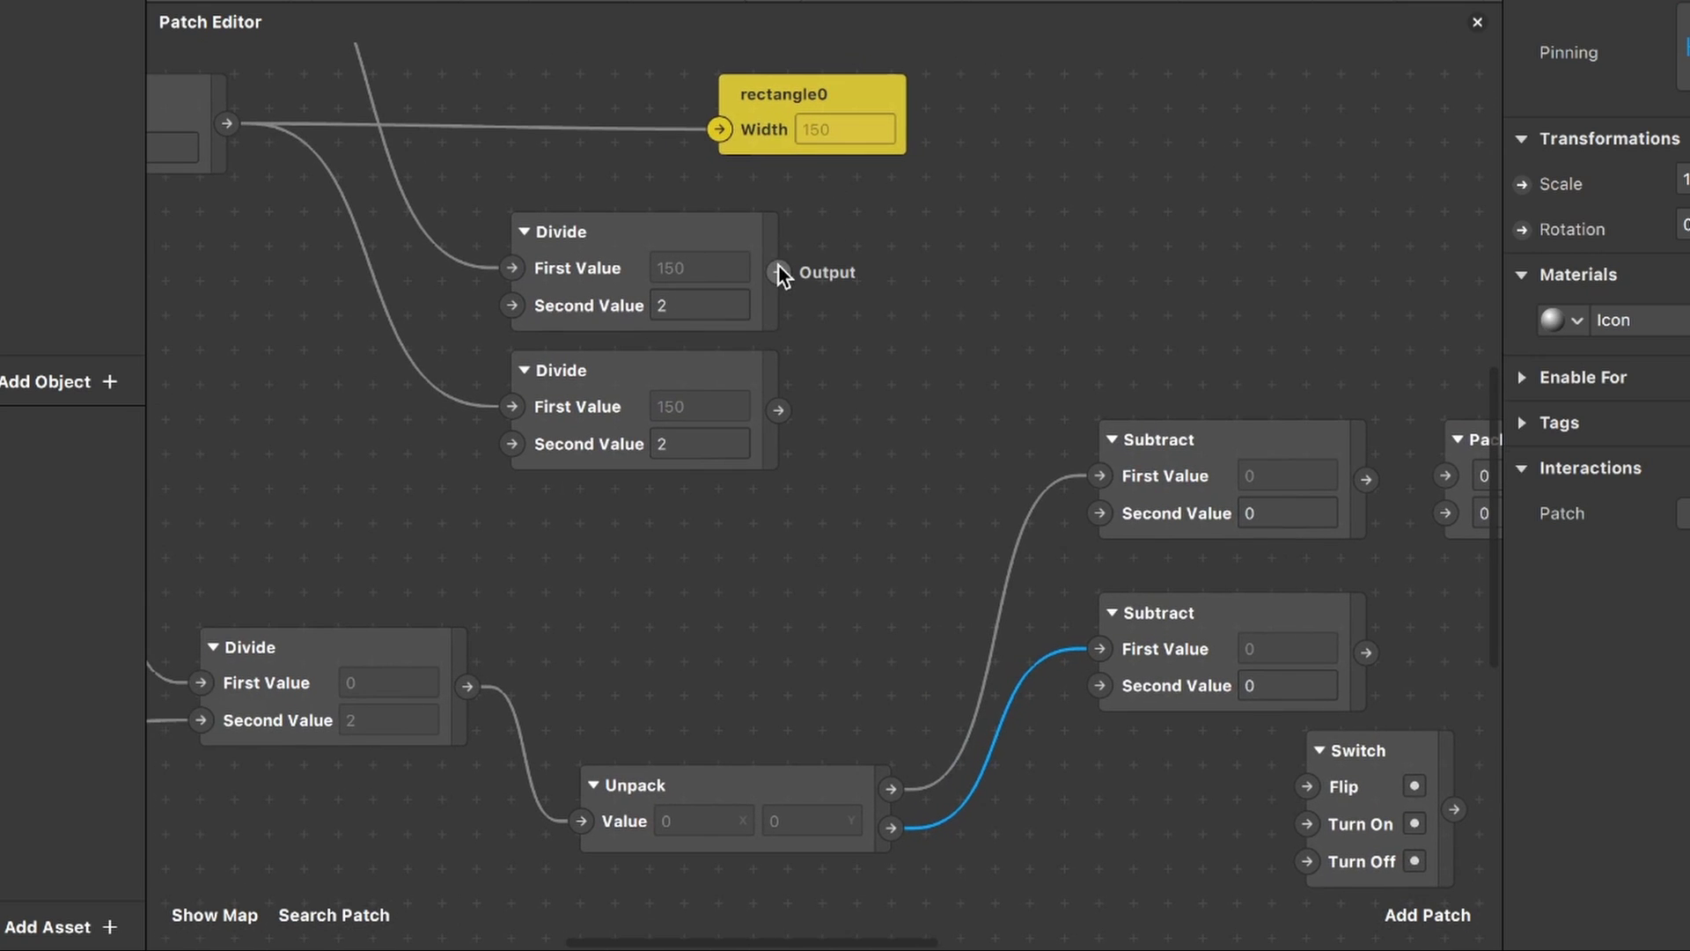
pyautogui.scroll(5, 771, 266)
pyautogui.scroll(-3, 771, 266)
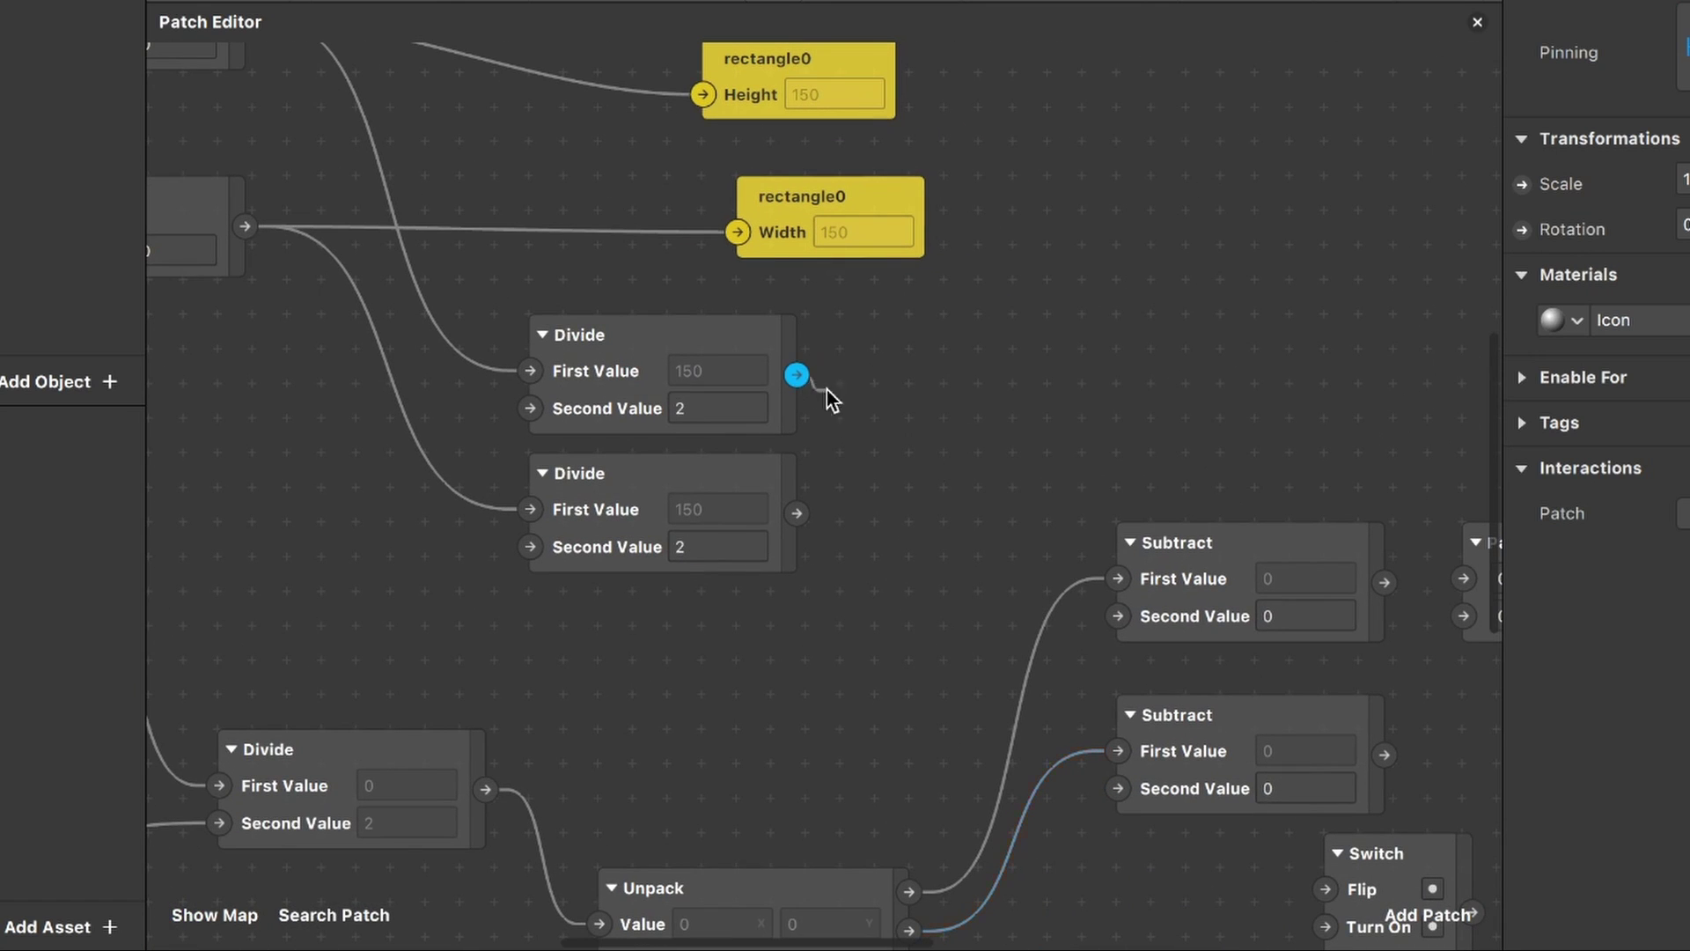
pyautogui.moveTo(827, 389); pyautogui.dragTo(1127, 619)
pyautogui.scroll(-2, 1118, 625)
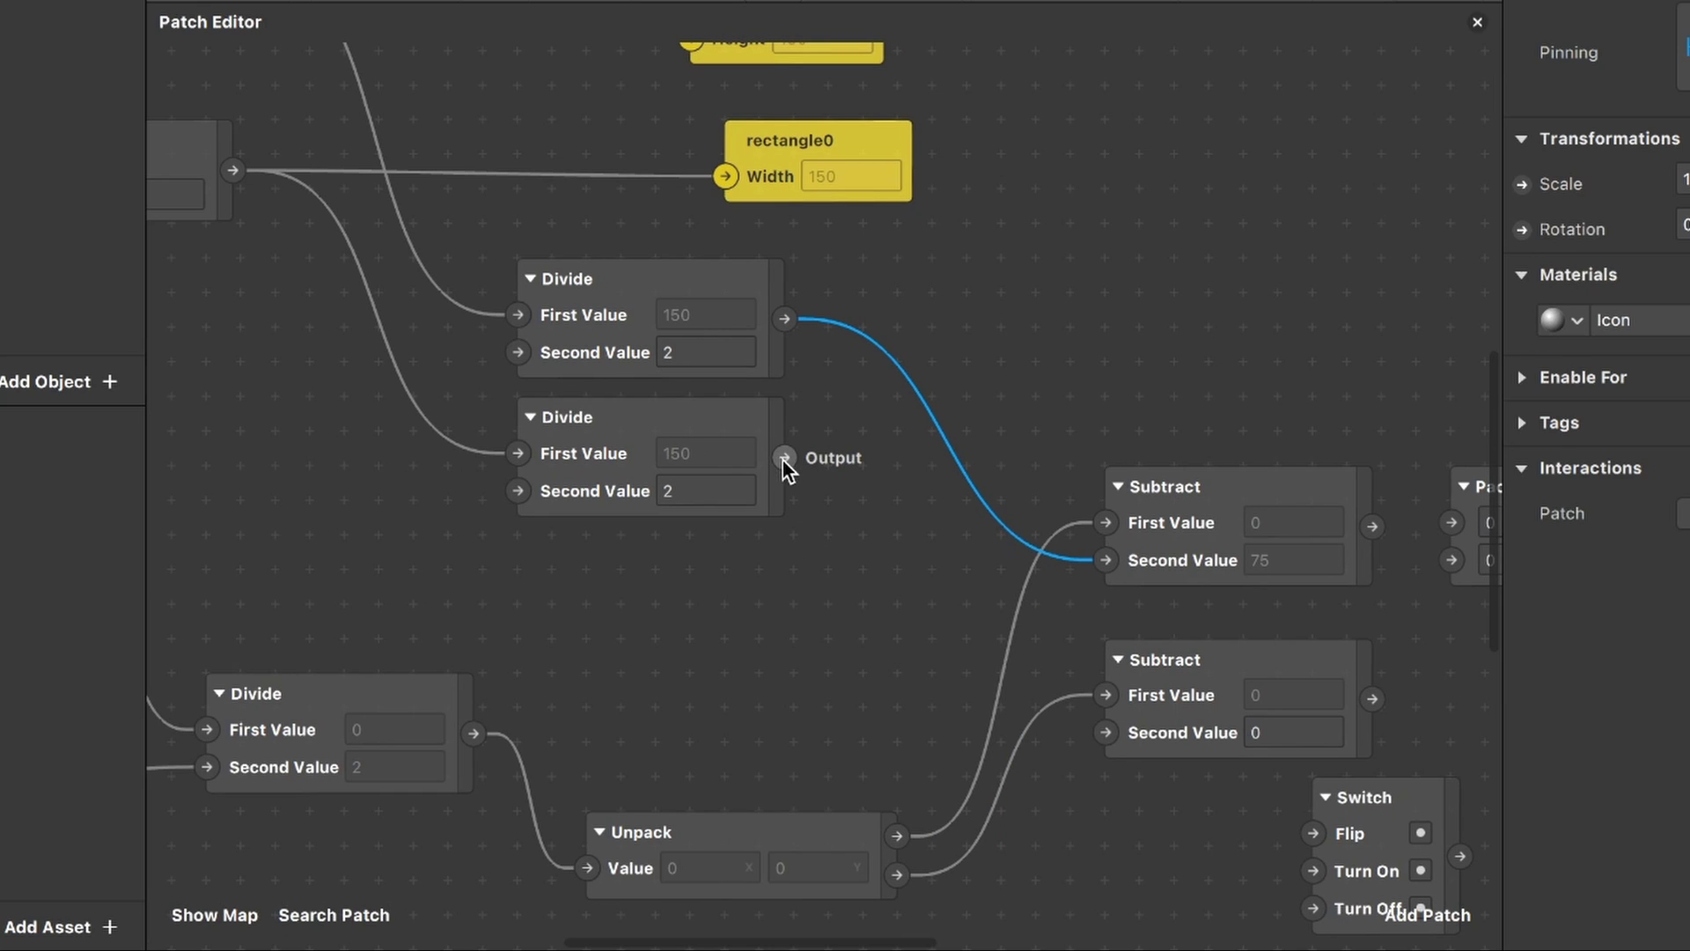
pyautogui.moveTo(783, 458); pyautogui.dragTo(1105, 732)
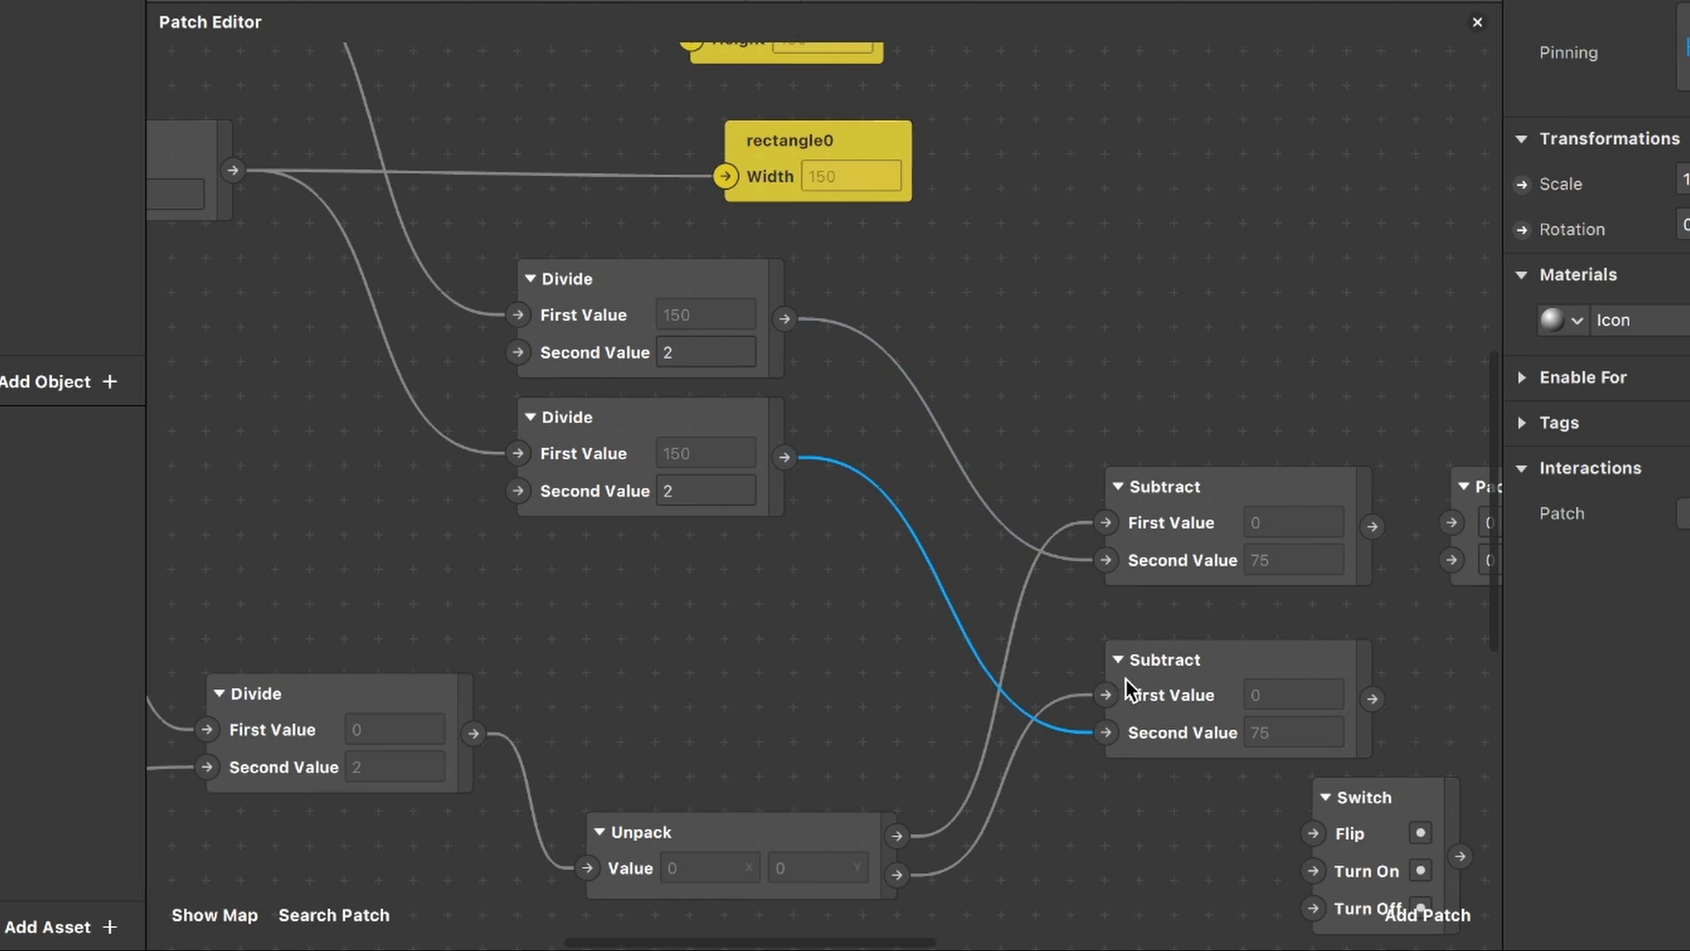
pyautogui.scroll(-2, 1142, 662)
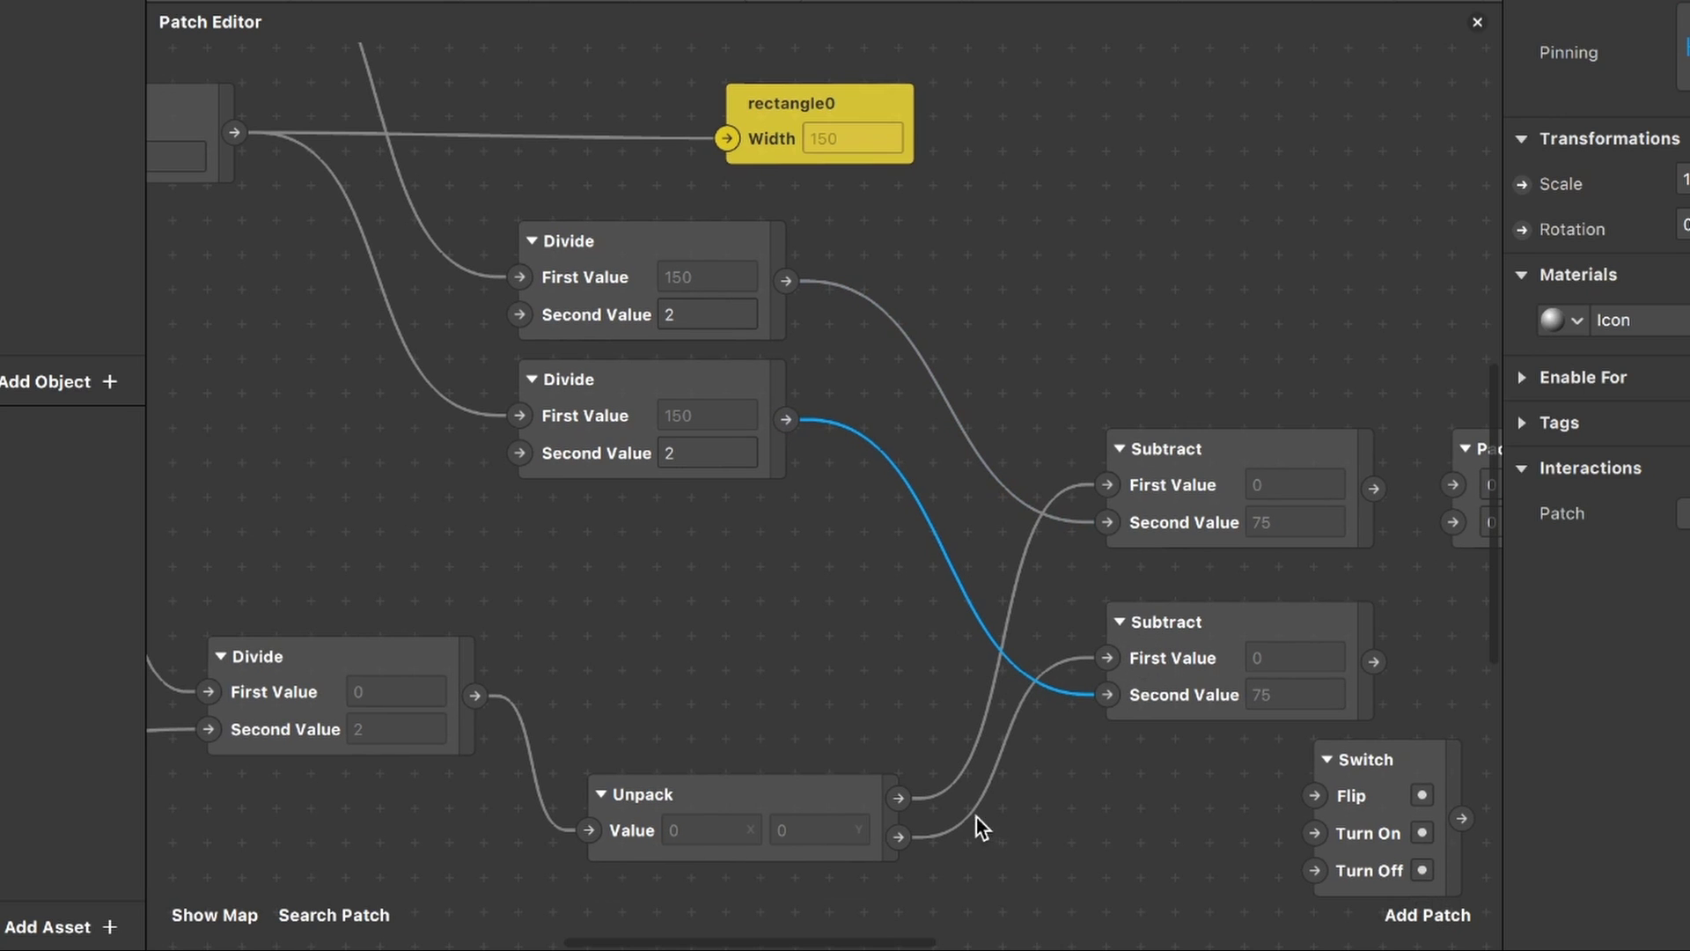
pyautogui.click(938, 804)
# Step: Move the If Then Else and rectangle0 2D Position patches together farther away from Pack and Switch
pyautogui.keyDown('ctrl'); pyautogui.scroll(-3, 900, 838); pyautogui.keyUp('ctrl')
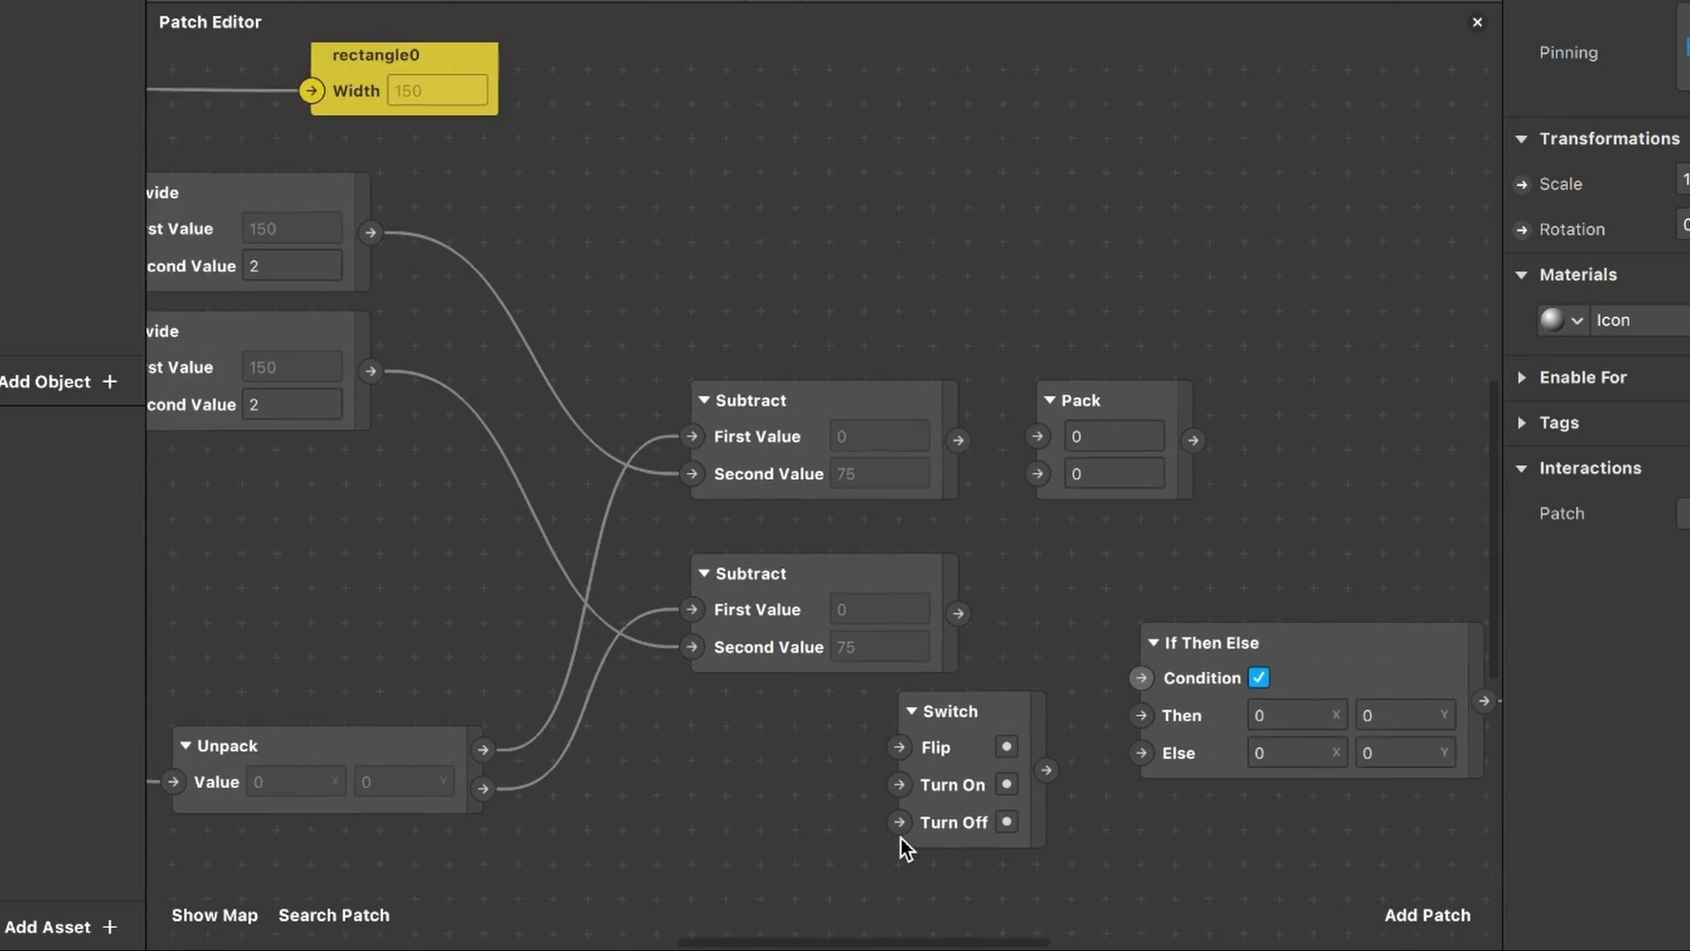
pyautogui.hscroll(5, 901, 838)
pyautogui.scroll(-3, 901, 837)
pyautogui.hscroll(4, 901, 838)
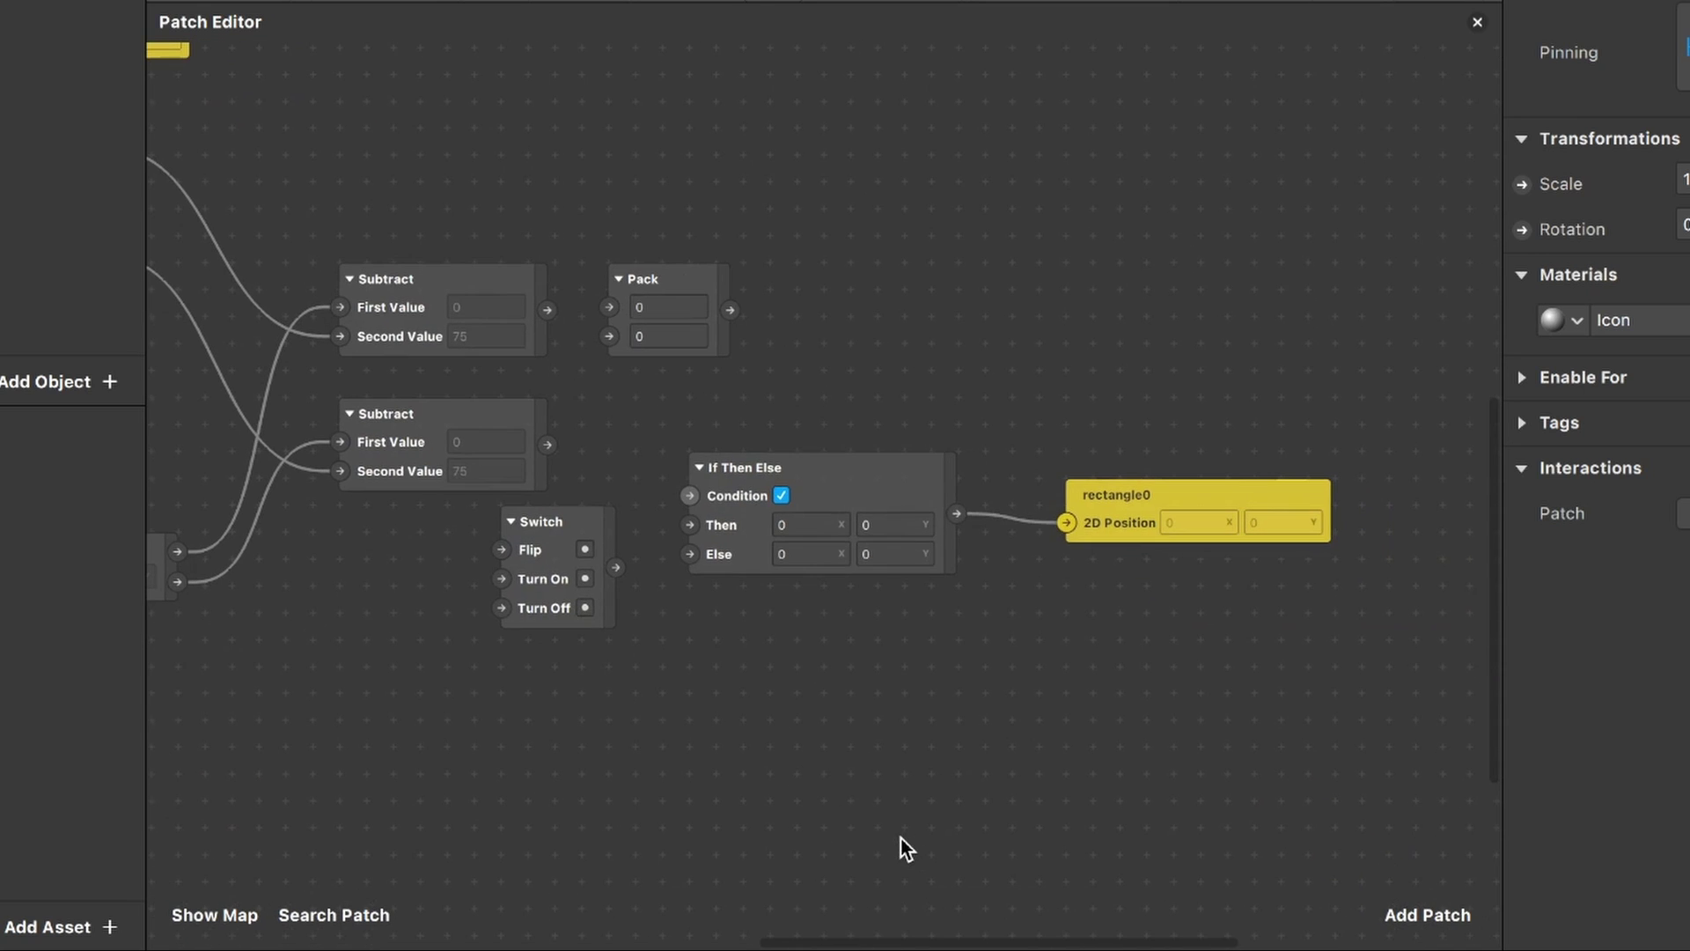
pyautogui.moveTo(1091, 781); pyautogui.dragTo(1022, 475)
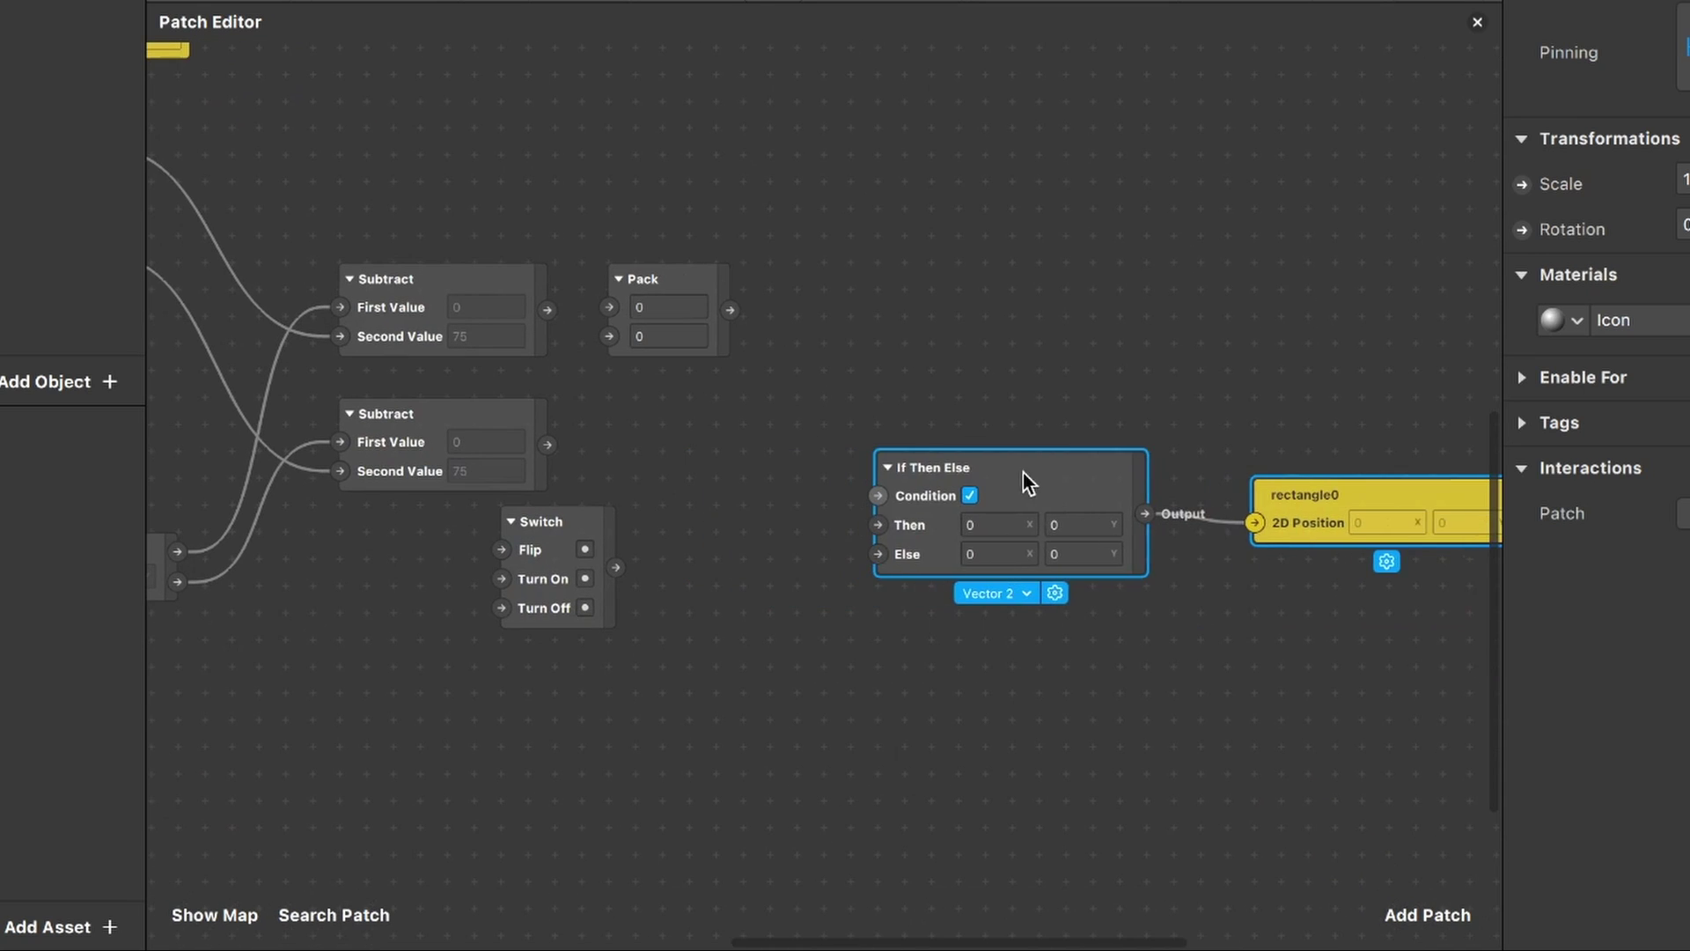
pyautogui.click(1001, 372)
# Step: Move the Switch patch down below the lower Subtract, and center the Pack patch vertically between the two Subtract patches
pyautogui.hscroll(-3, 1000, 373)
pyautogui.click(701, 547)
pyautogui.moveTo(699, 540); pyautogui.dragTo(699, 594)
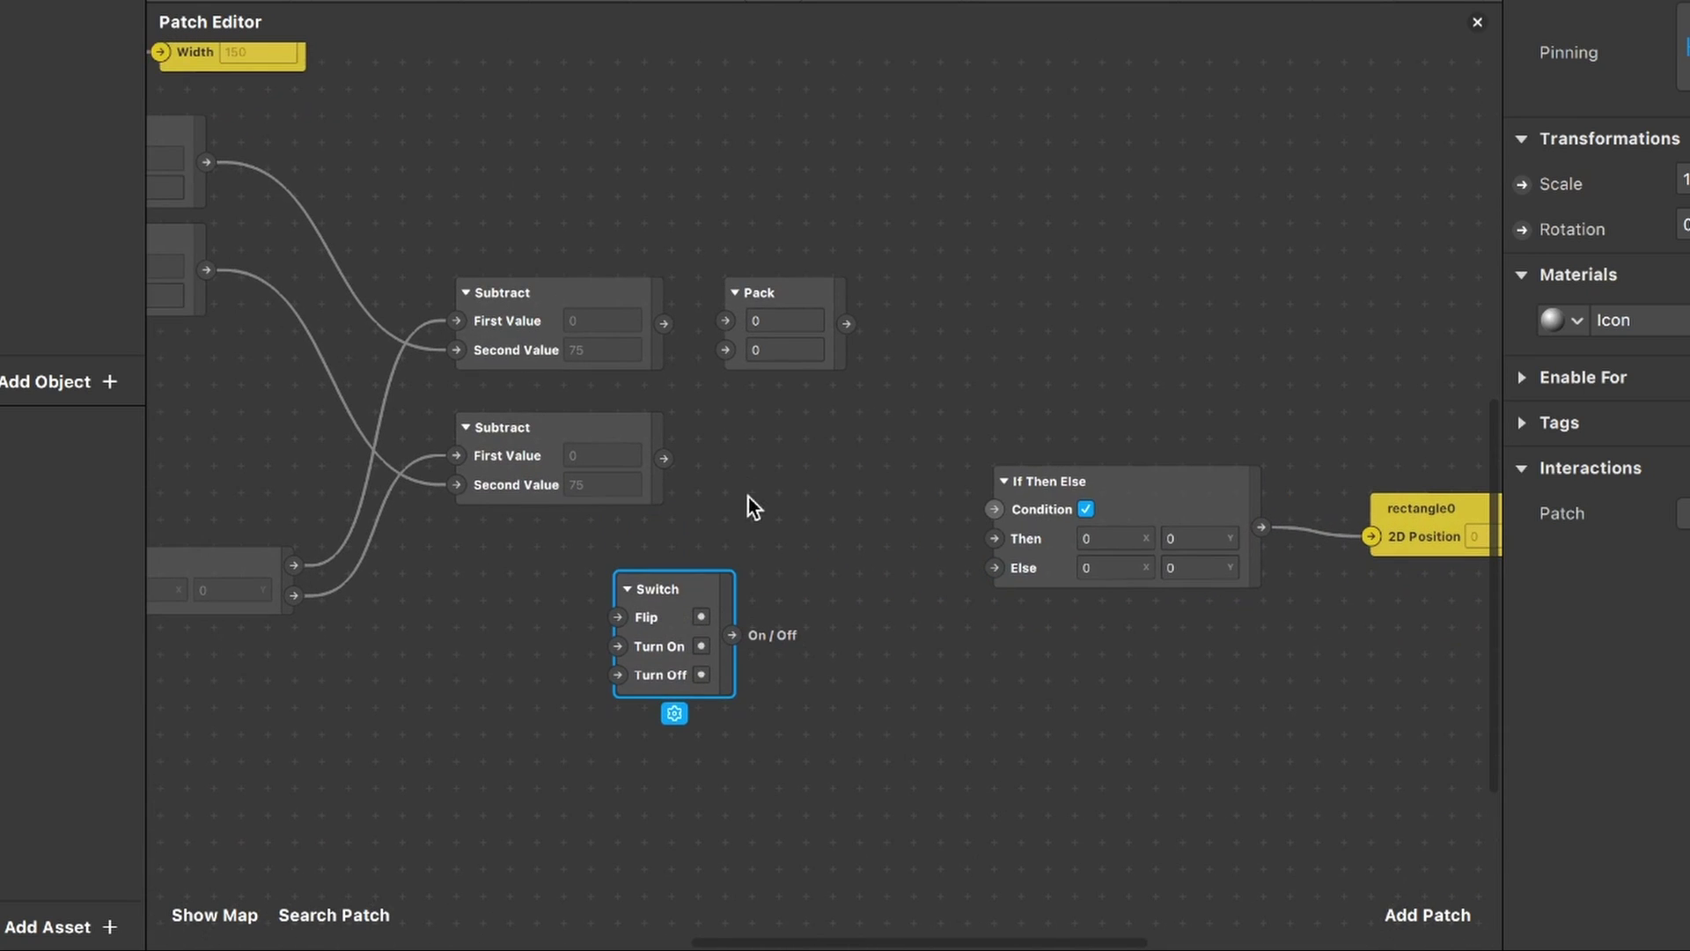
pyautogui.moveTo(787, 274); pyautogui.dragTo(787, 351)
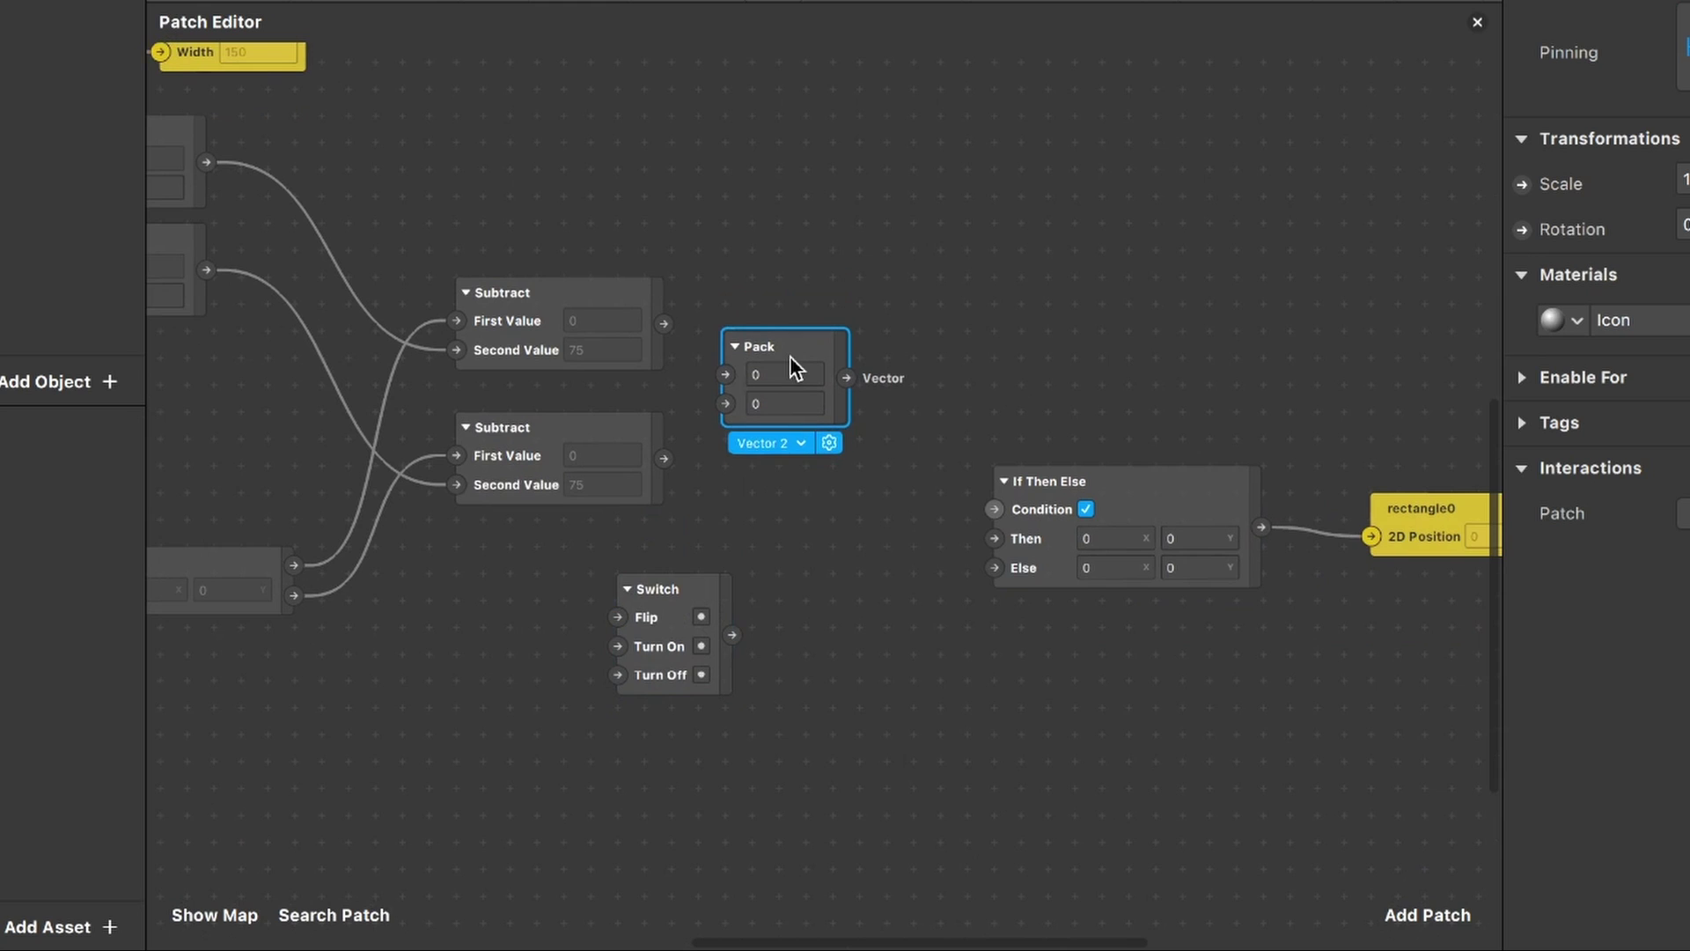
# Step: Connect the upper Subtract's output to Pack's first input and the lower Subtract's output to its second, shifting Pack slightly away from them
pyautogui.scroll(3, 790, 355)
pyautogui.hscroll(-3, 789, 356)
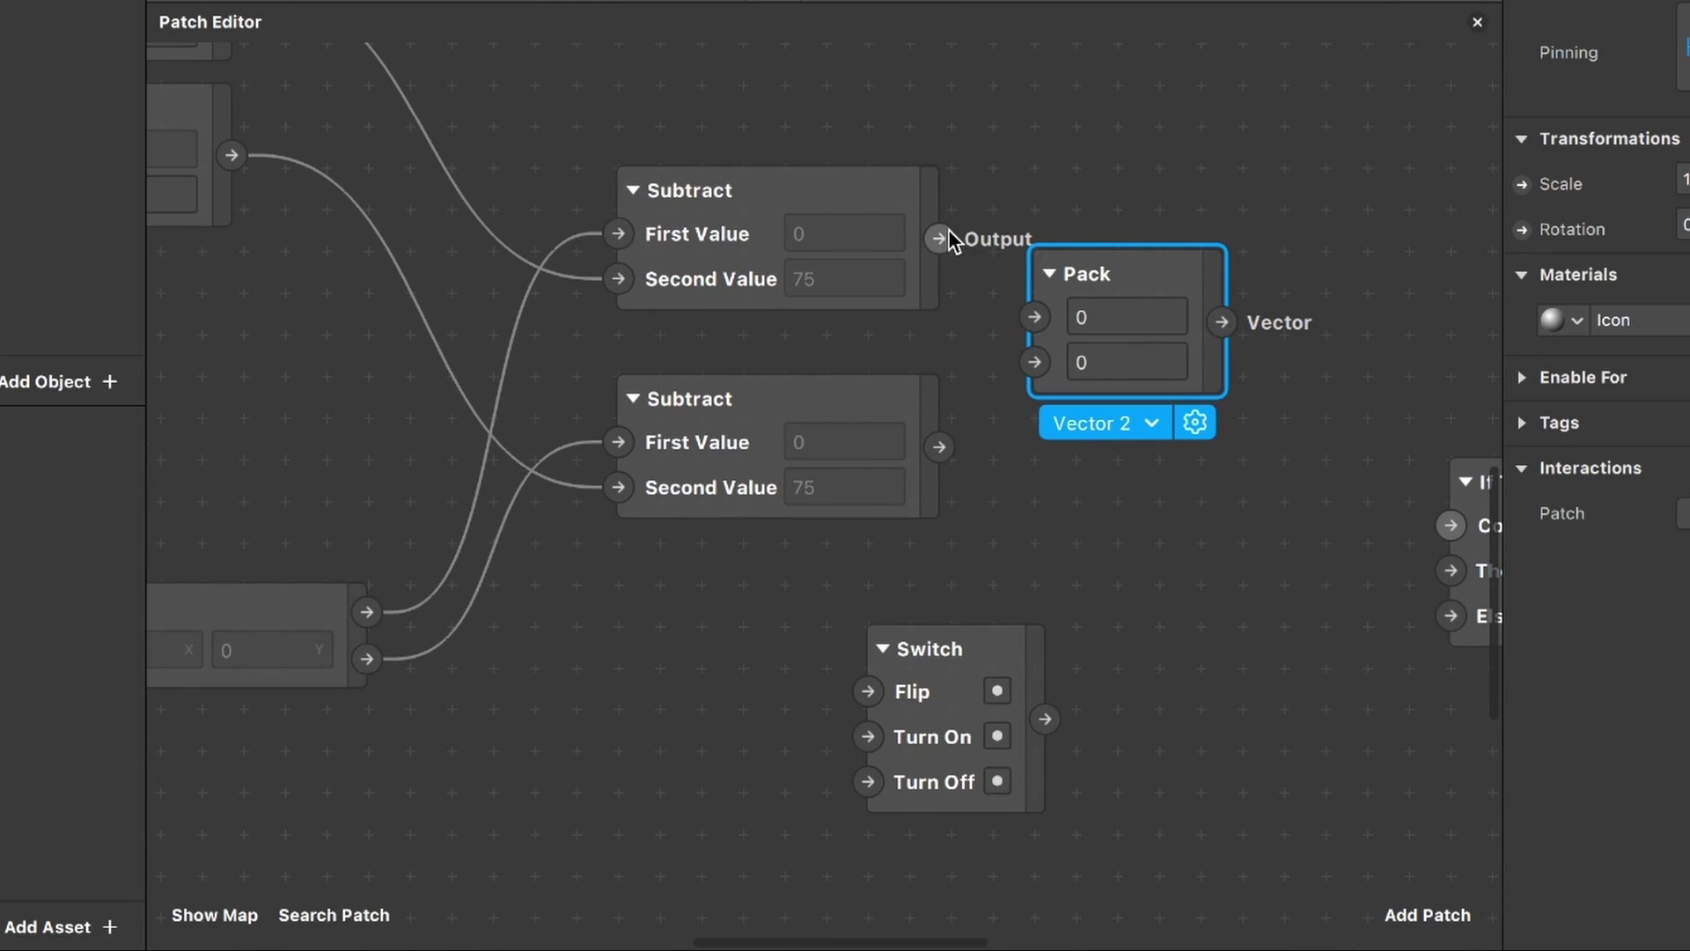
pyautogui.moveTo(939, 238); pyautogui.dragTo(1038, 319)
pyautogui.moveTo(1159, 272); pyautogui.dragTo(1200, 273)
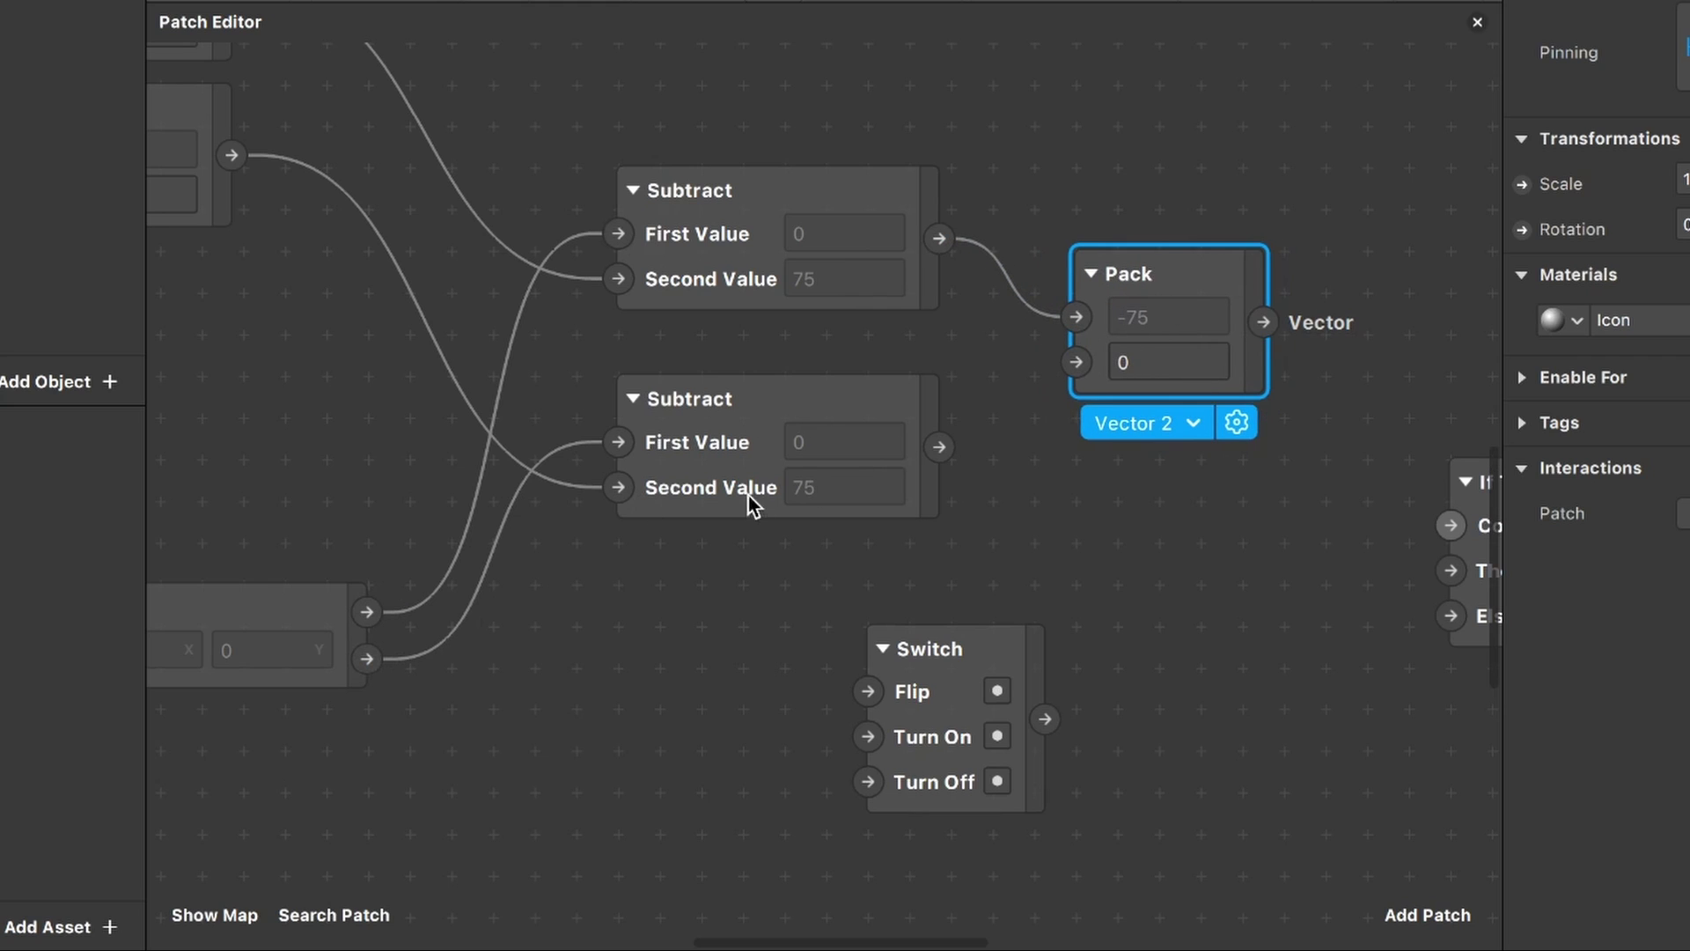
pyautogui.moveTo(939, 446); pyautogui.dragTo(1080, 364)
# Step: Connect Pack's Vector output to the Then input of the If Then Else patch
pyautogui.hscroll(5, 1086, 370)
pyautogui.scroll(-2, 1086, 370)
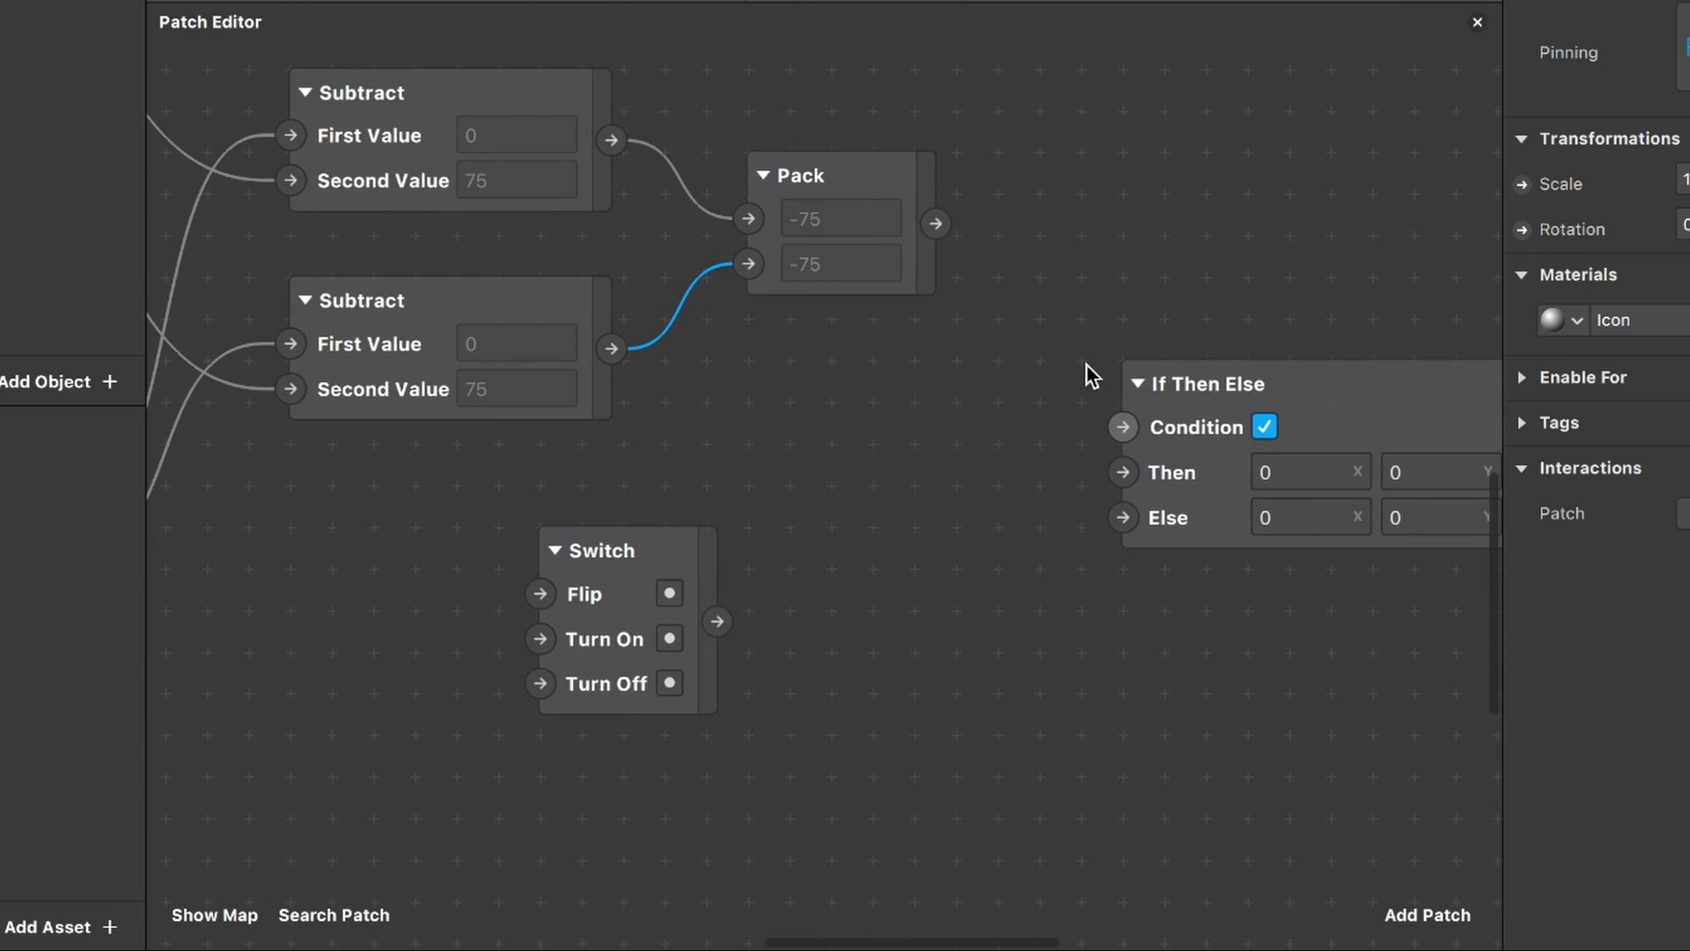
pyautogui.keyDown('ctrl'); pyautogui.scroll(-3, 757, 421); pyautogui.keyUp('ctrl')
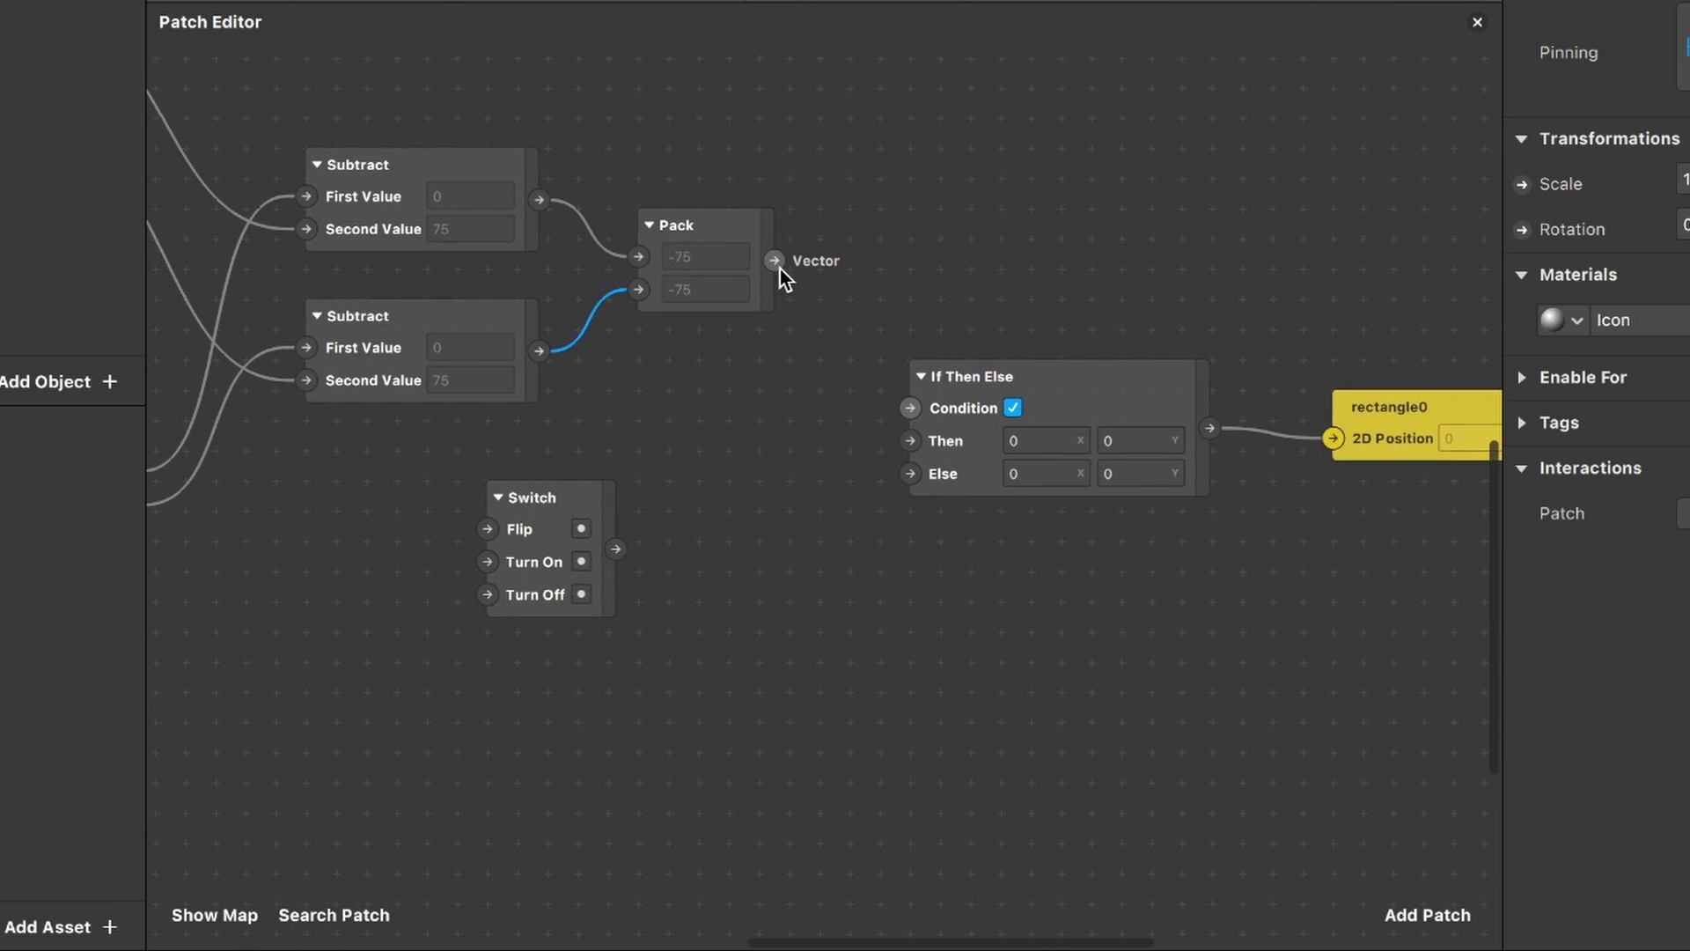
pyautogui.moveTo(780, 268); pyautogui.dragTo(910, 447)
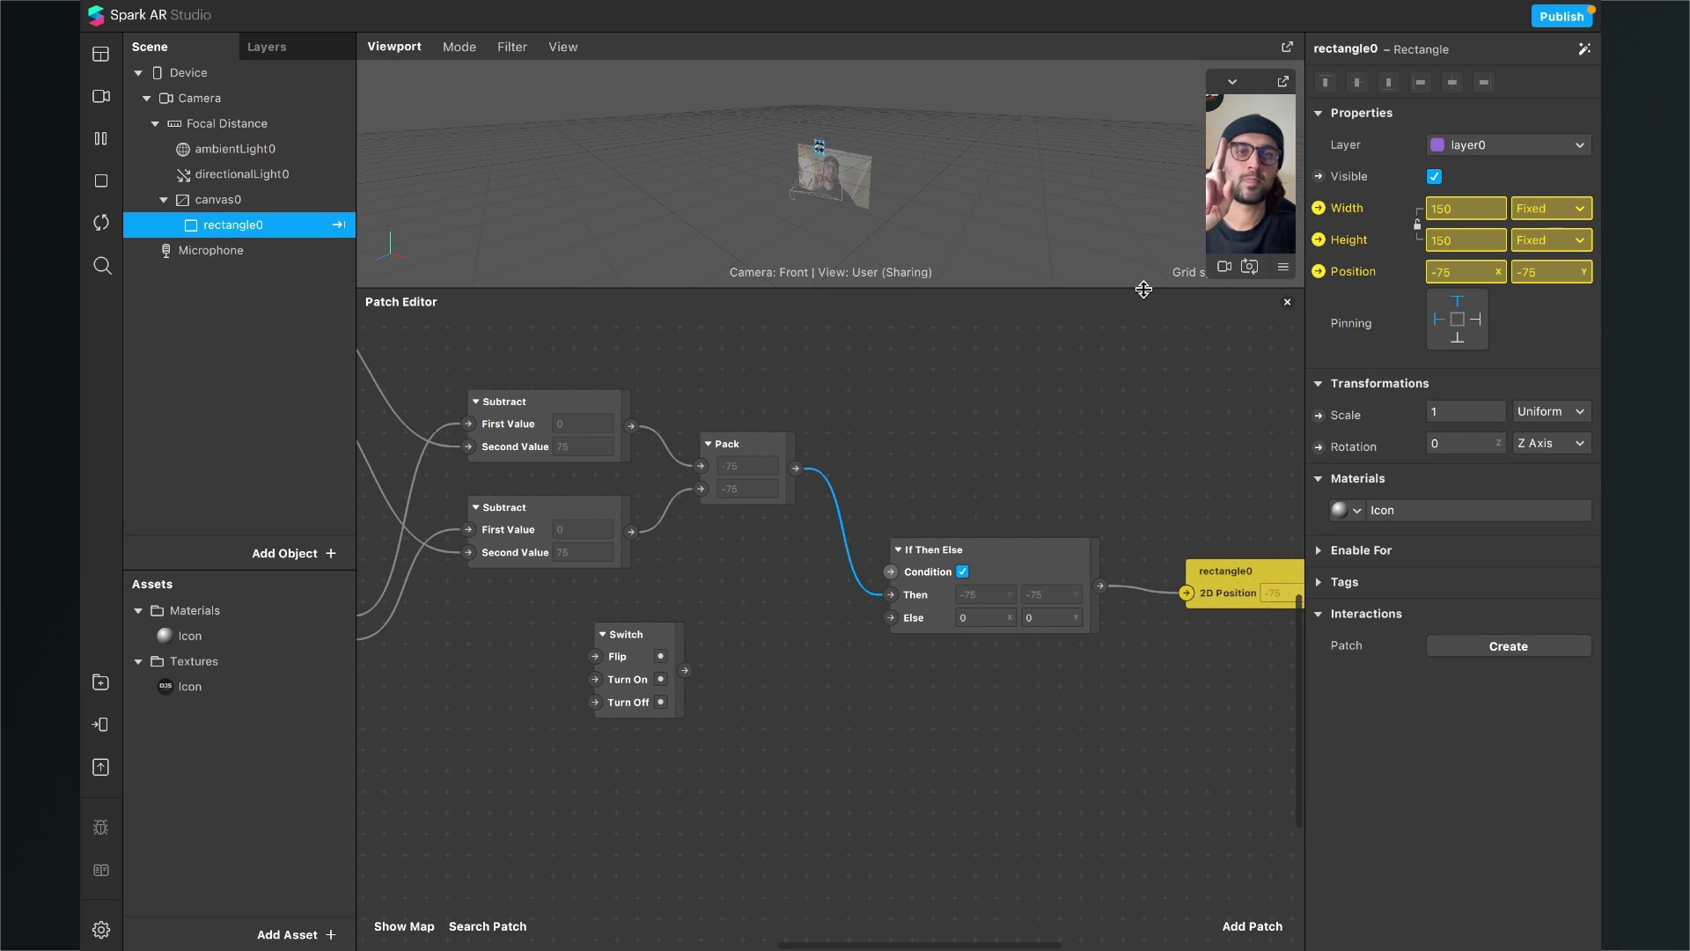
# Step: Enlarge the viewport and its simulator preview for testing the effect
pyautogui.moveTo(1144, 289); pyautogui.dragTo(1170, 605)
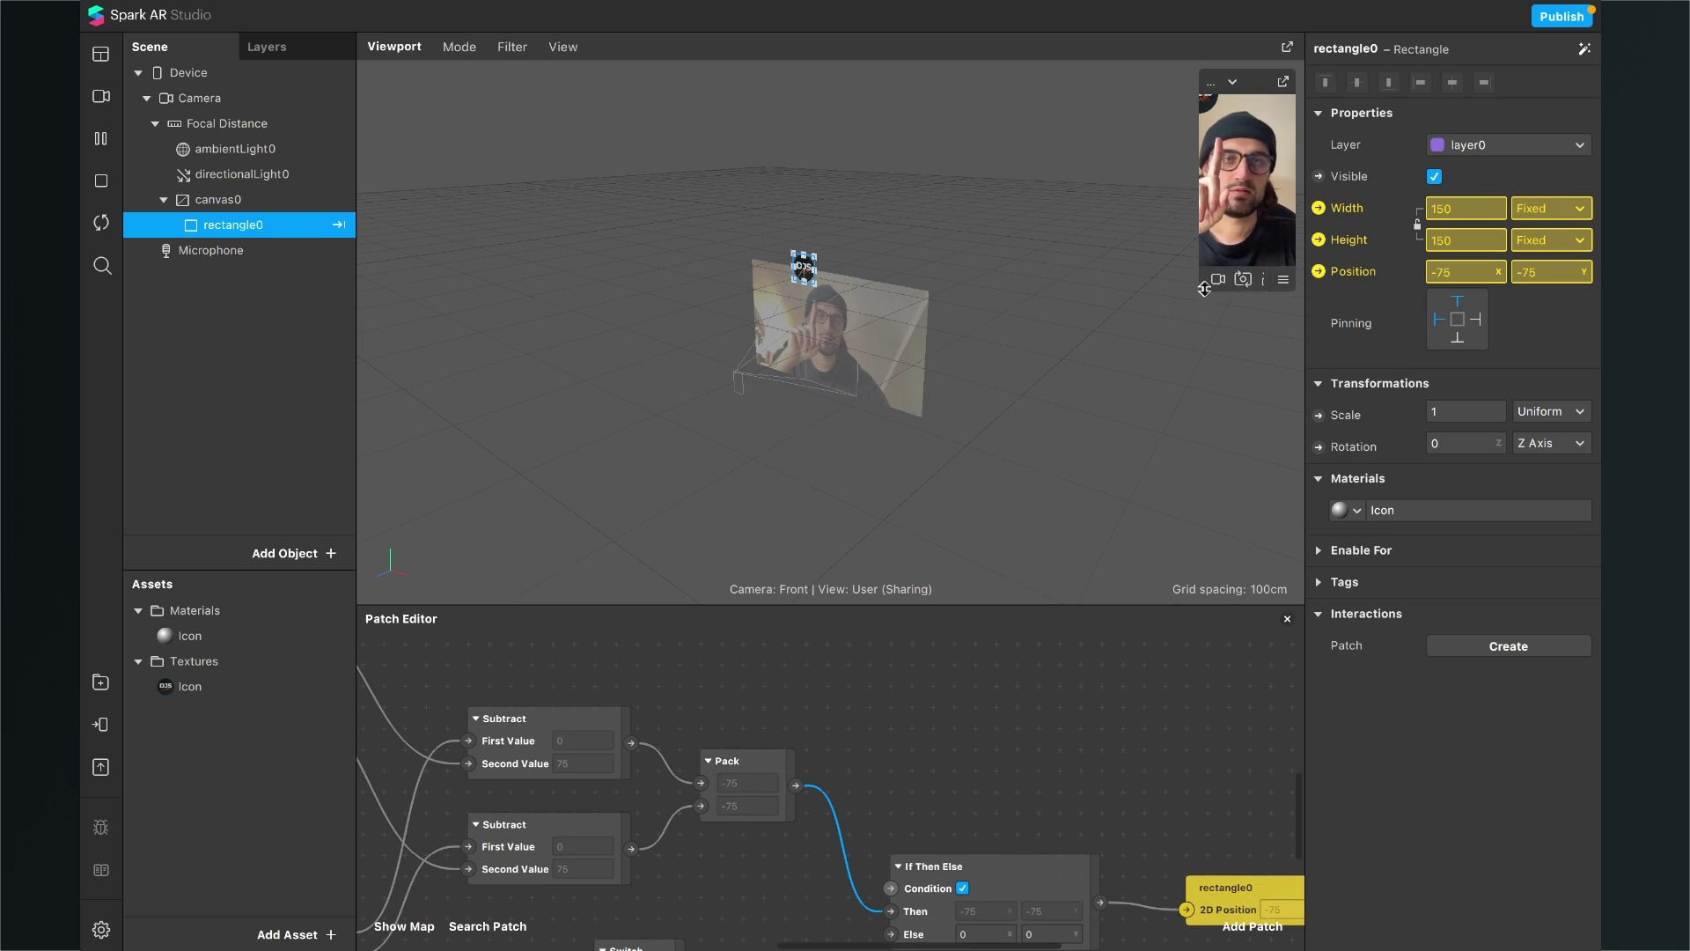
pyautogui.moveTo(1203, 288); pyautogui.dragTo(1031, 577)
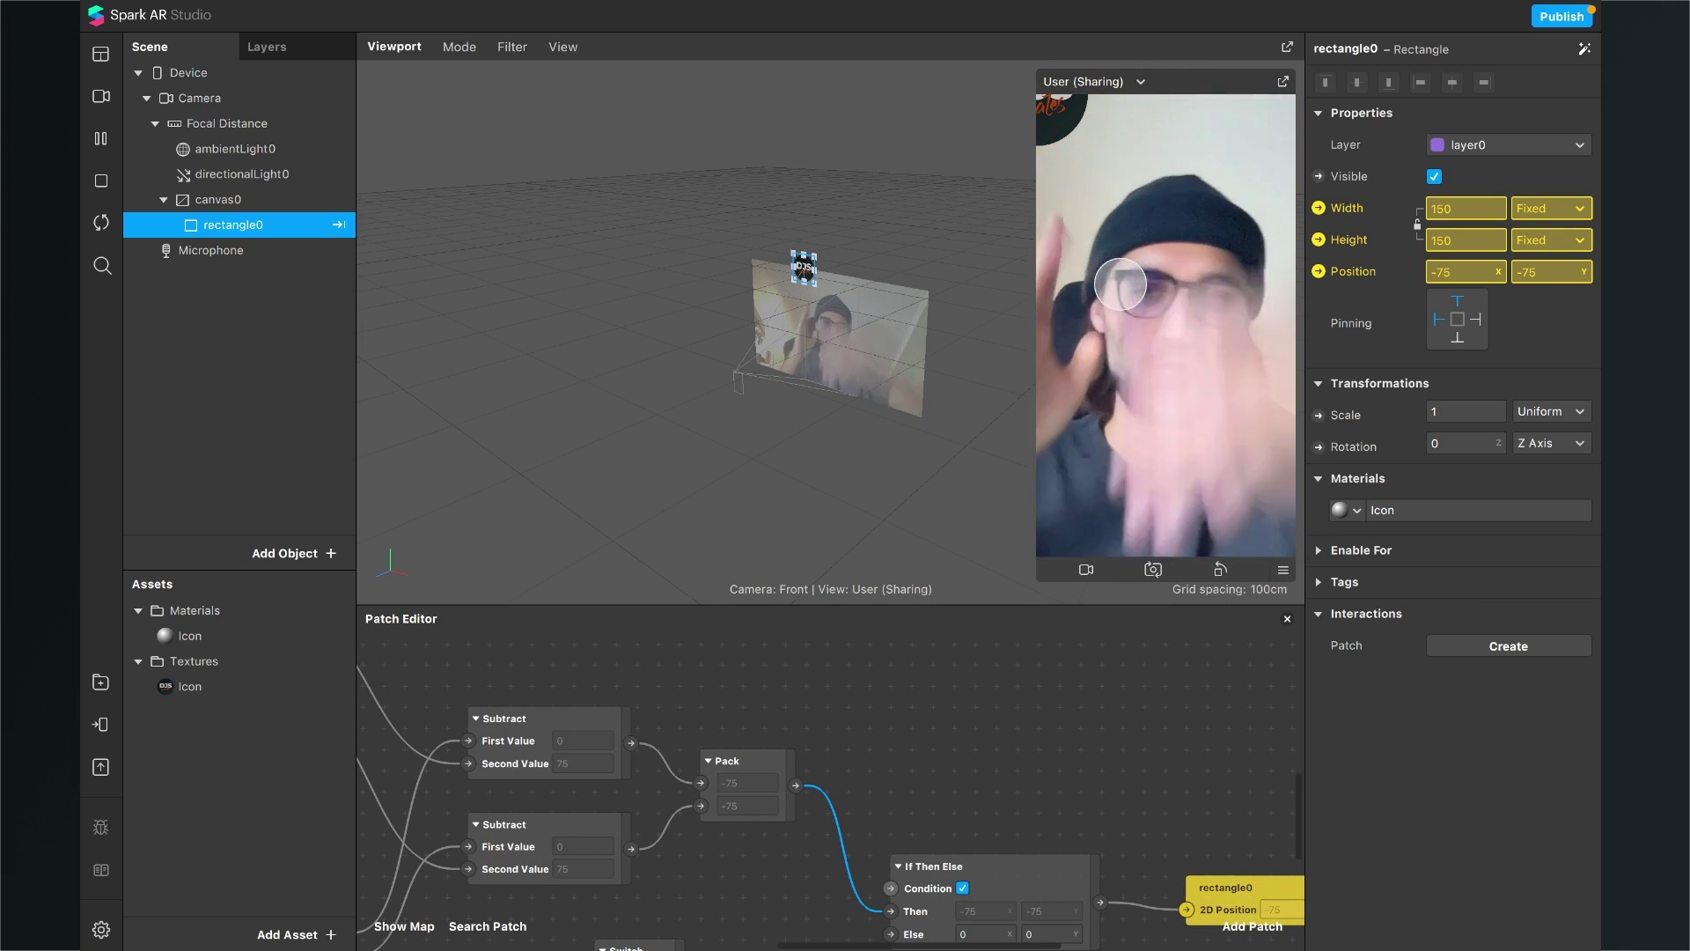
pyautogui.hscroll(-5, 605, 779)
pyautogui.scroll(2, 605, 780)
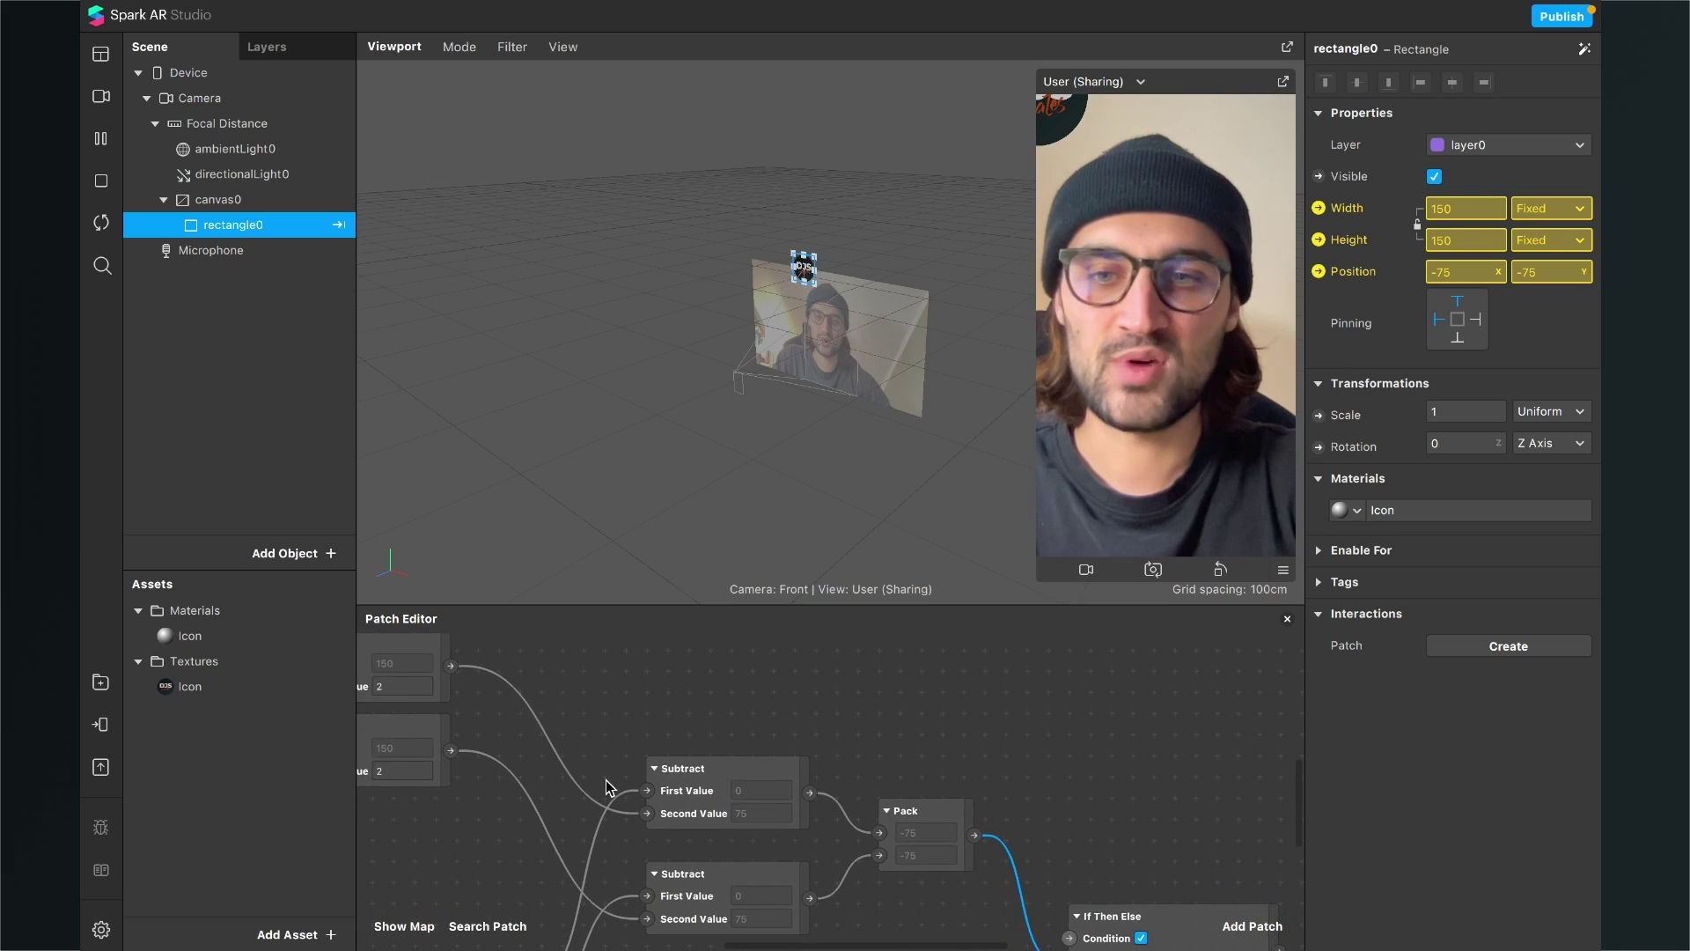
pyautogui.hscroll(-3, 605, 779)
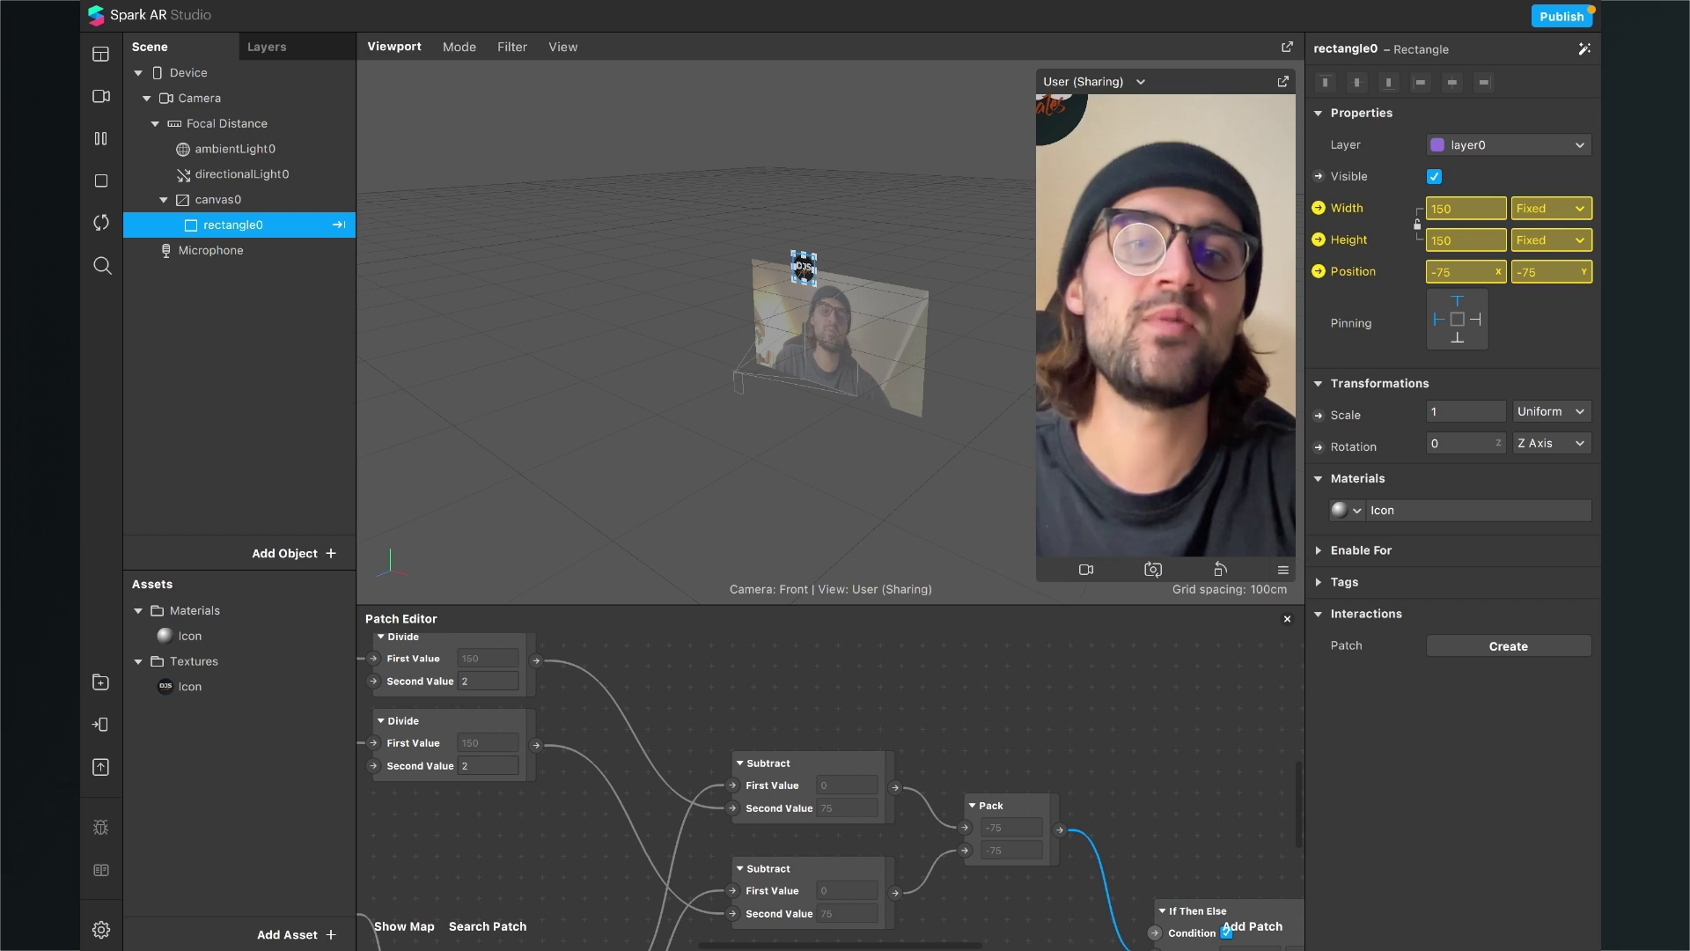
# Step: Test the pan gesture in the simulator preview by moving the icon over the face, and restart the effect
pyautogui.click(1283, 569)
pyautogui.click(1171, 412)
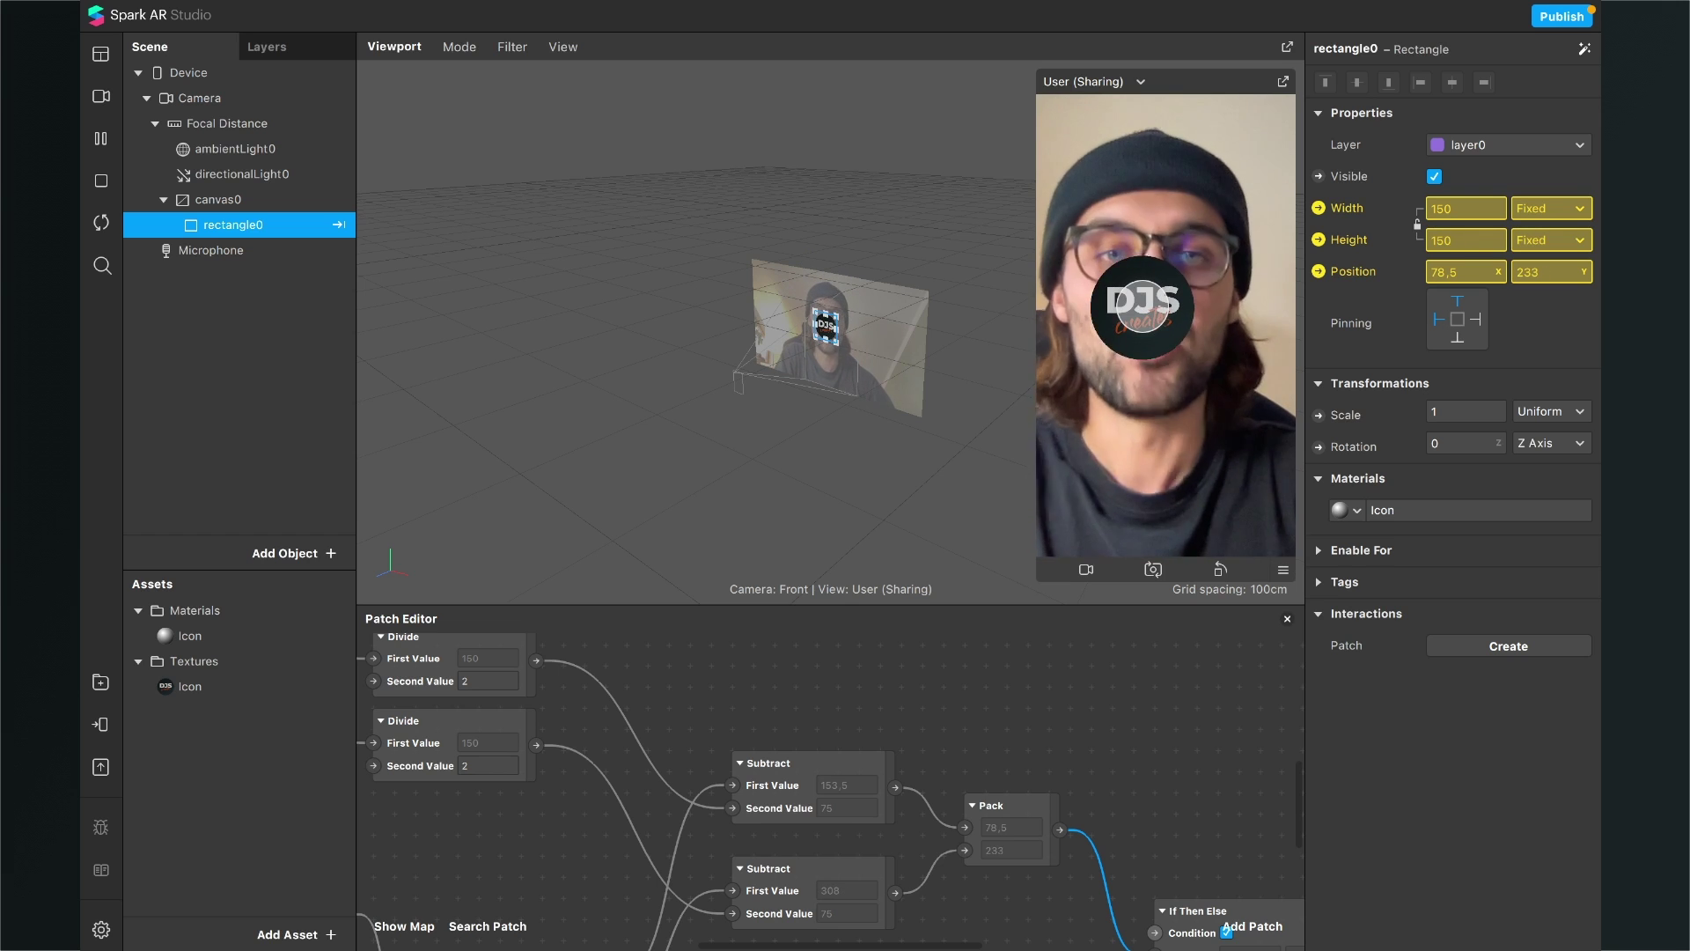
pyautogui.click(100, 221)
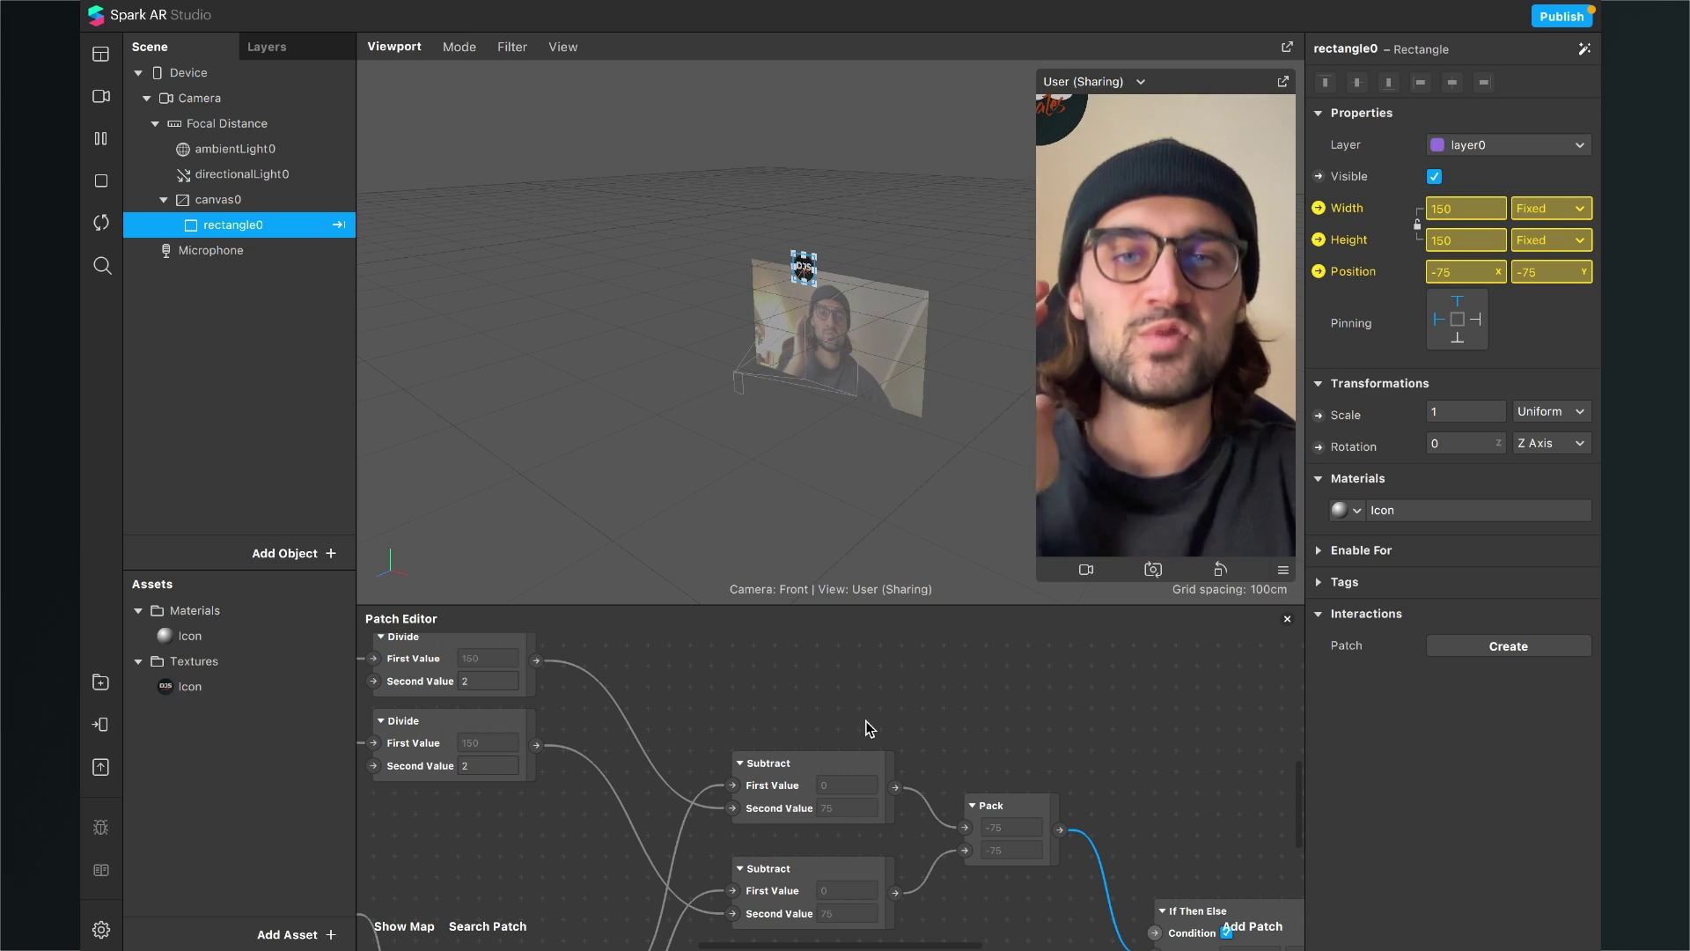
# Step: Set the If Then Else patch's Else values to 100 for X and 100 for Y, and turn off its Condition
pyautogui.scroll(-5, 868, 747)
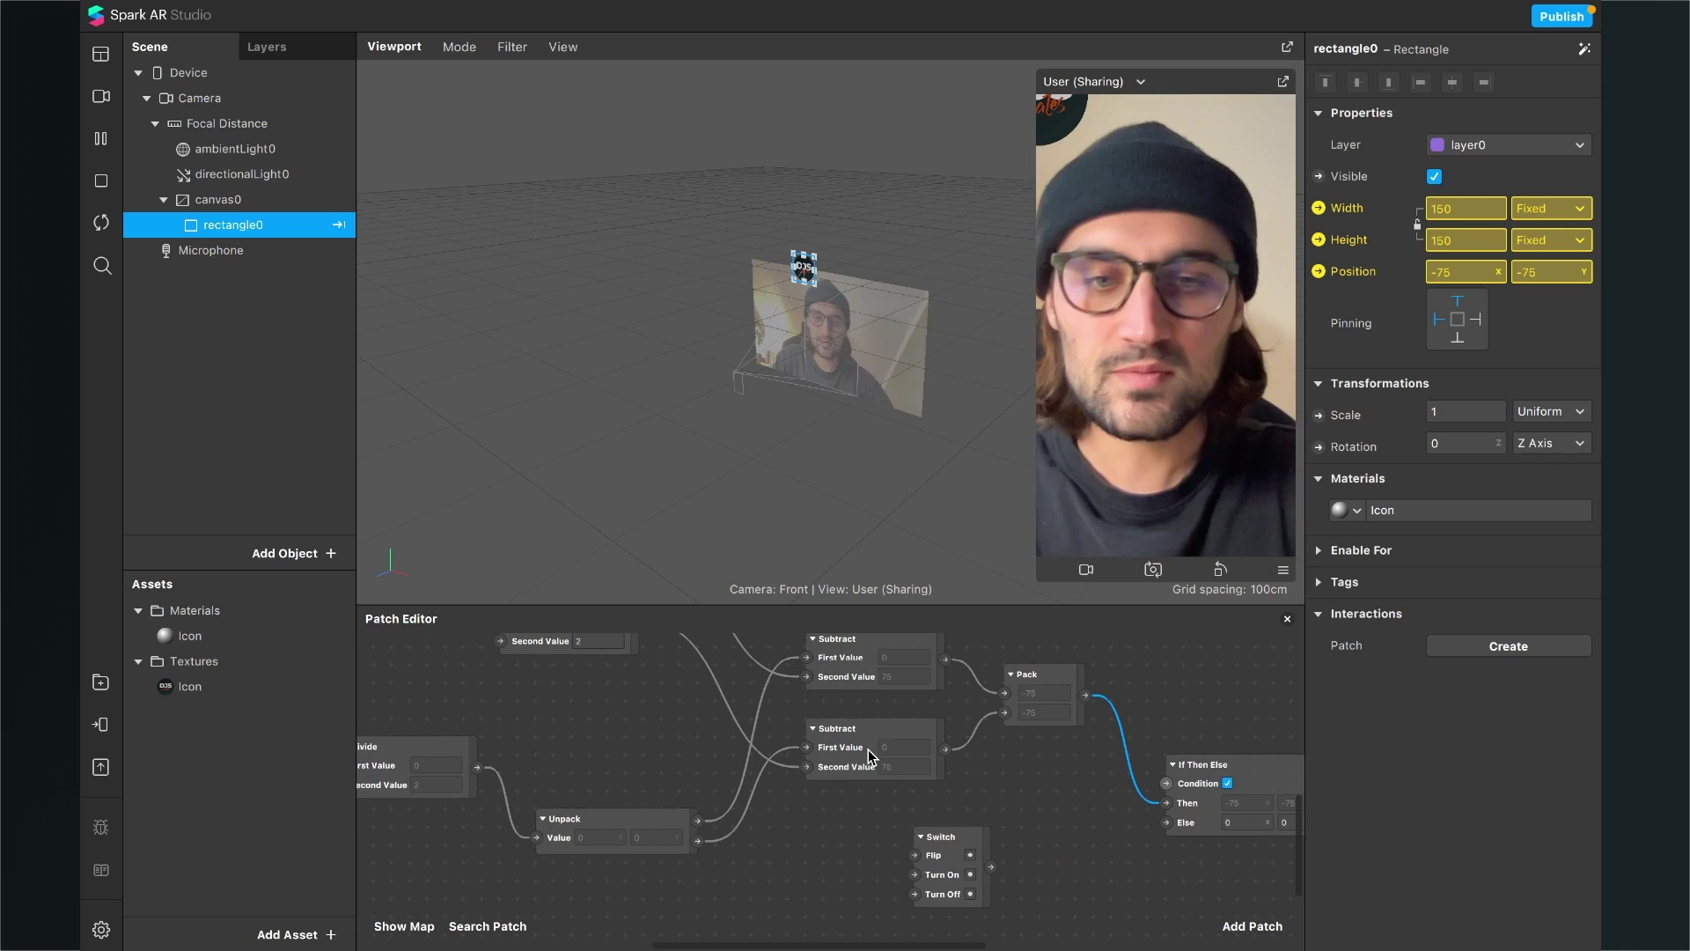
pyautogui.hscroll(-2, 868, 748)
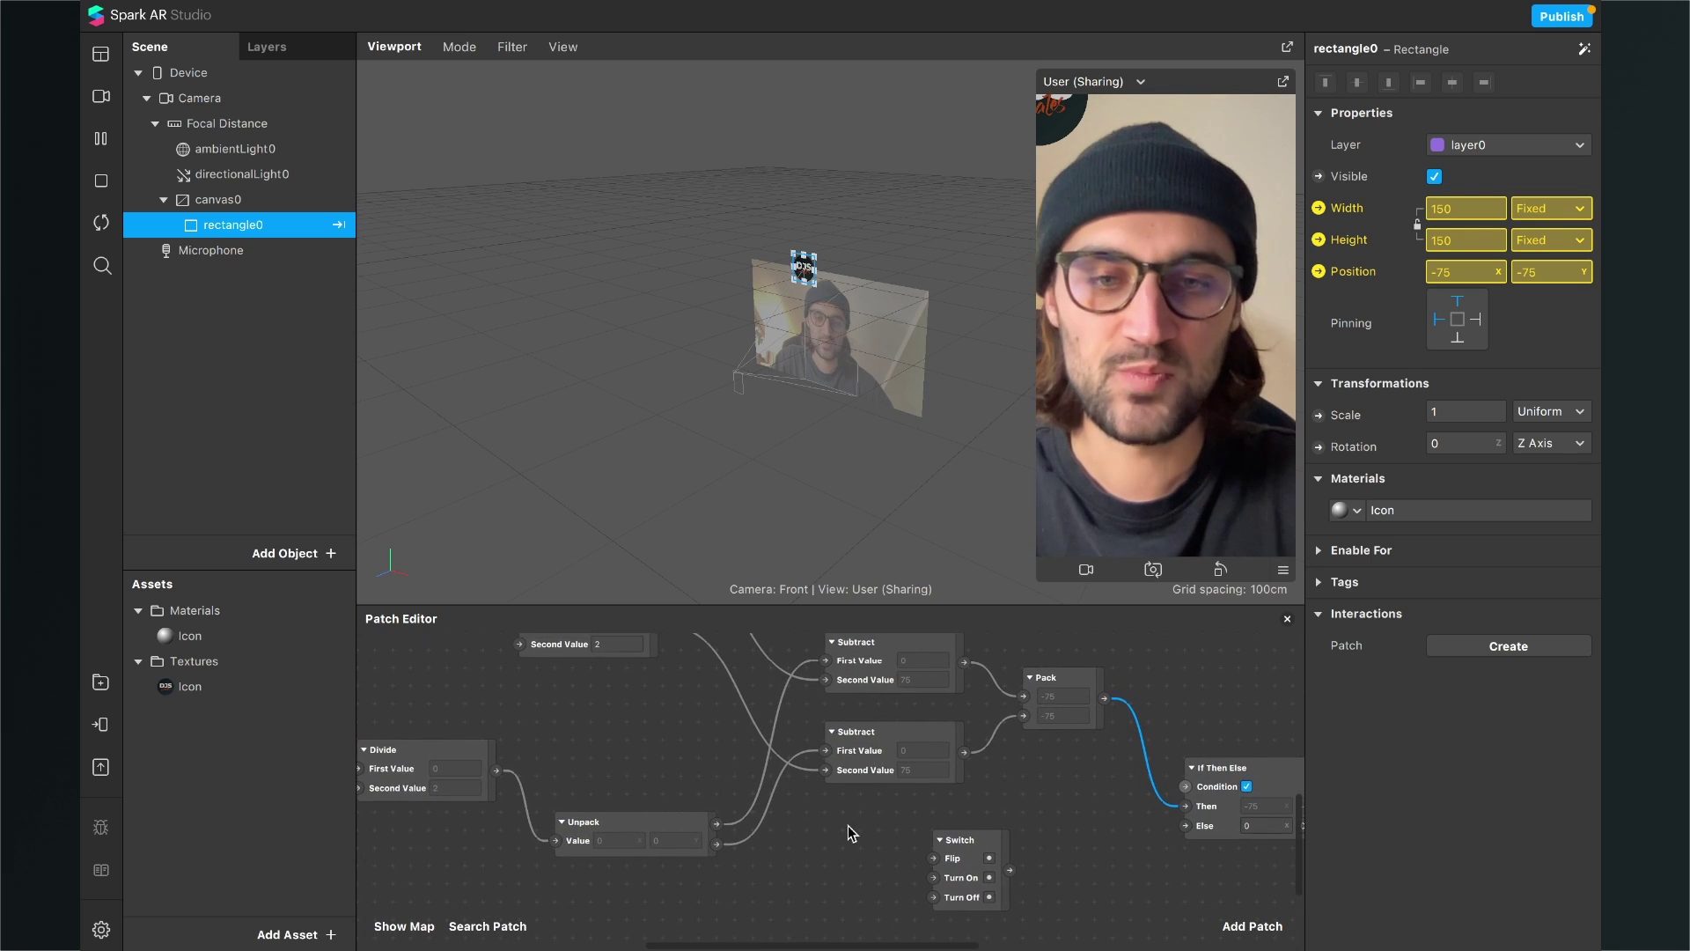
pyautogui.hscroll(3, 845, 825)
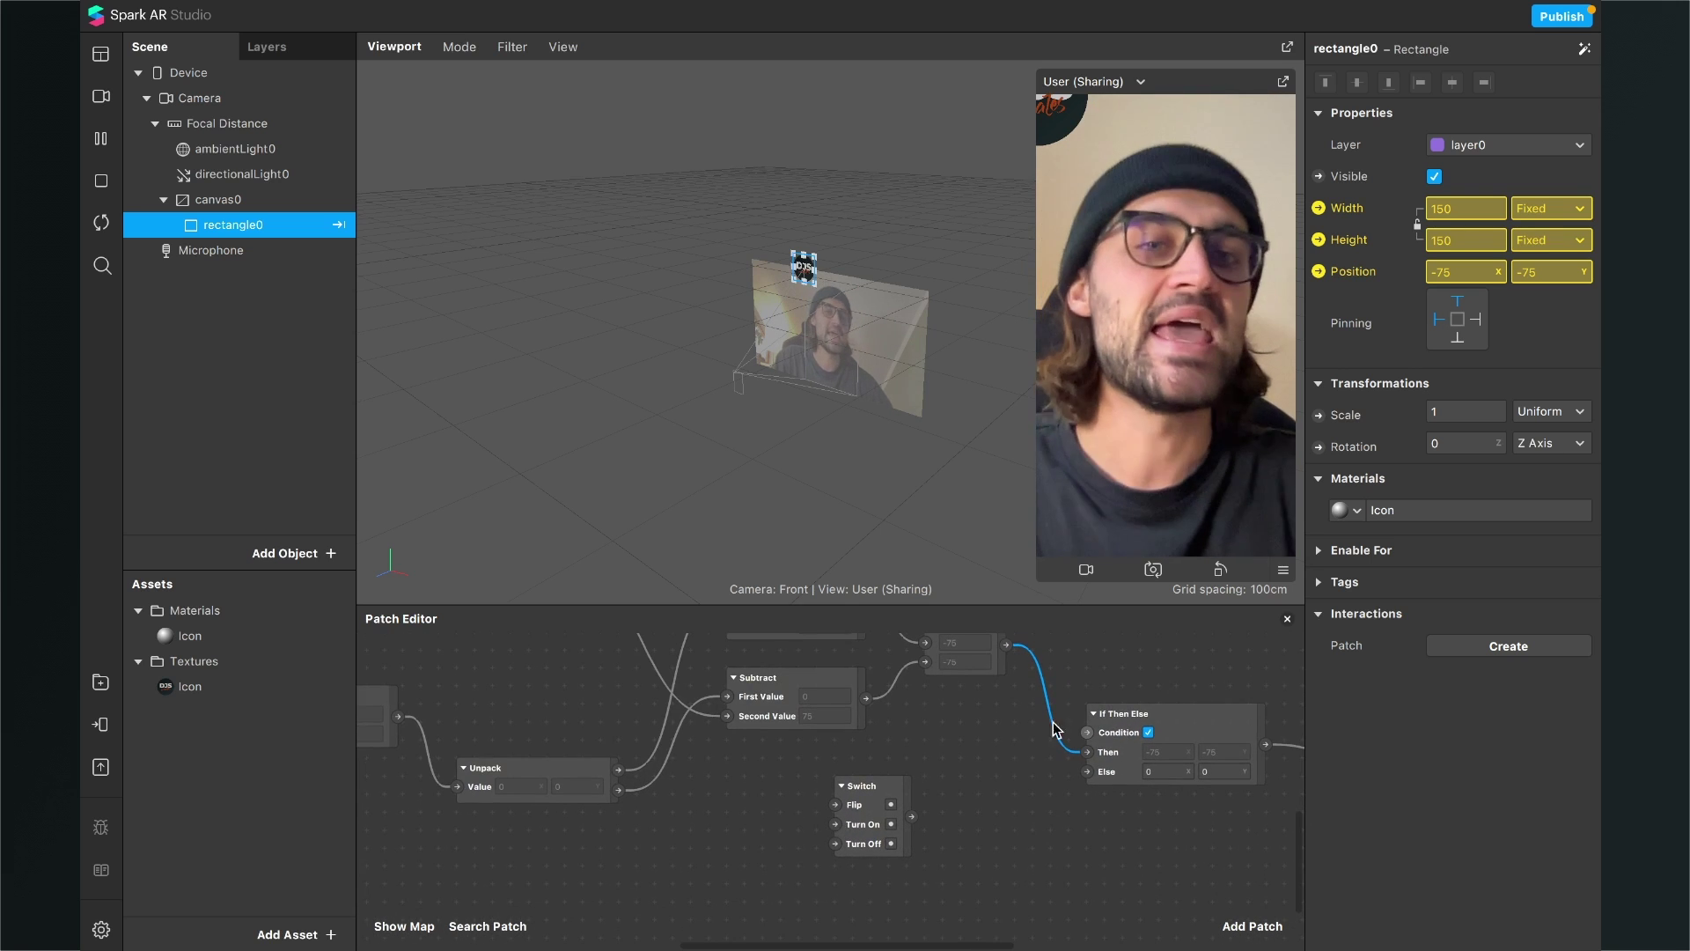
pyautogui.hscroll(3, 1055, 728)
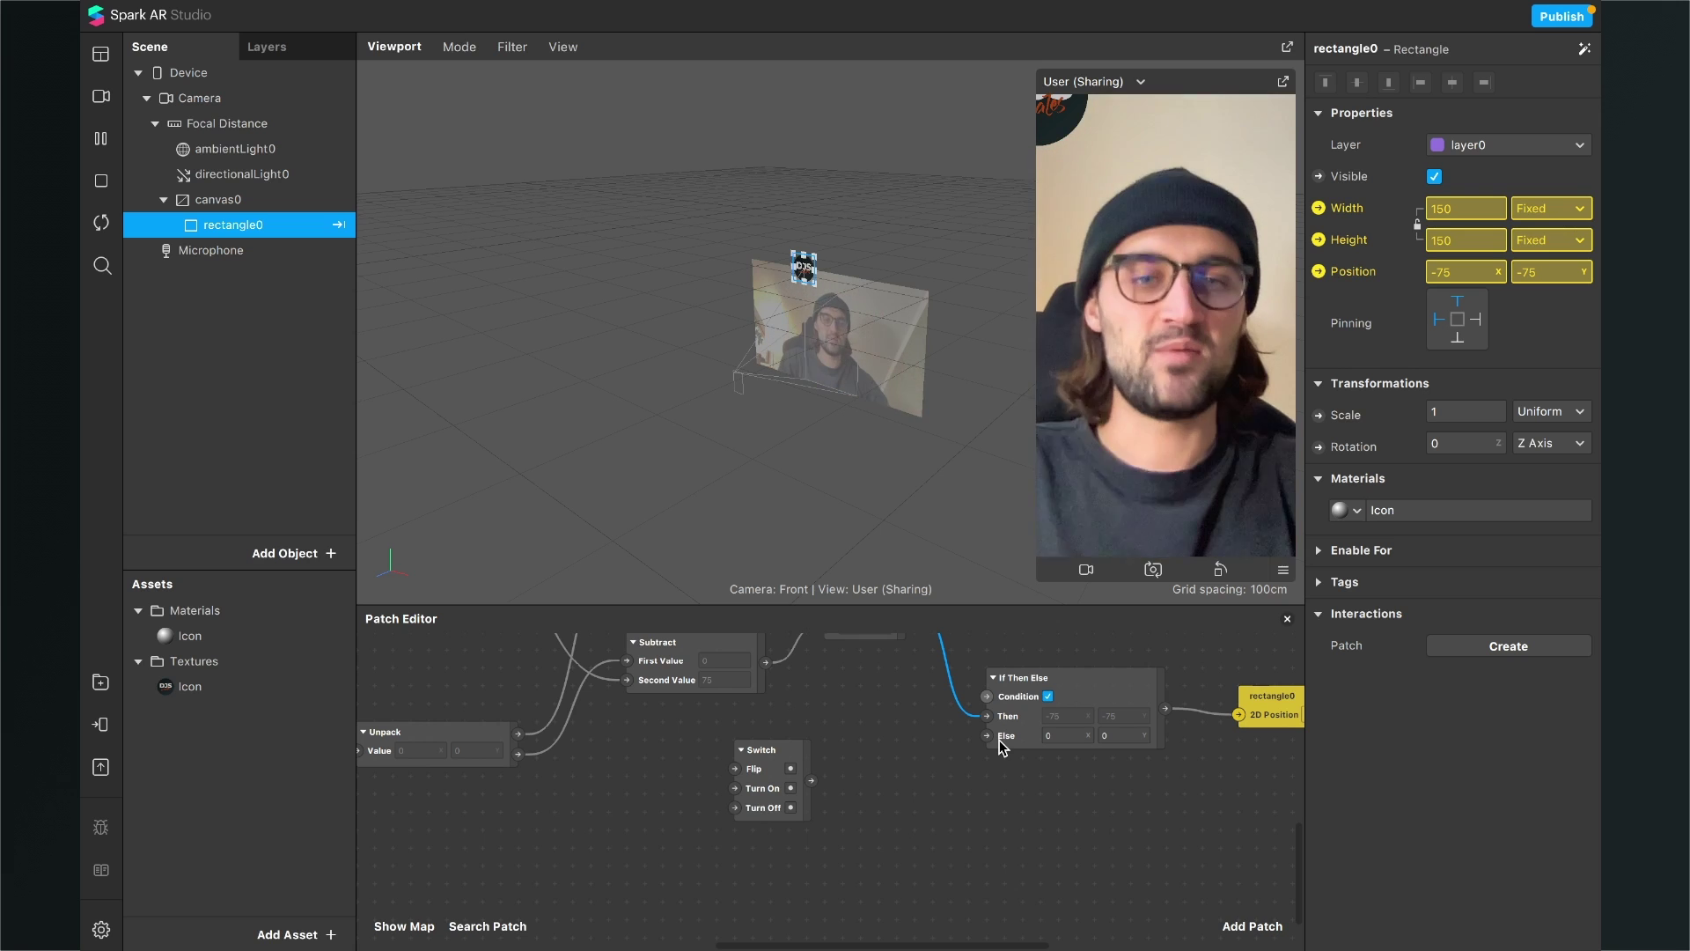
pyautogui.scroll(2, 1000, 744)
pyautogui.scroll(1, 1005, 744)
pyautogui.click(1009, 705)
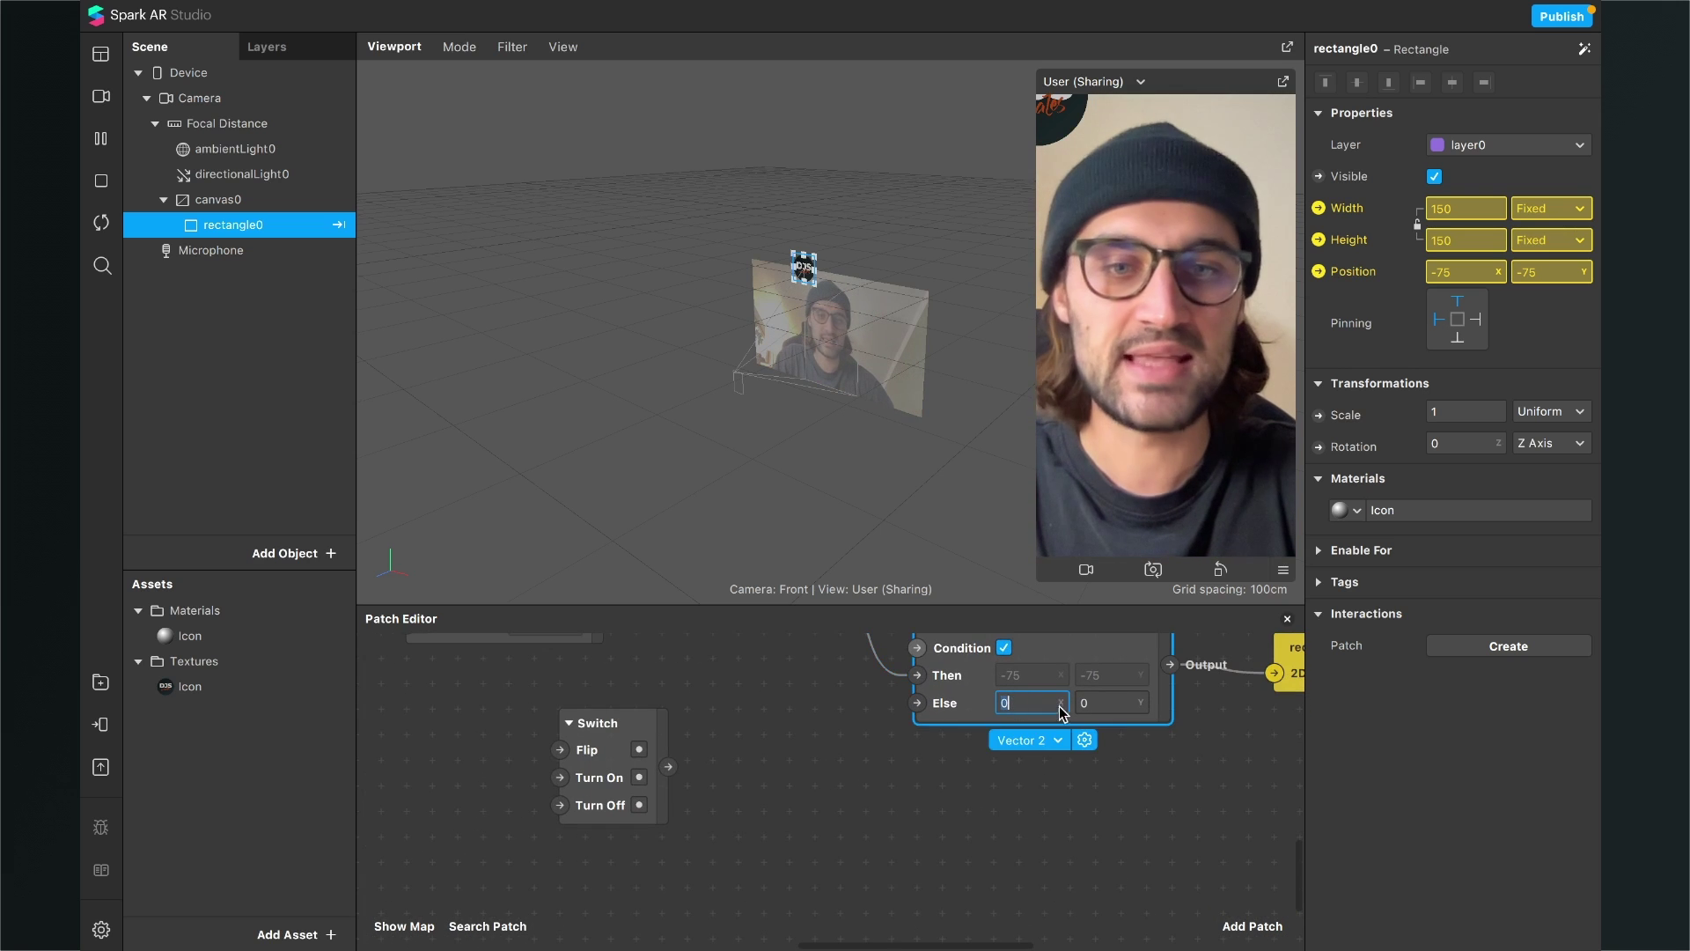
pyautogui.scroll(2, 1064, 706)
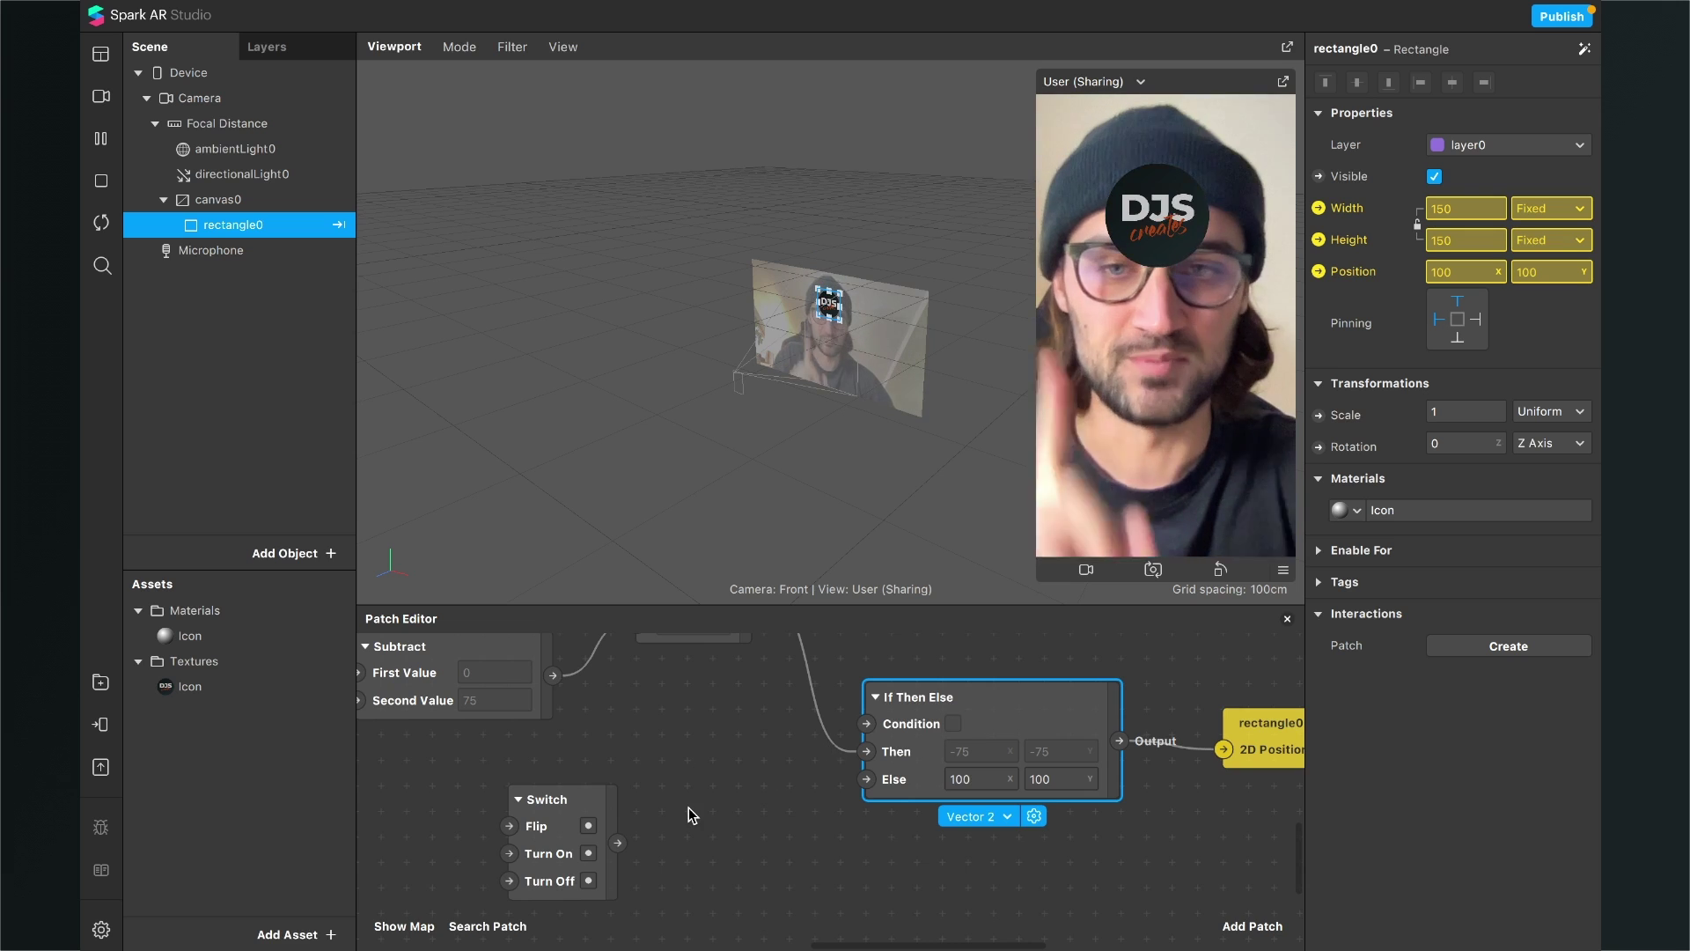
# Step: Enlarge the Patch Editor and connect Screen Pan's Gesture State output to the Switch patch's Turn On input
pyautogui.scroll(-5, 688, 807)
pyautogui.scroll(-1, 689, 806)
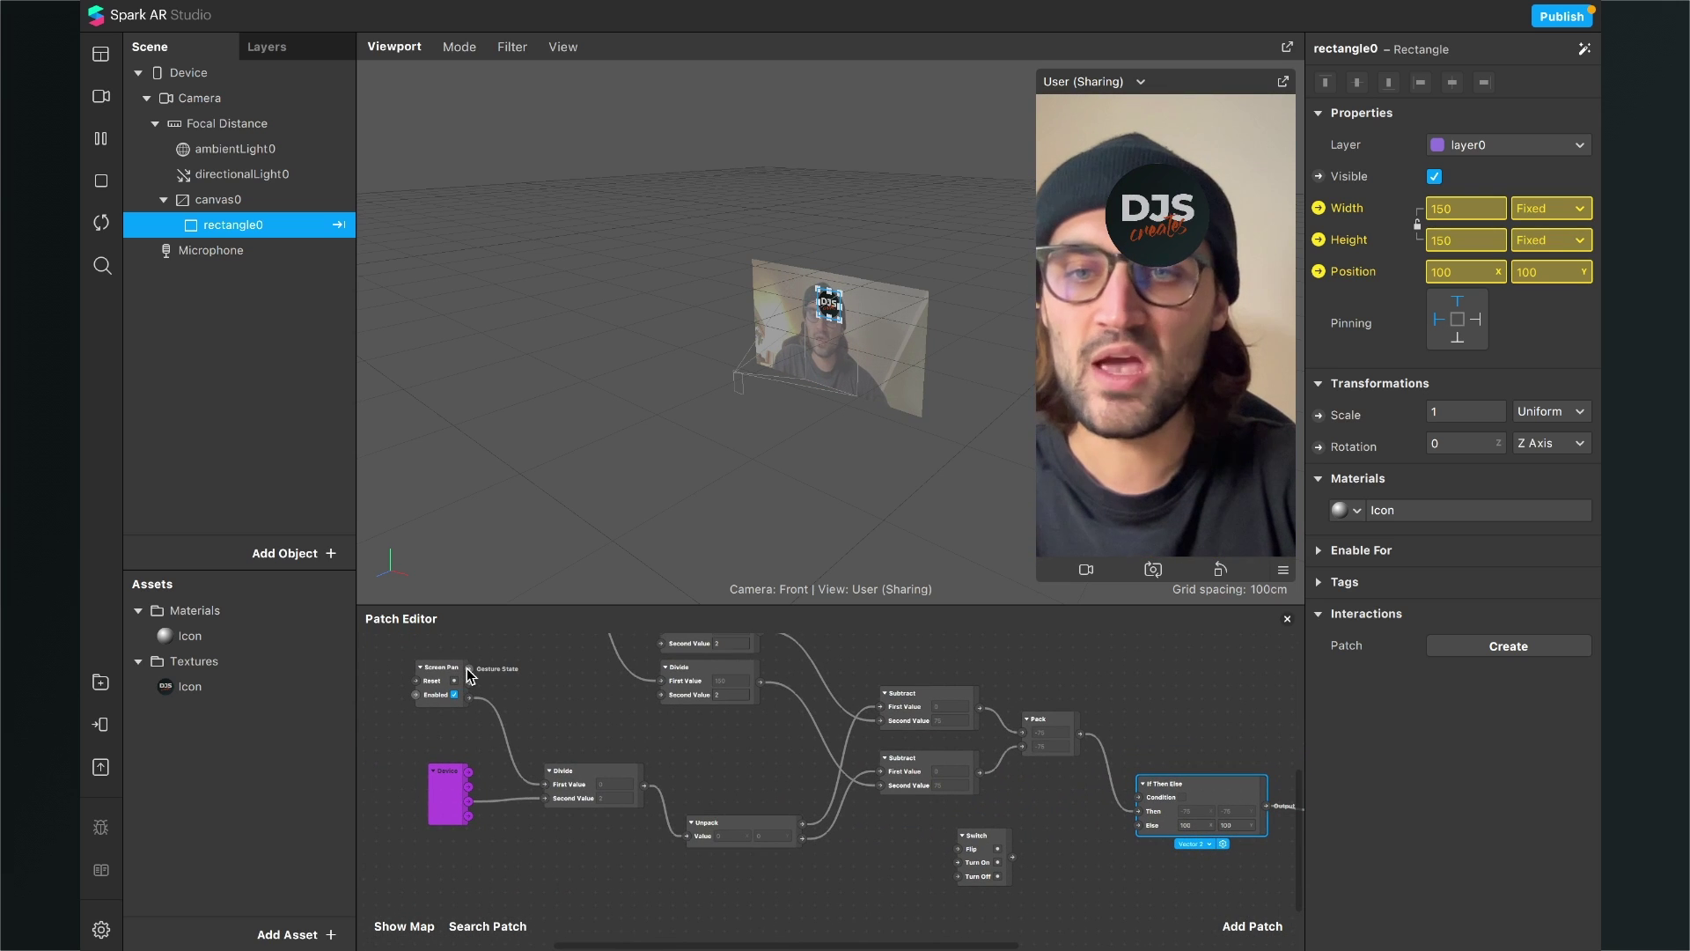
pyautogui.scroll(3, 467, 674)
pyautogui.moveTo(650, 606); pyautogui.dragTo(629, 437)
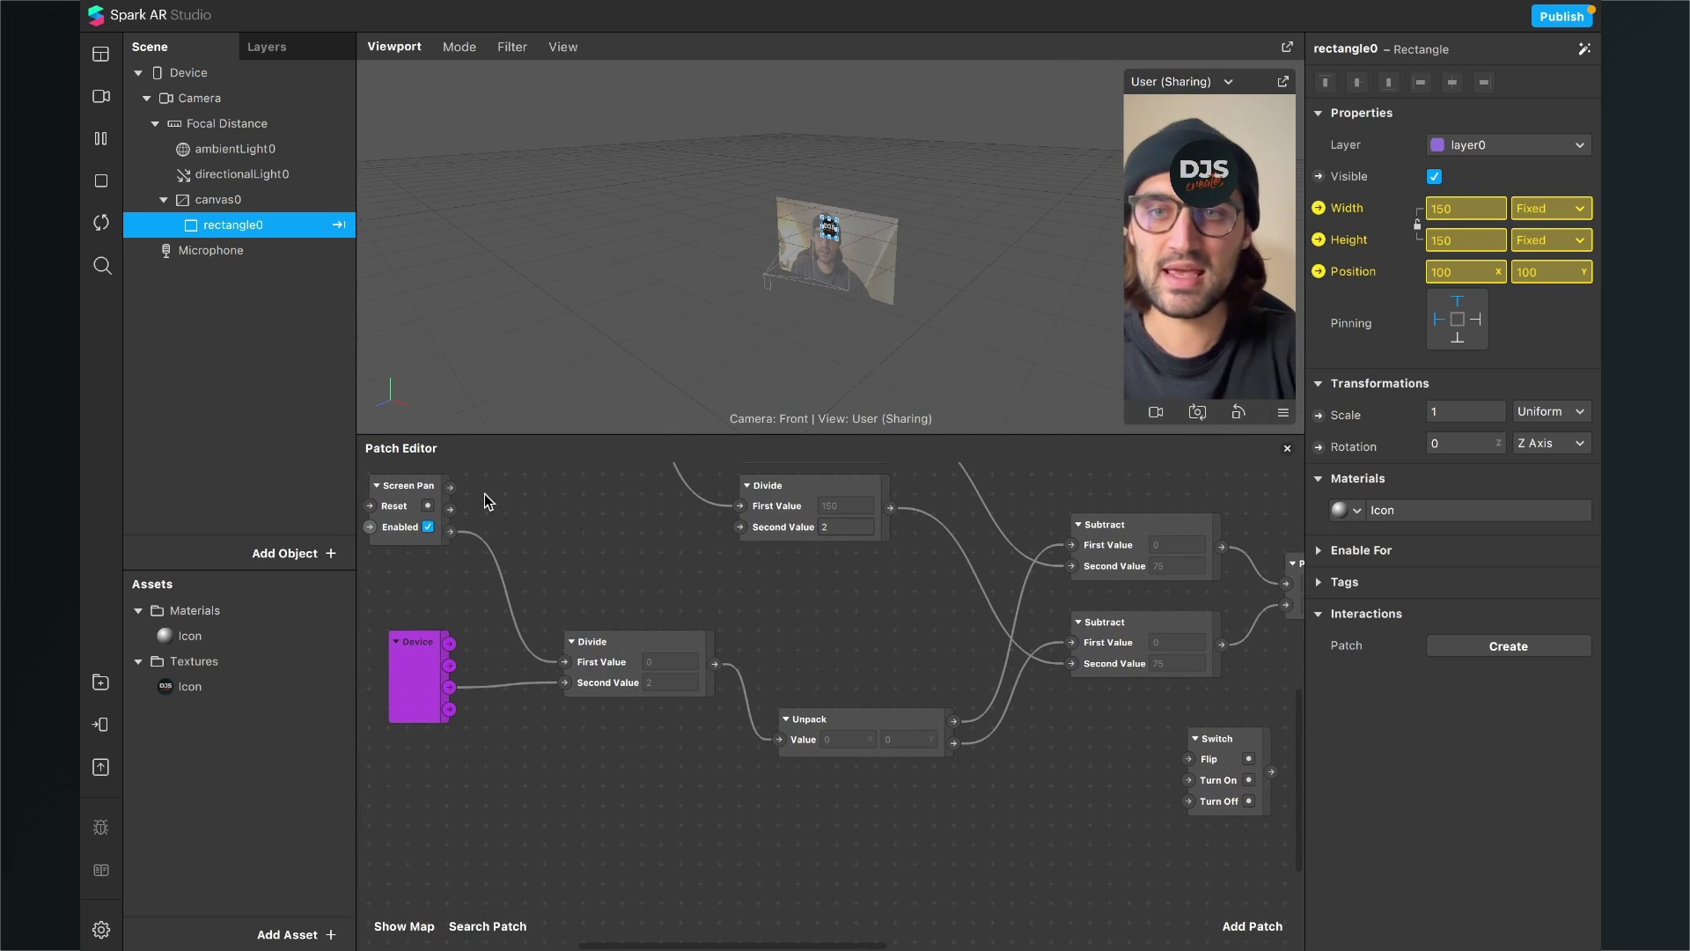
pyautogui.moveTo(452, 485); pyautogui.dragTo(748, 556)
pyautogui.moveTo(452, 487); pyautogui.dragTo(1188, 779)
# Step: Connect the Switch patch's On / Off output to the Condition input of If Then Else
pyautogui.hscroll(3, 1184, 782)
pyautogui.hscroll(4, 1186, 782)
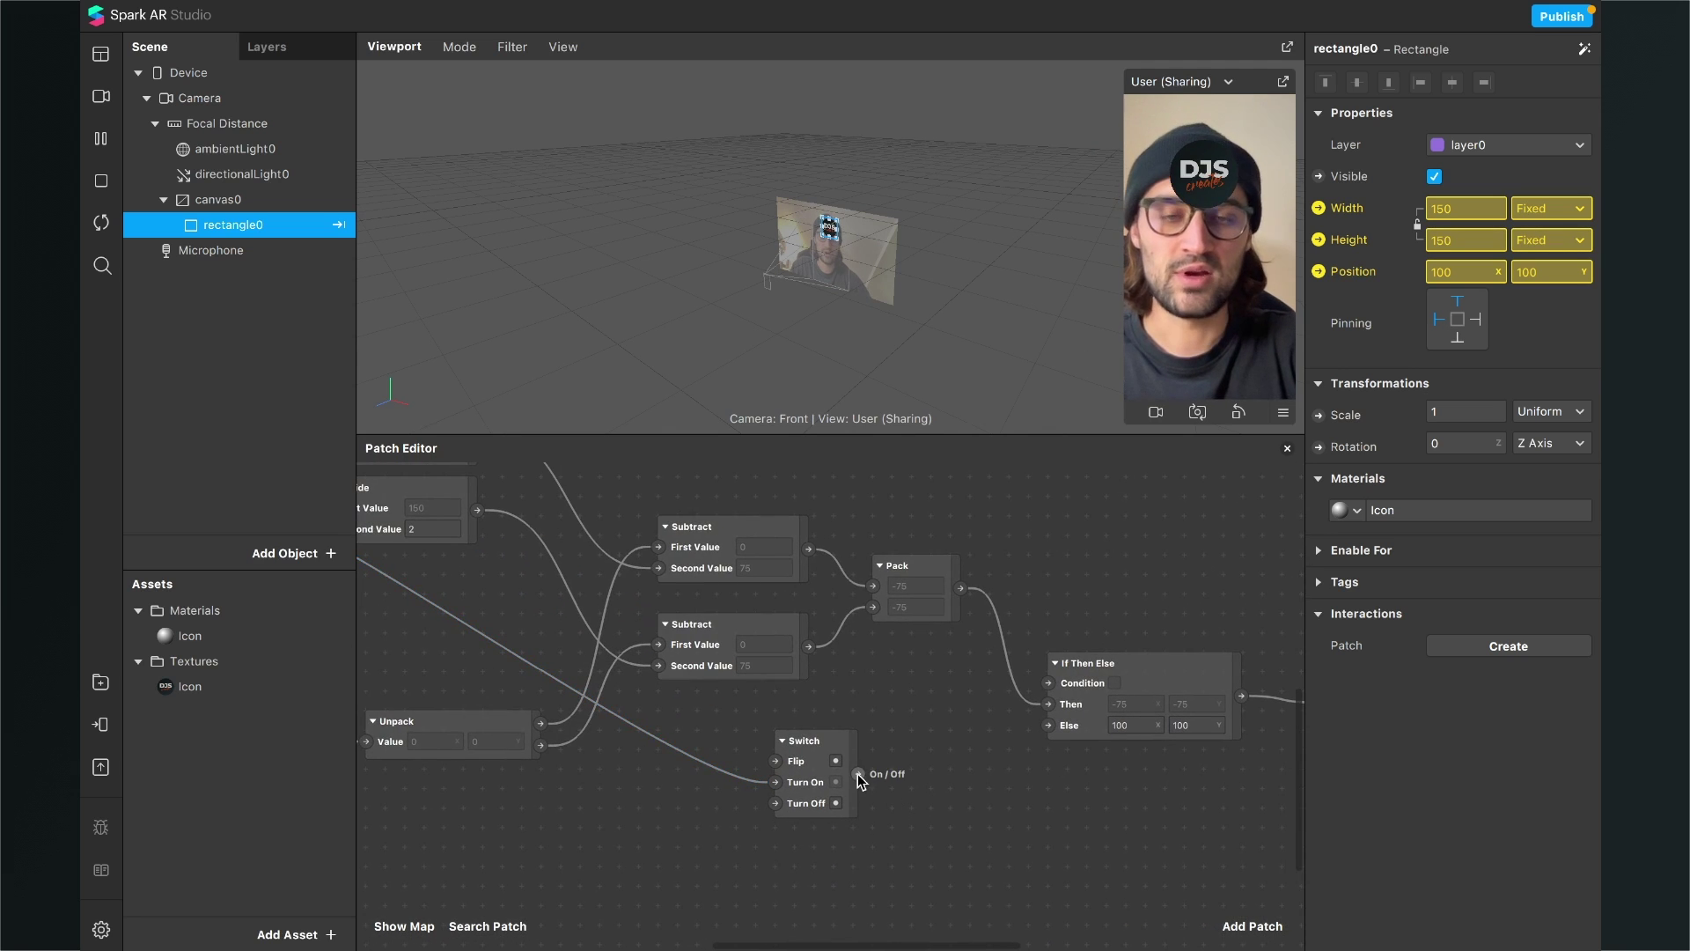
pyautogui.moveTo(857, 773); pyautogui.dragTo(1045, 686)
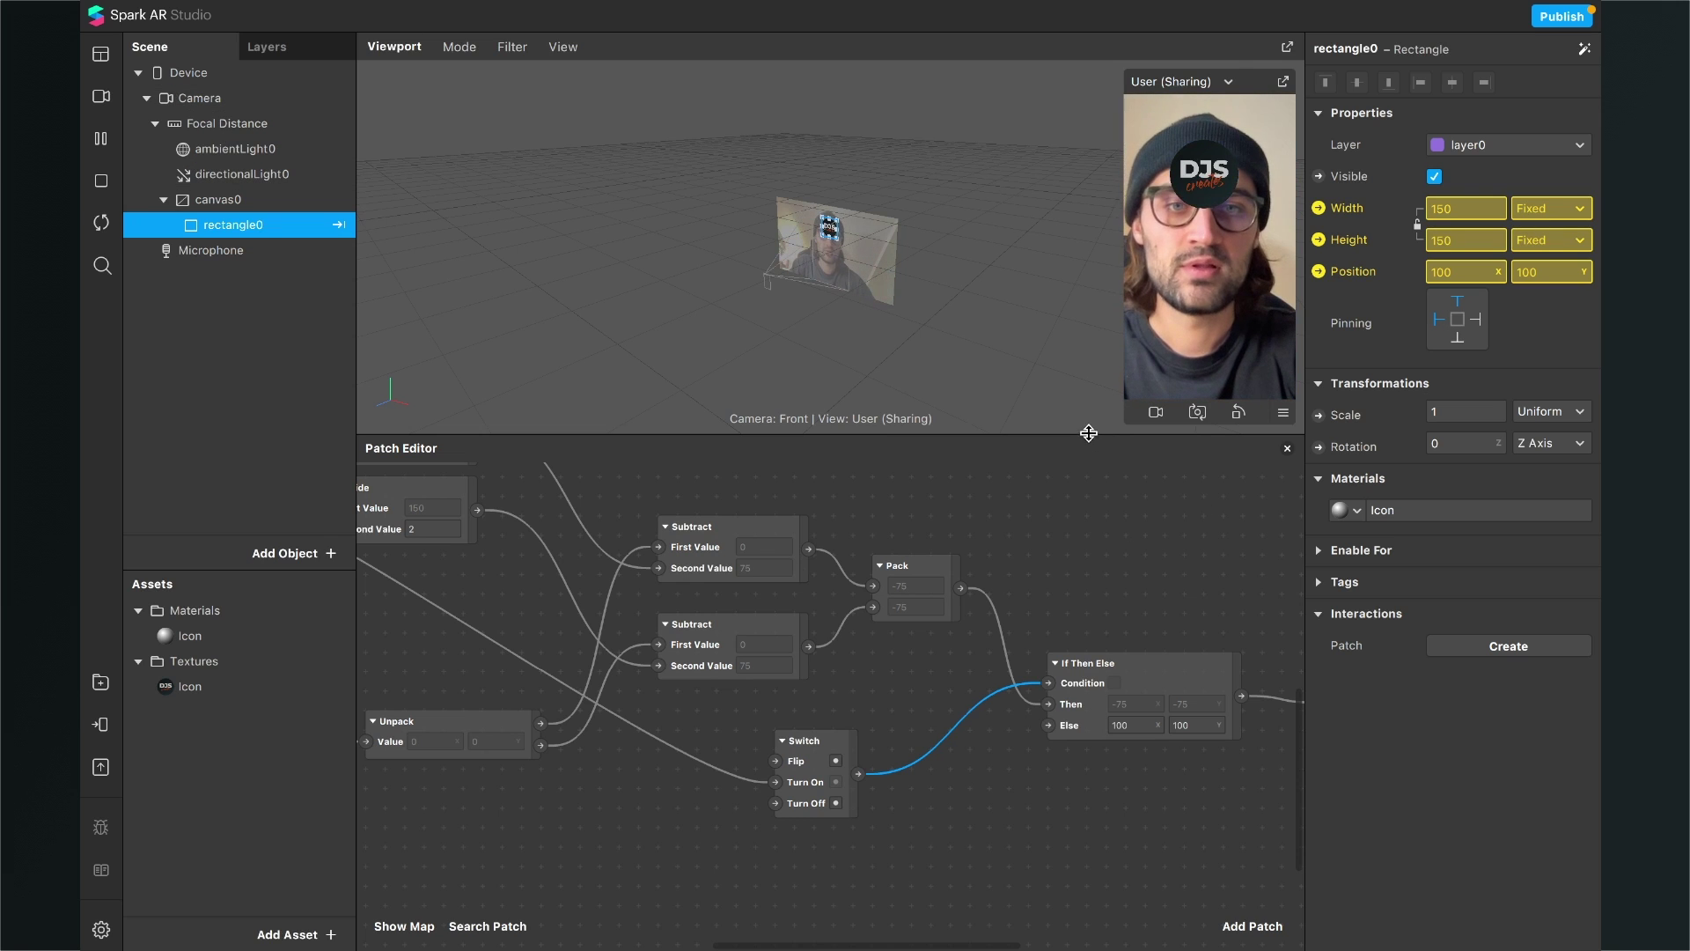
# Step: Enlarge the simulator preview, test panning the icon toward the shoulder, and restart the effect to check the icon's default position
pyautogui.moveTo(1089, 433); pyautogui.dragTo(1089, 697)
pyautogui.moveTo(1124, 425); pyautogui.dragTo(977, 689)
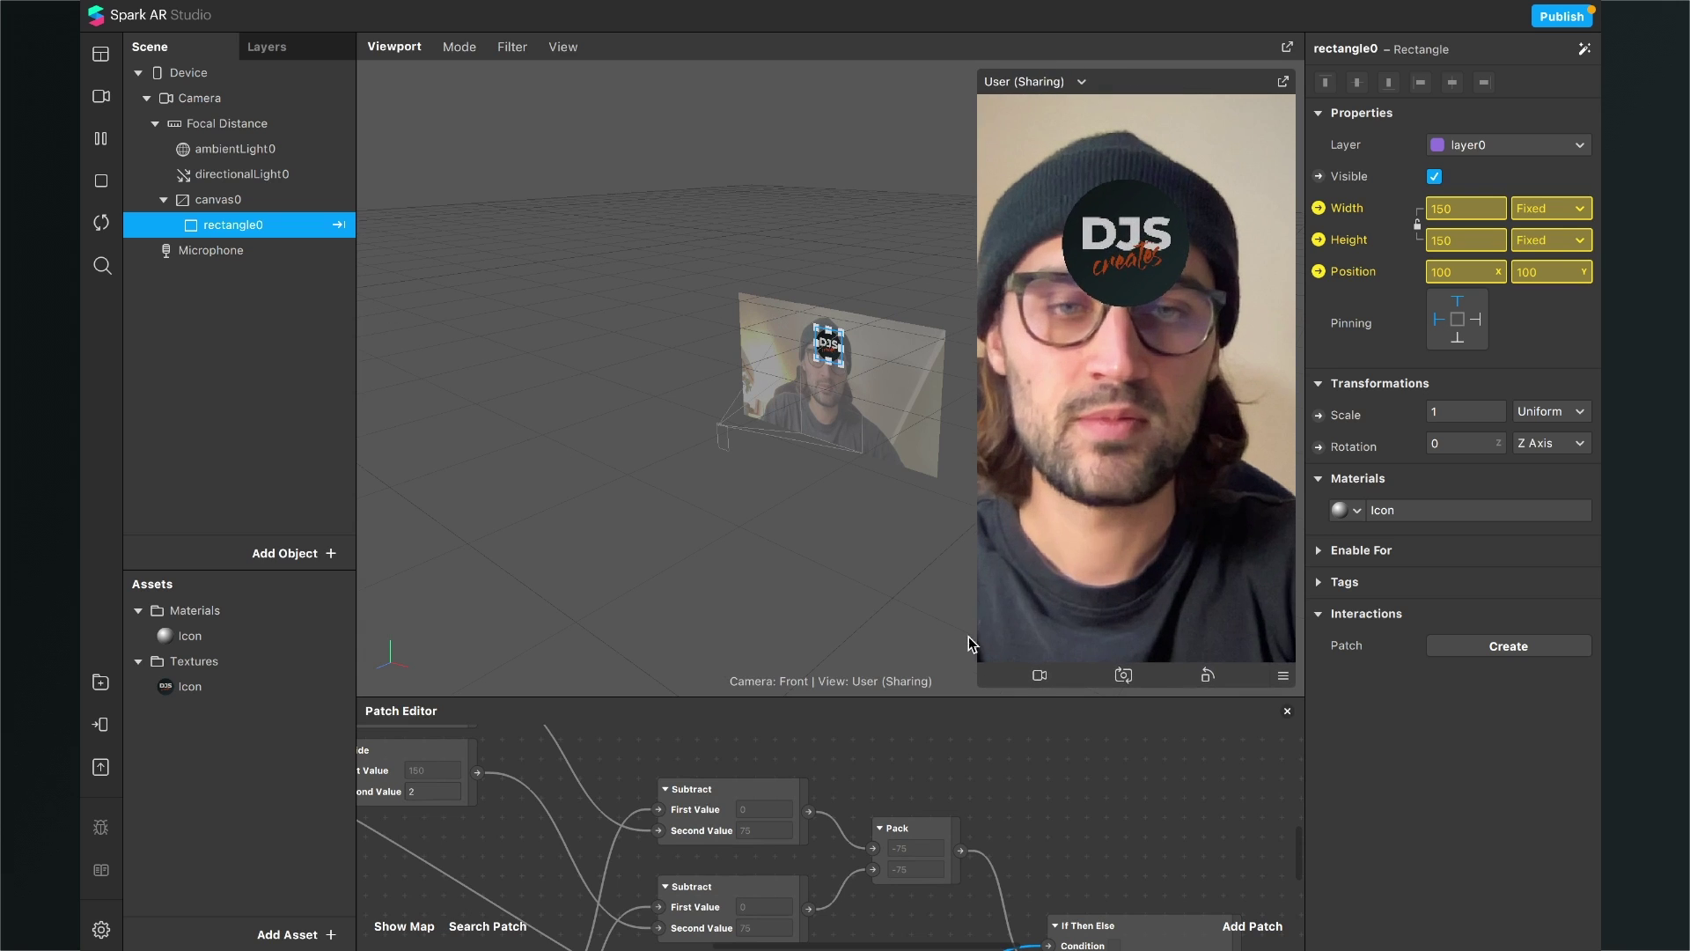
pyautogui.moveTo(1127, 539); pyautogui.dragTo(1237, 559)
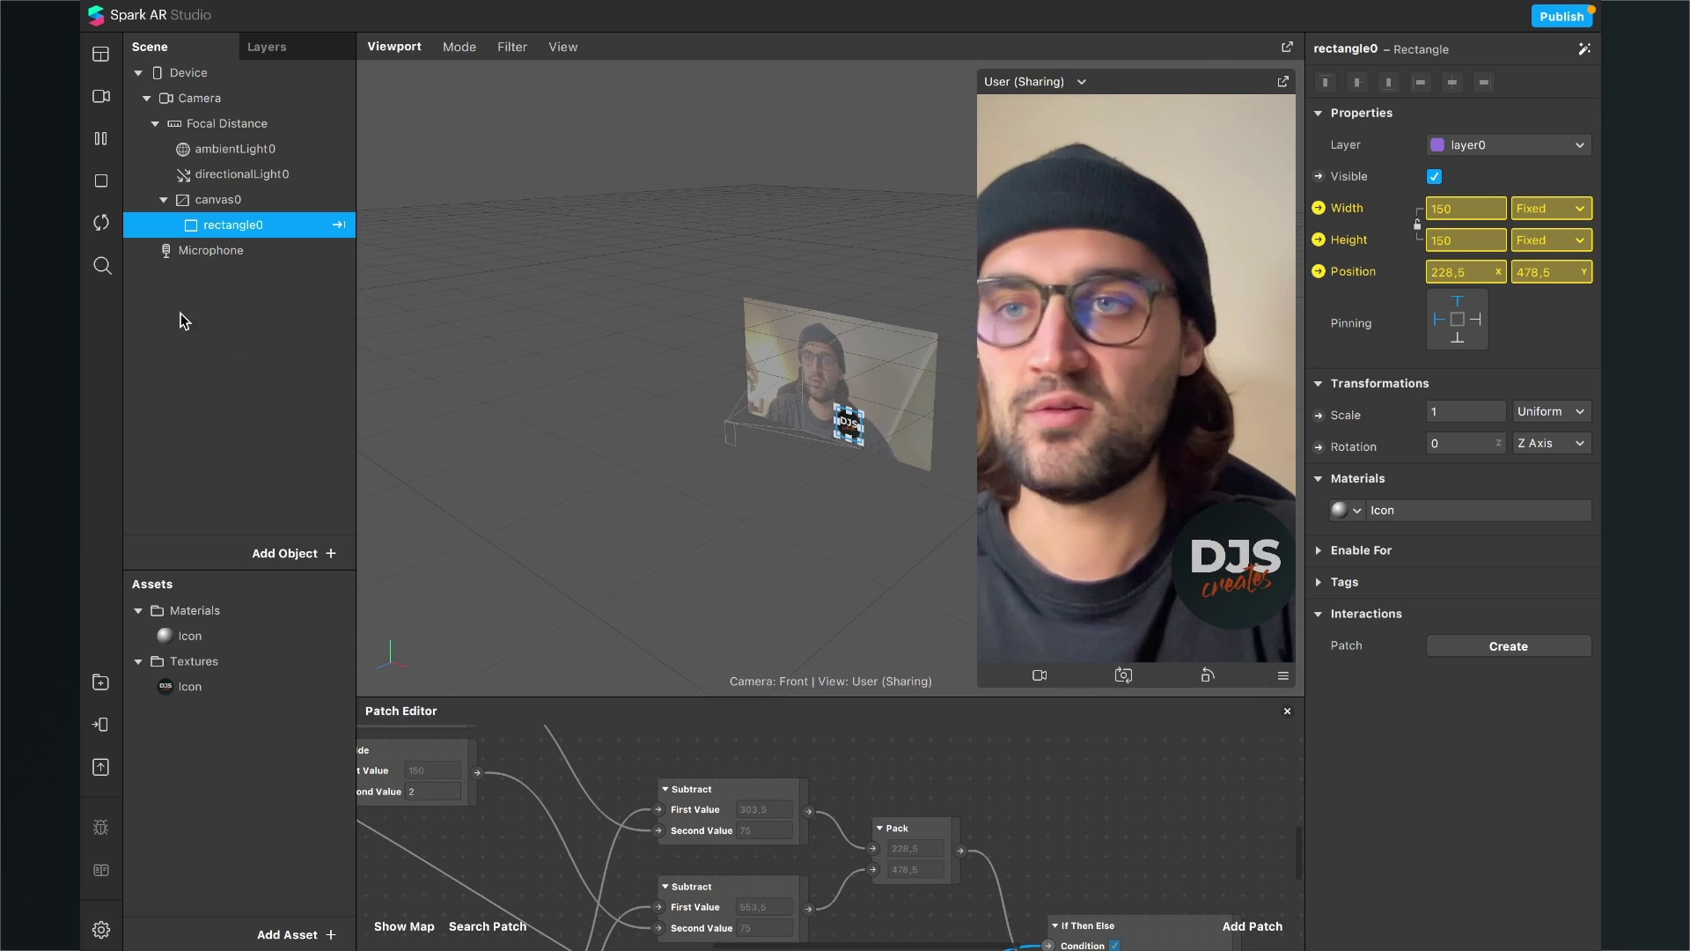
pyautogui.scroll(-5, 976, 833)
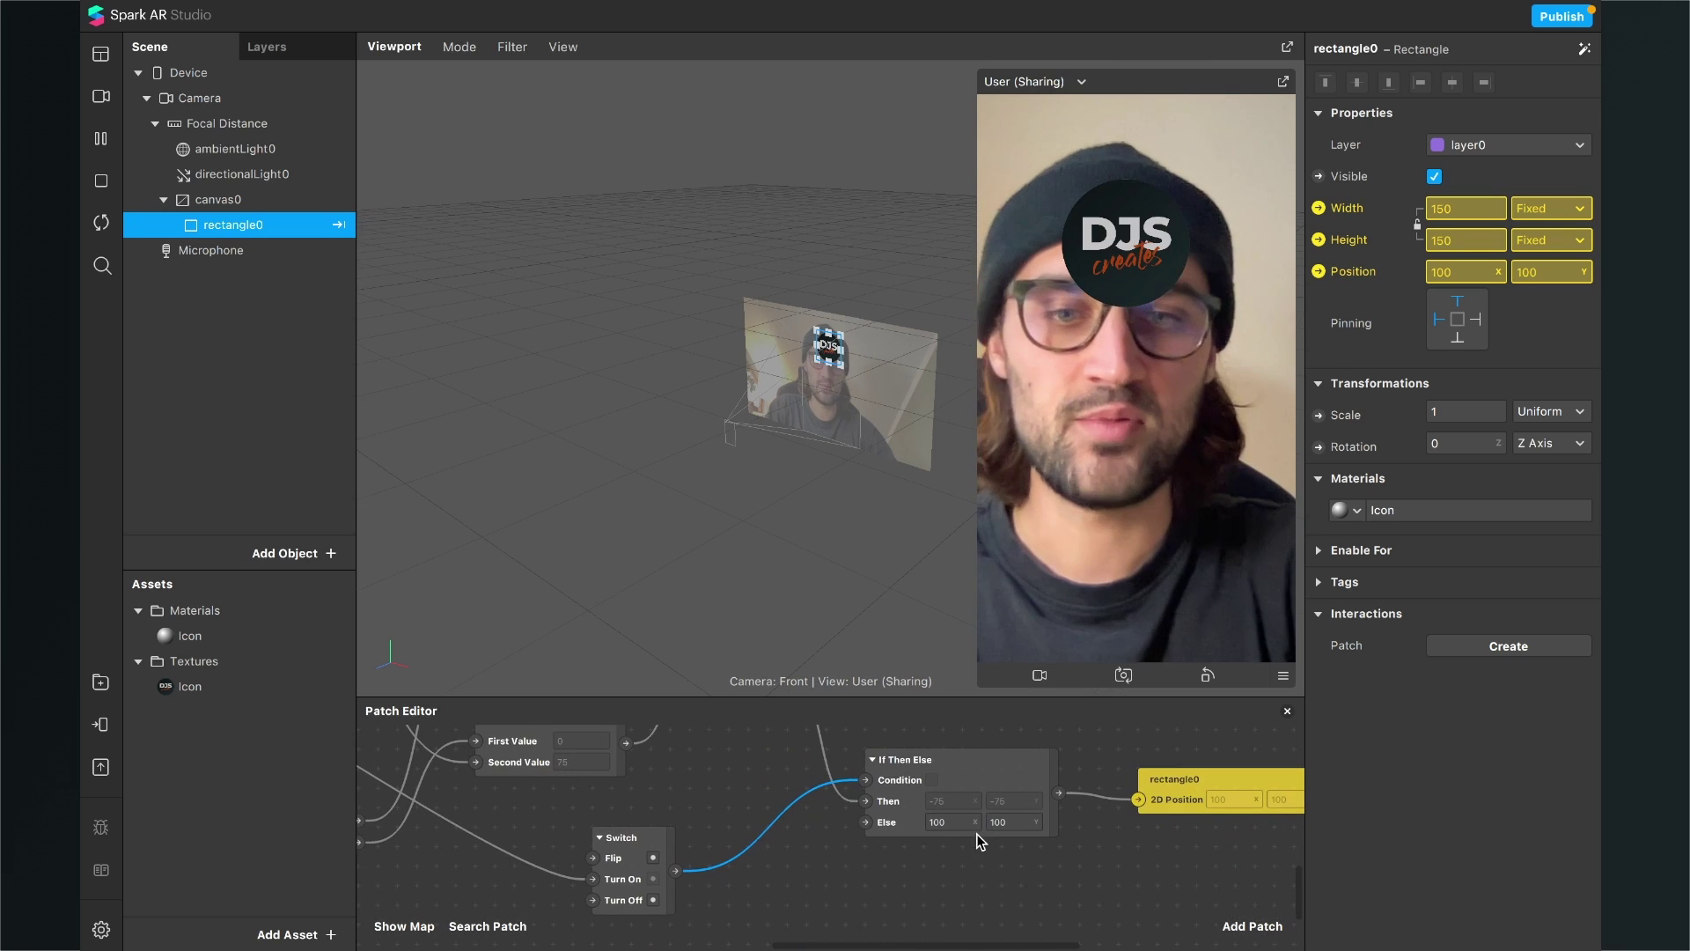
pyautogui.keyDown('ctrl'); pyautogui.scroll(3, 915, 843); pyautogui.keyUp('ctrl')
pyautogui.scroll(2, 911, 833)
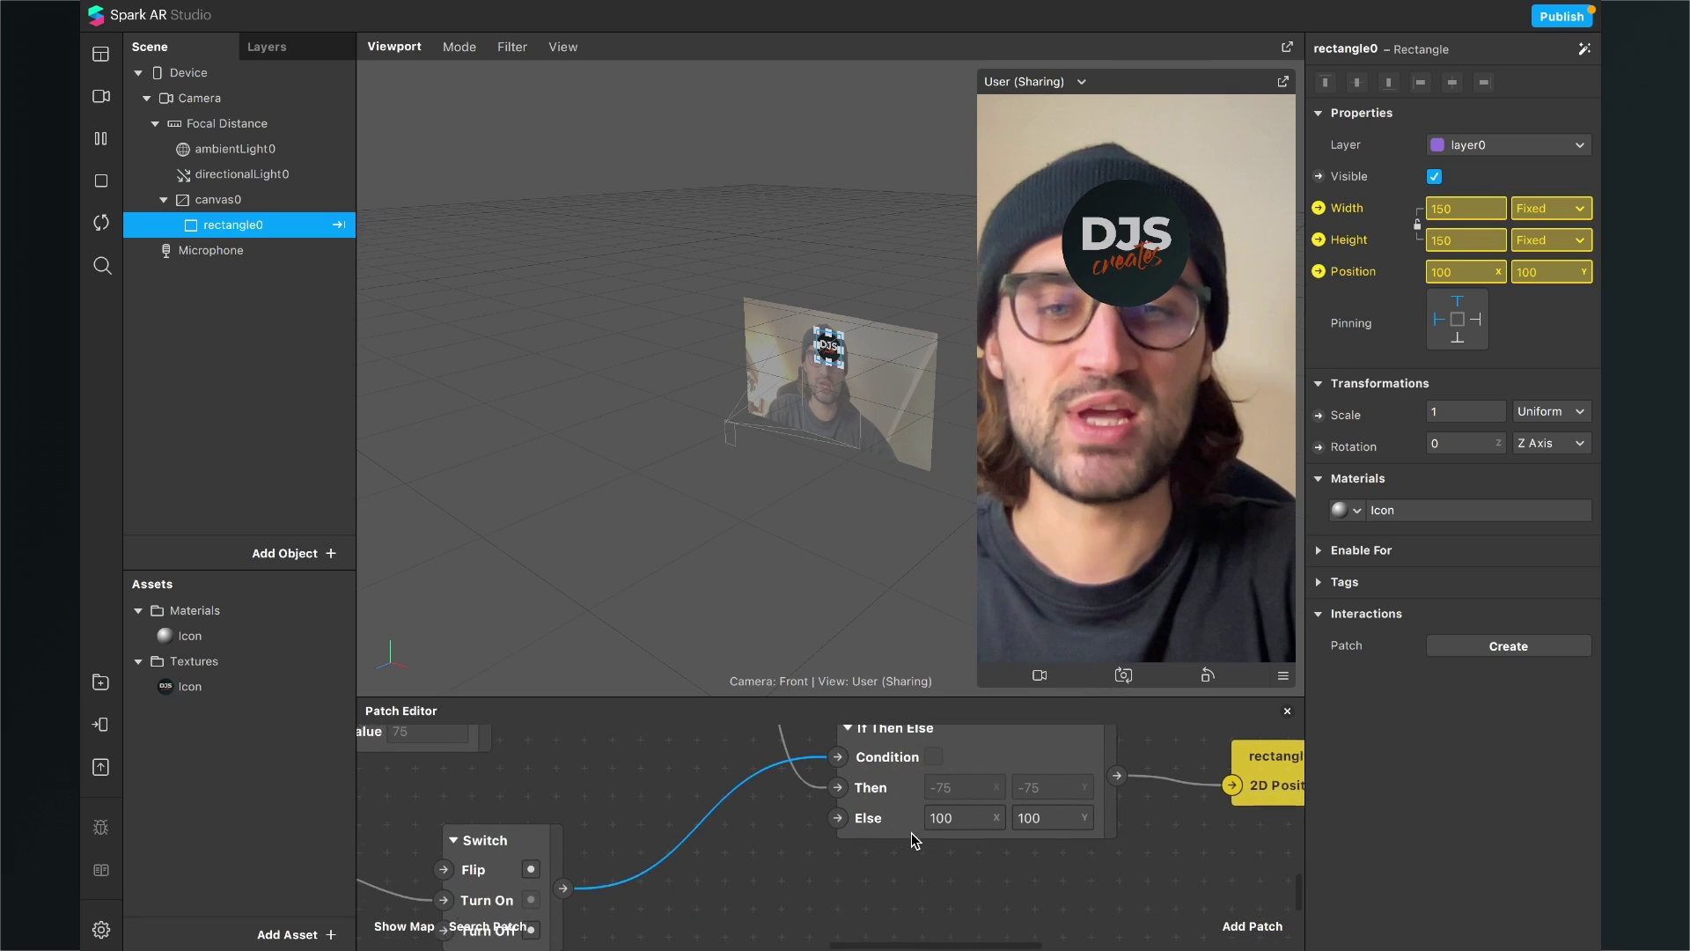
# Step: Set the If Then Else patch's Else values to 200 for X and 200 for Y, and change the Y value to 500
pyautogui.click(963, 841)
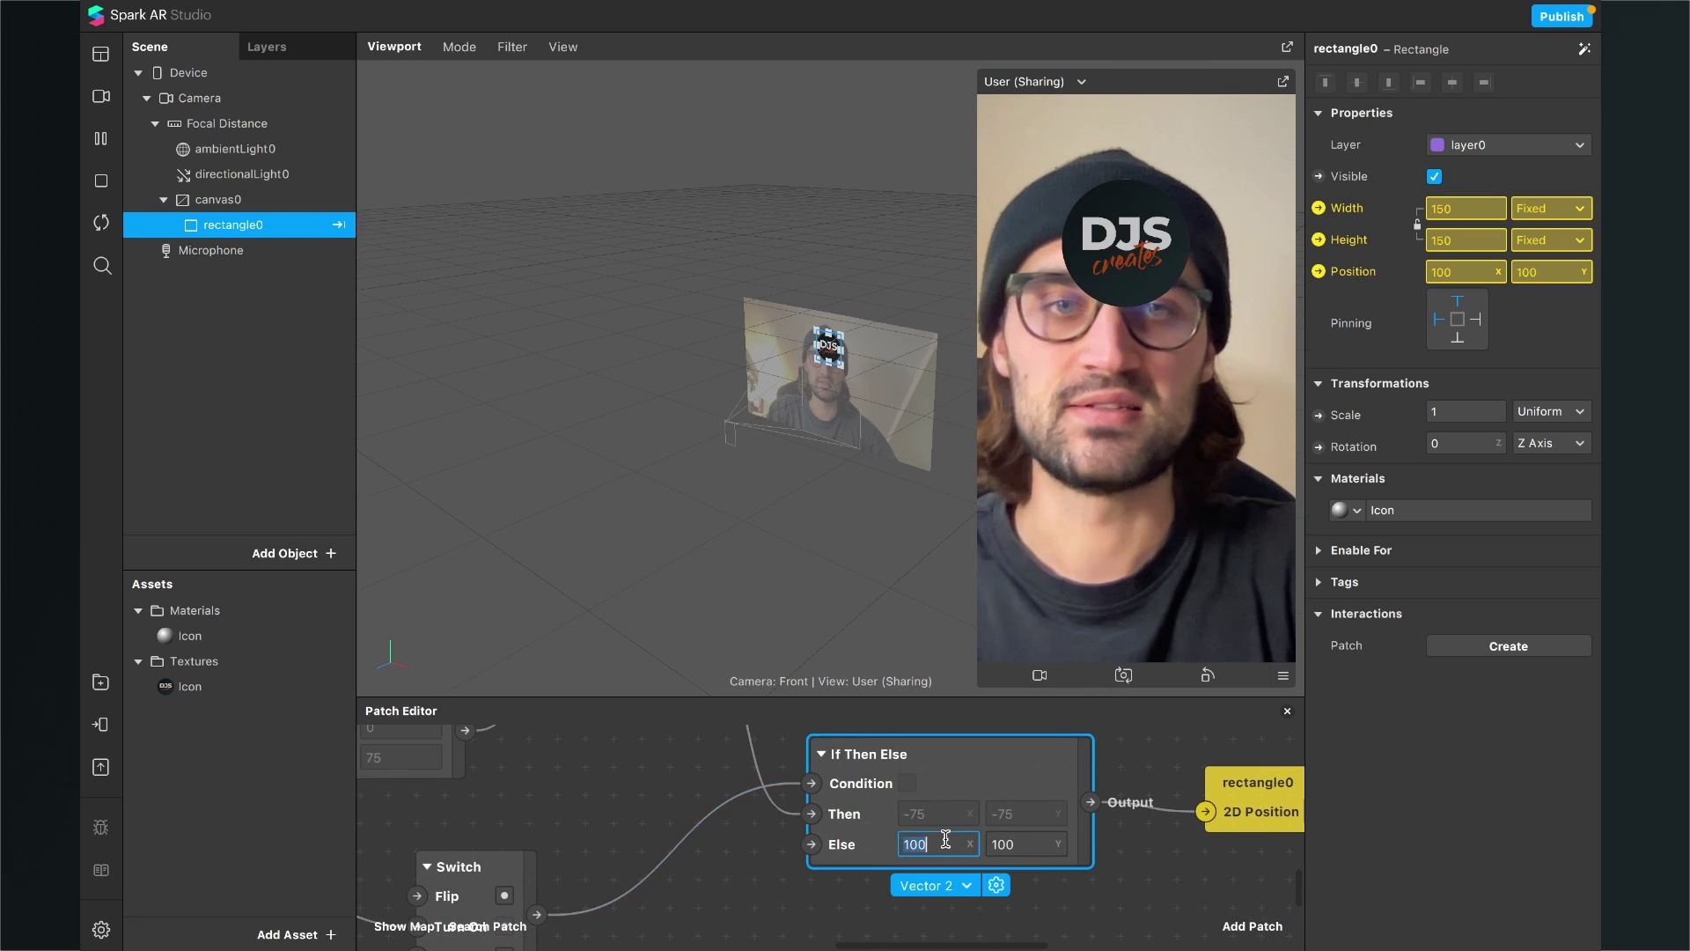
pyautogui.click(1032, 851)
pyautogui.write('0')
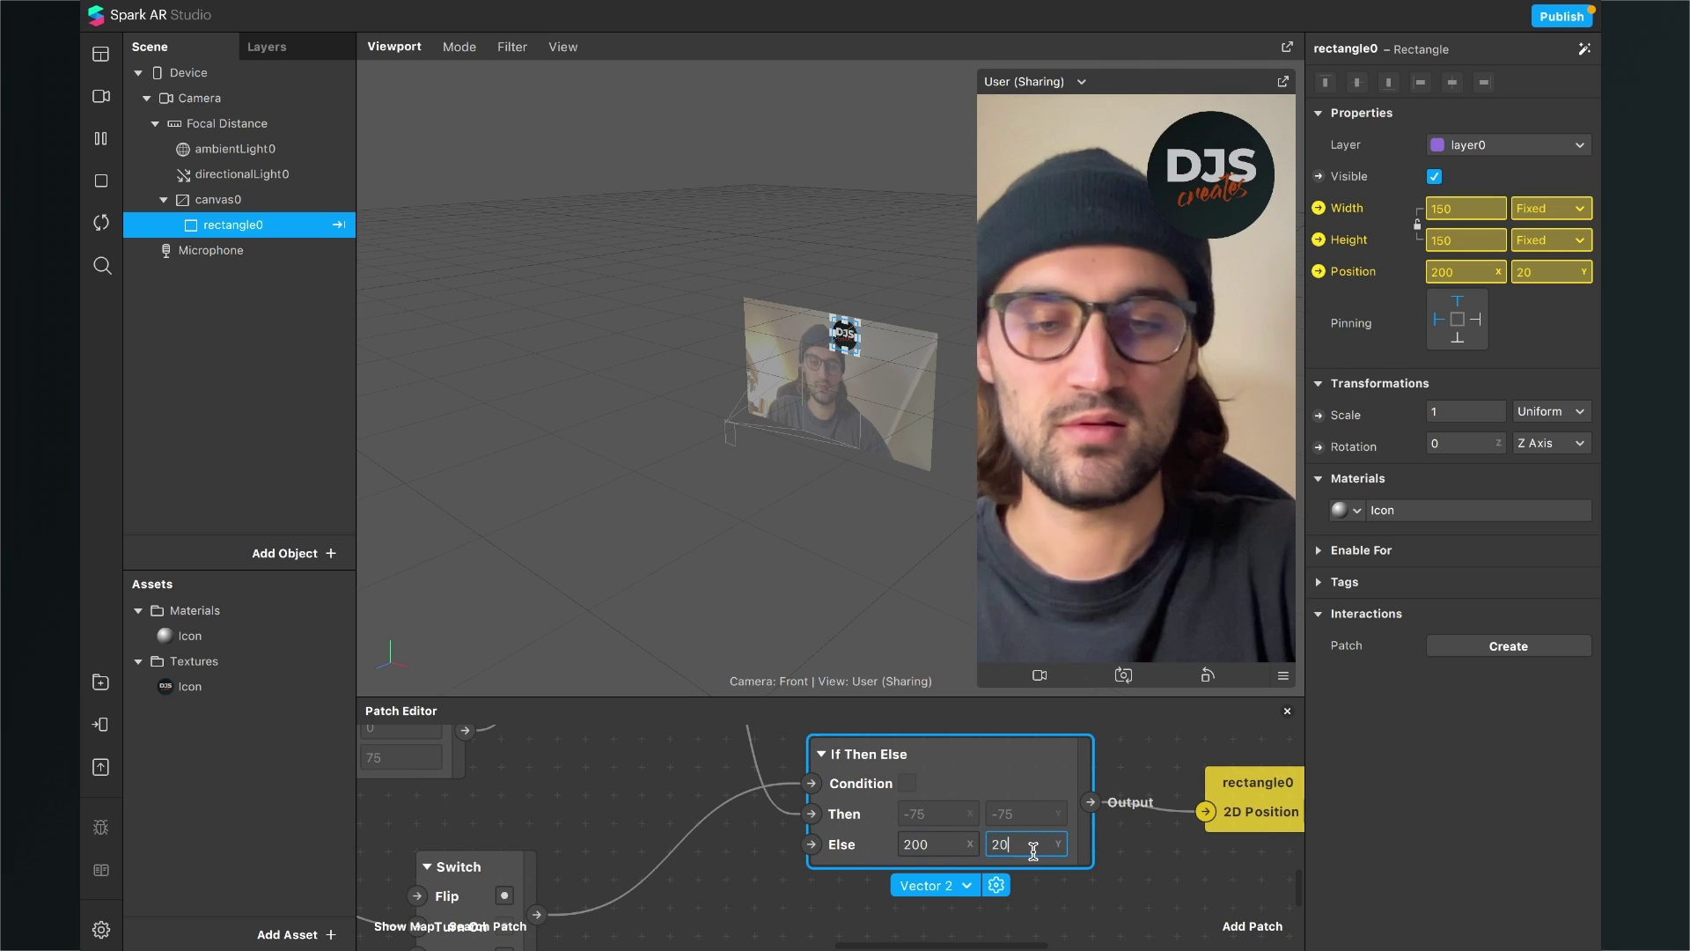
pyautogui.press('Return')
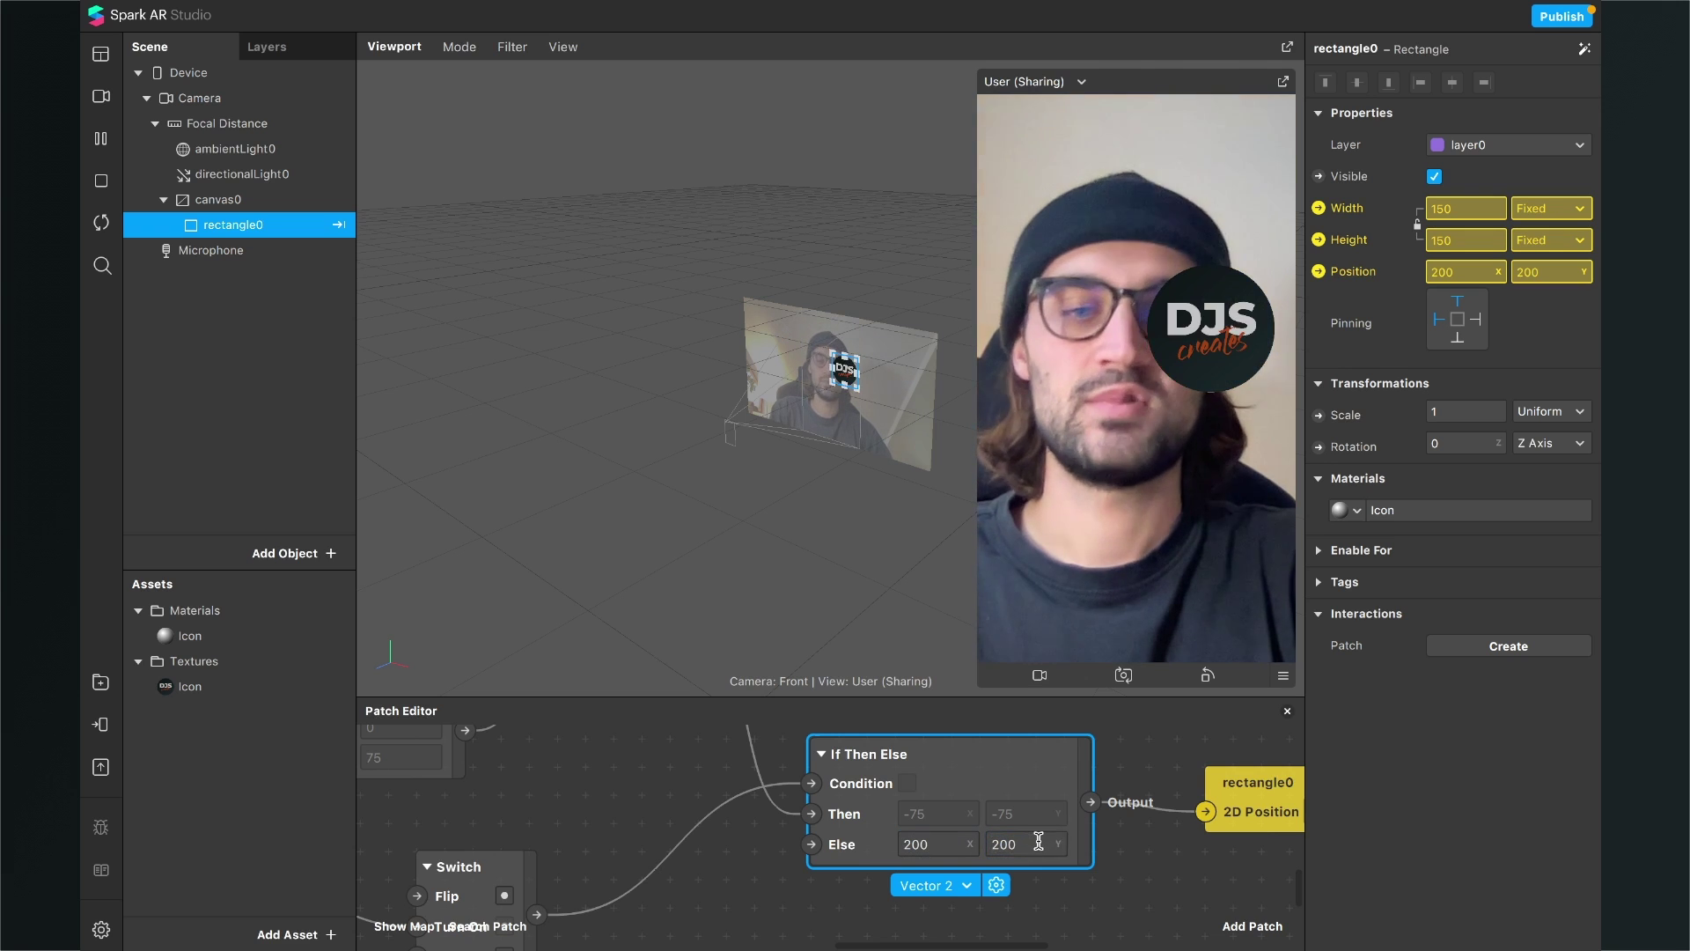
pyautogui.click(1036, 842)
pyautogui.write('500')
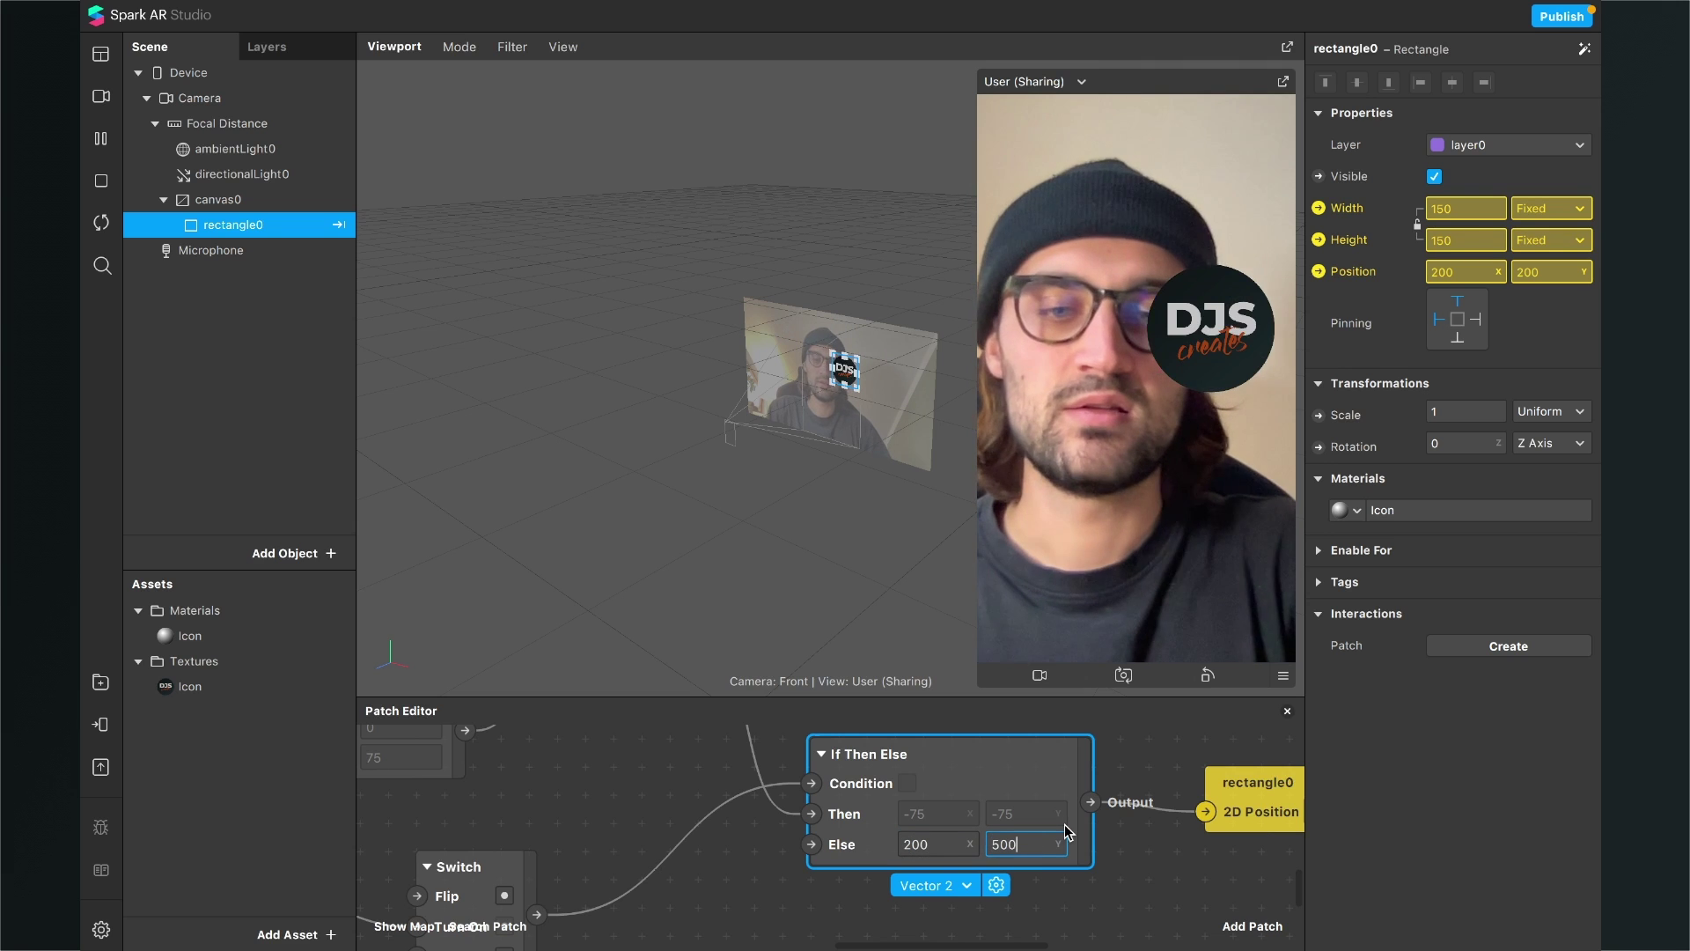
pyautogui.press('Return')
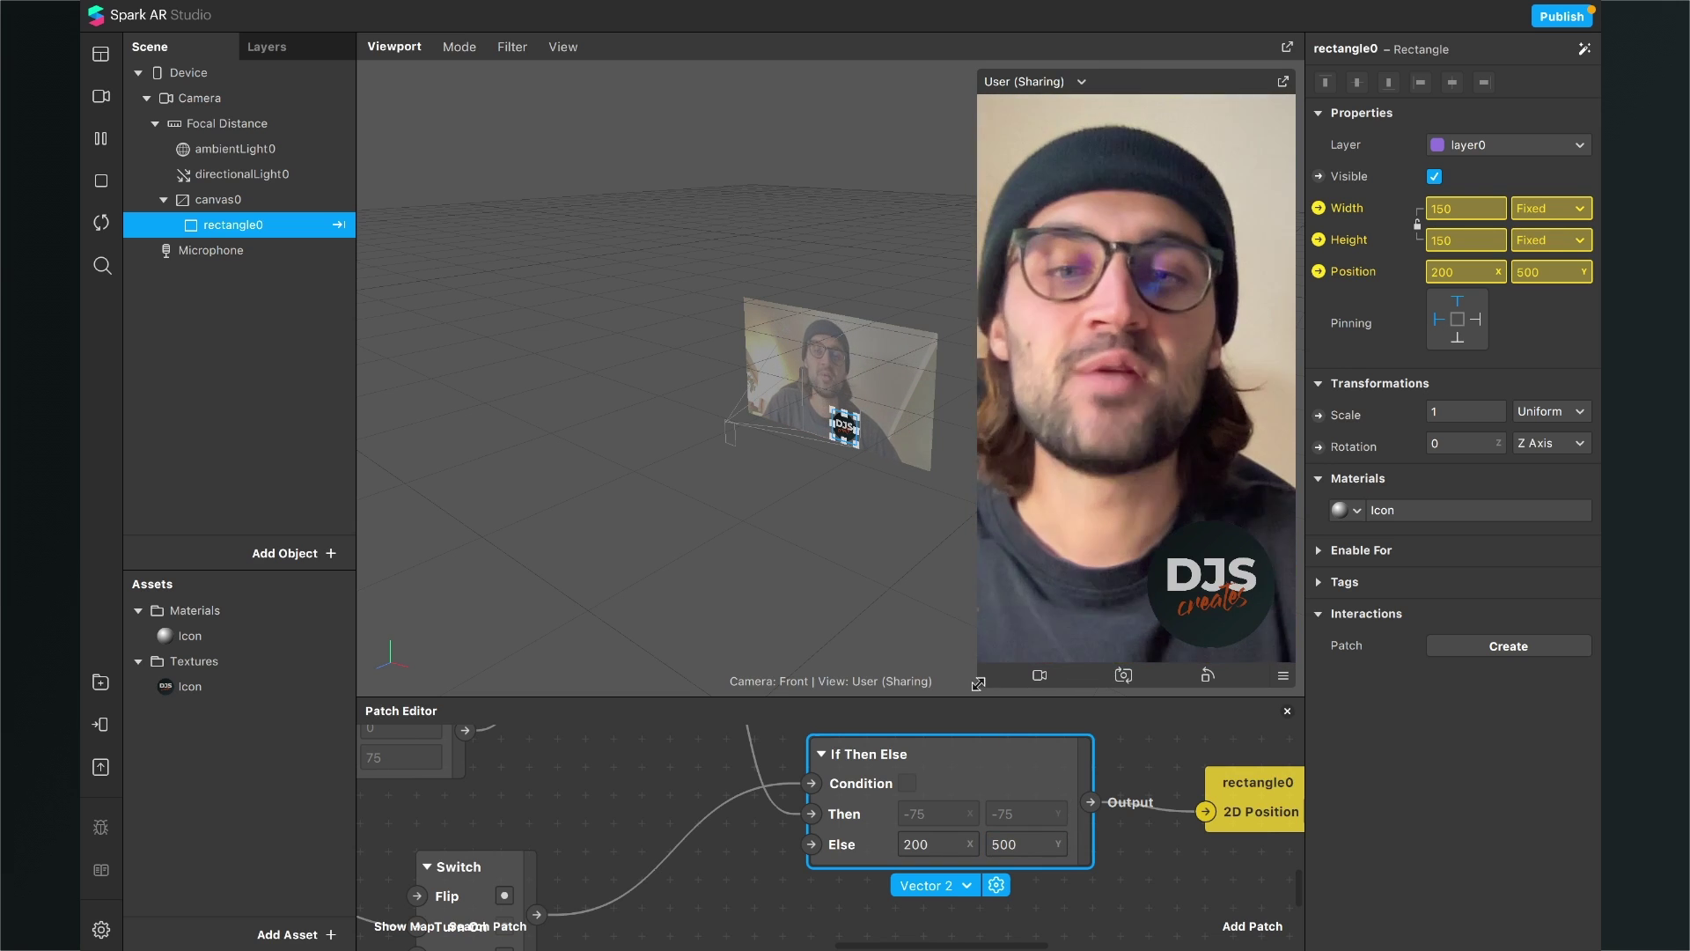
# Step: Shrink the simulator preview and enlarge the Patch Editor to show more of the patch graph
pyautogui.moveTo(978, 662); pyautogui.dragTo(1125, 404)
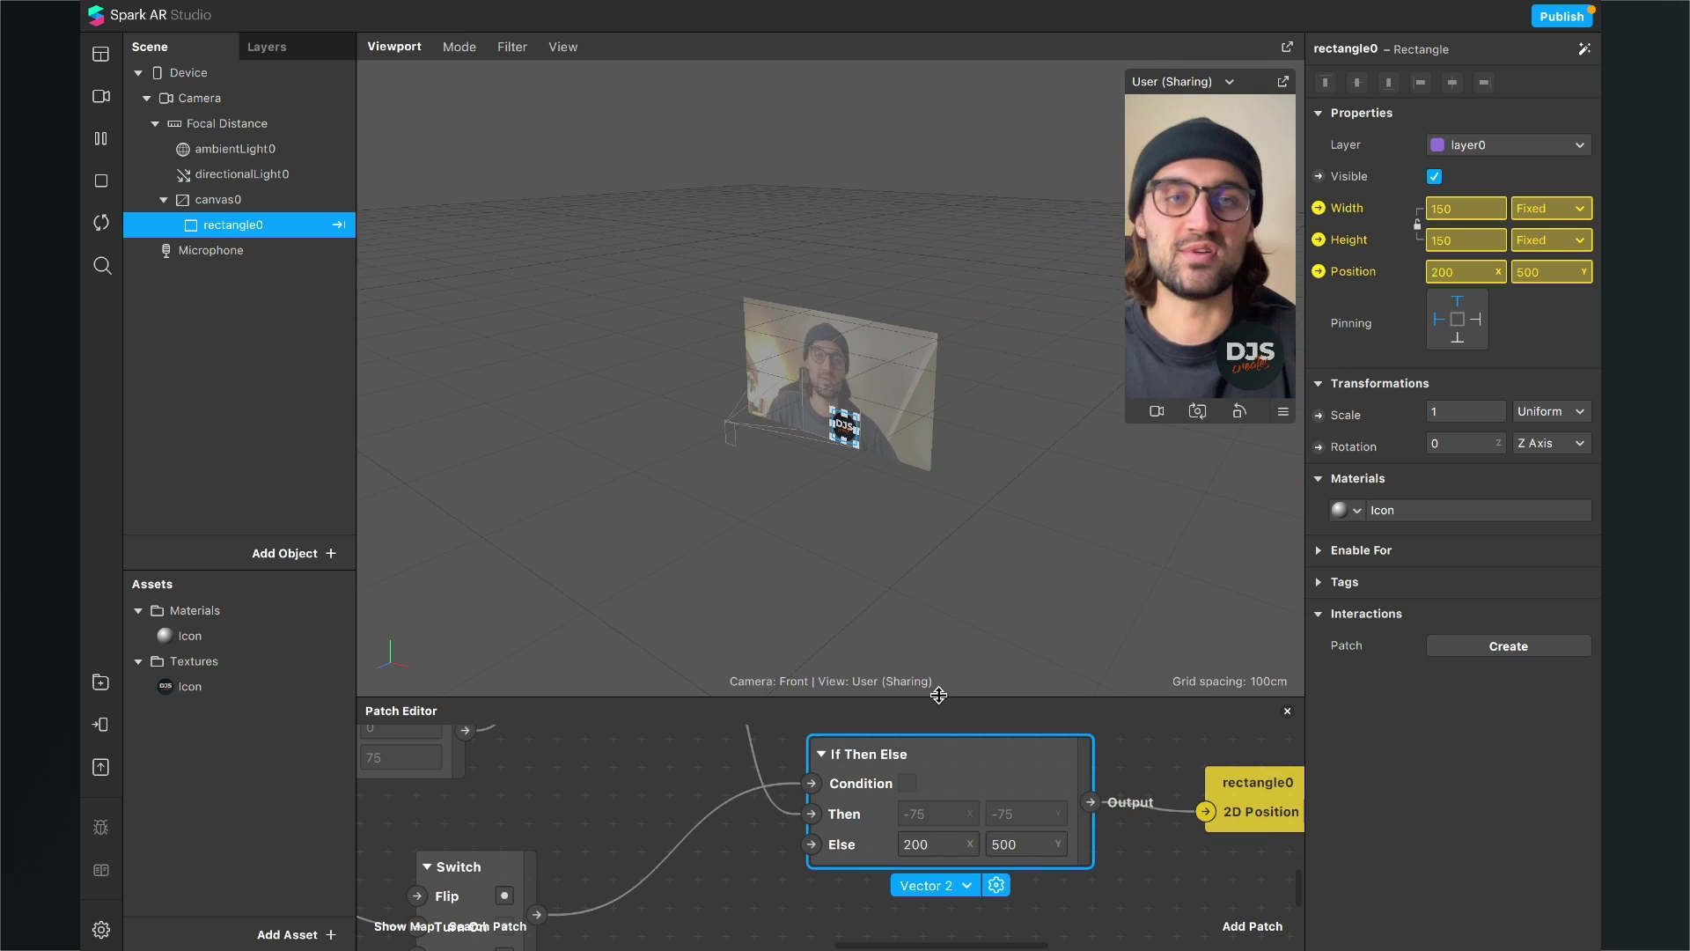
pyautogui.moveTo(939, 694); pyautogui.dragTo(954, 597)
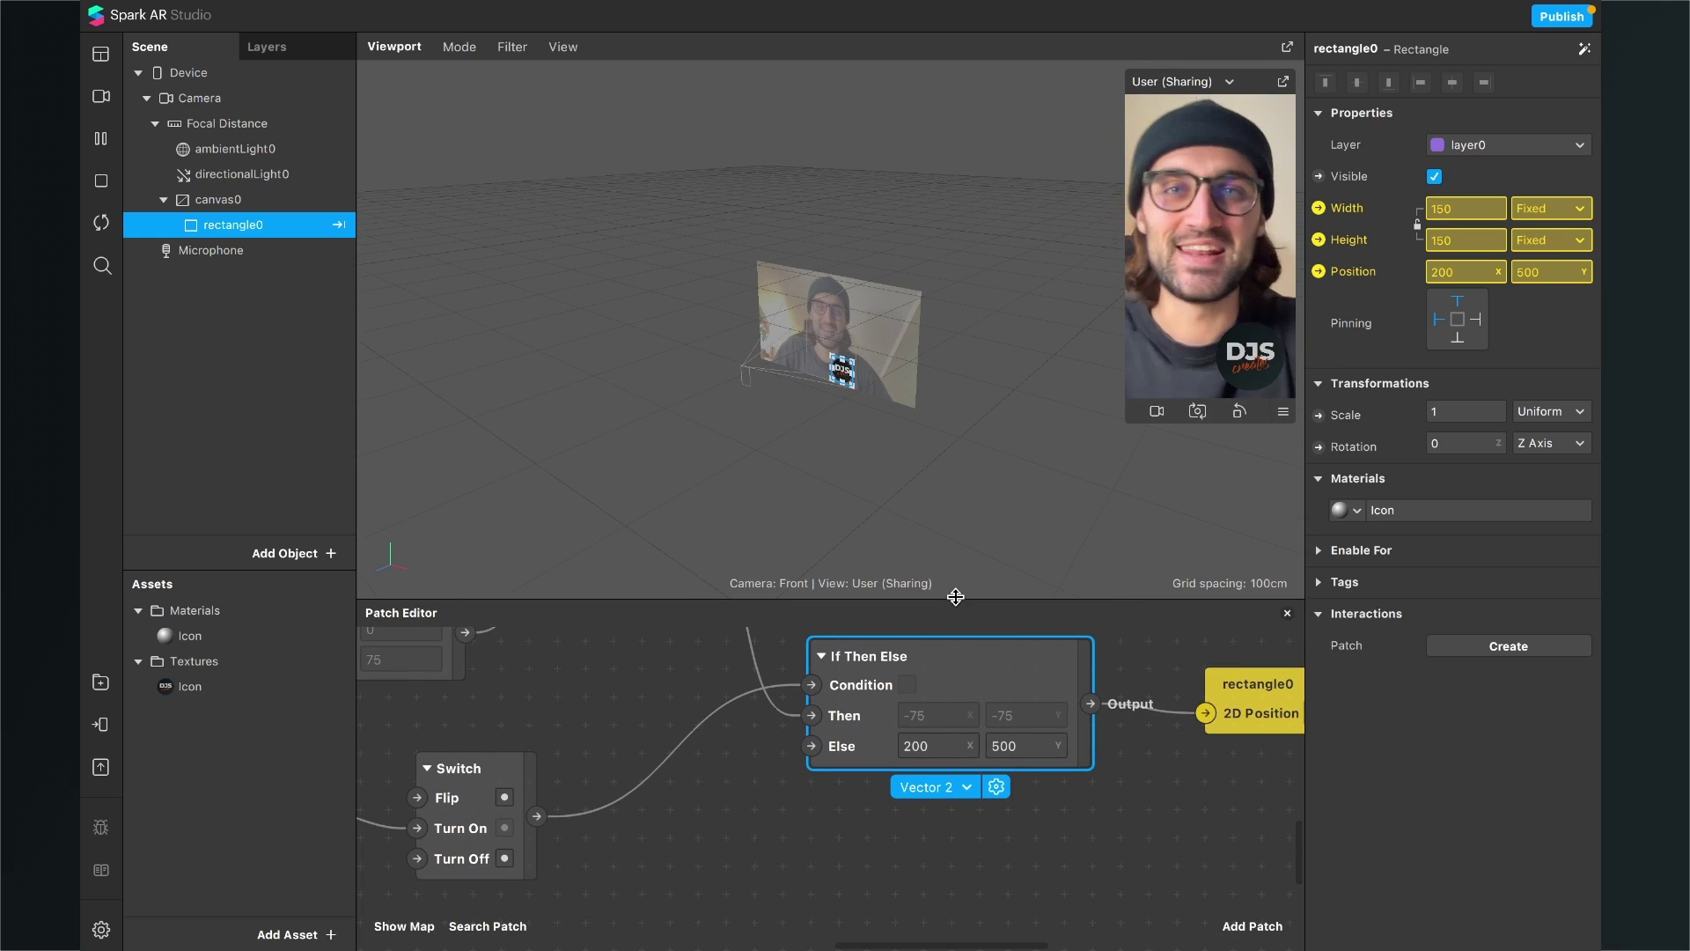